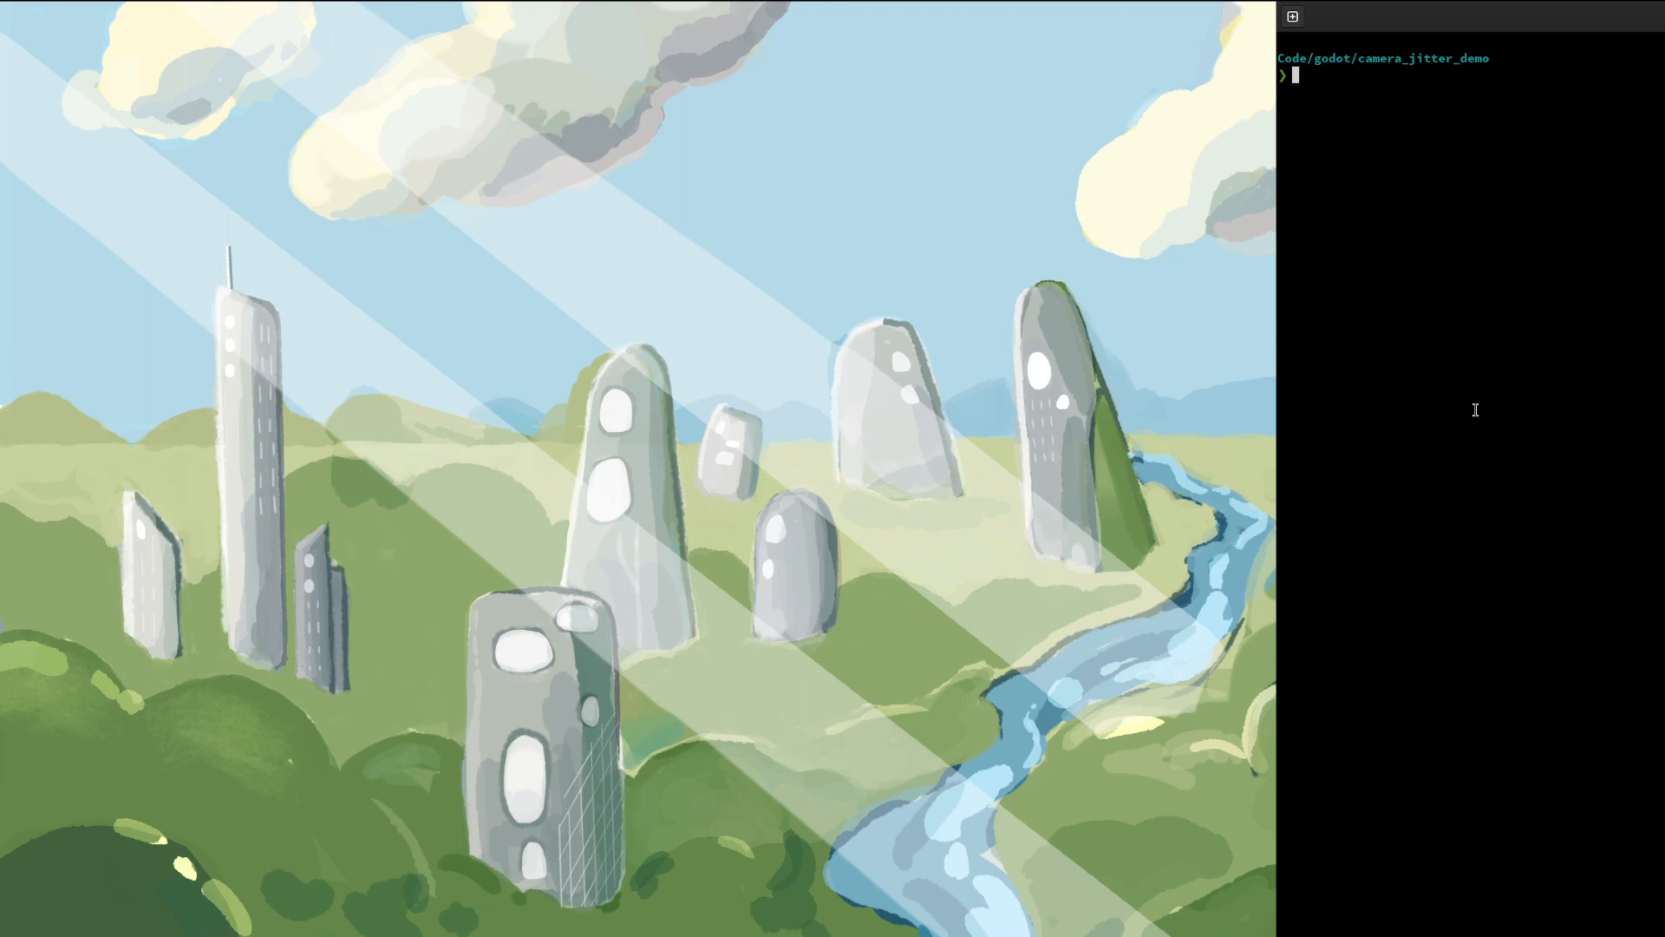
# - Launch Godot v4.3 stable from the terminal in the camera_jitter_demo folder
pyautogui.write('Go')
pyautogui.press('Right')
pyautogui.press('Return')
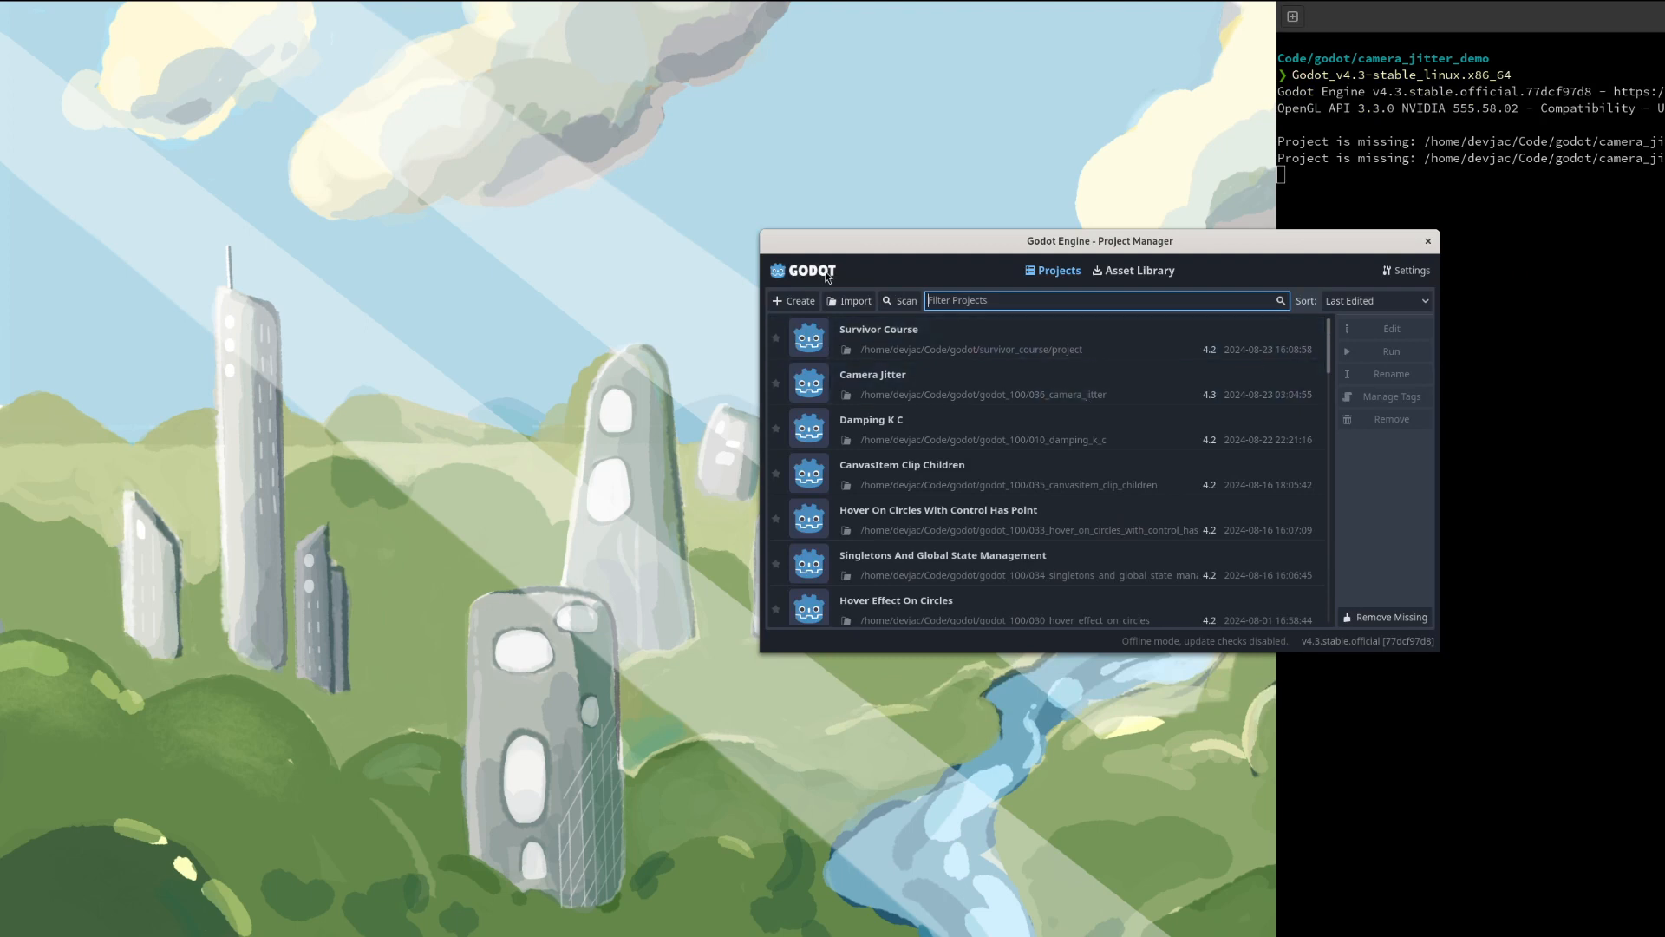
# - Create and open a new project named "Camera Jitter Demo" located in the Code/godot/camera_jitter_demo folder
pyautogui.click(799, 306)
pyautogui.click(1273, 380)
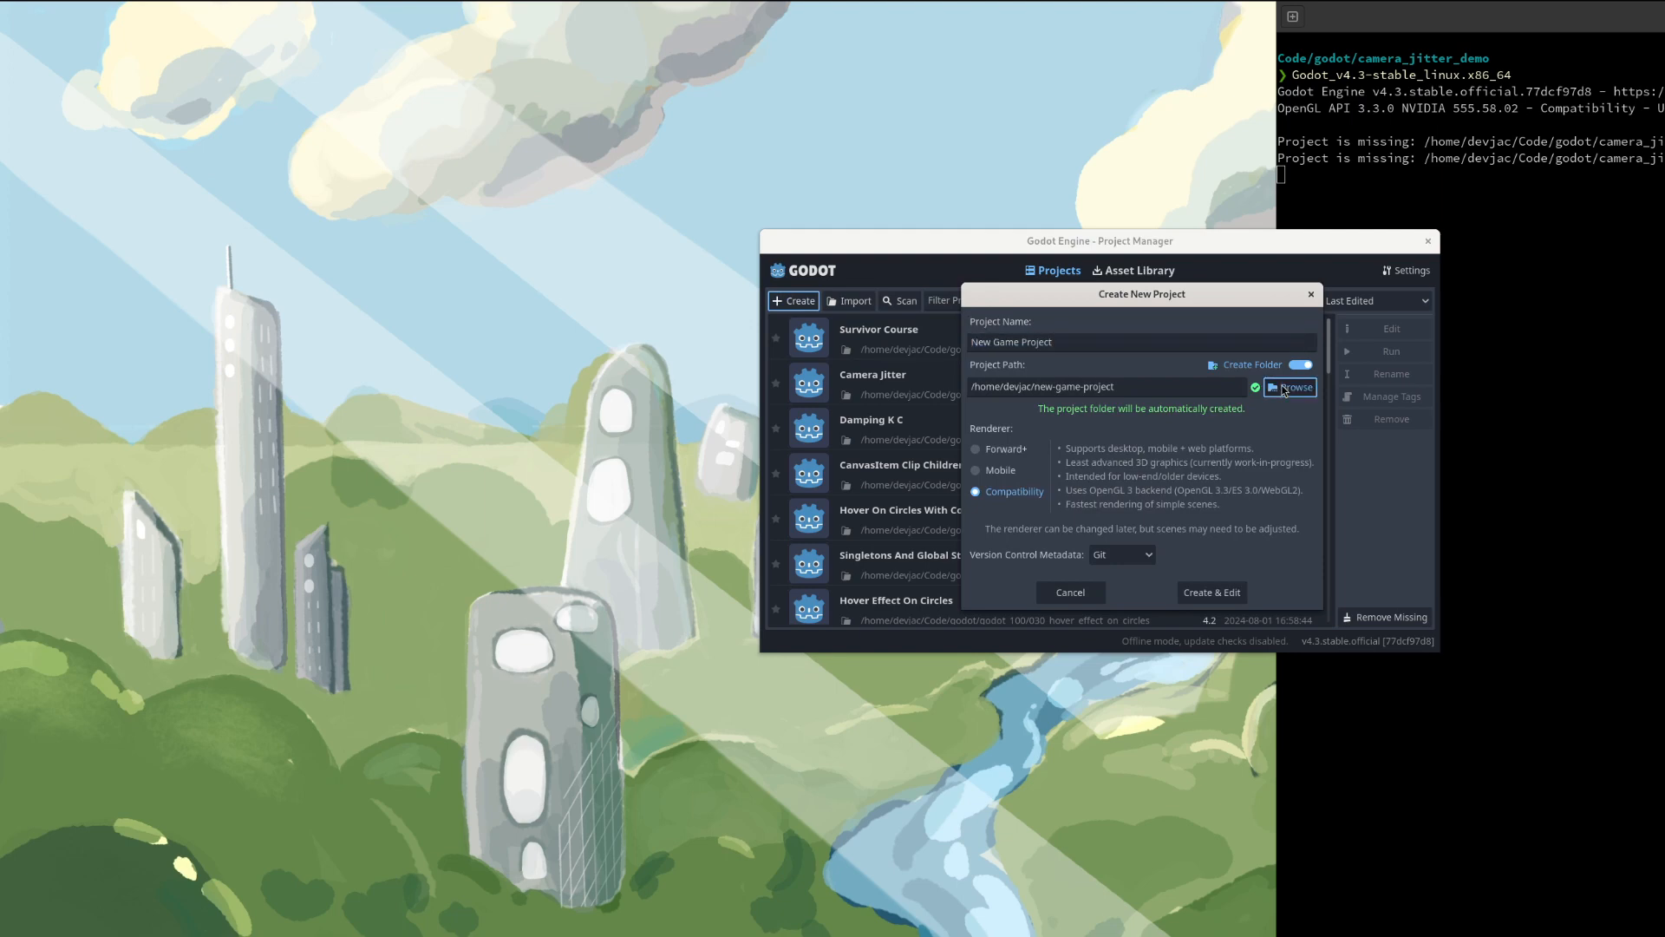
pyautogui.doubleClick(1060, 314)
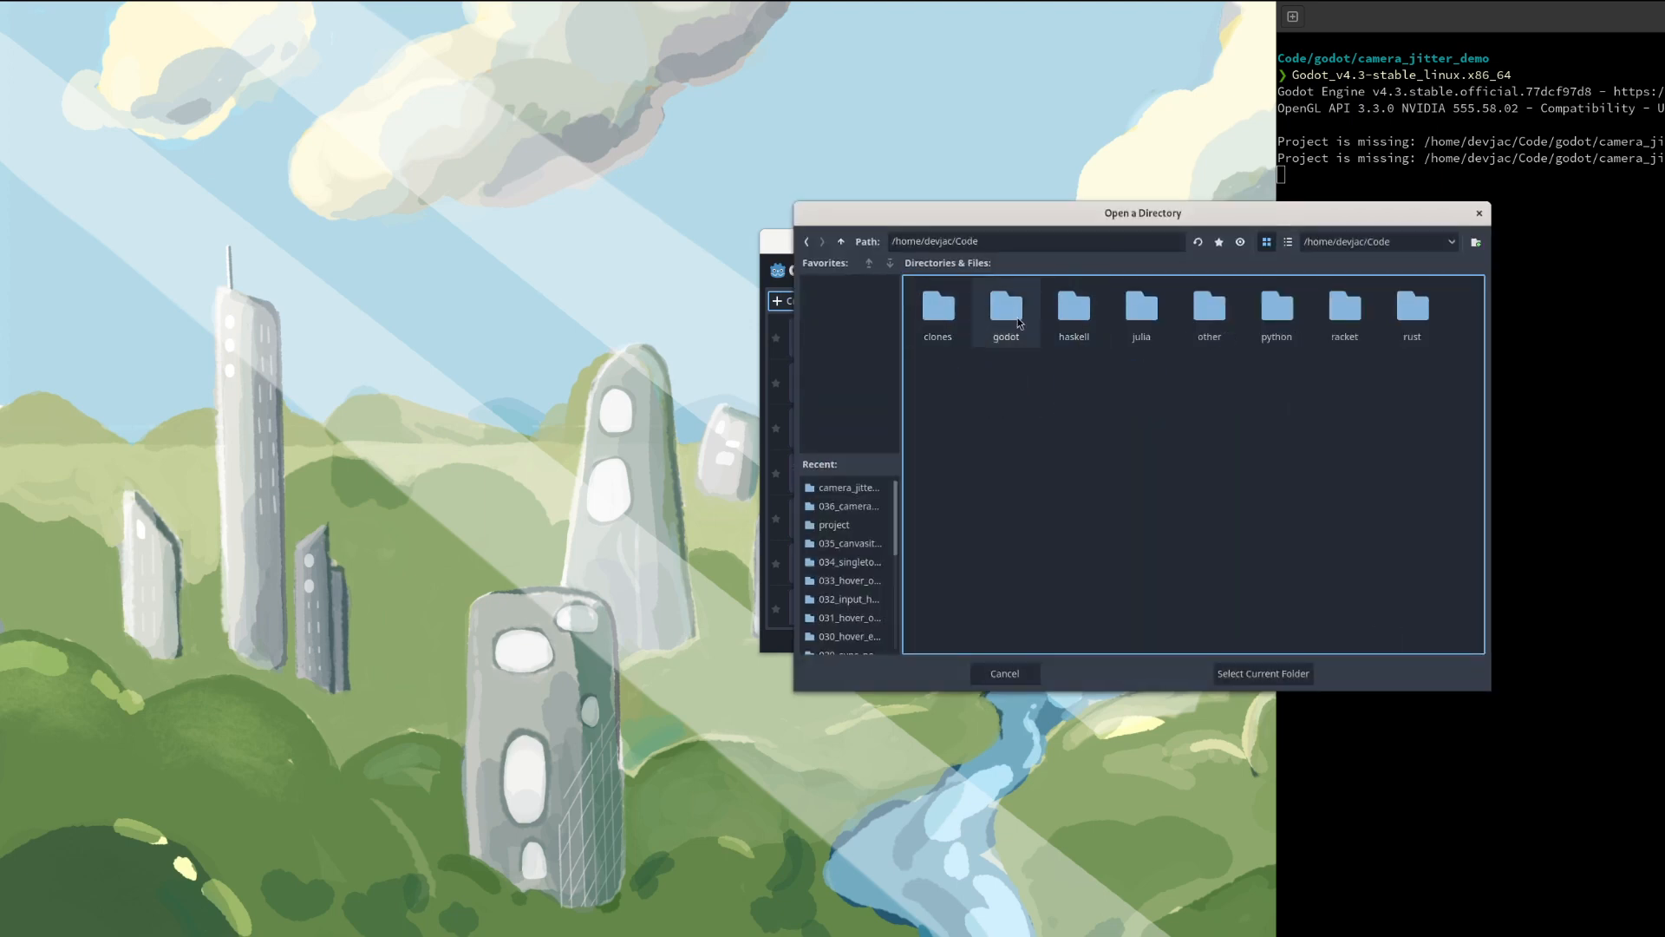
pyautogui.doubleClick(1011, 317)
pyautogui.doubleClick(938, 310)
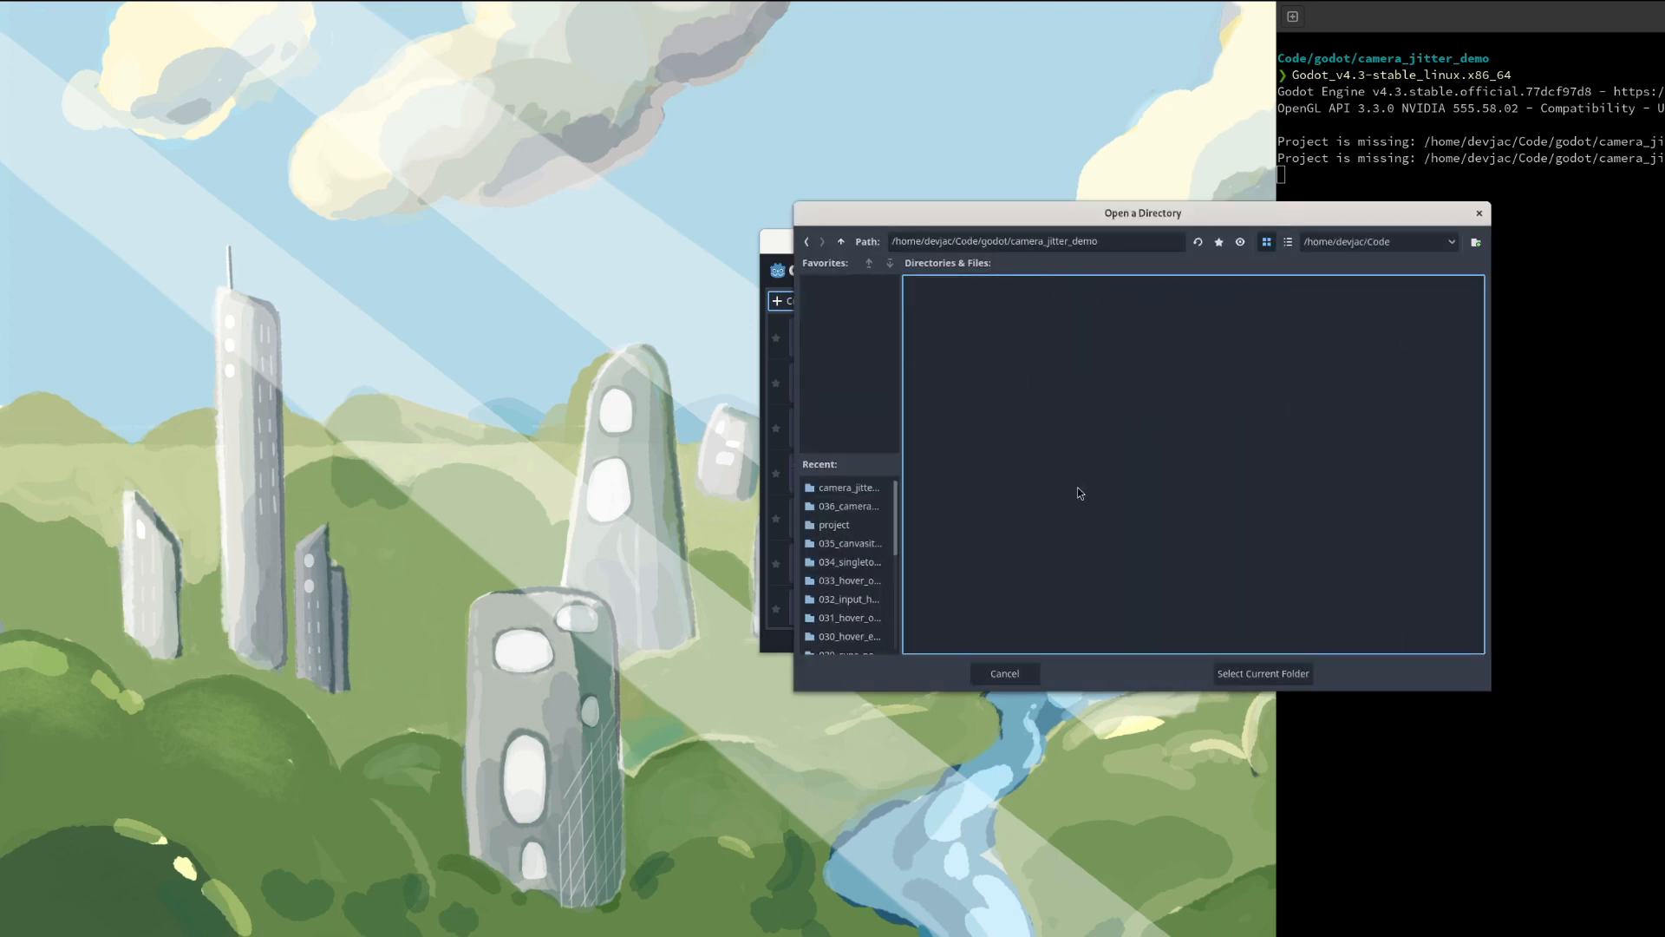
pyautogui.click(1263, 673)
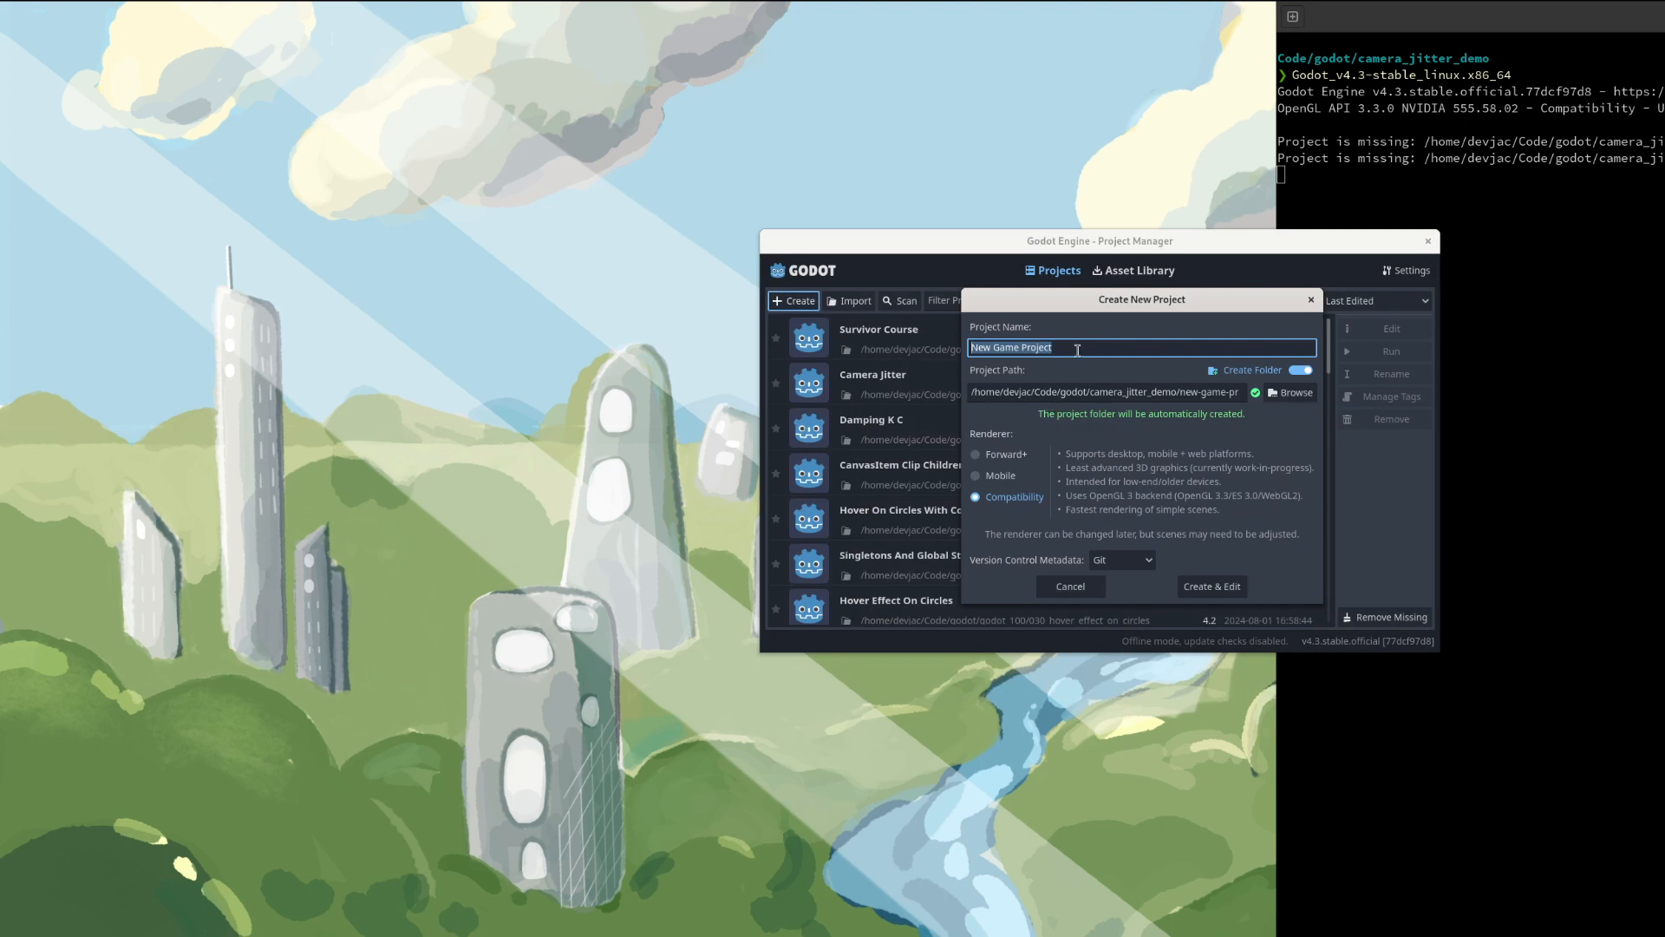
pyautogui.write('Camera Jitter Demo')
pyautogui.click(1190, 587)
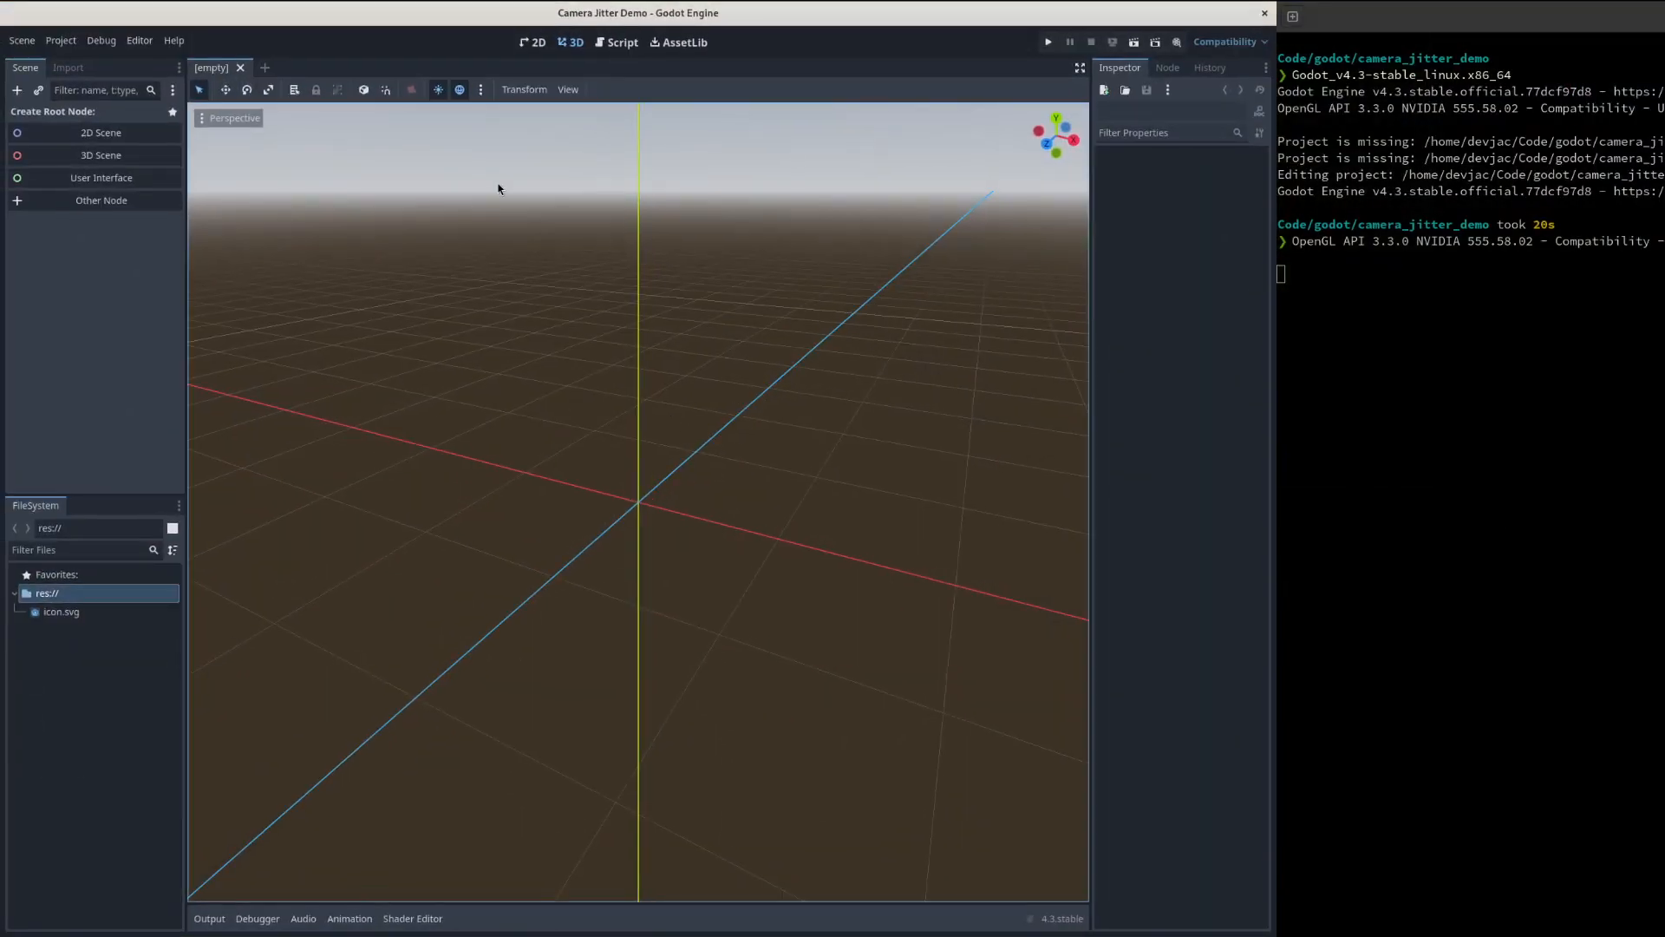
# - Create a 2D scene root and add two Sprite2D nodes as its children
pyautogui.click(105, 134)
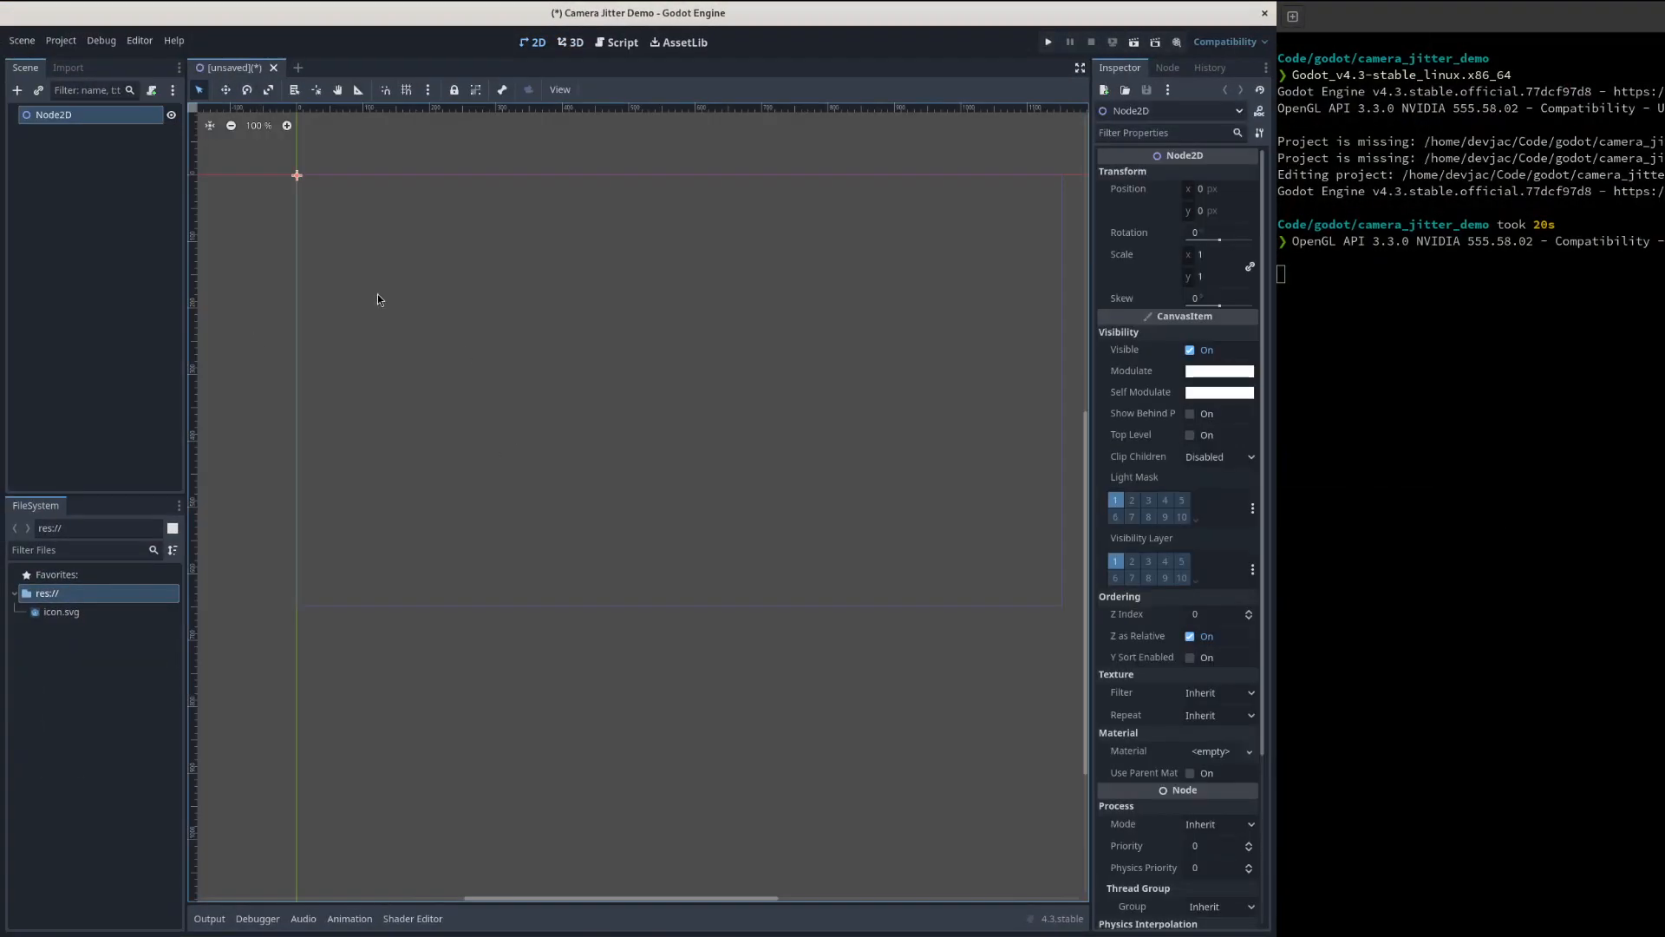
pyautogui.hotkey('ctrl', 'a')
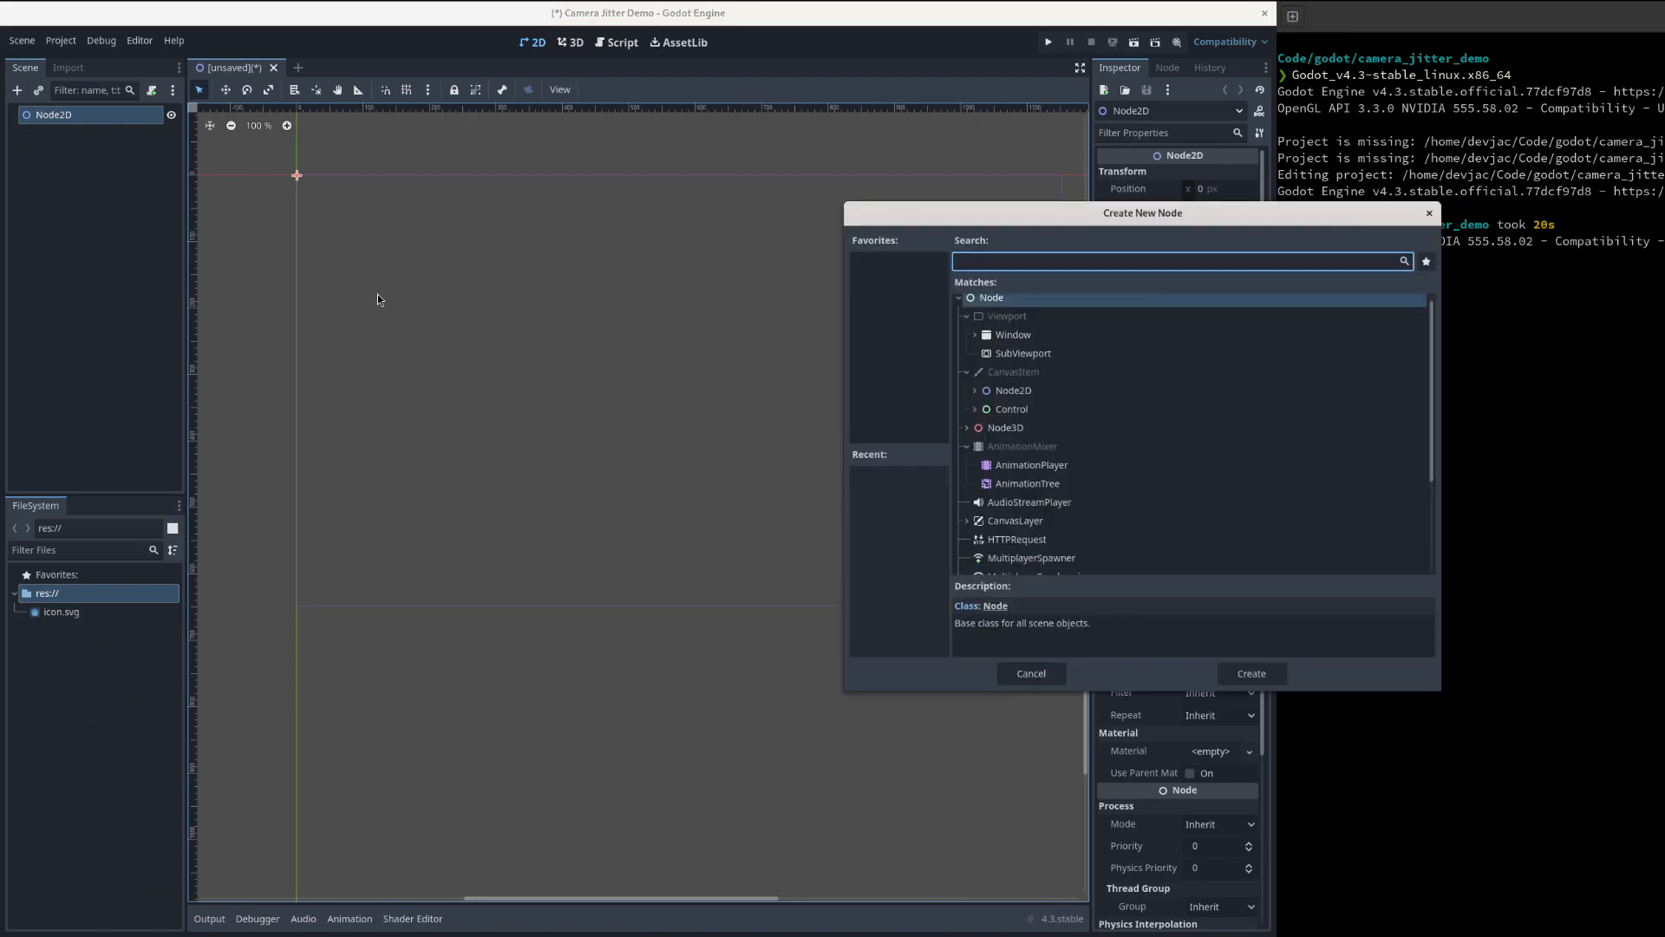
pyautogui.write('sap')
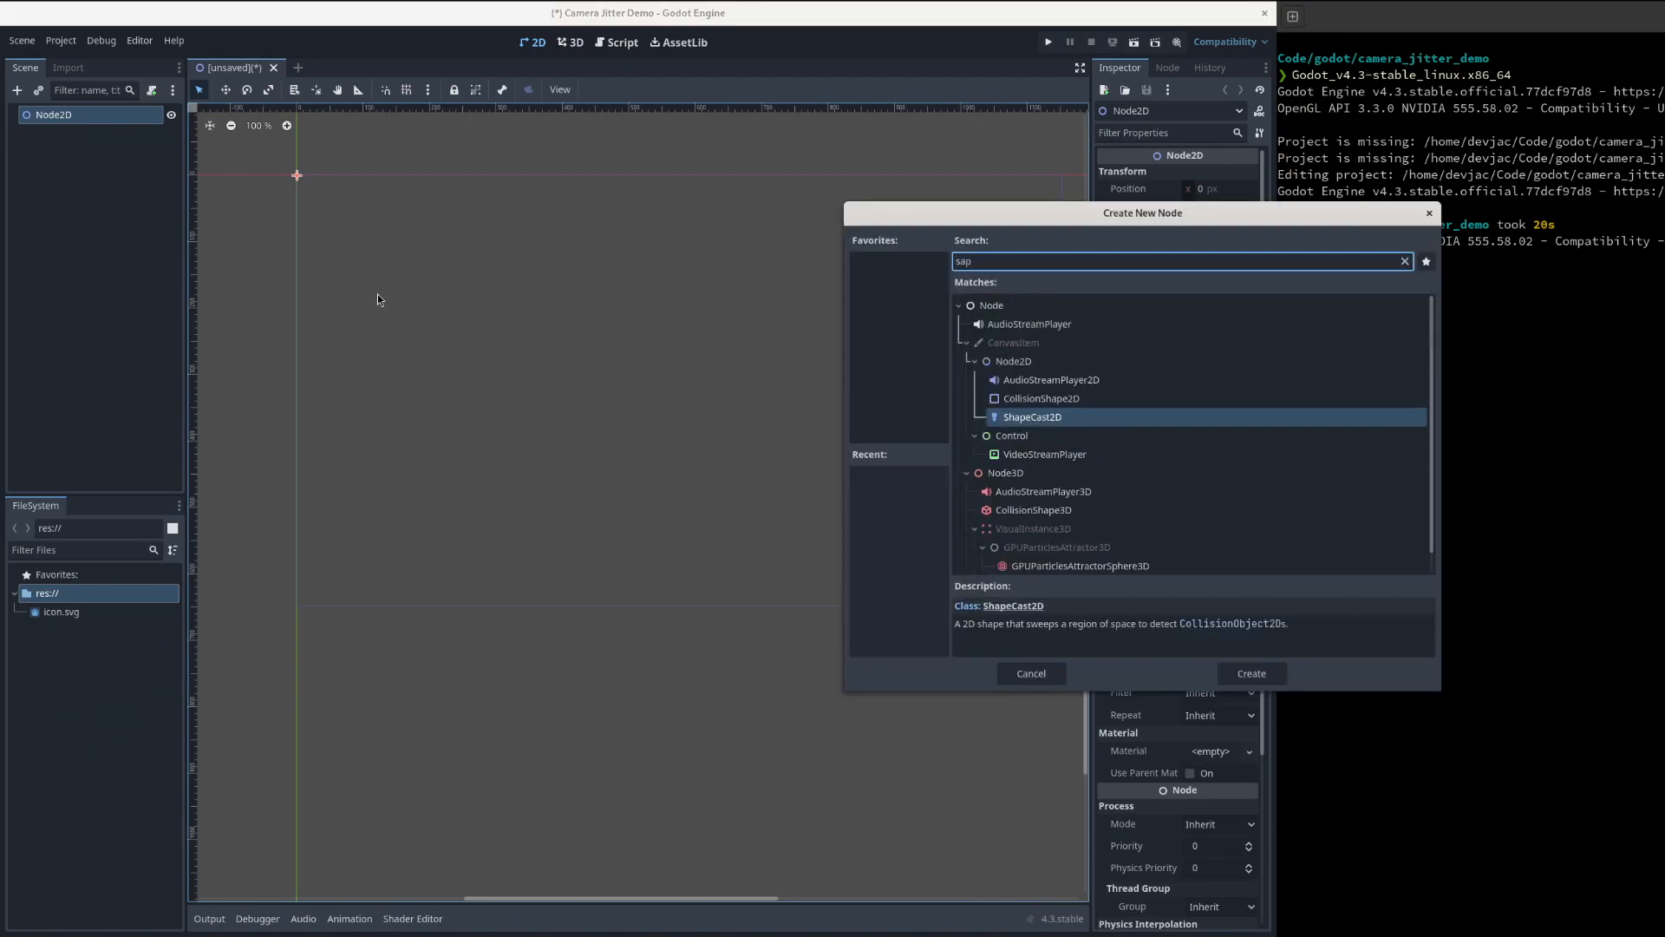
pyautogui.press('BackSpace')
pyautogui.press('BackSpace')
pyautogui.write('prit')
pyautogui.press('Return')
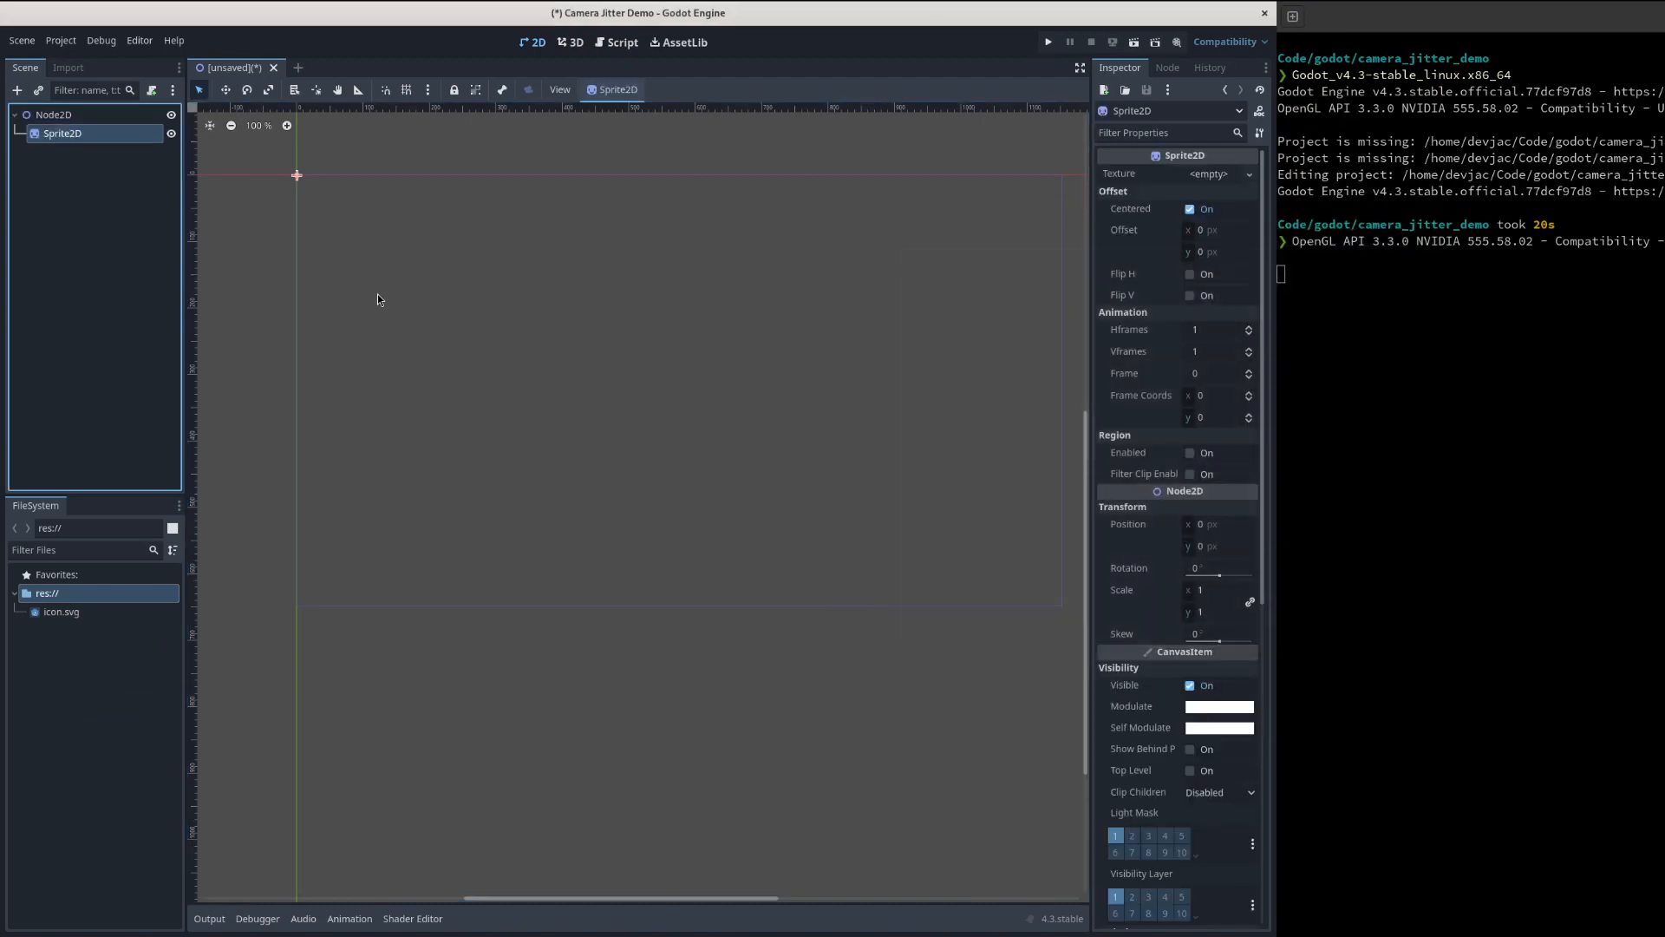
pyautogui.hotkey('ctrl', 'a')
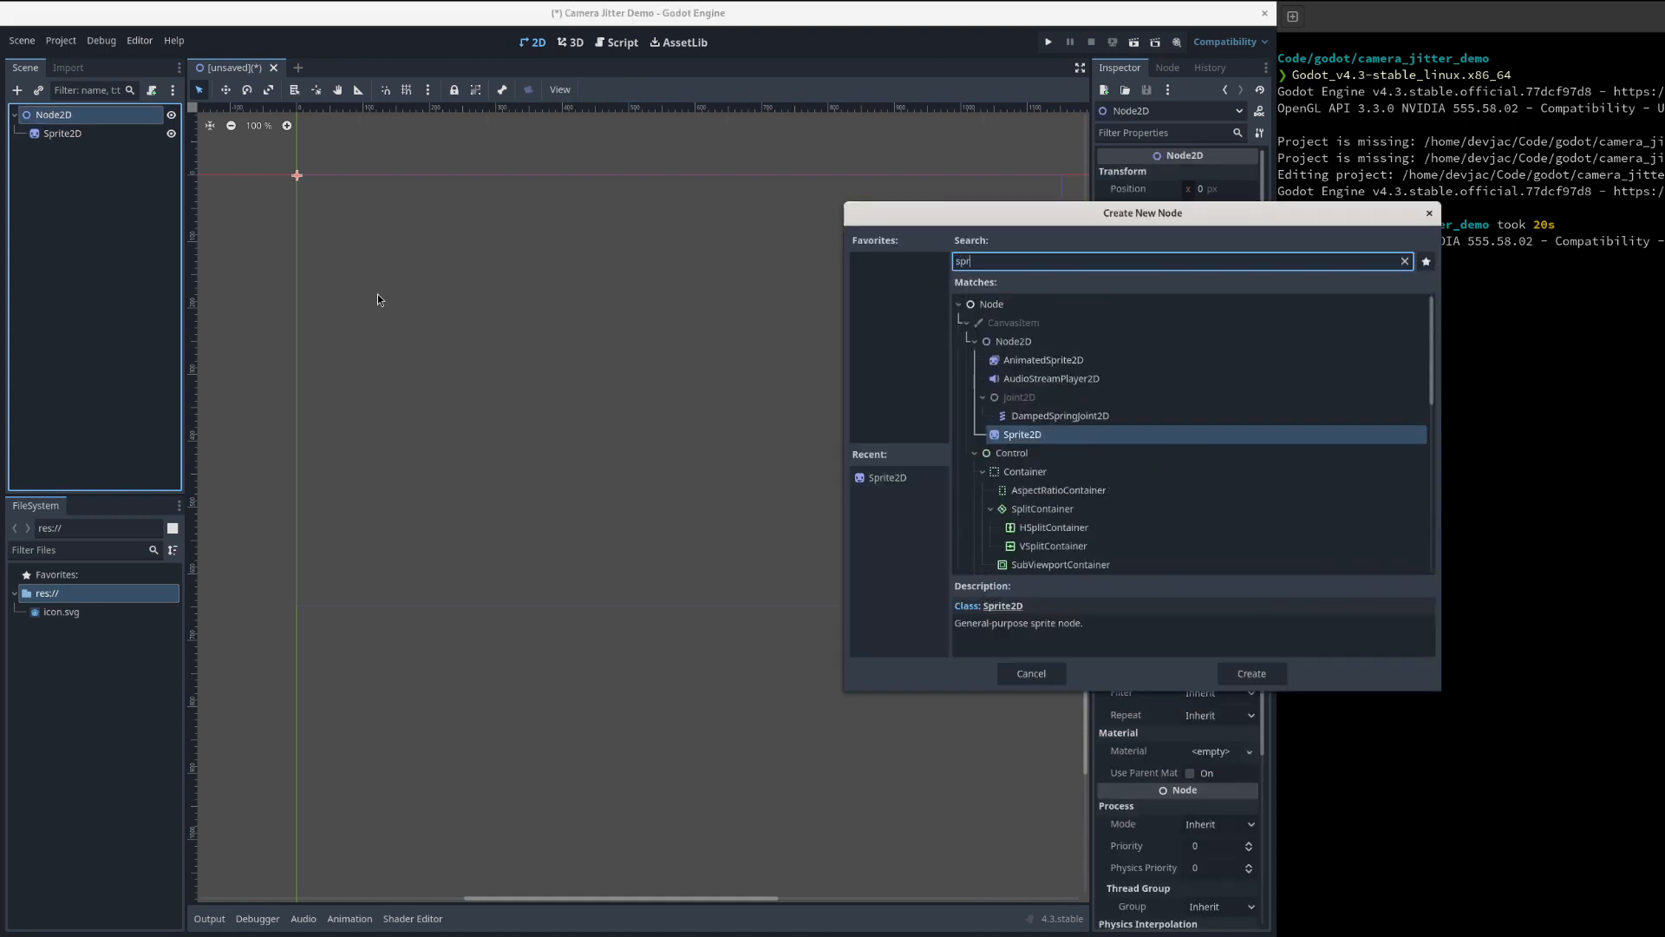
pyautogui.press('Return')
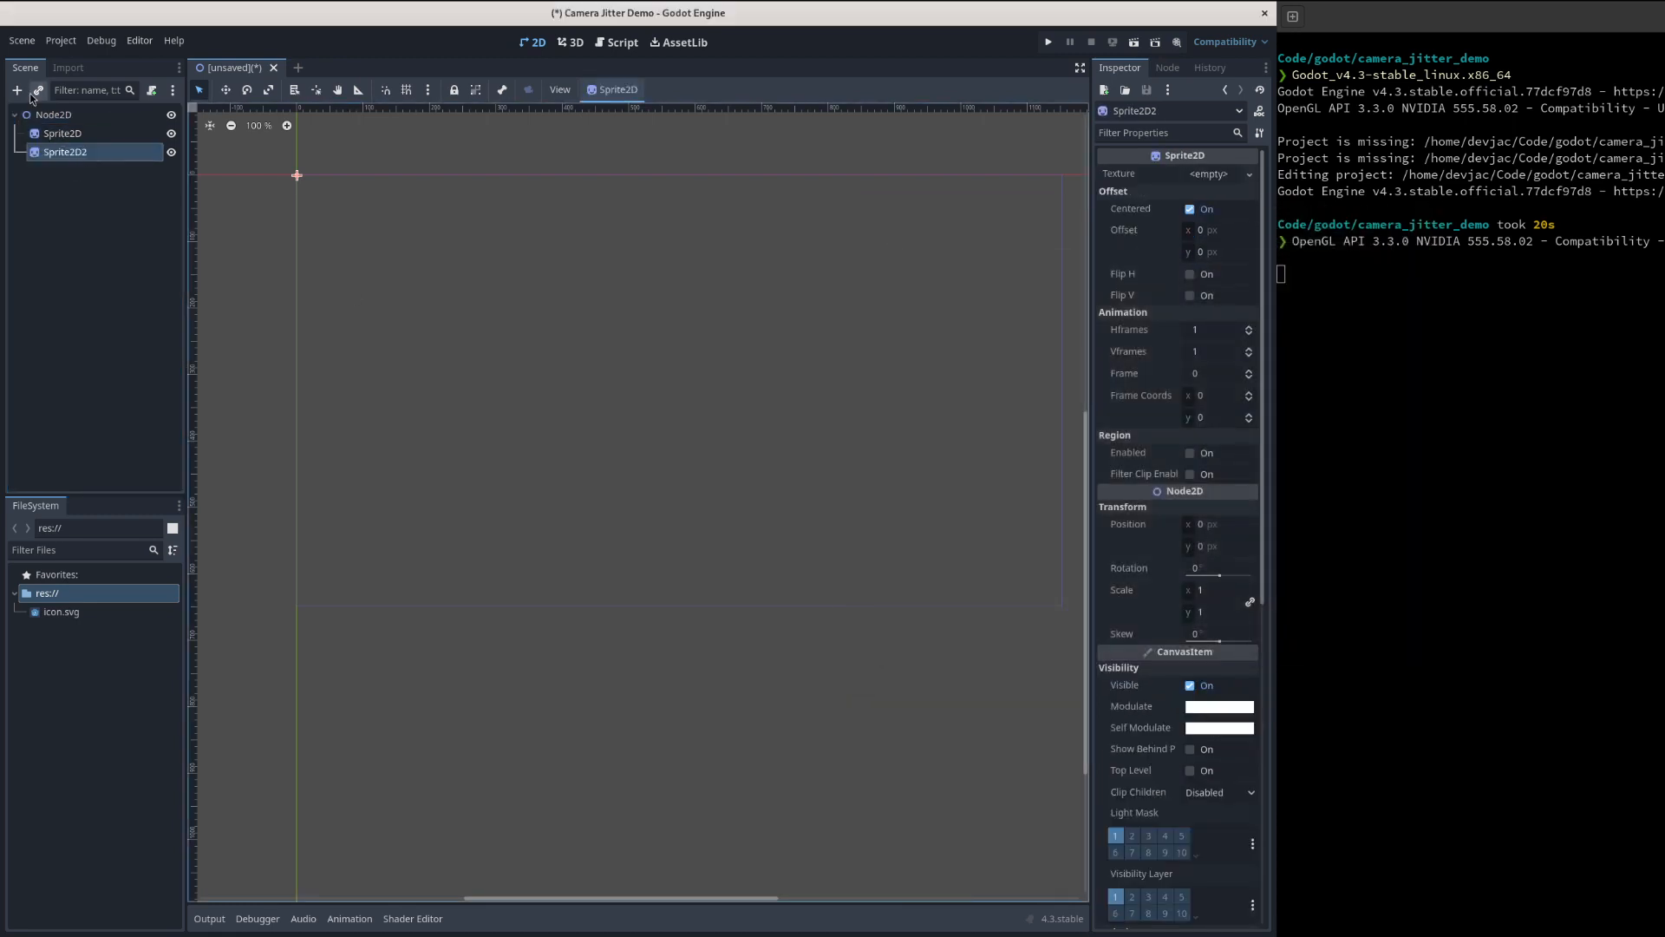
# - Add a Camera2D node as a child of the second sprite
pyautogui.click(17, 91)
pyautogui.write('camer')
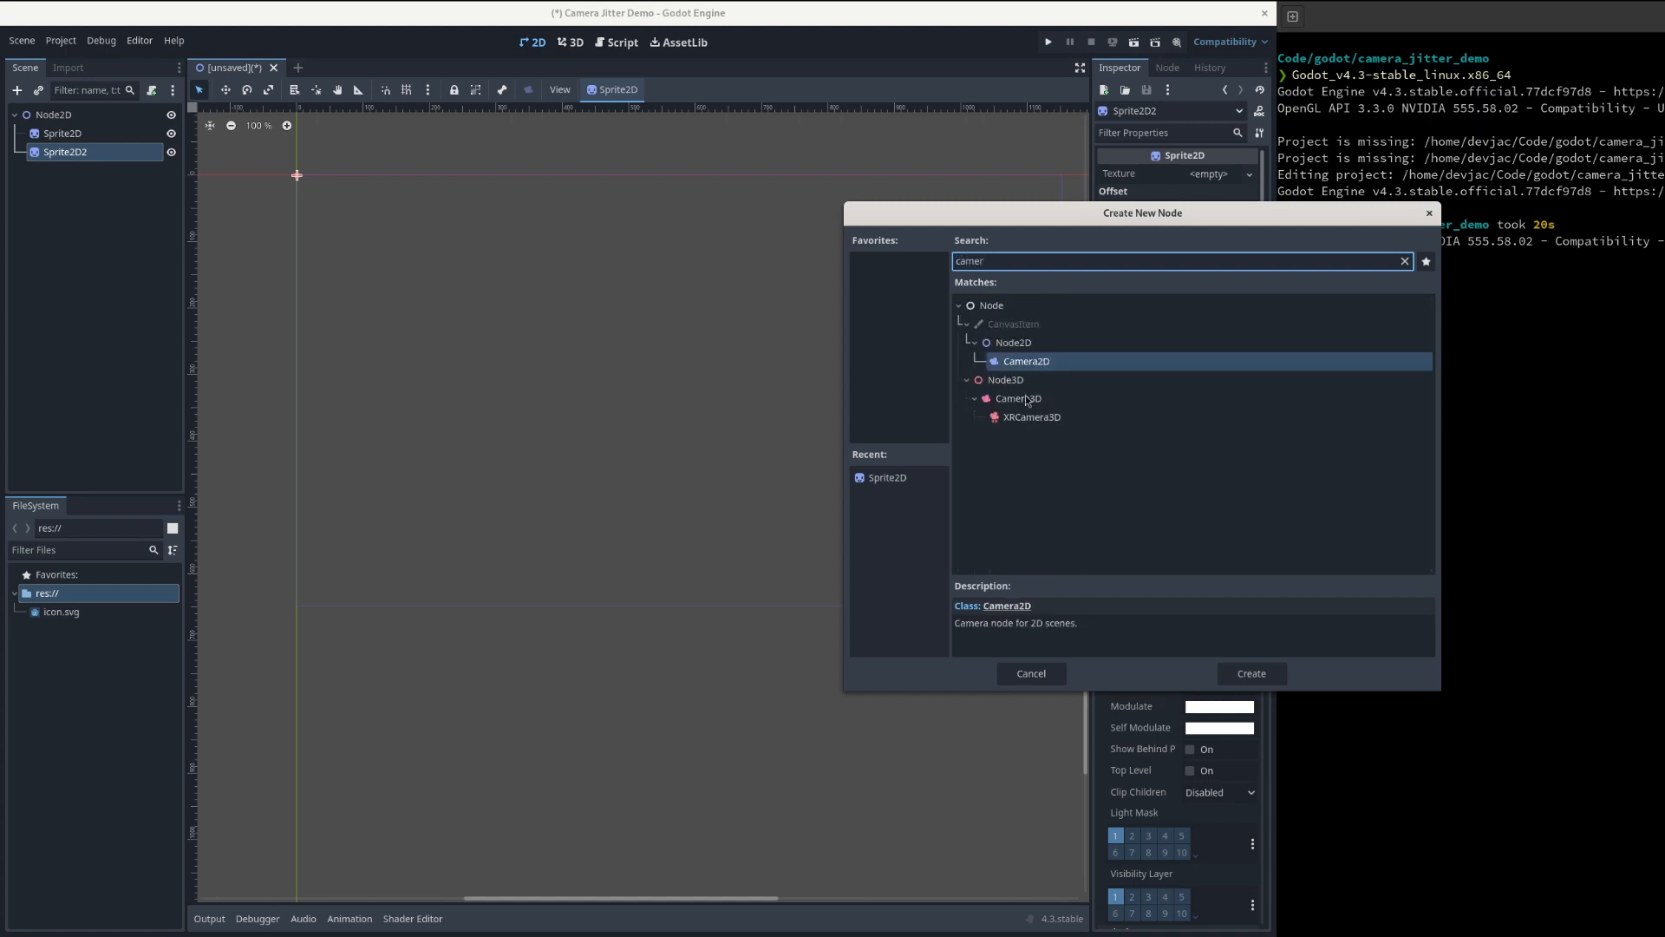
pyautogui.doubleClick(1029, 363)
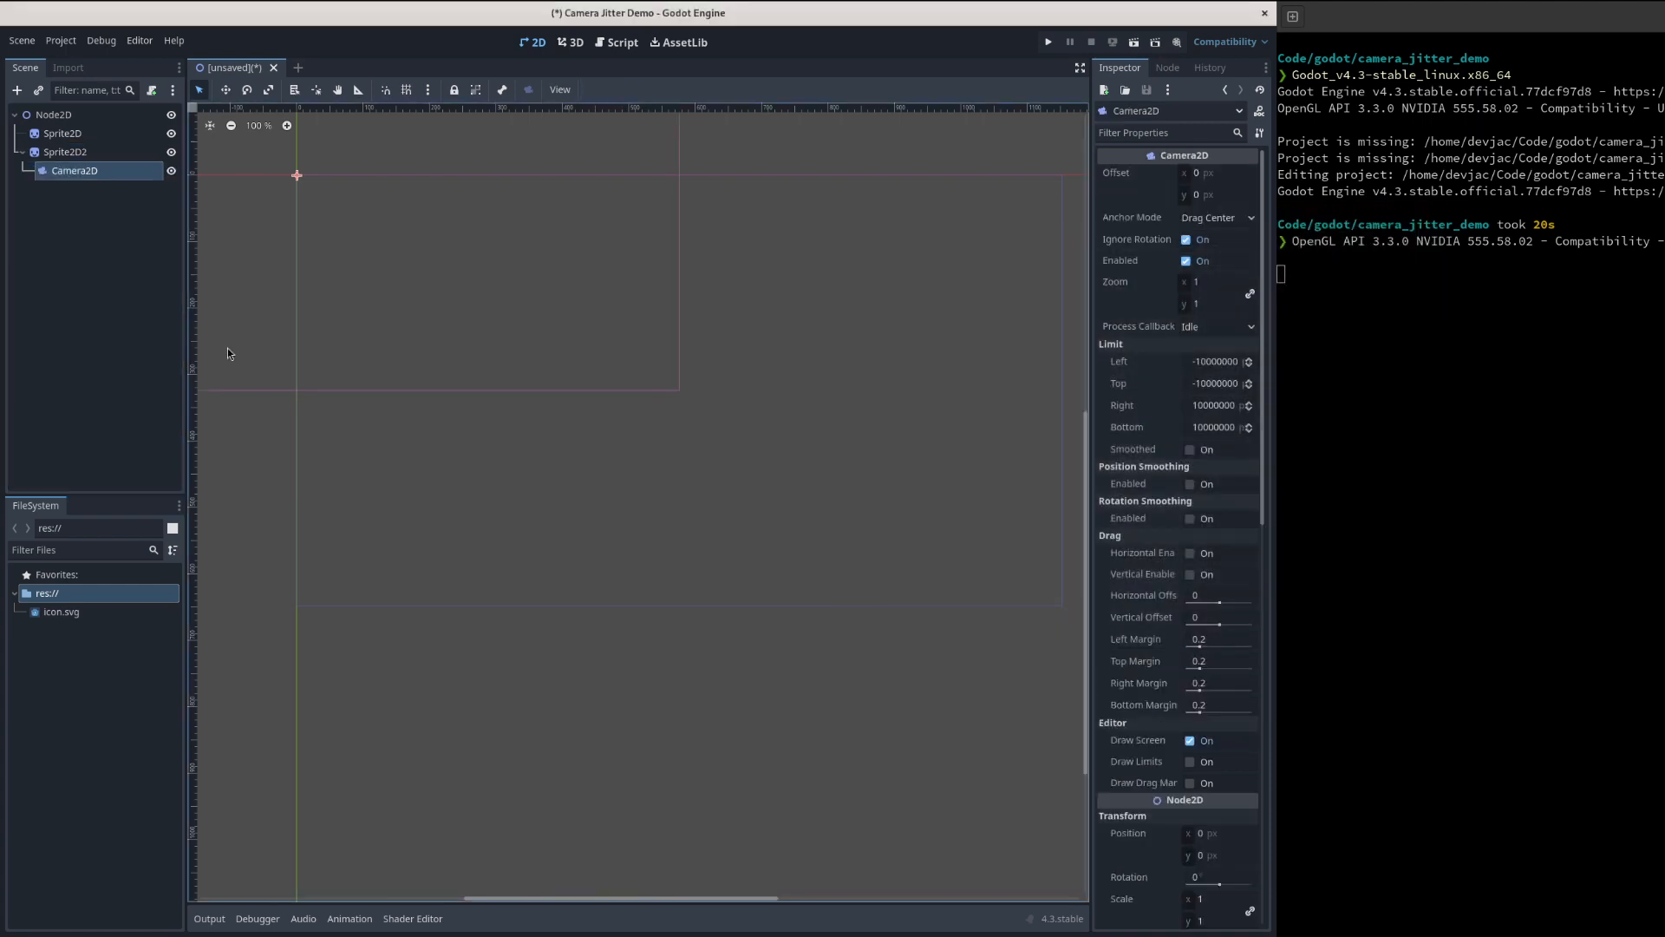
# - Rename the first sprite node as Background
pyautogui.click(60, 136)
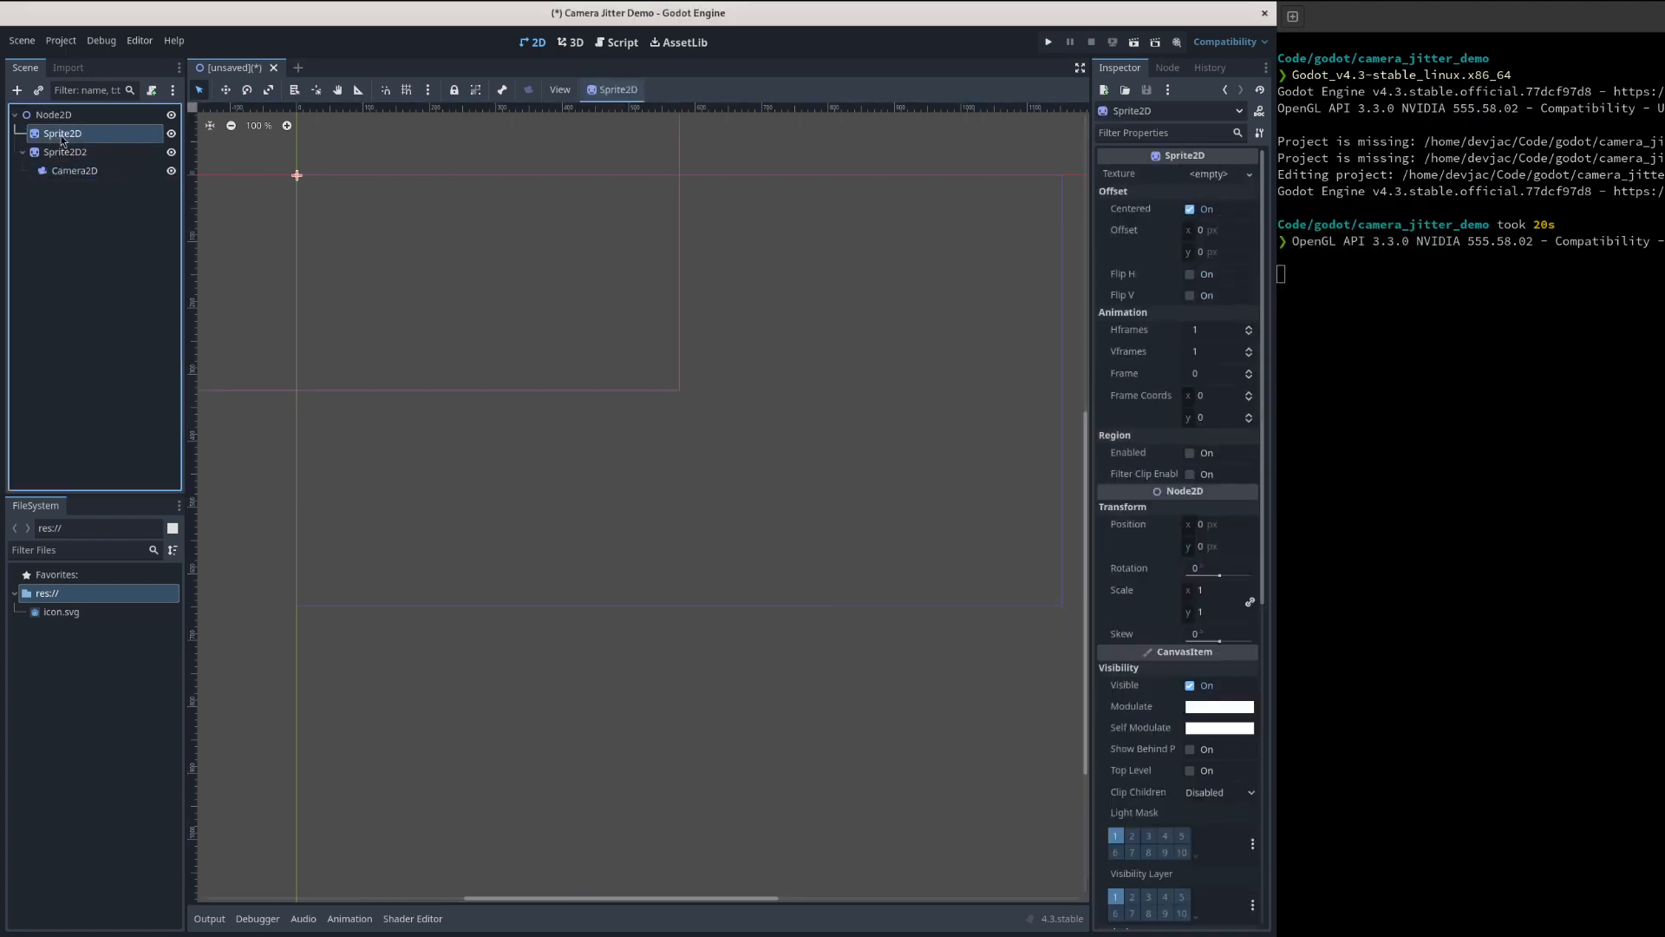
pyautogui.doubleClick(61, 136)
pyautogui.hotkey('ctrl', 'a')
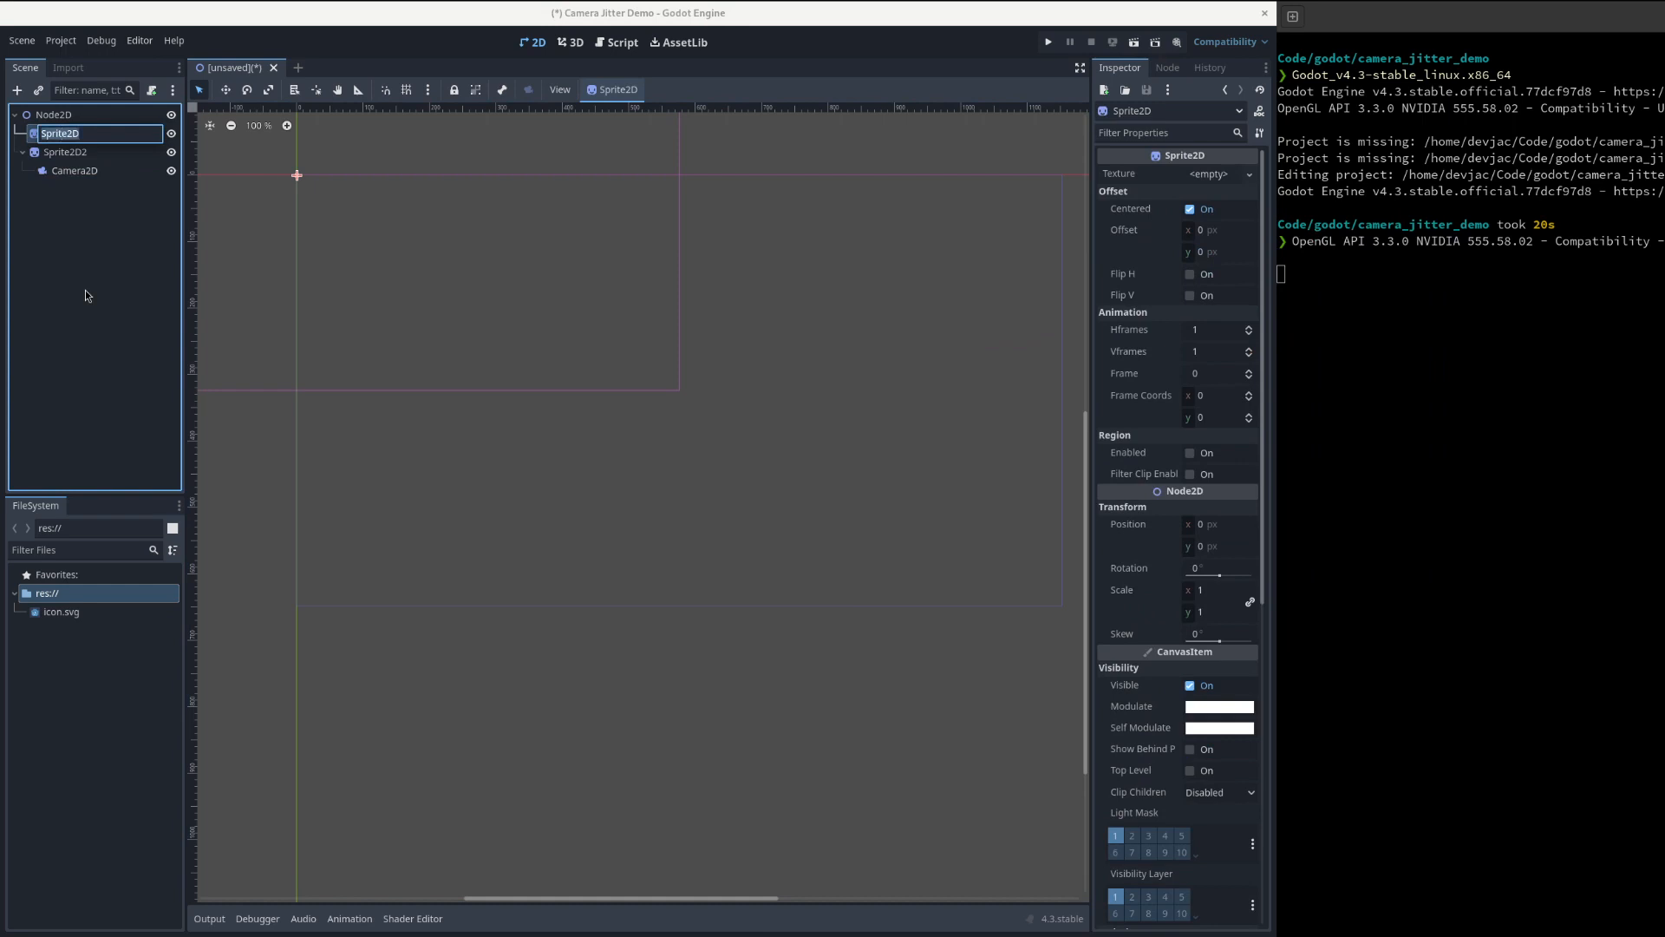
pyautogui.write('Background')
pyautogui.press('Return')
# - Rename the second sprite node, the parent of the camera, as Character
pyautogui.press('Down')
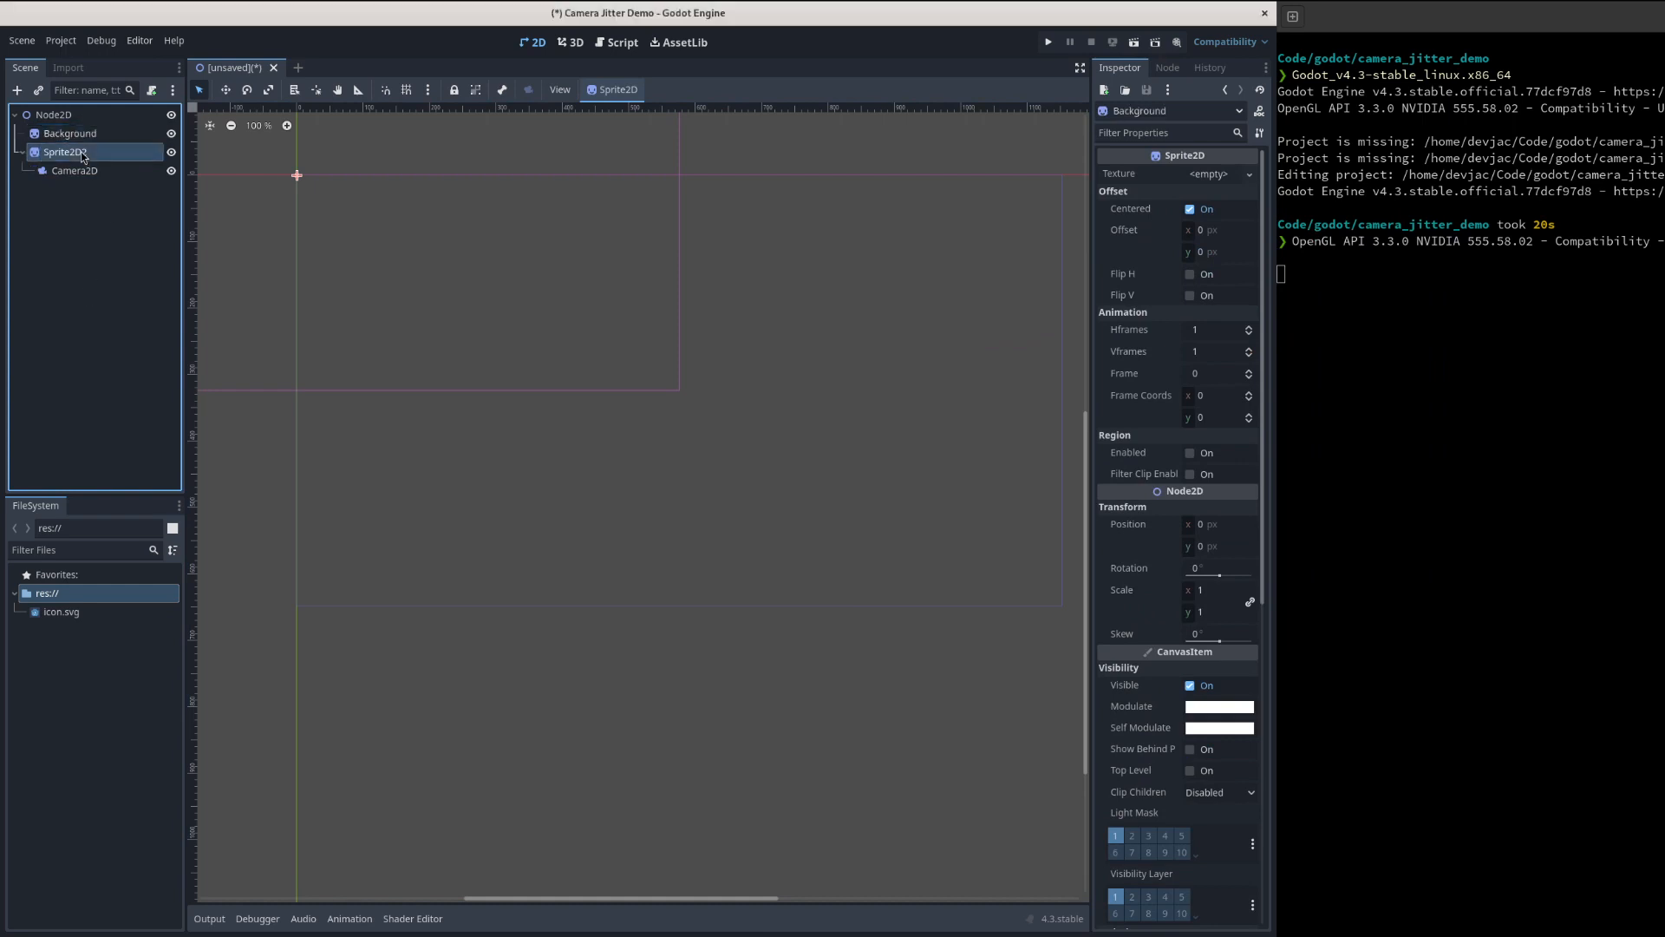
pyautogui.press('F2')
pyautogui.press('BackSpace')
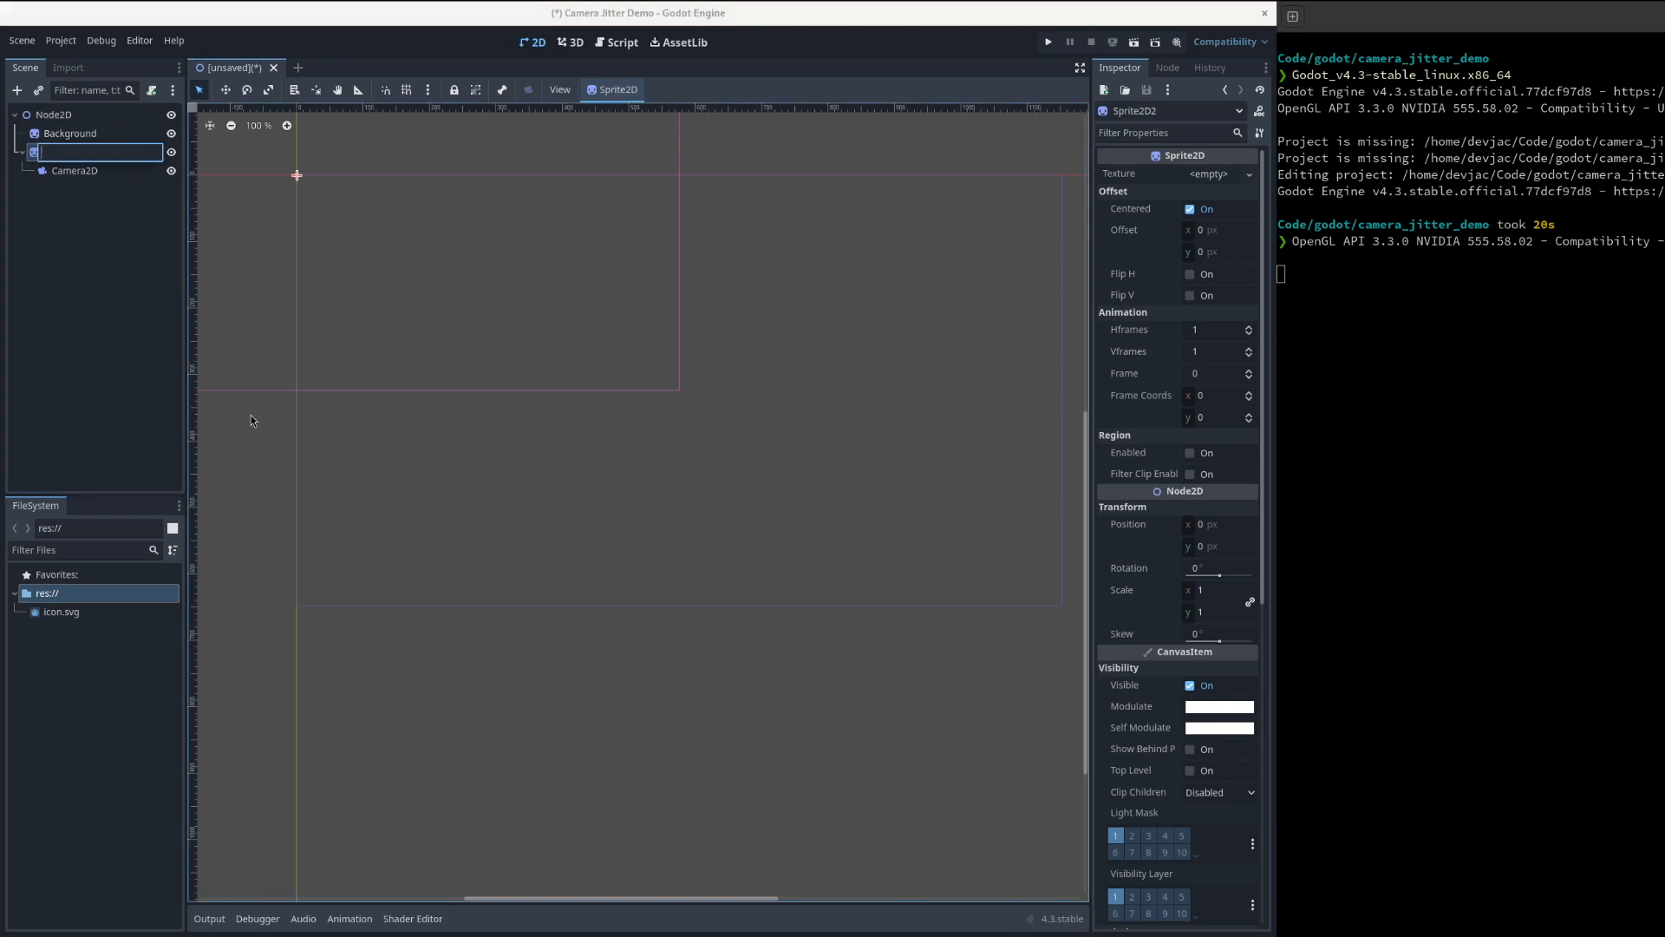
pyautogui.write('Character')
pyautogui.press('Return')
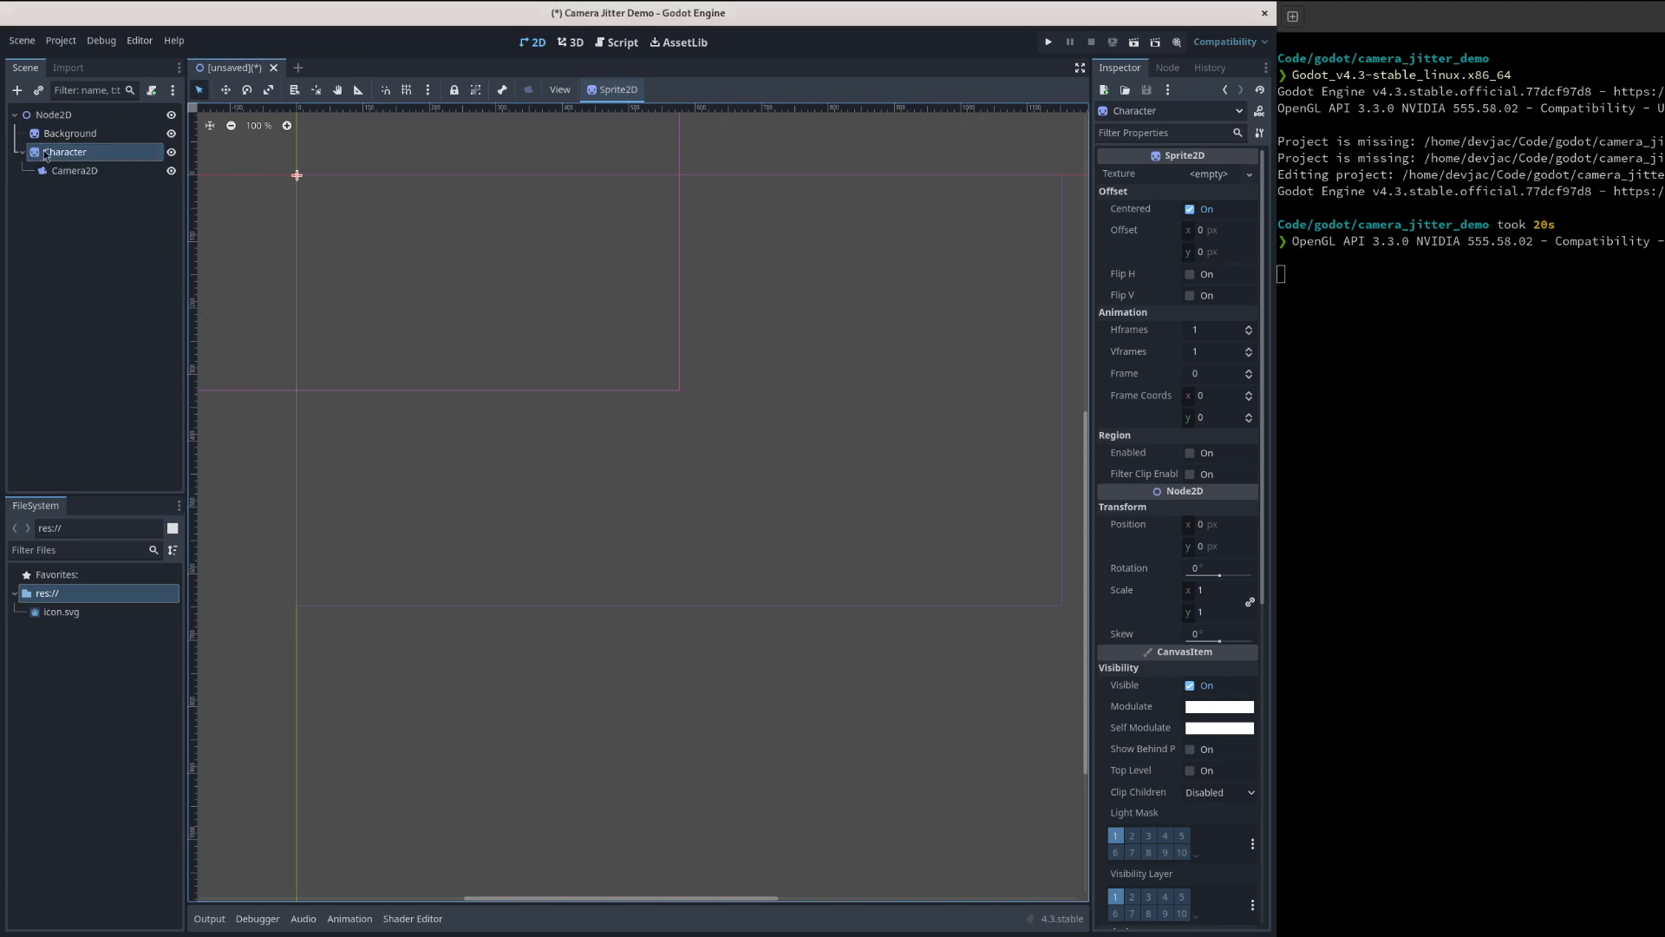
# - Assign icon.svg as the texture of both the Background and Character sprites
pyautogui.moveTo(61, 612); pyautogui.dragTo(61, 132)
pyautogui.moveTo(63, 621); pyautogui.dragTo(78, 154)
# - Rotate the Background sprite about 37° and enlarge it to a scale of about 7.25 by 6.36
pyautogui.moveTo(590, 380); pyautogui.dragTo(945, 631, button='middle')
pyautogui.scroll(4, 821, 490)
pyautogui.click(95, 133)
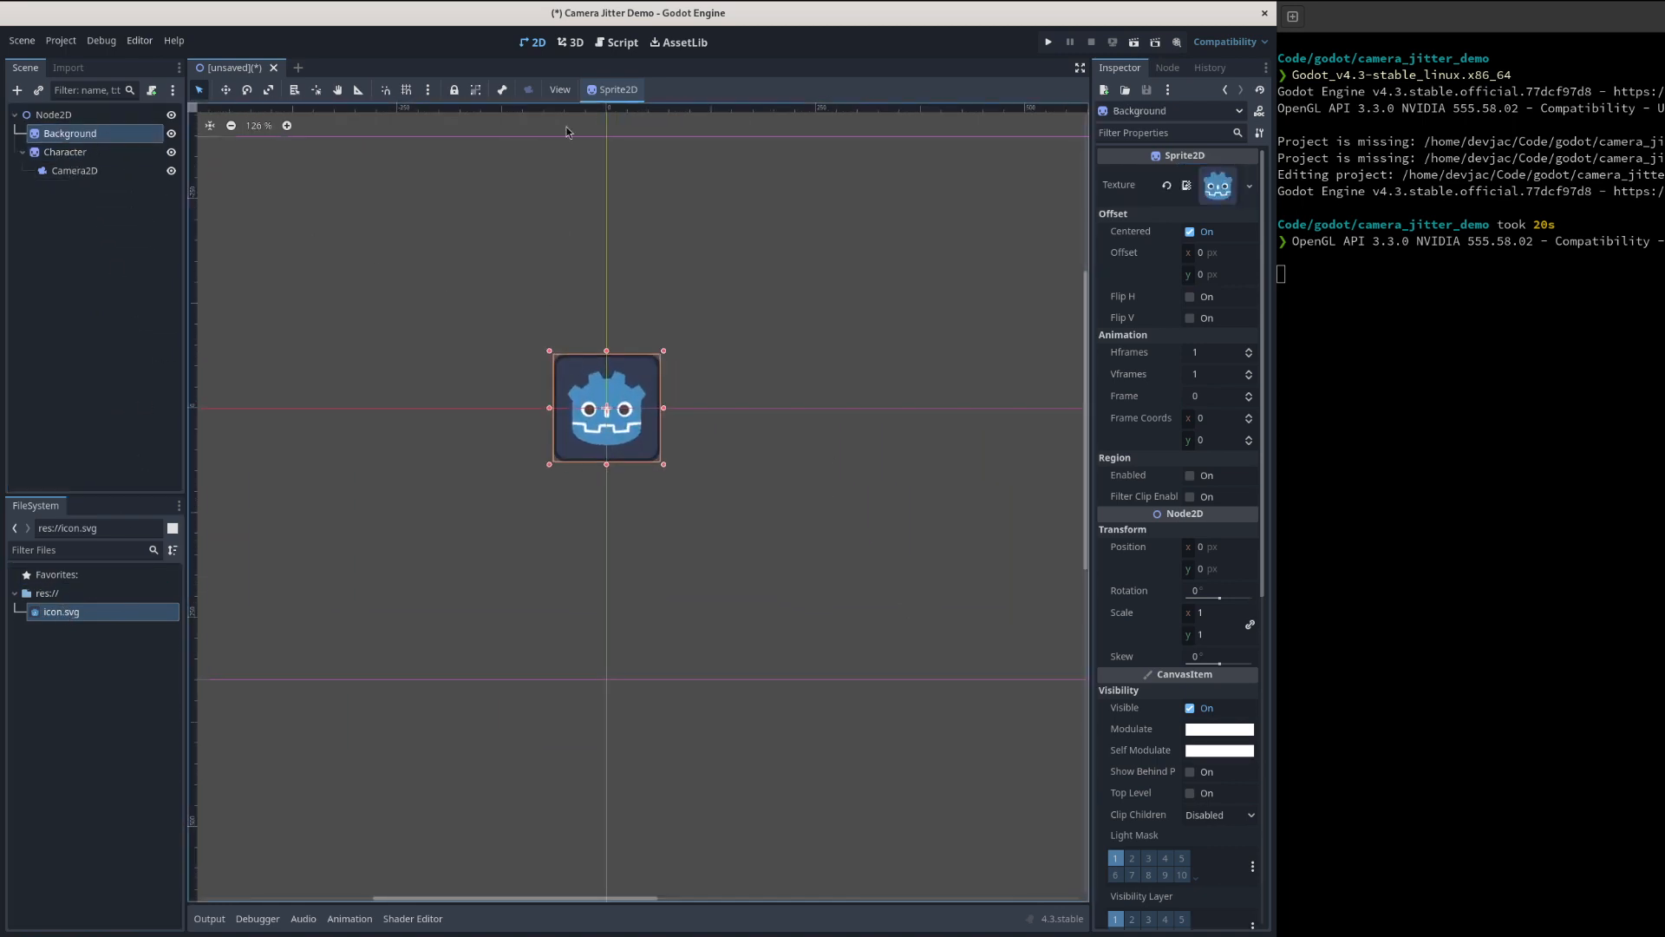
pyautogui.click(246, 89)
pyautogui.moveTo(780, 338); pyautogui.dragTo(838, 473)
pyautogui.click(268, 89)
pyautogui.moveTo(668, 373); pyautogui.dragTo(1143, 339)
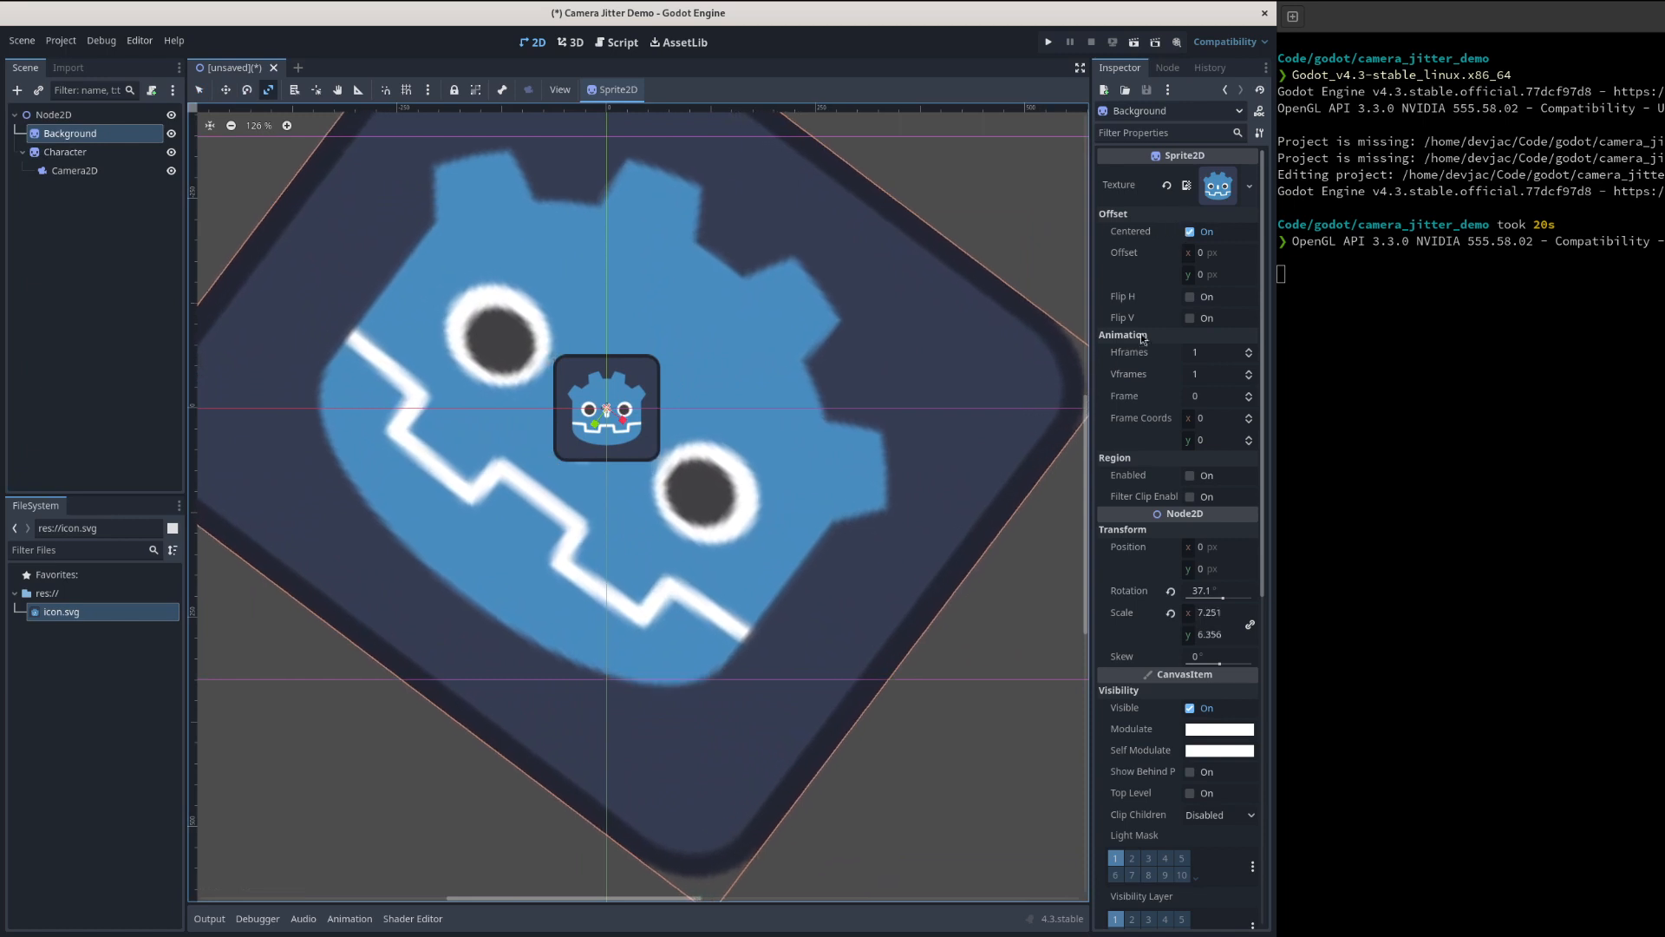
# - Move the Background sprite up and left of the Character to a position of about (-421, -388) px
pyautogui.click(225, 89)
pyautogui.moveTo(563, 546); pyautogui.dragTo(293, 295)
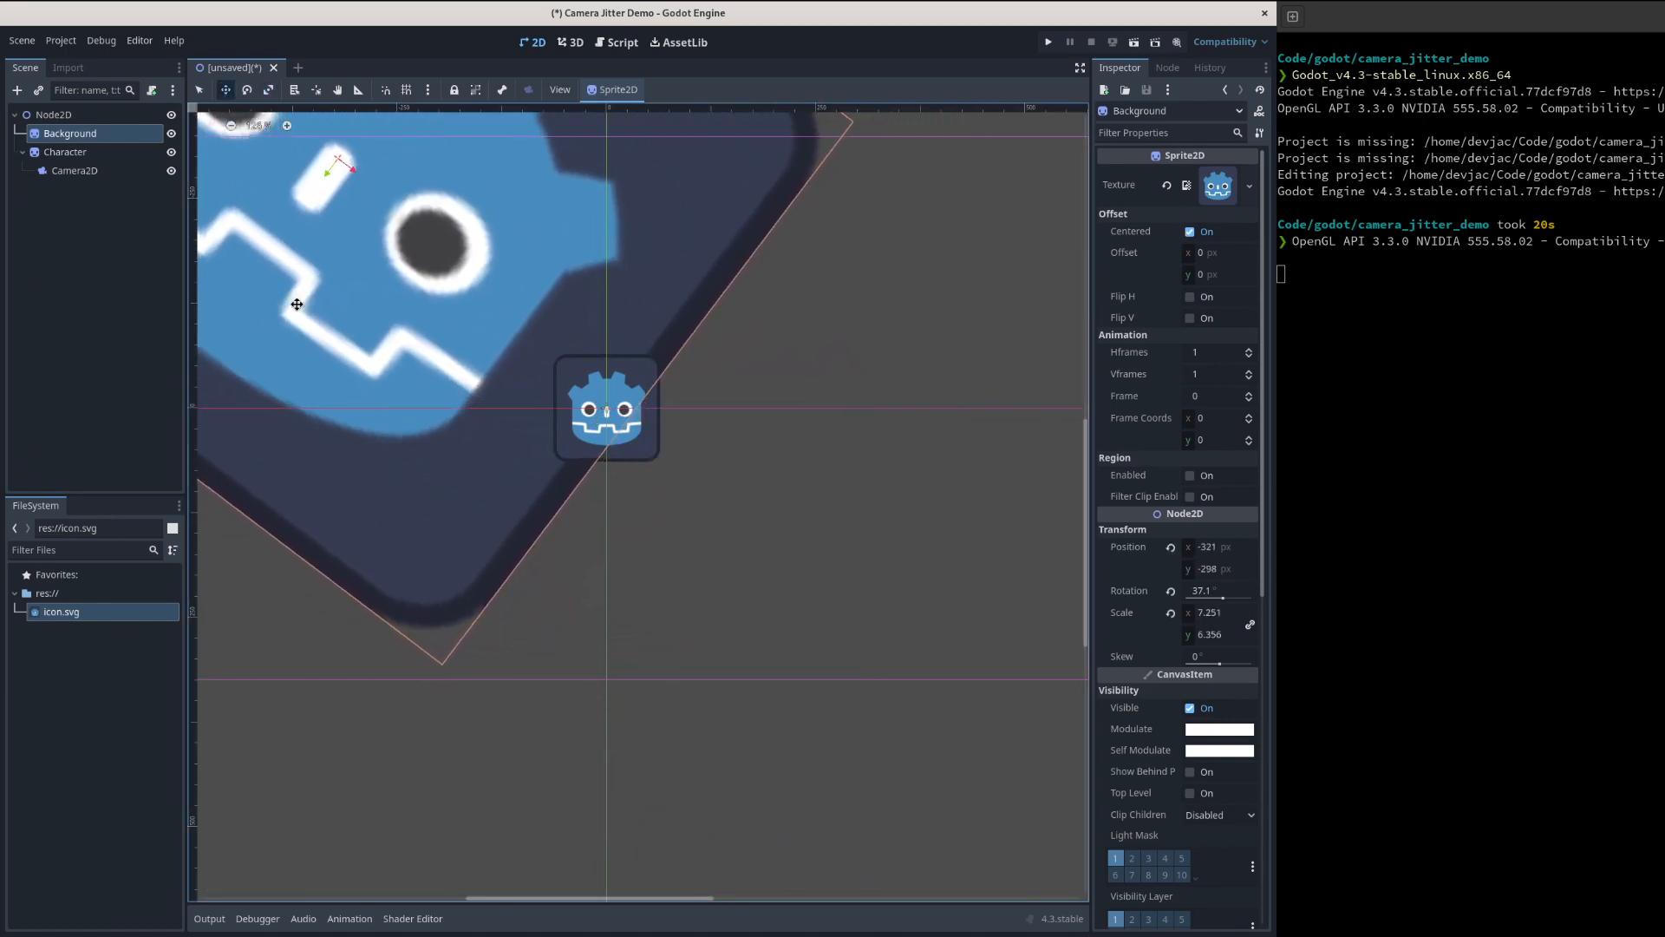
pyautogui.moveTo(531, 500); pyautogui.dragTo(613, 618, button='middle')
pyautogui.moveTo(556, 552); pyautogui.dragTo(472, 476)
pyautogui.scroll(-1, 923, 434)
pyautogui.moveTo(922, 433); pyautogui.dragTo(767, 526, button='middle')
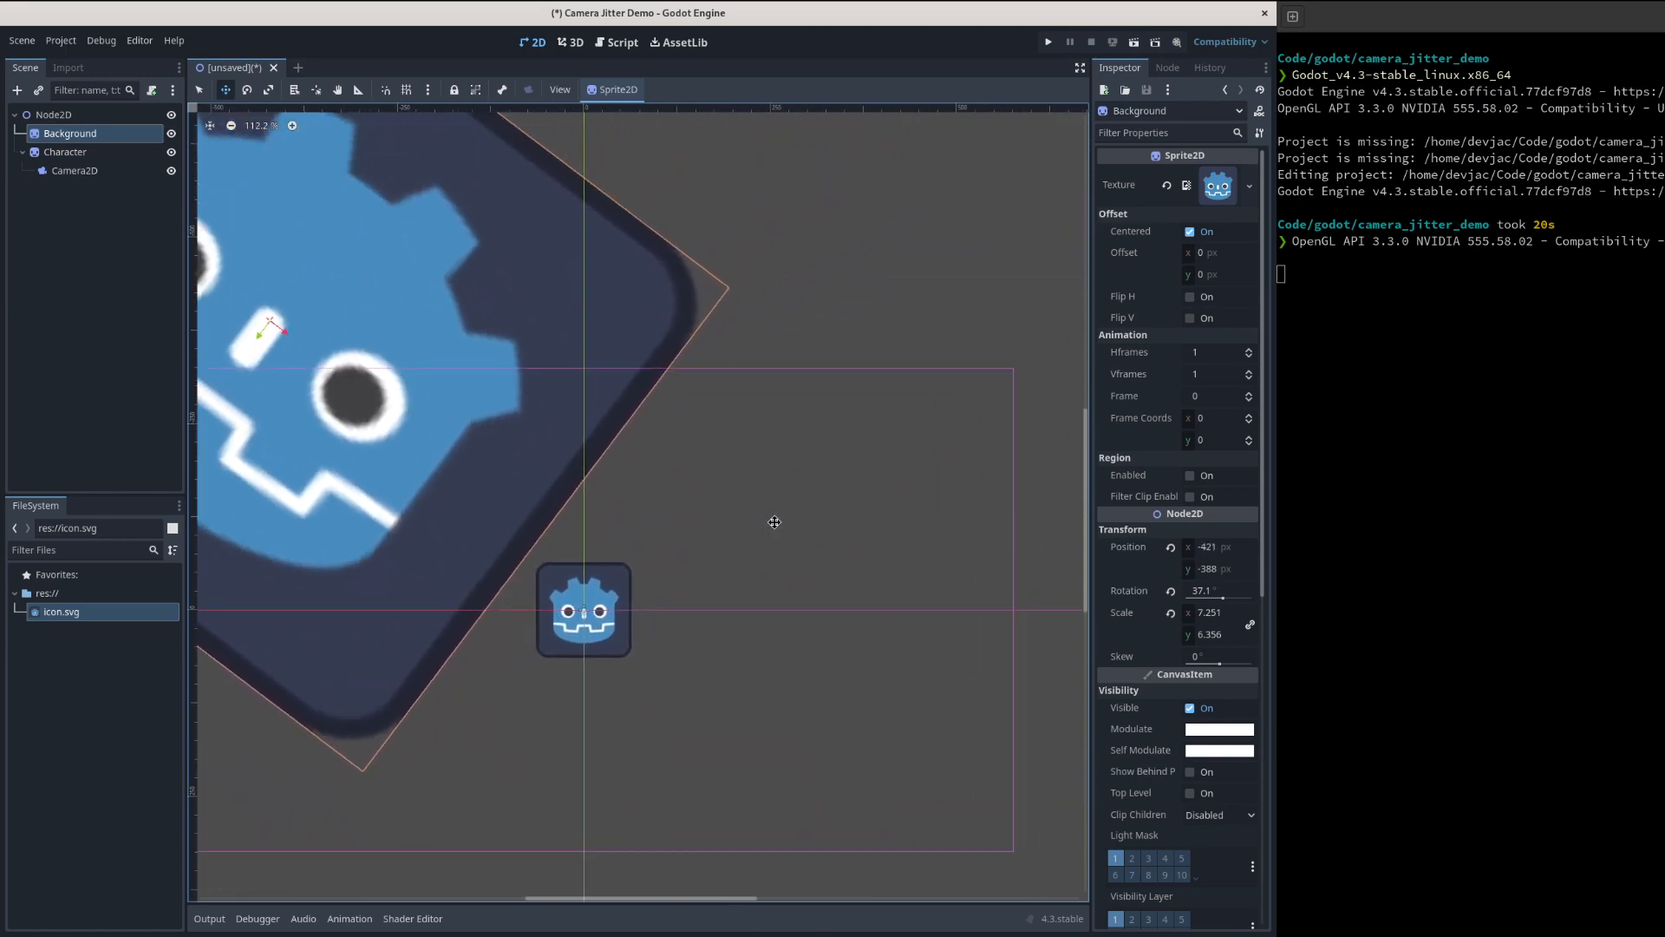
# - Attach a new GDScript named character.gd to the Character node using the default node template
pyautogui.click(68, 151)
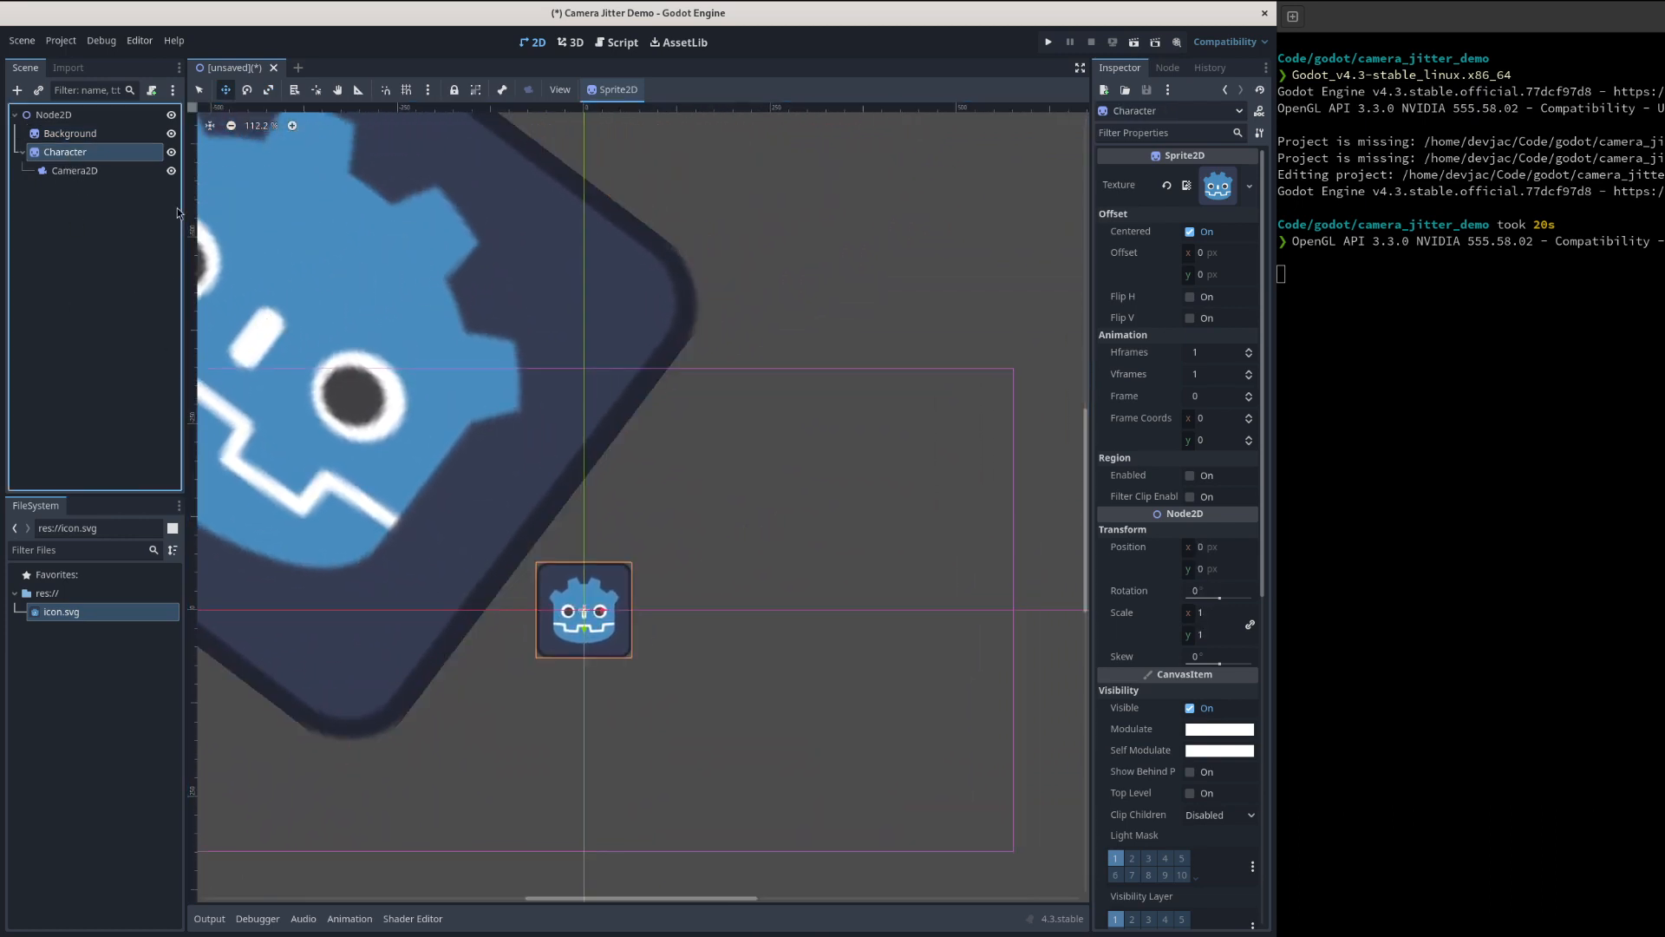
pyautogui.click(152, 90)
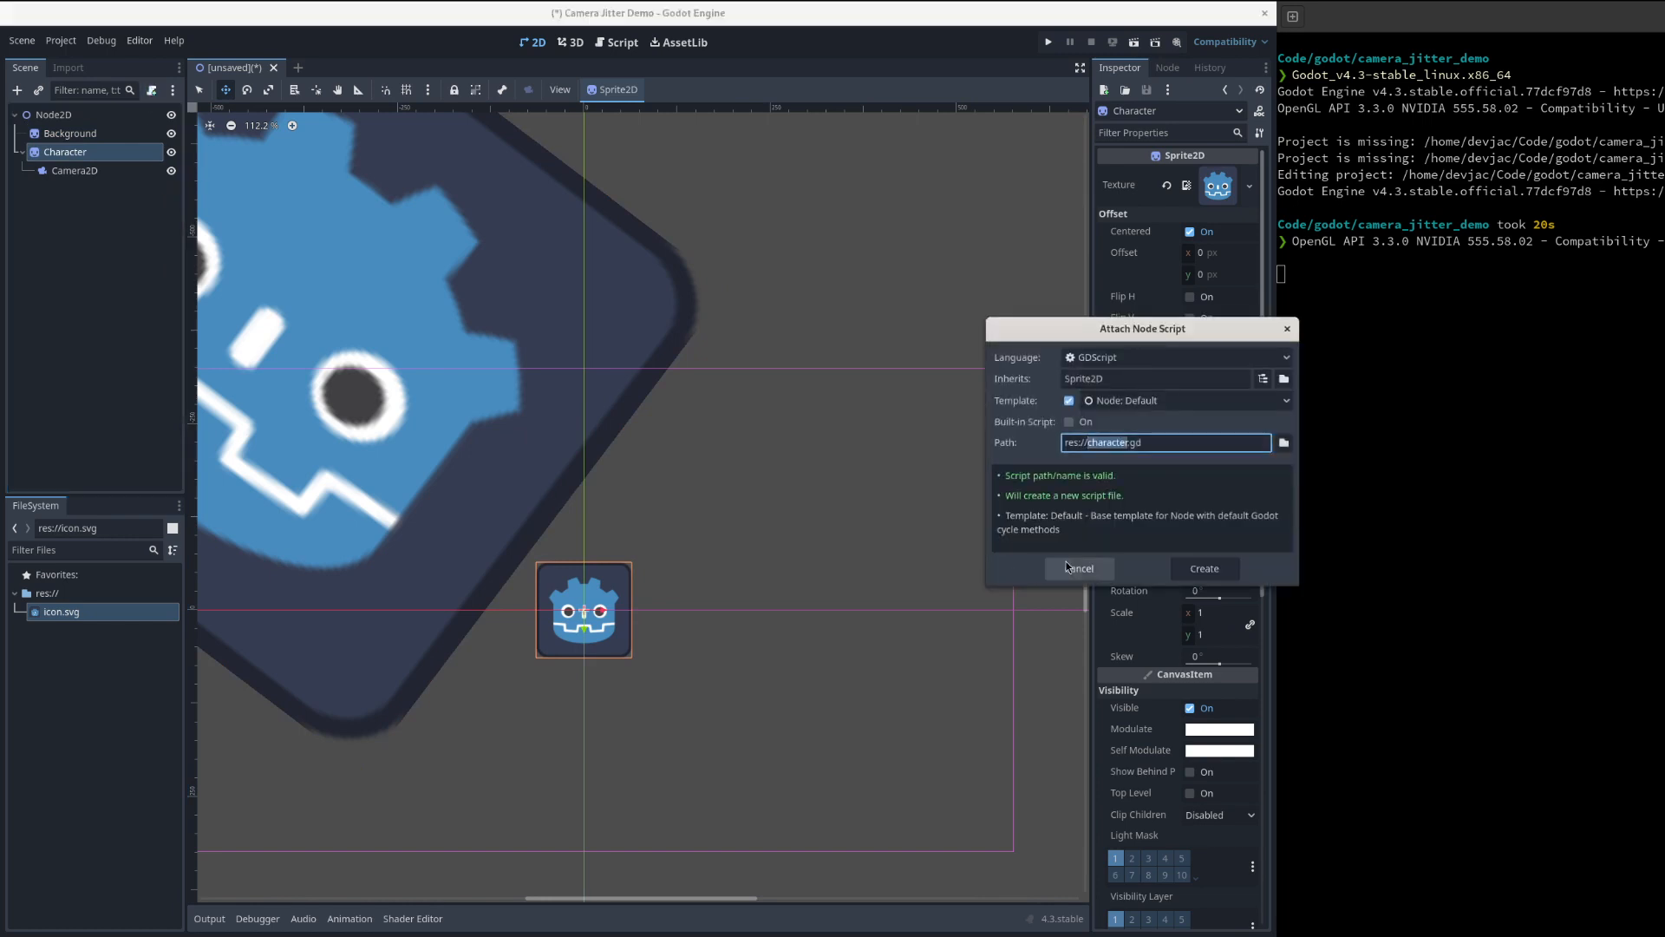
pyautogui.click(1203, 569)
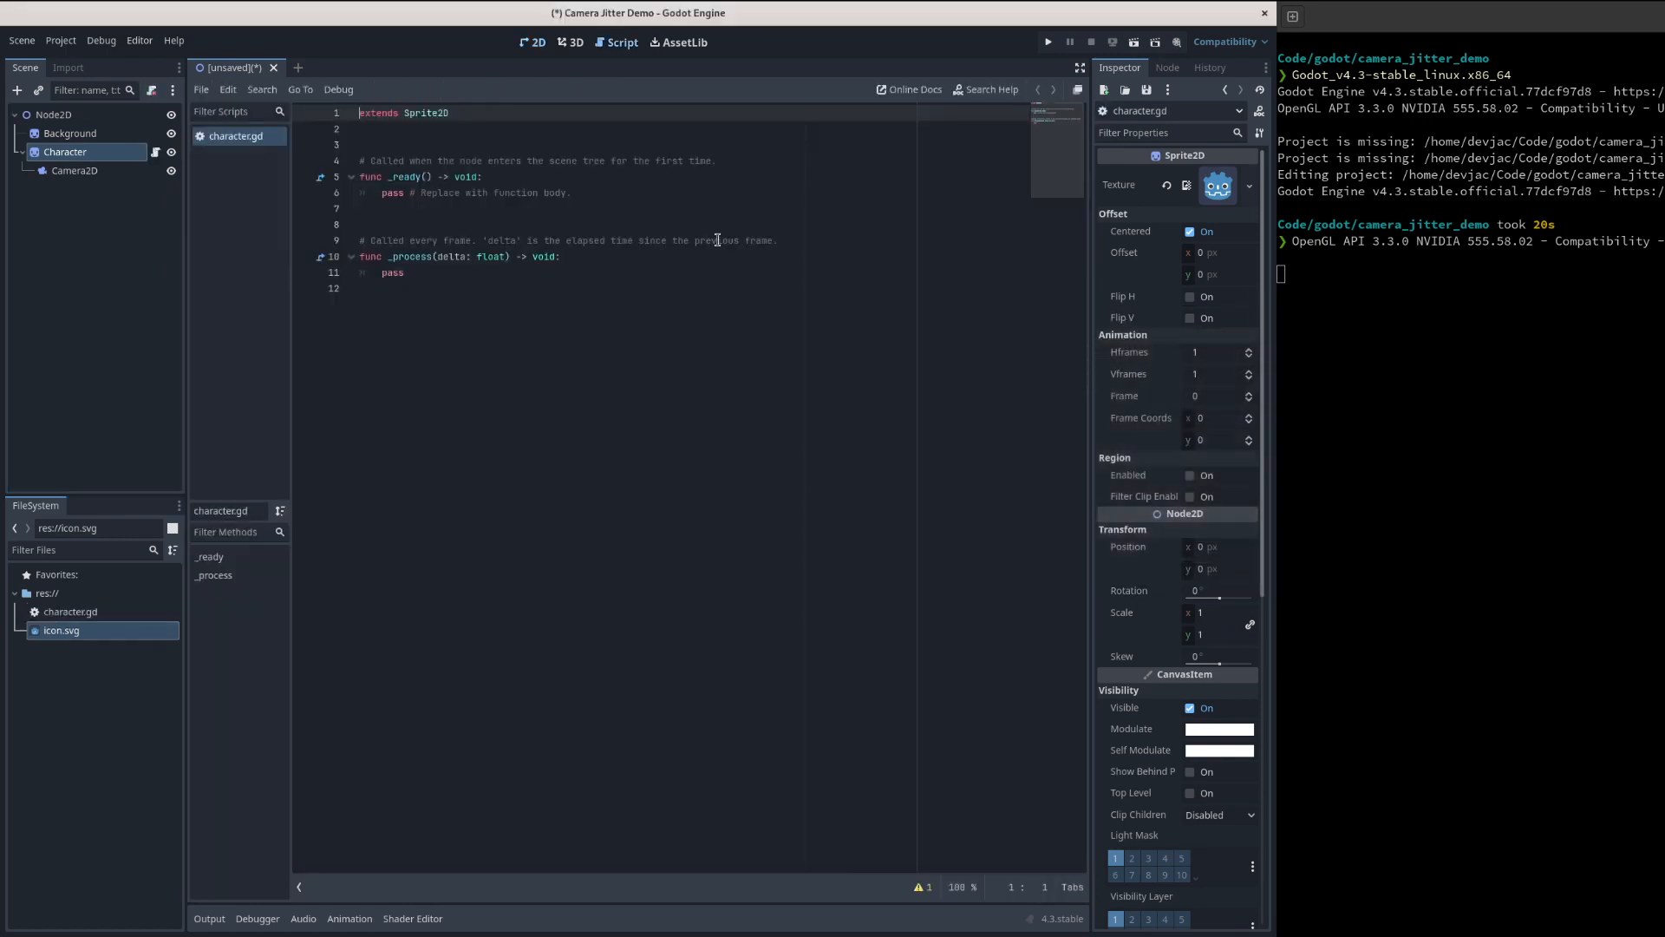
# - Remove the _ready function, the template comments and the pass line, leaving only the _process function header
pyautogui.moveTo(782, 245); pyautogui.dragTo(286, 146)
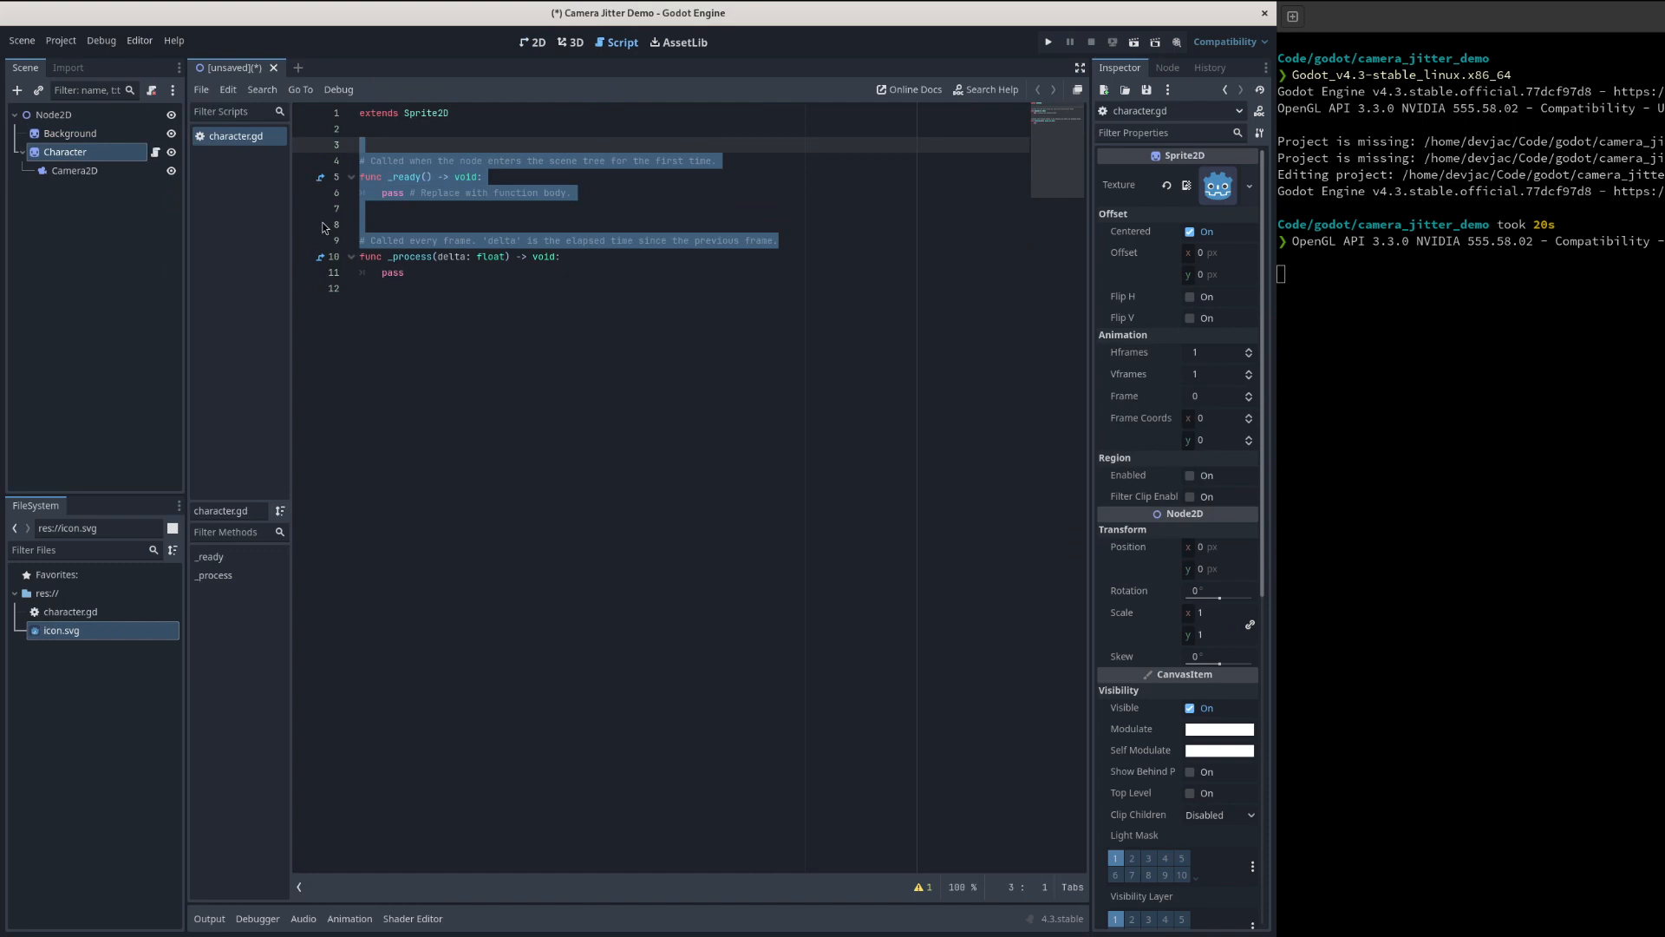
pyautogui.press('BackSpace')
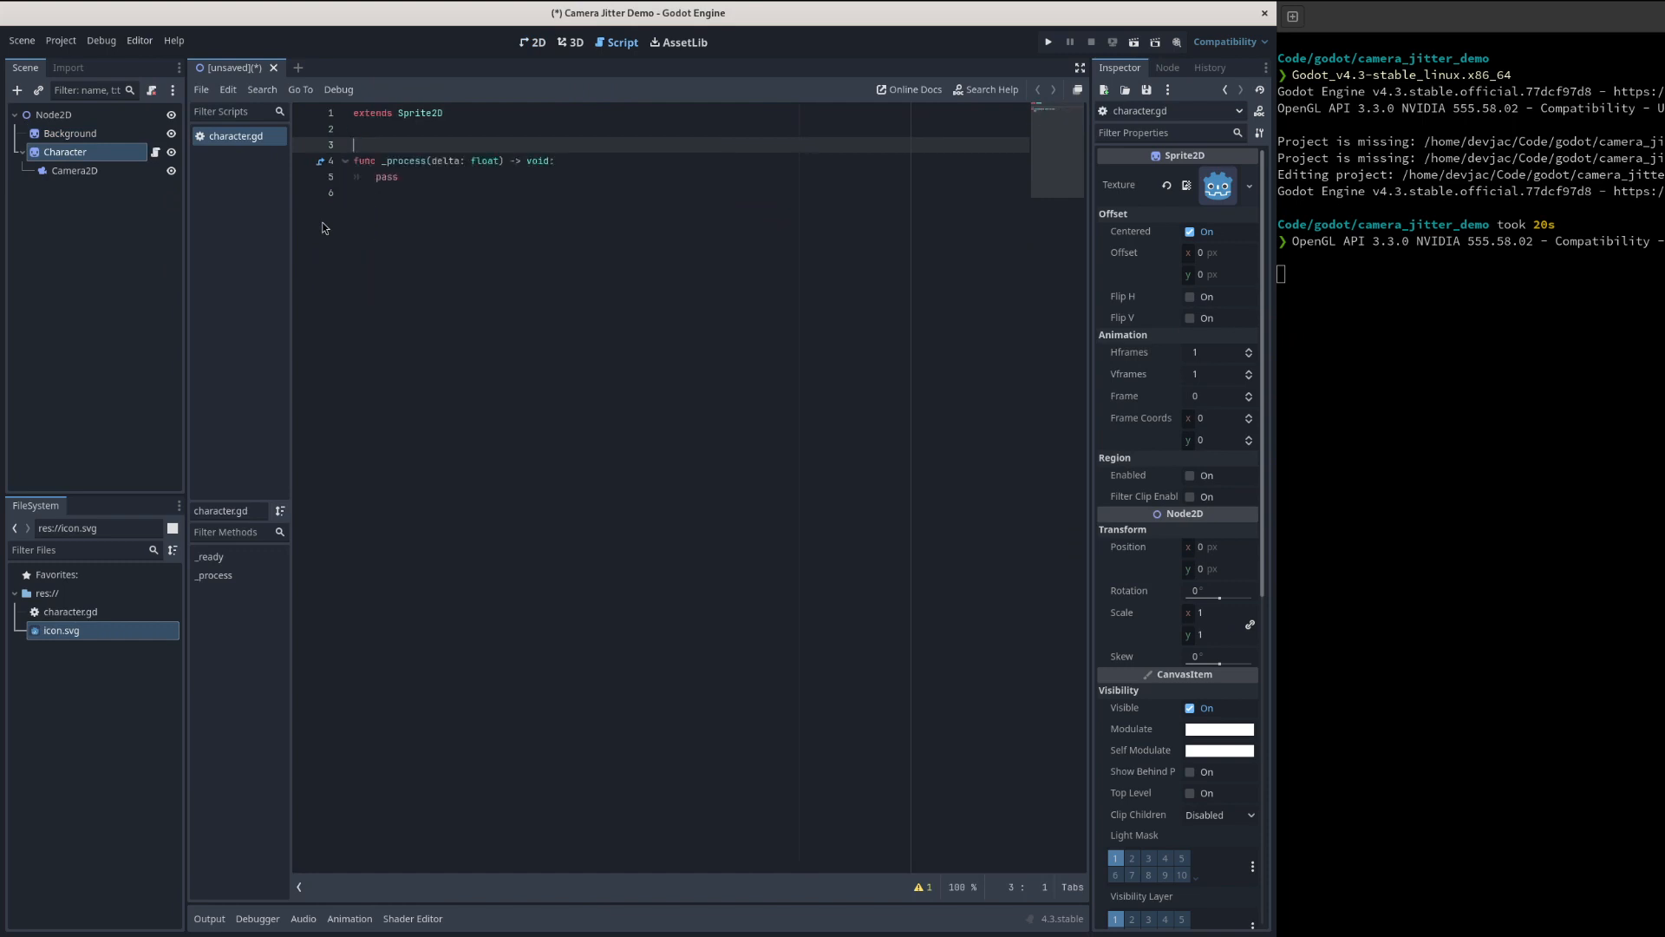
pyautogui.click(436, 176)
pyautogui.press('BackSpace')
pyautogui.press('BackSpace')
pyautogui.press('BackSpace')
pyautogui.press('BackSpace')
# - Add the condition if Input.is_key_pressed(KEY_SPACE): inside the _process function
pyautogui.write('if I')
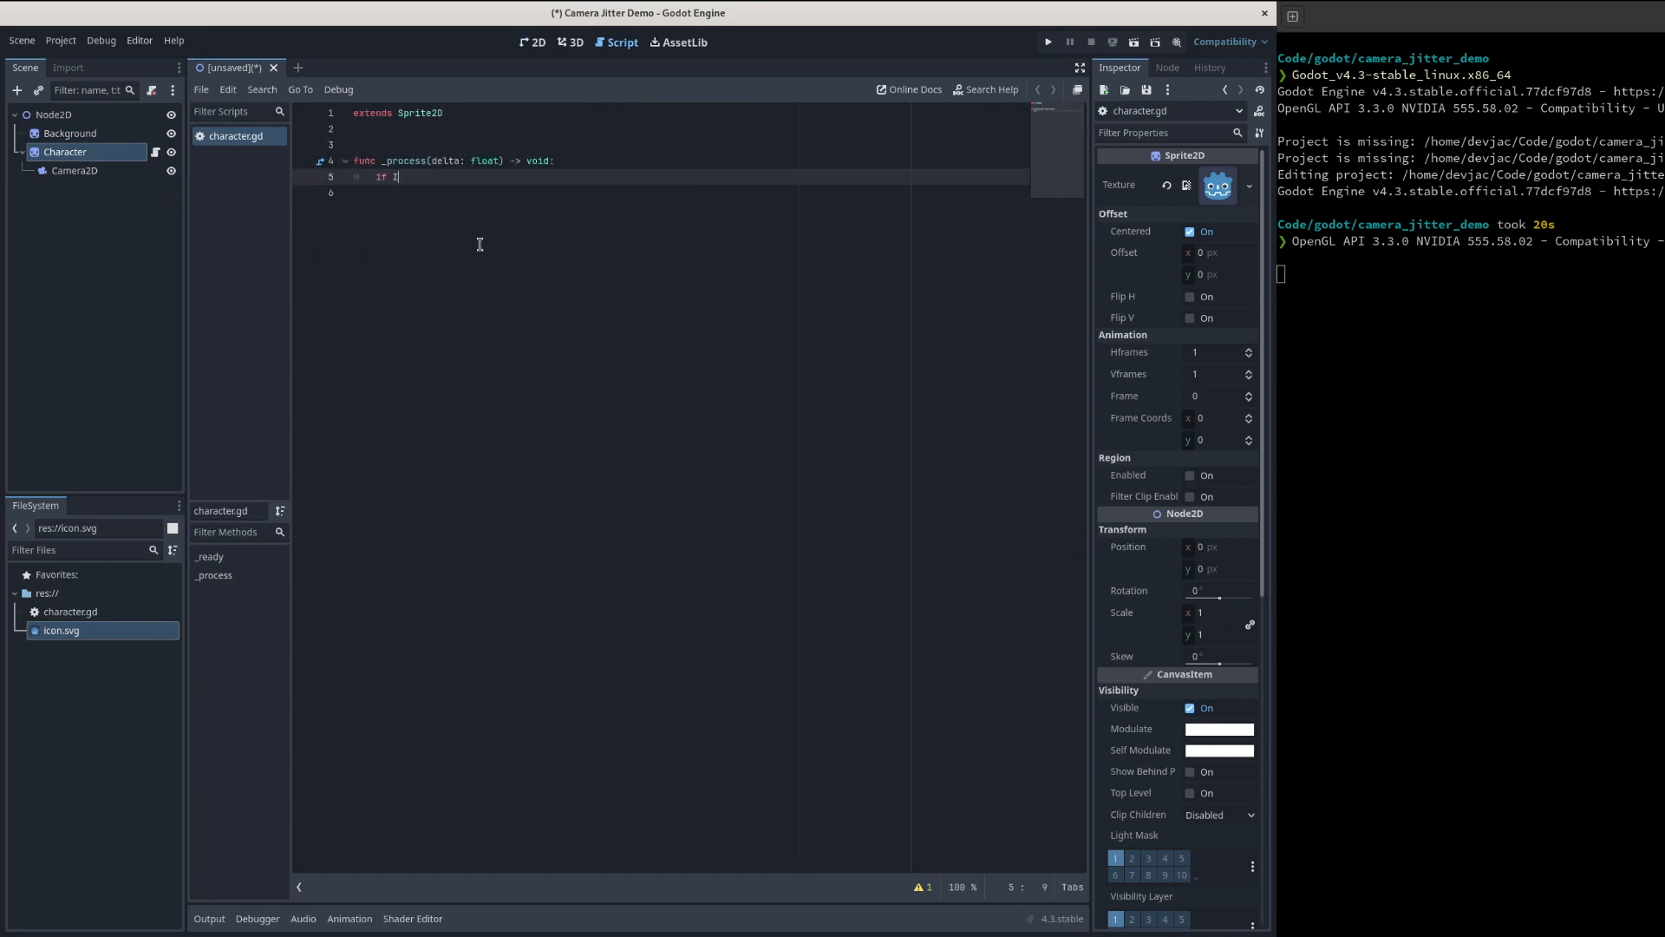
pyautogui.write('nput.')
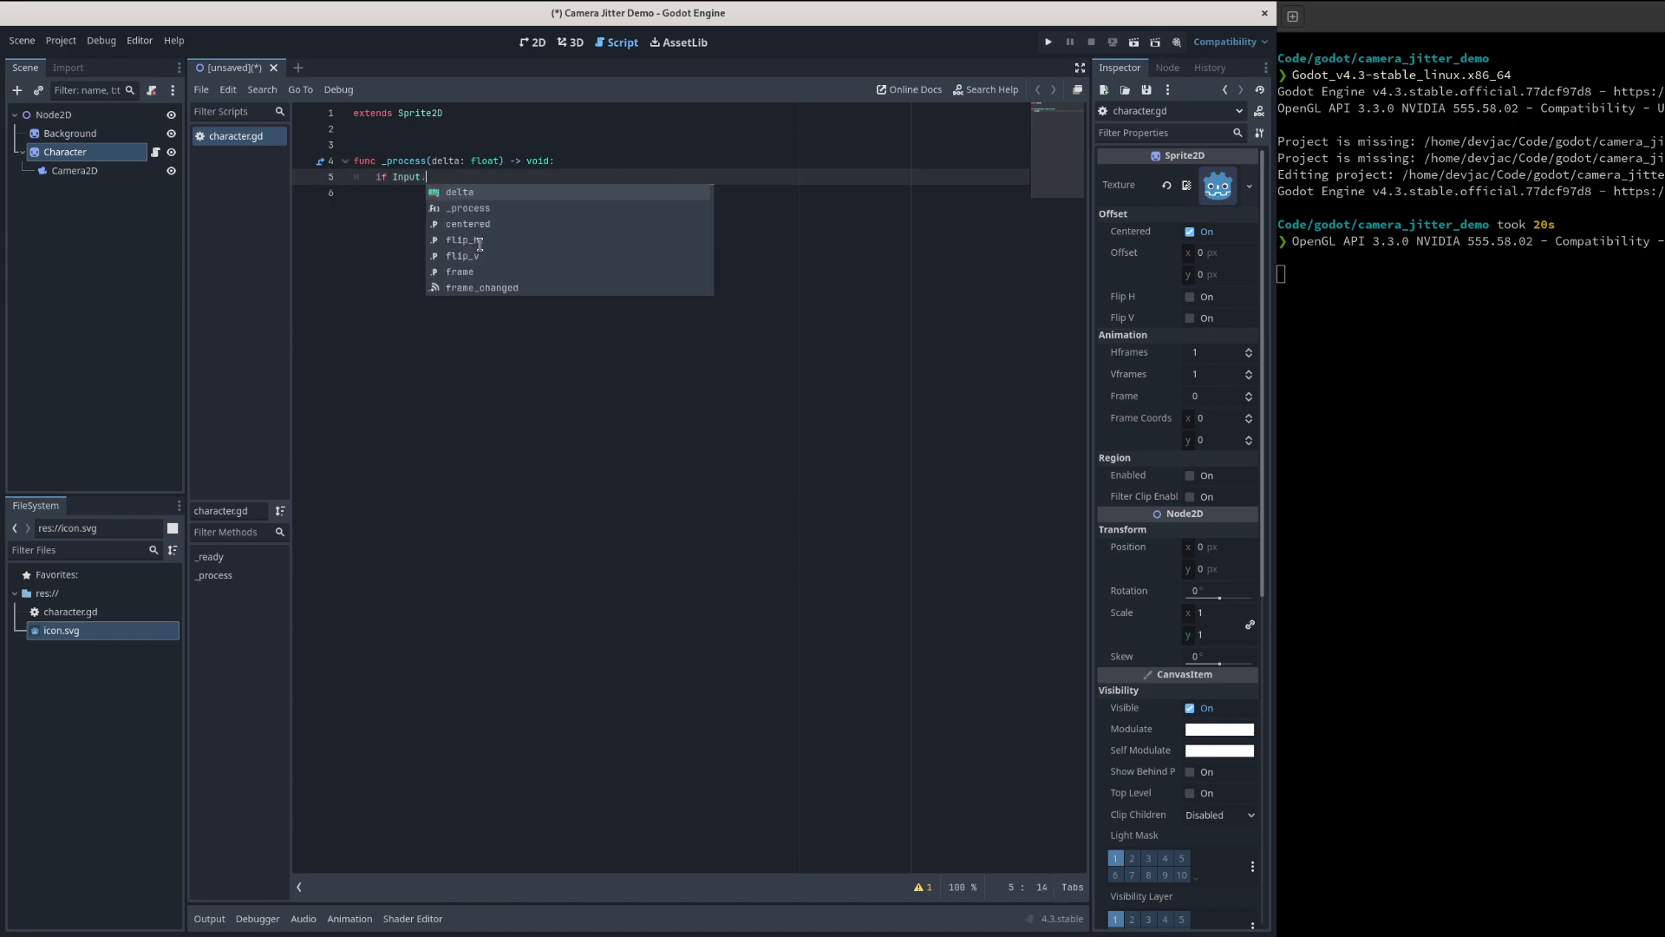
pyautogui.write('if')
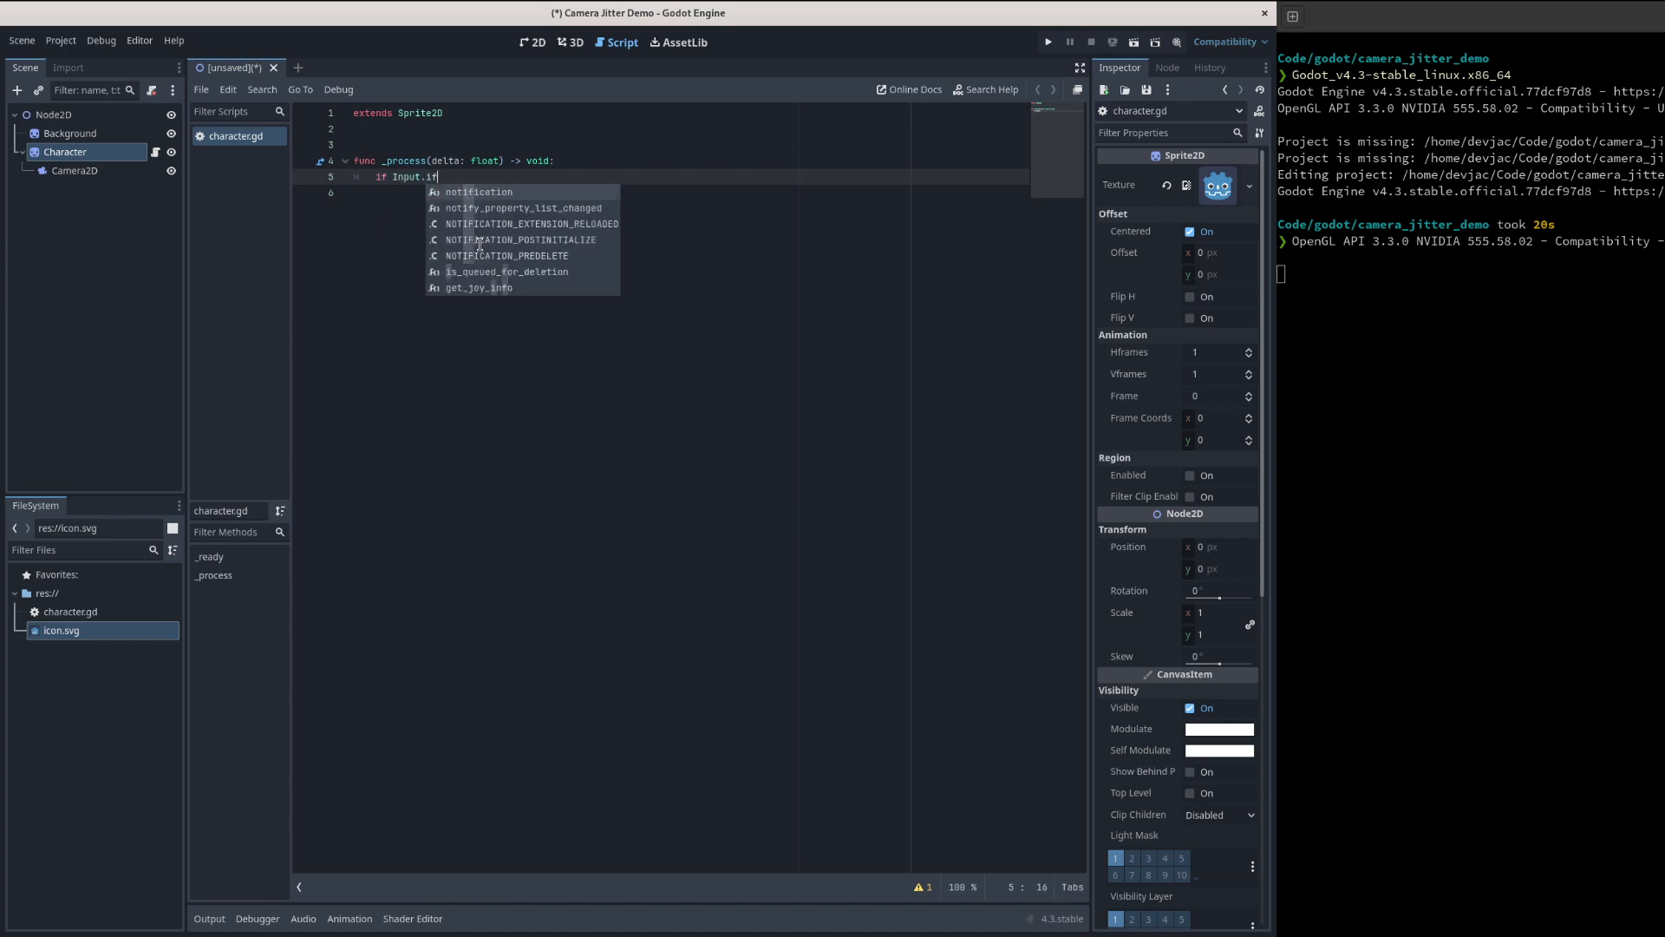
pyautogui.write('_ke')
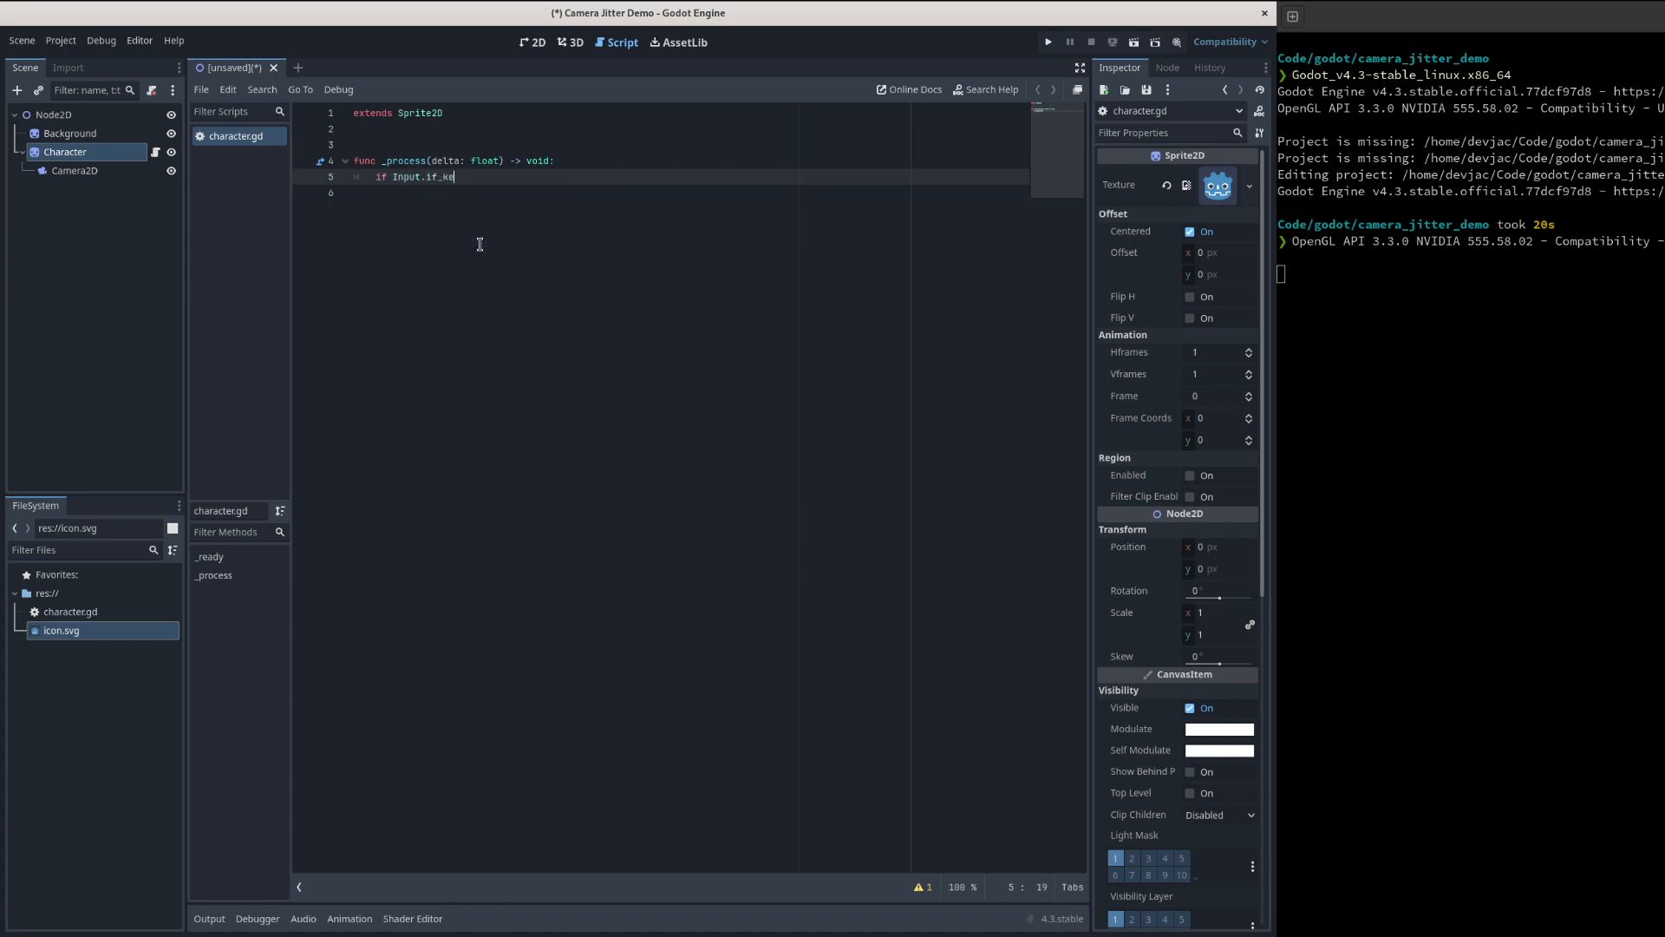
pyautogui.press('BackSpace')
pyautogui.press('BackSpace')
pyautogui.press('BackSpace')
pyautogui.press('BackSpace')
pyautogui.press('BackSpace')
pyautogui.write('is_key')
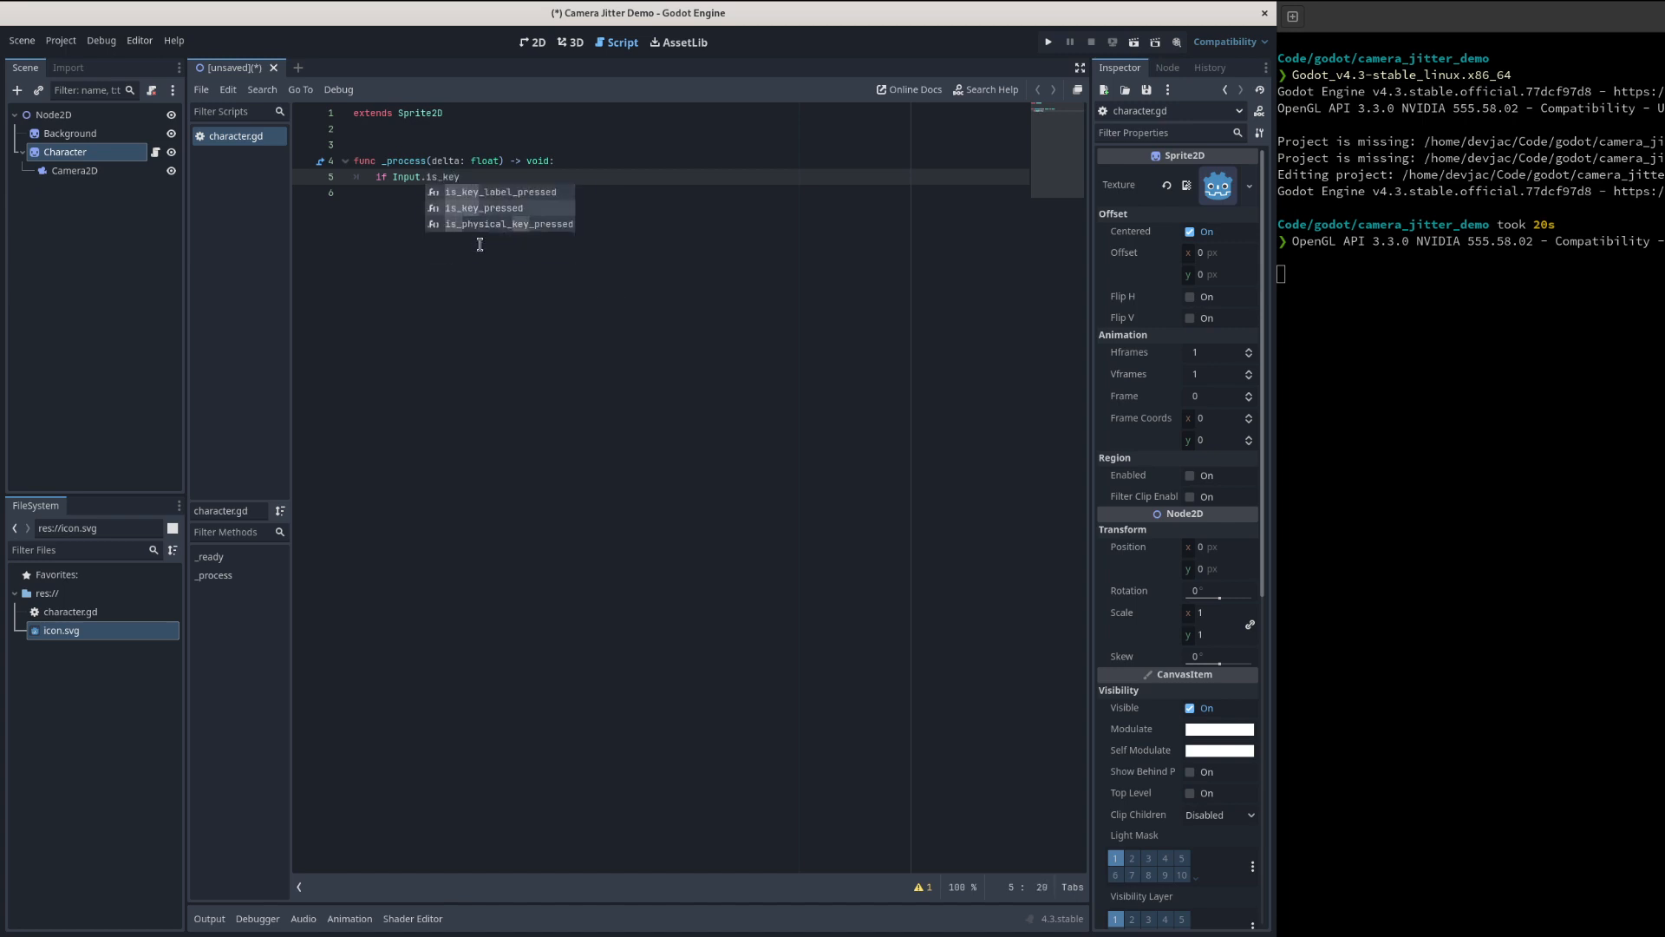
pyautogui.press('Return')
pyautogui.write('SP')
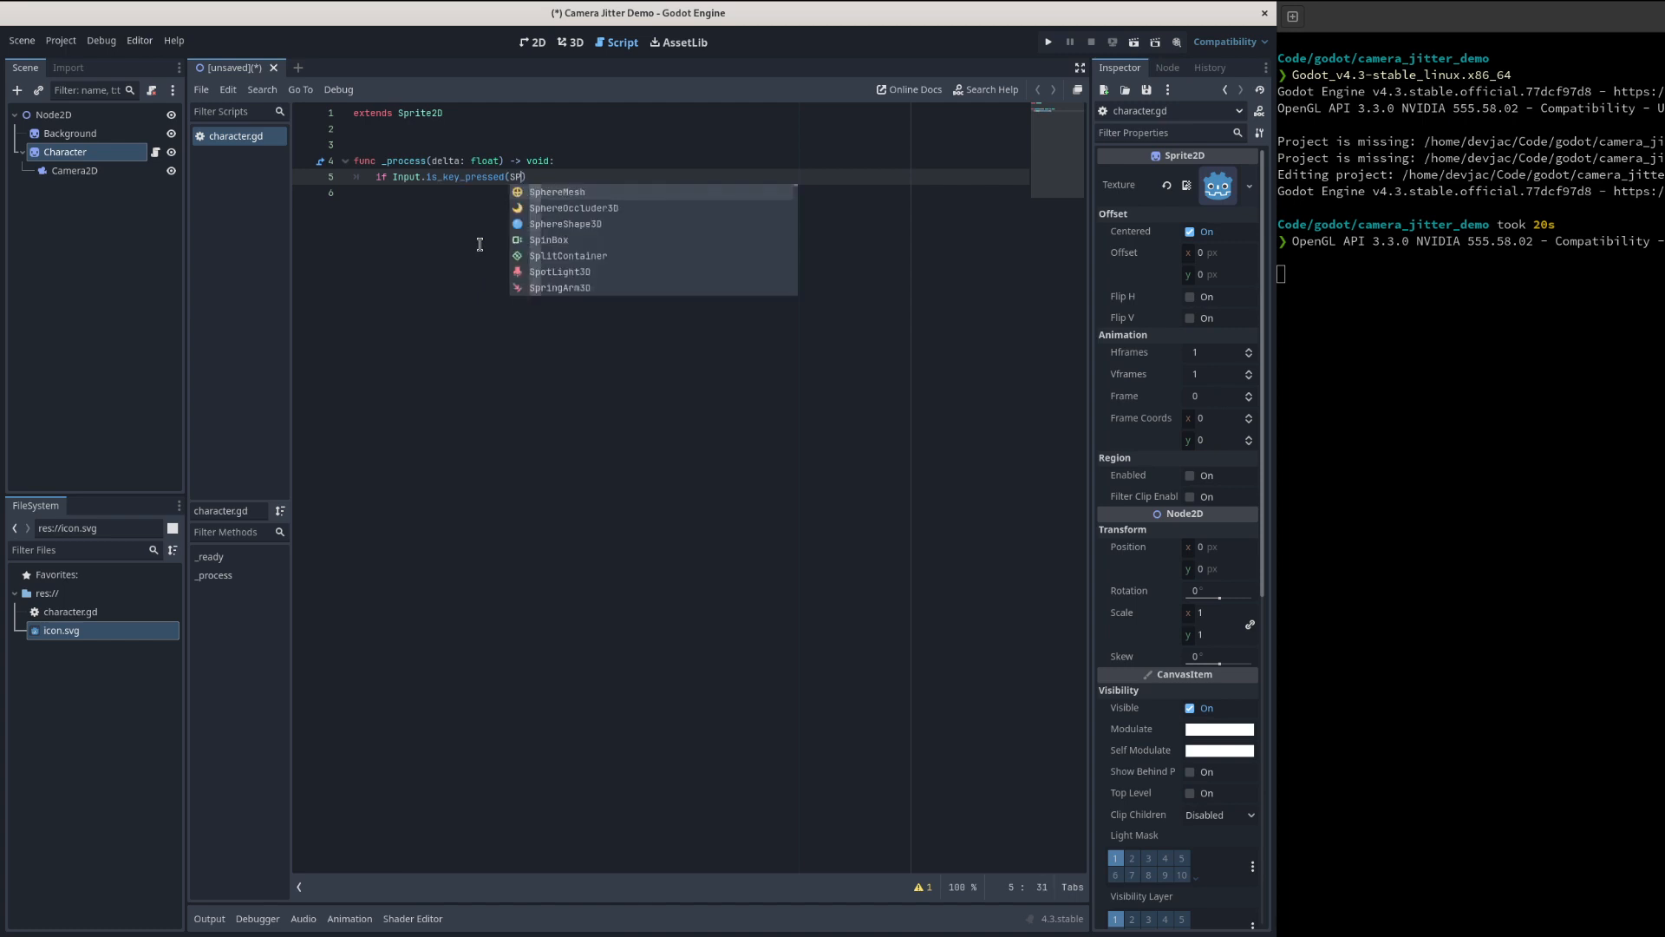
pyautogui.write('AC')
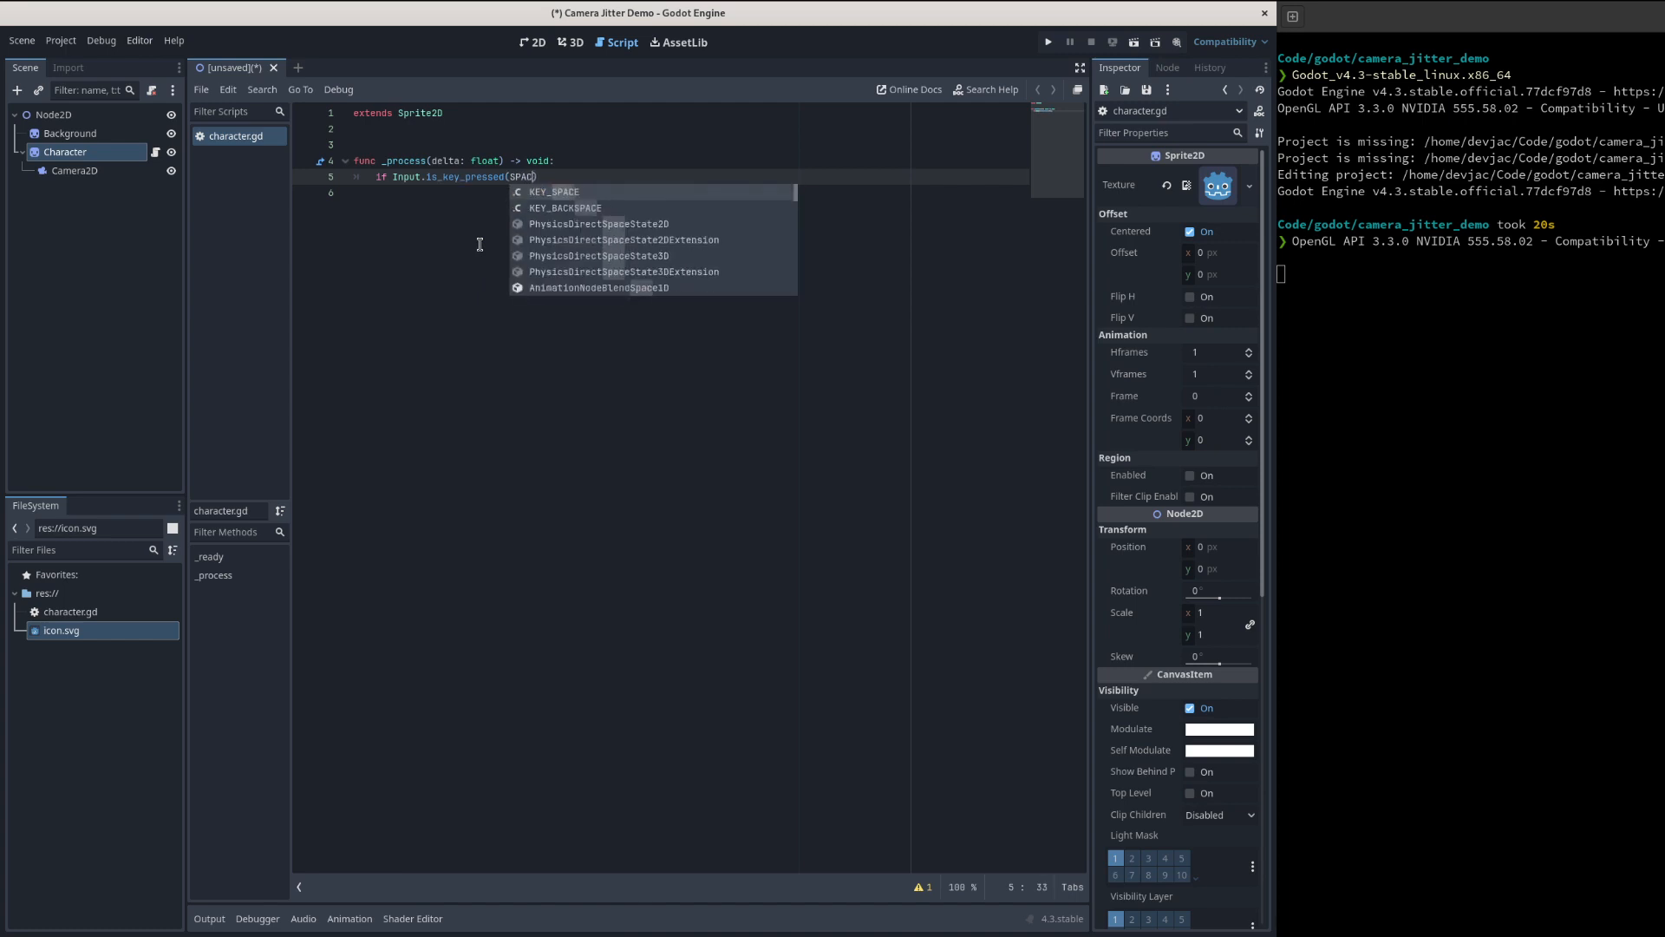
pyautogui.press('Return')
pyautogui.write(':')
pyautogui.press('Return')
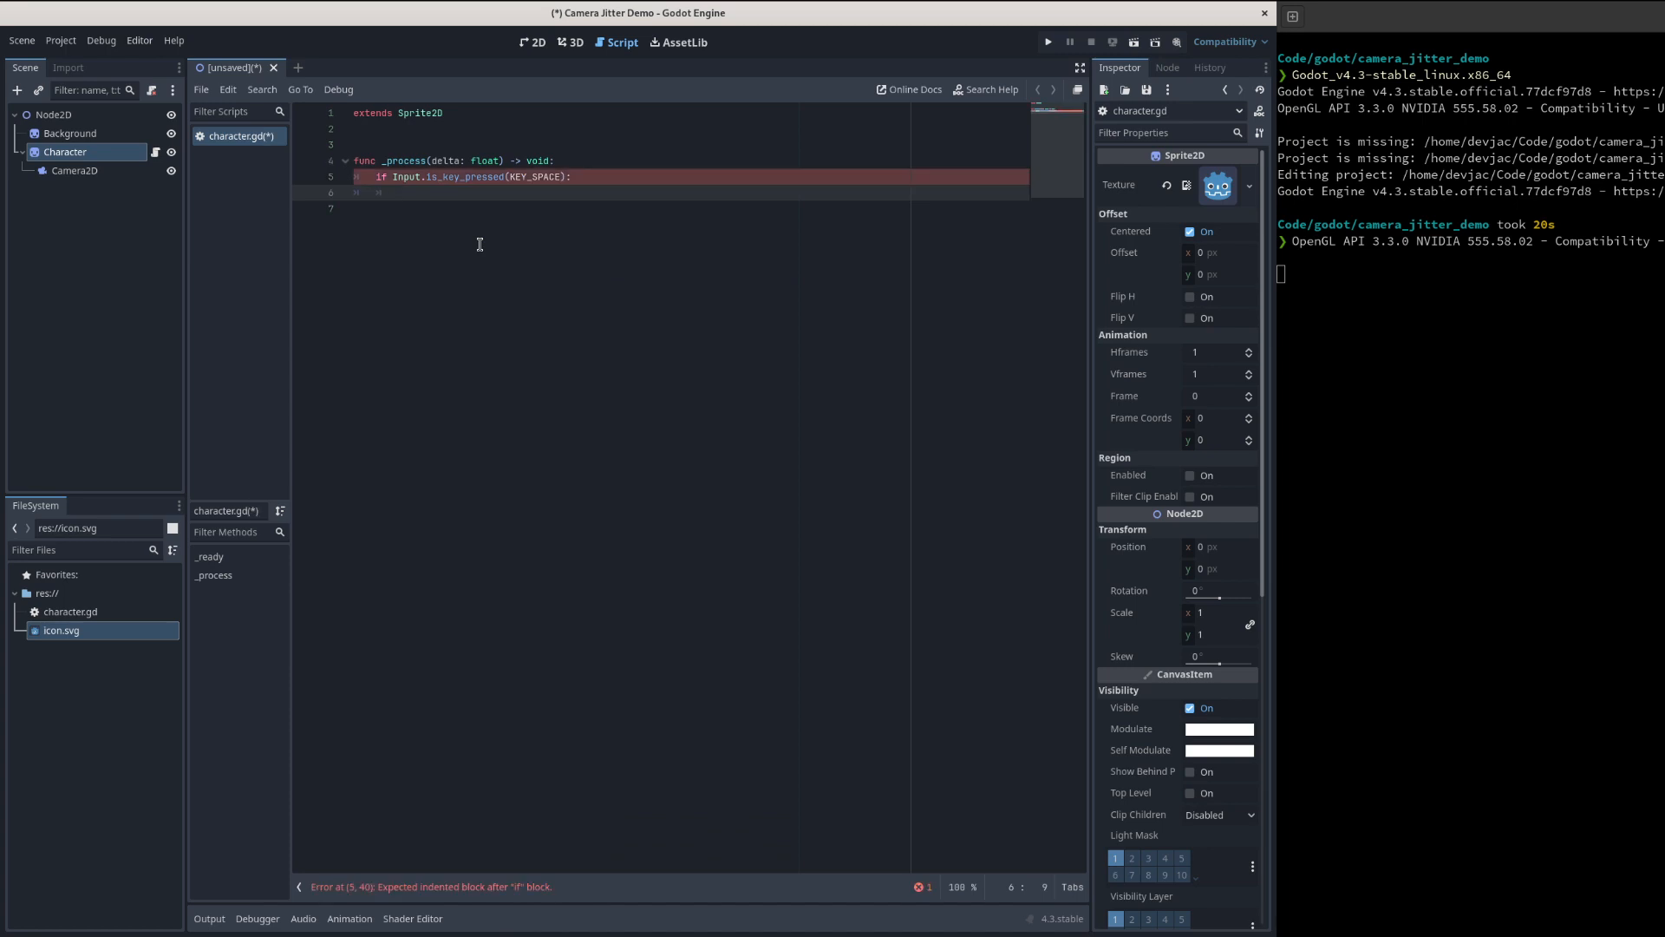
# - Write global_position += Vector2(-150, -150) * delta as the body of the space-key condition
pyautogui.write('global_position')
pyautogui.press('Return')
pyautogui.write('+= ')
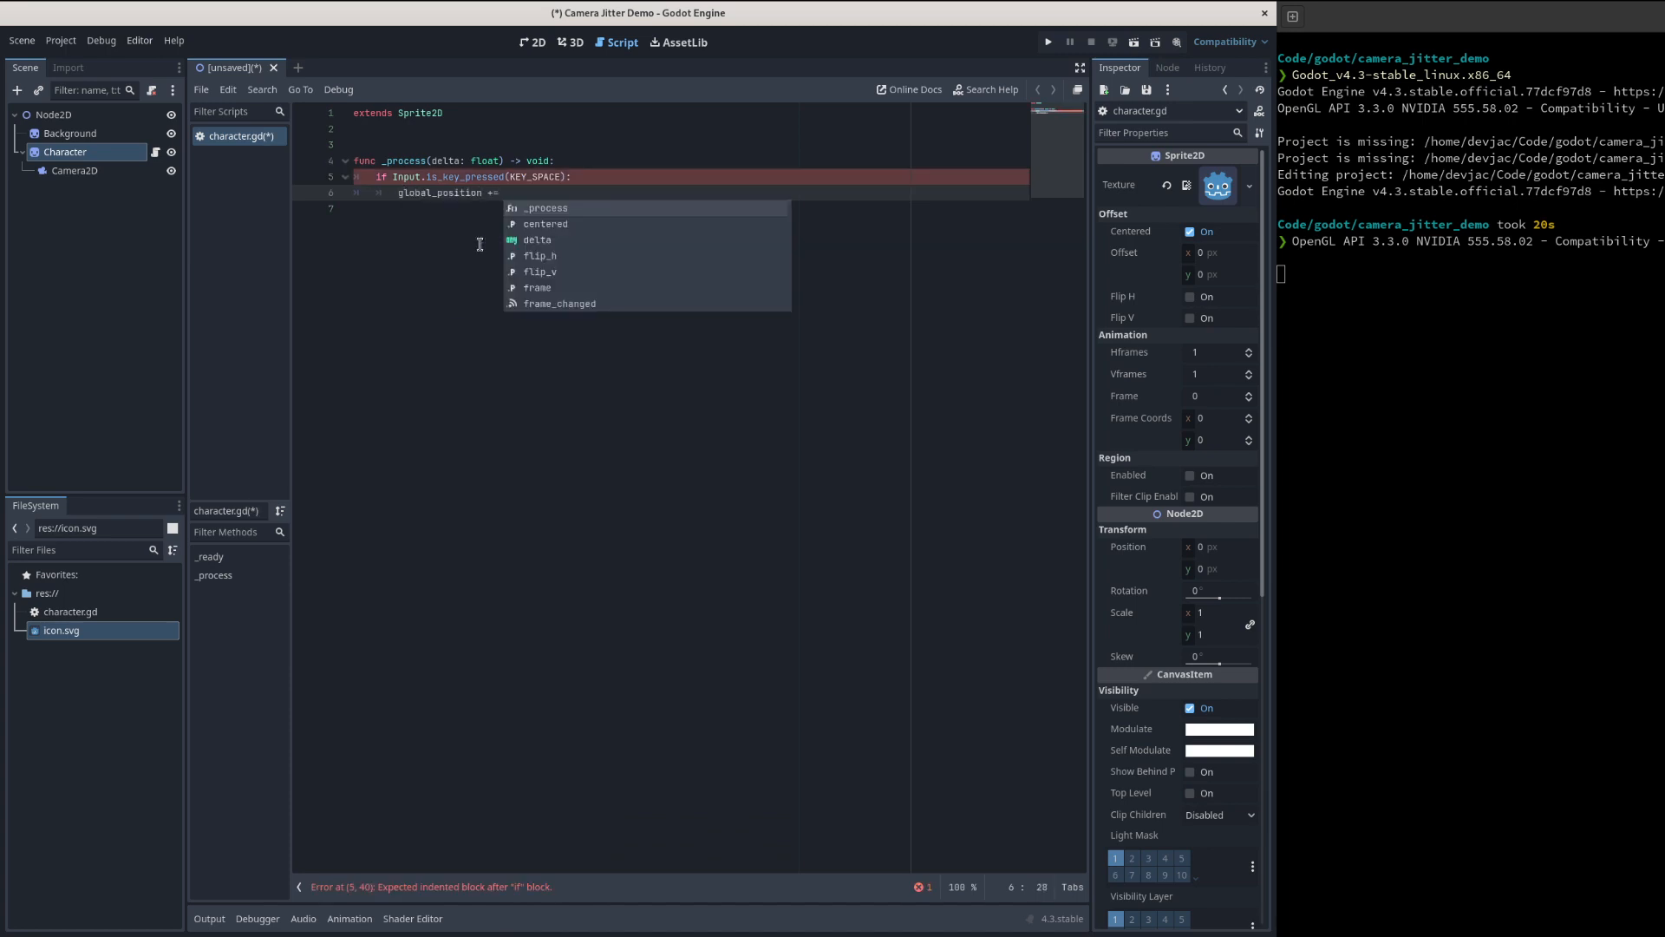
pyautogui.write('Vec')
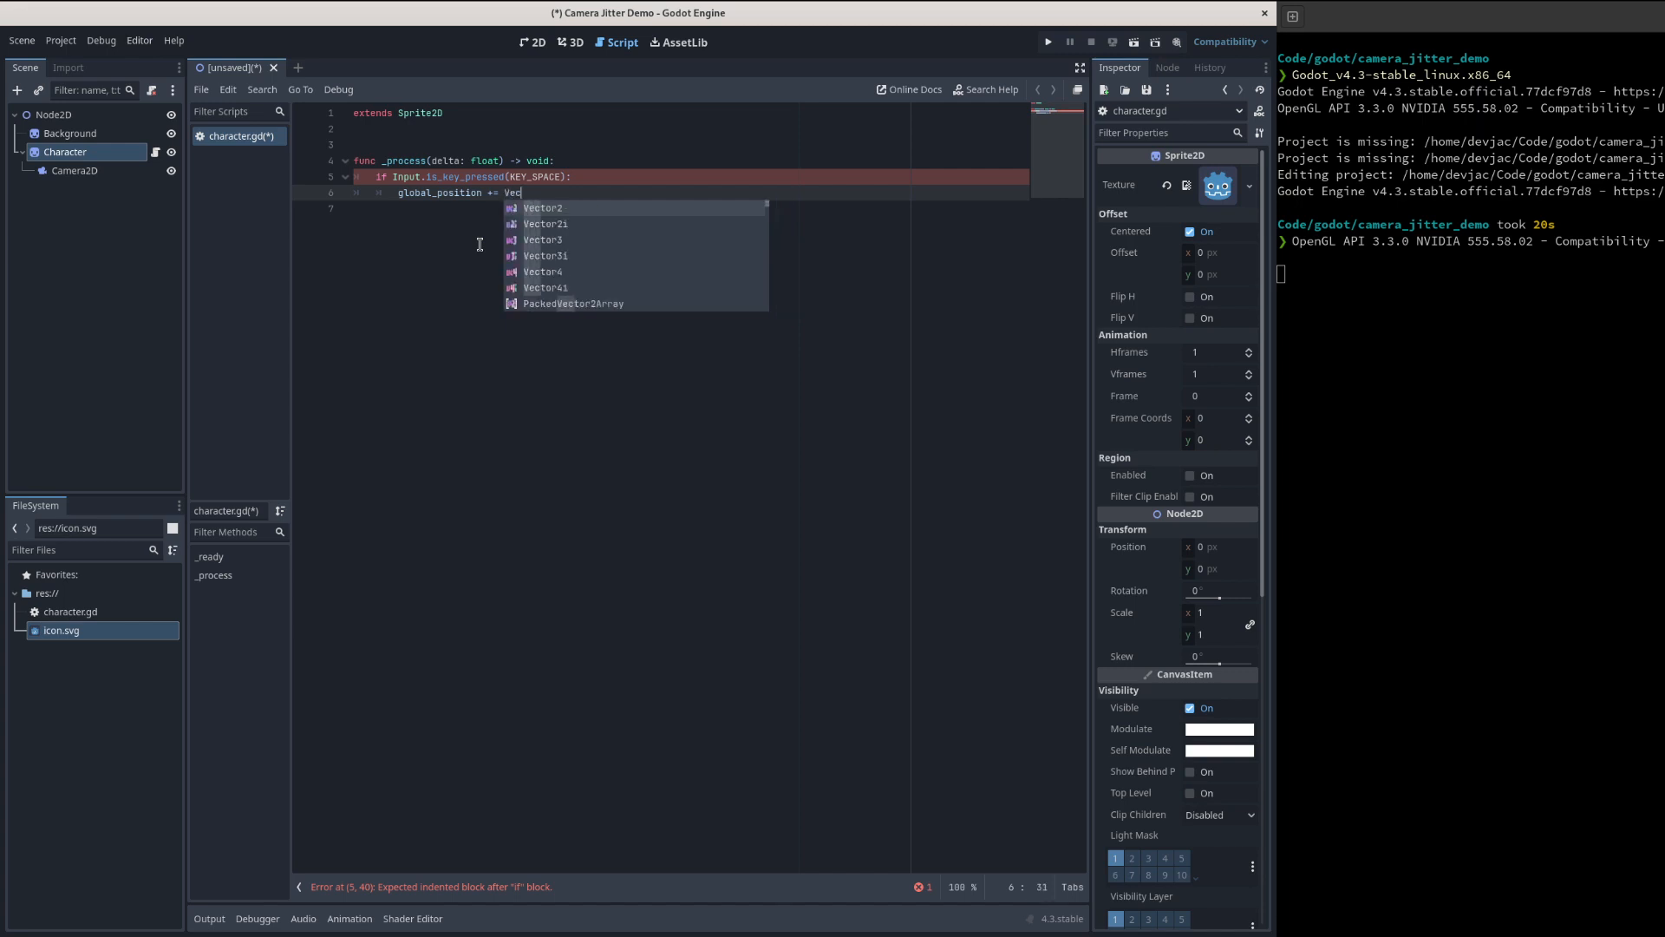
pyautogui.press('Return')
pyautogui.write('(-150')
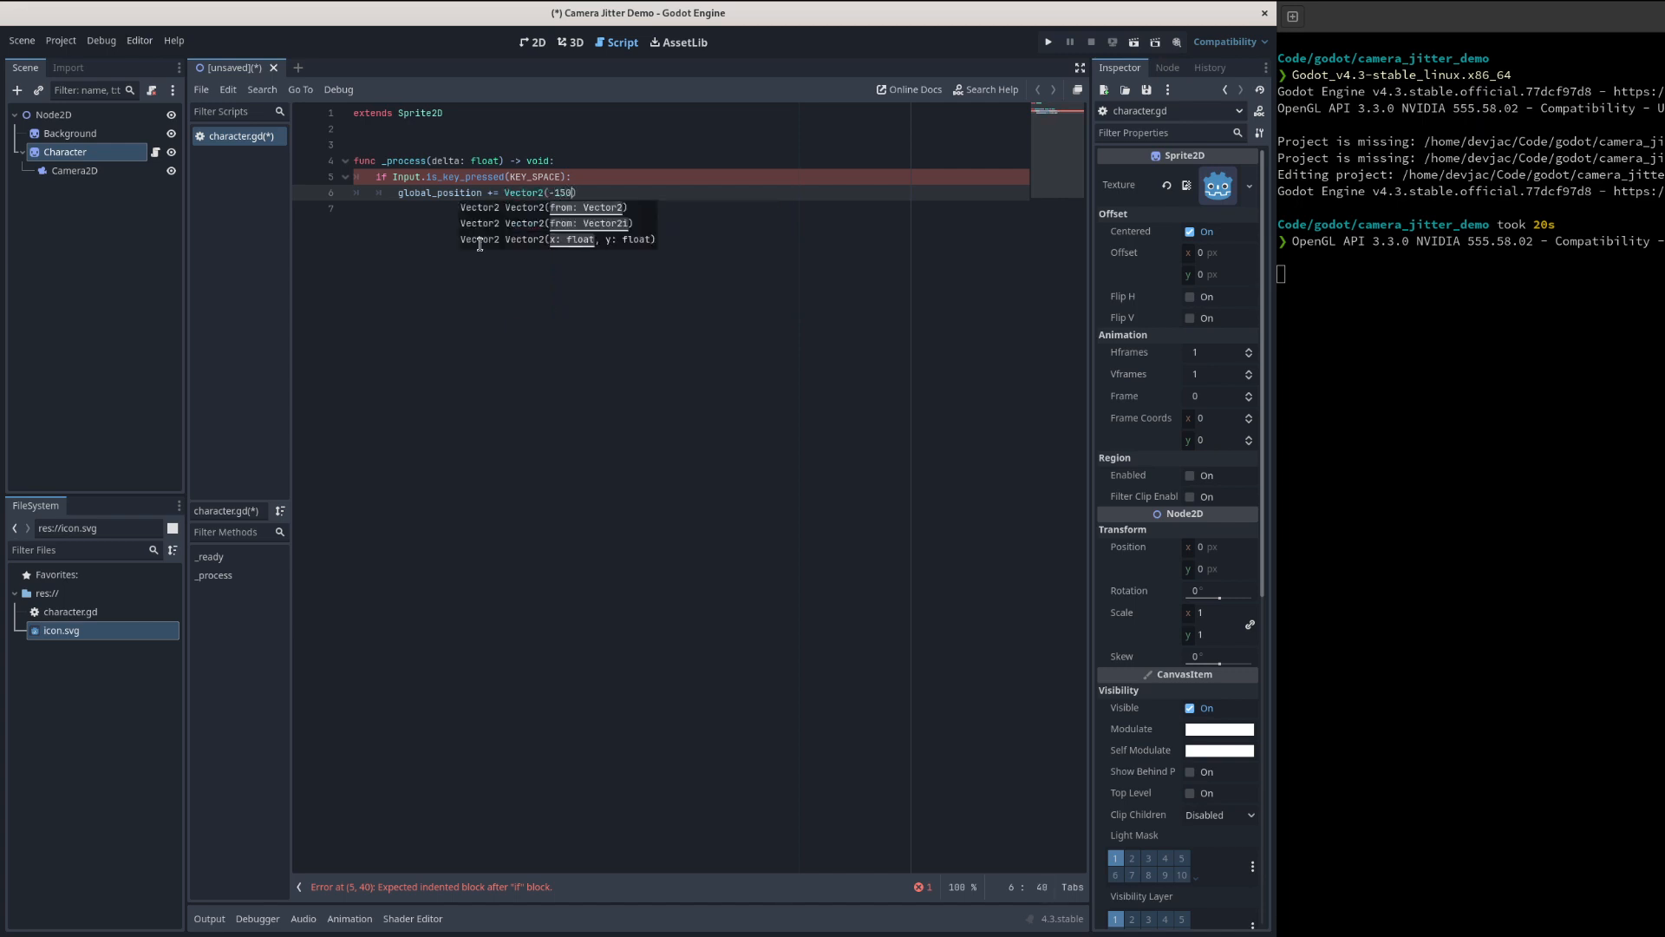
pyautogui.write(', -150)')
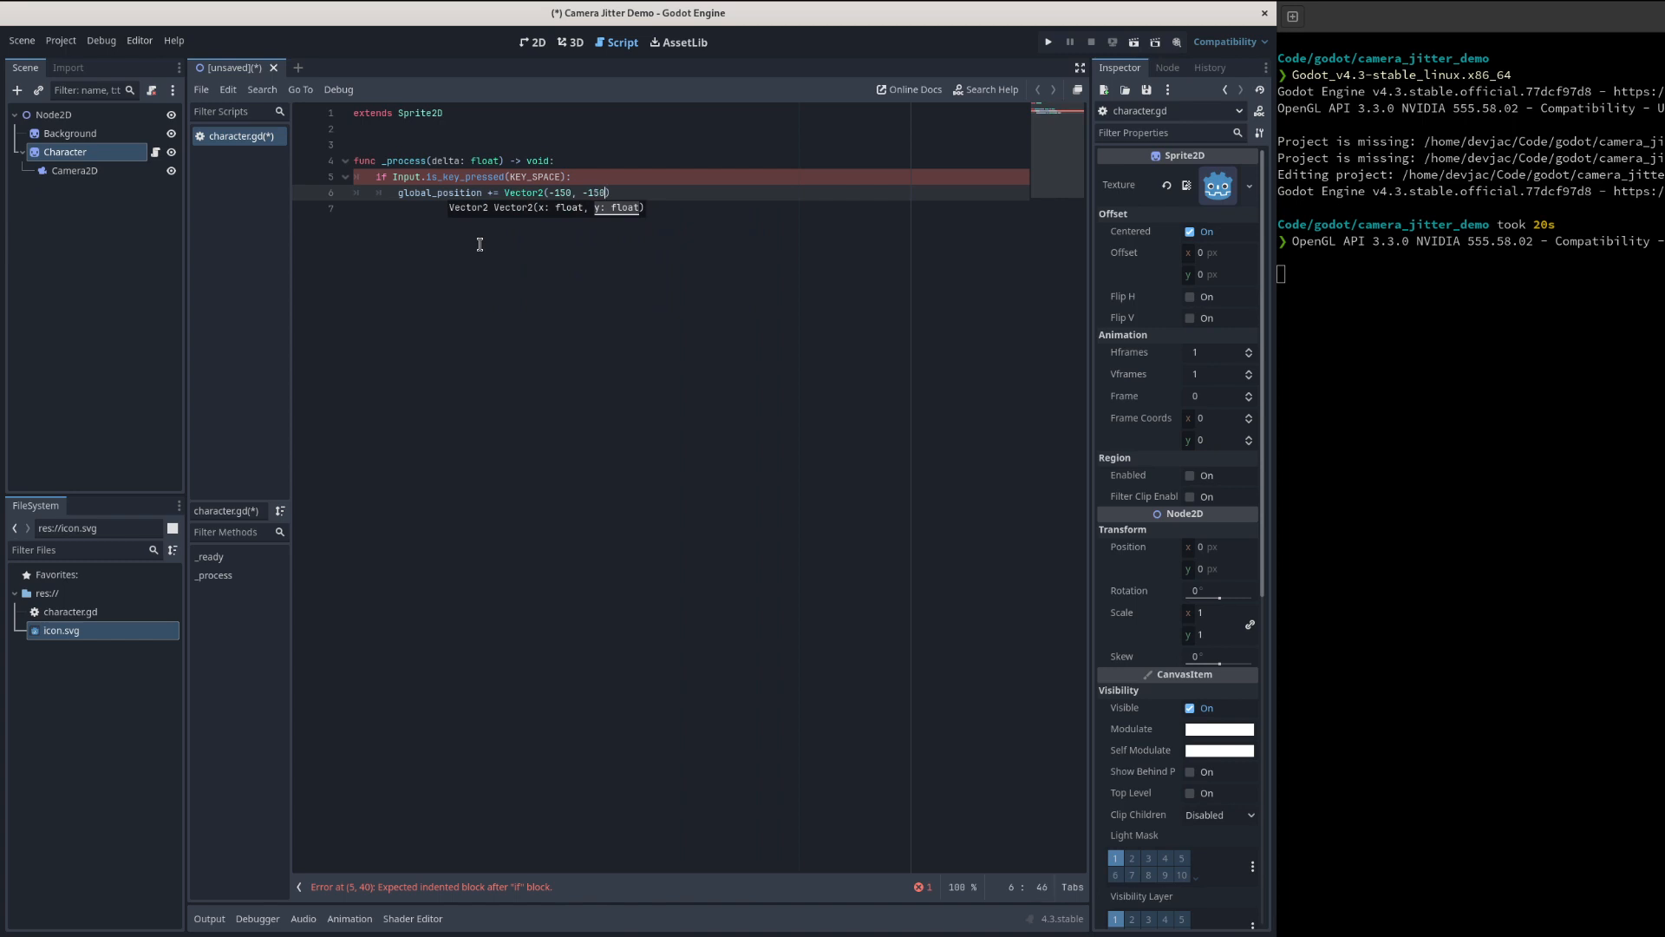
pyautogui.write(' * delta')
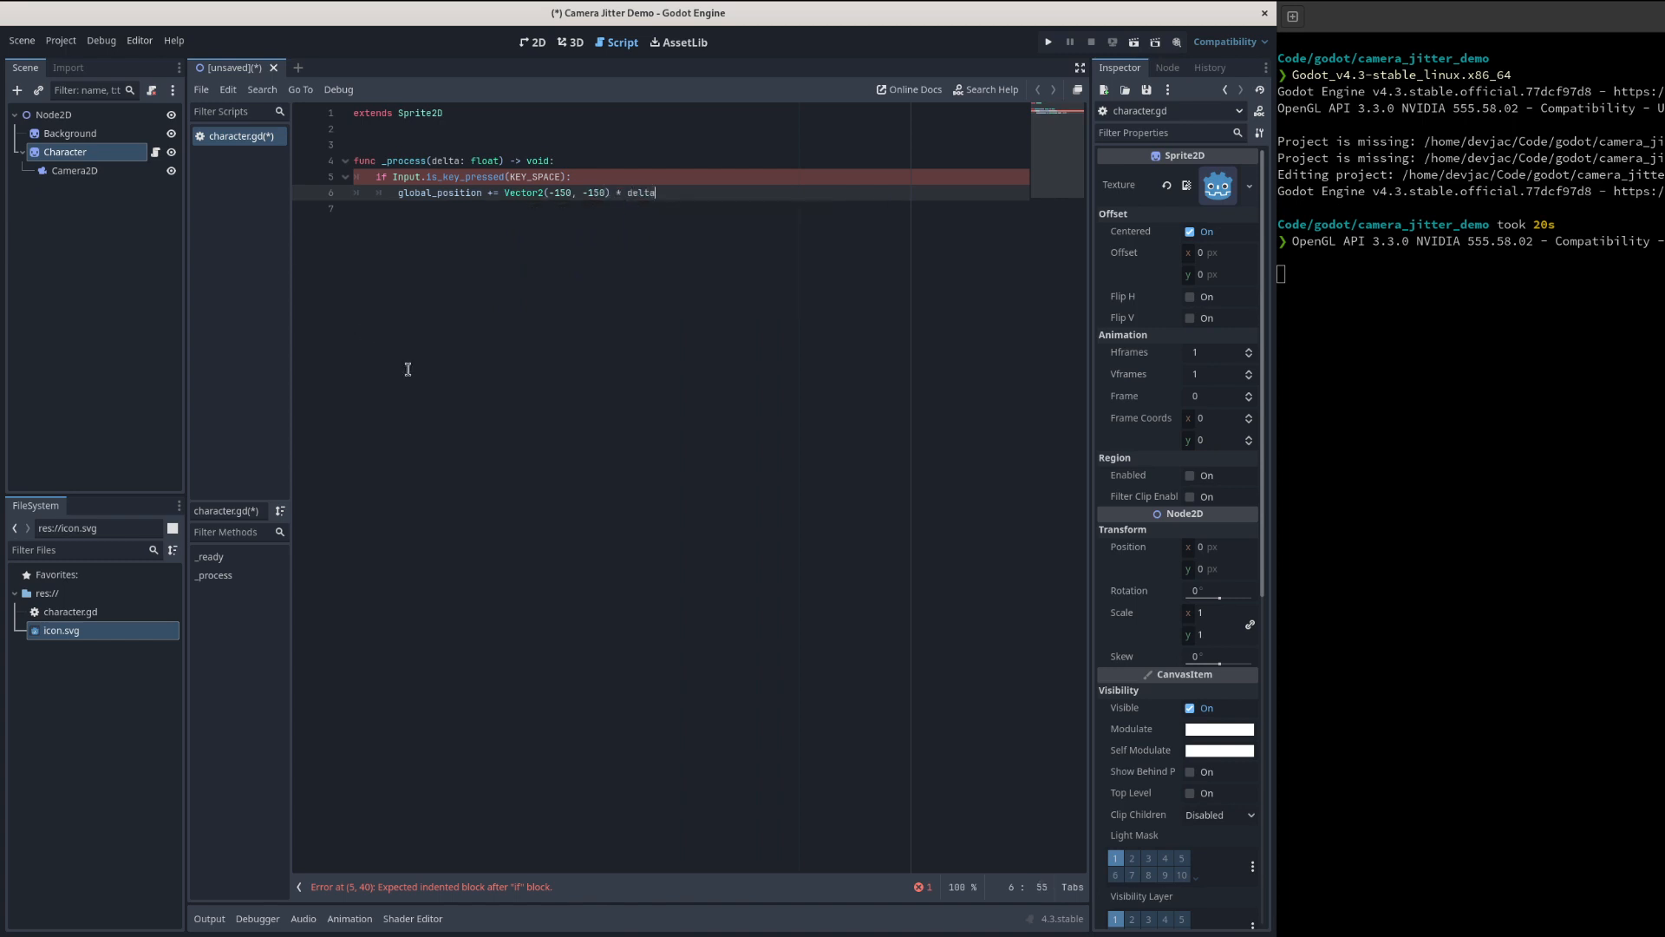
pyautogui.press('Down')
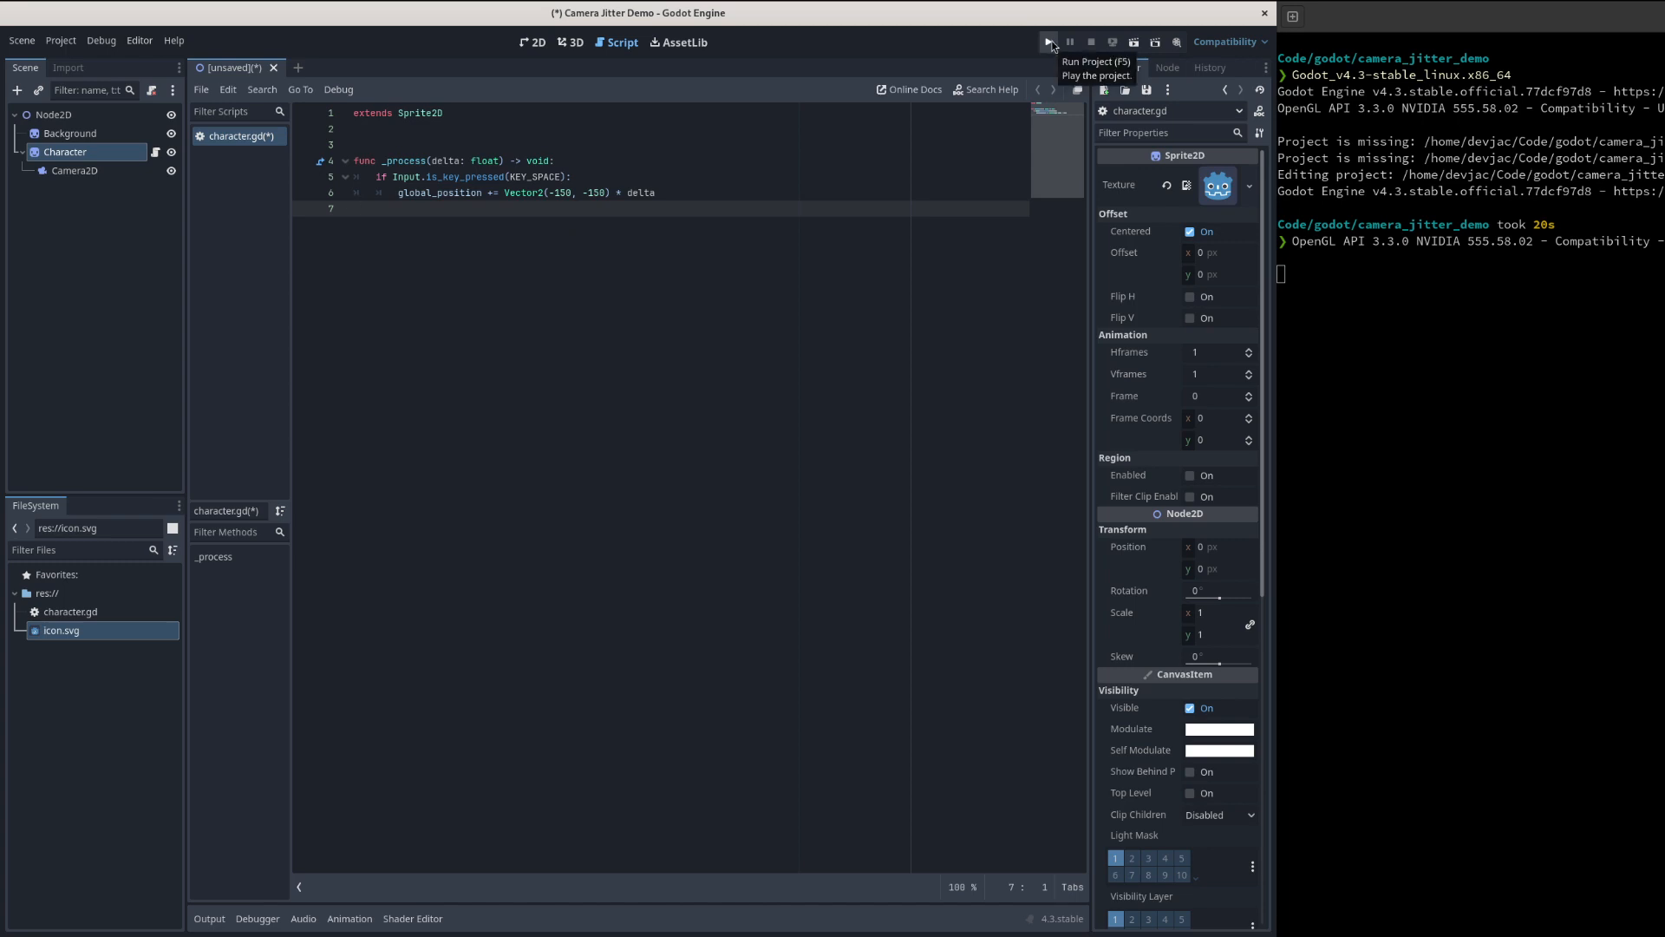
# - Set the project's default canvas texture filter to Nearest in the rendering texture settings
pyautogui.click(61, 40)
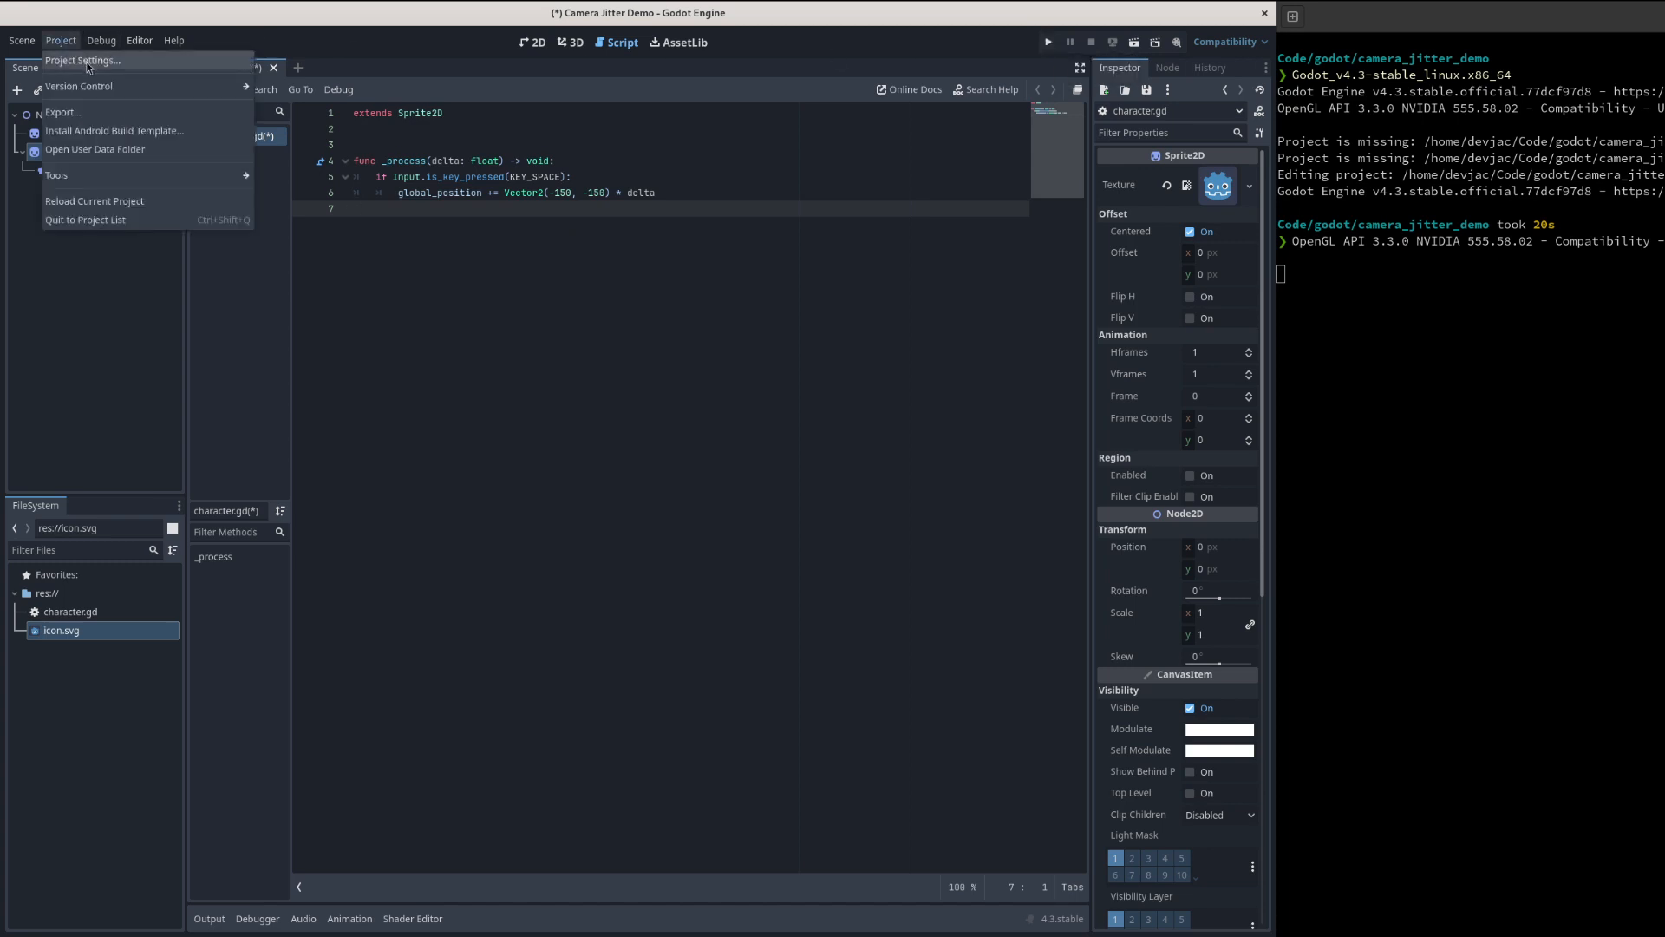
pyautogui.click(82, 63)
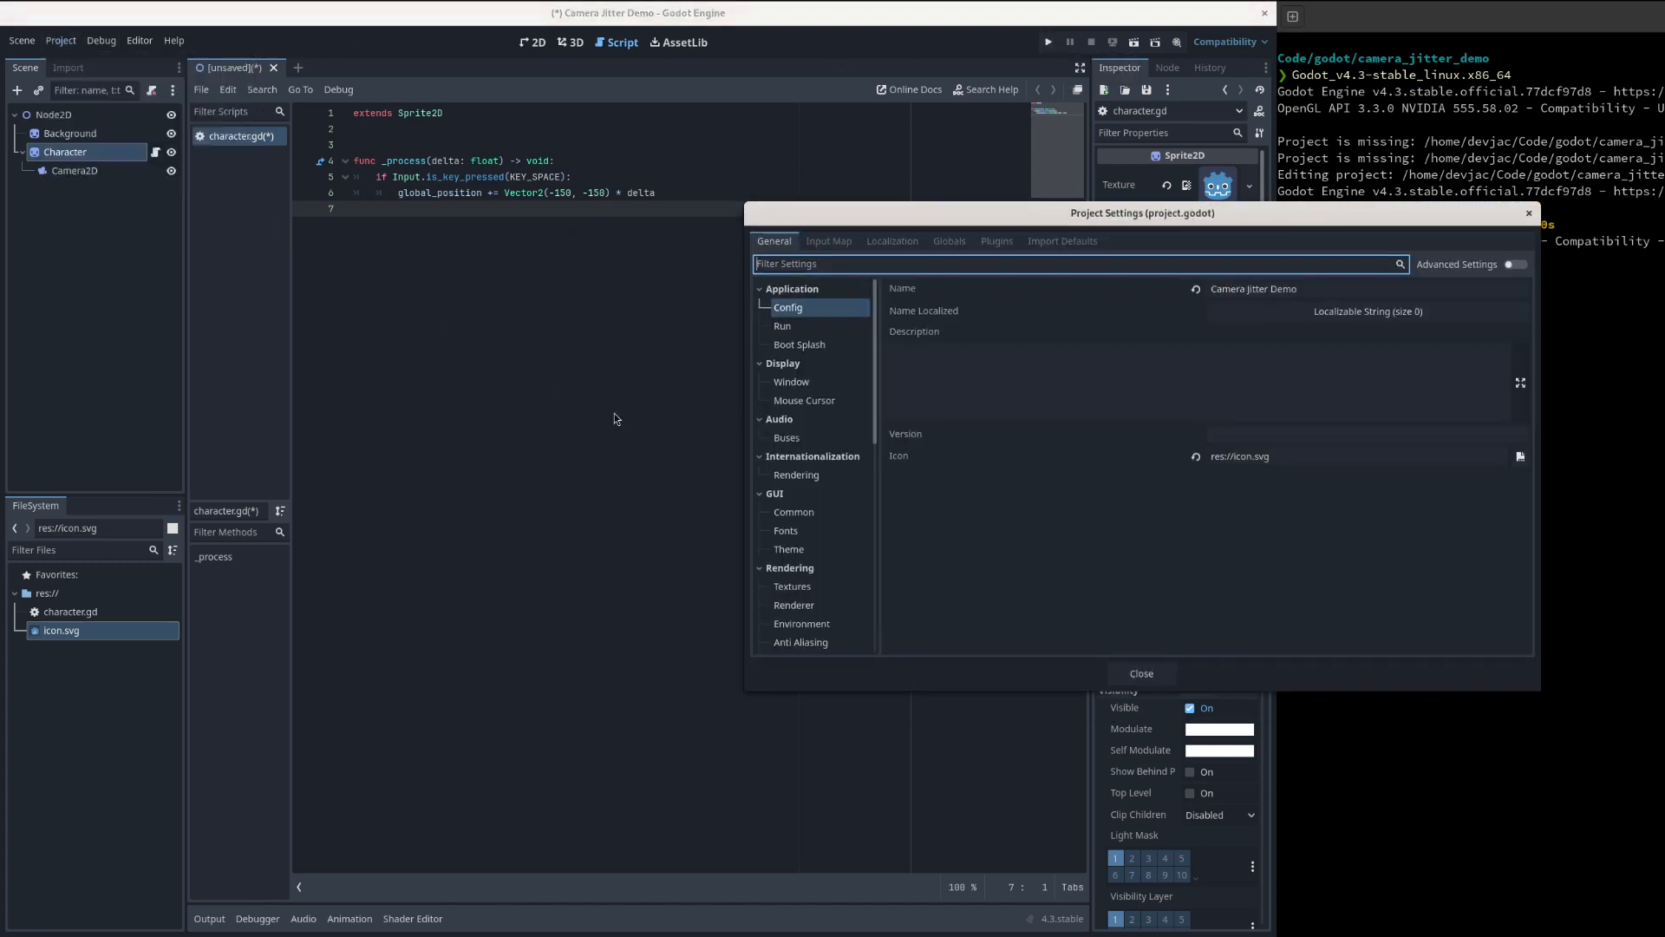
pyautogui.click(795, 384)
pyautogui.scroll(-1, 800, 524)
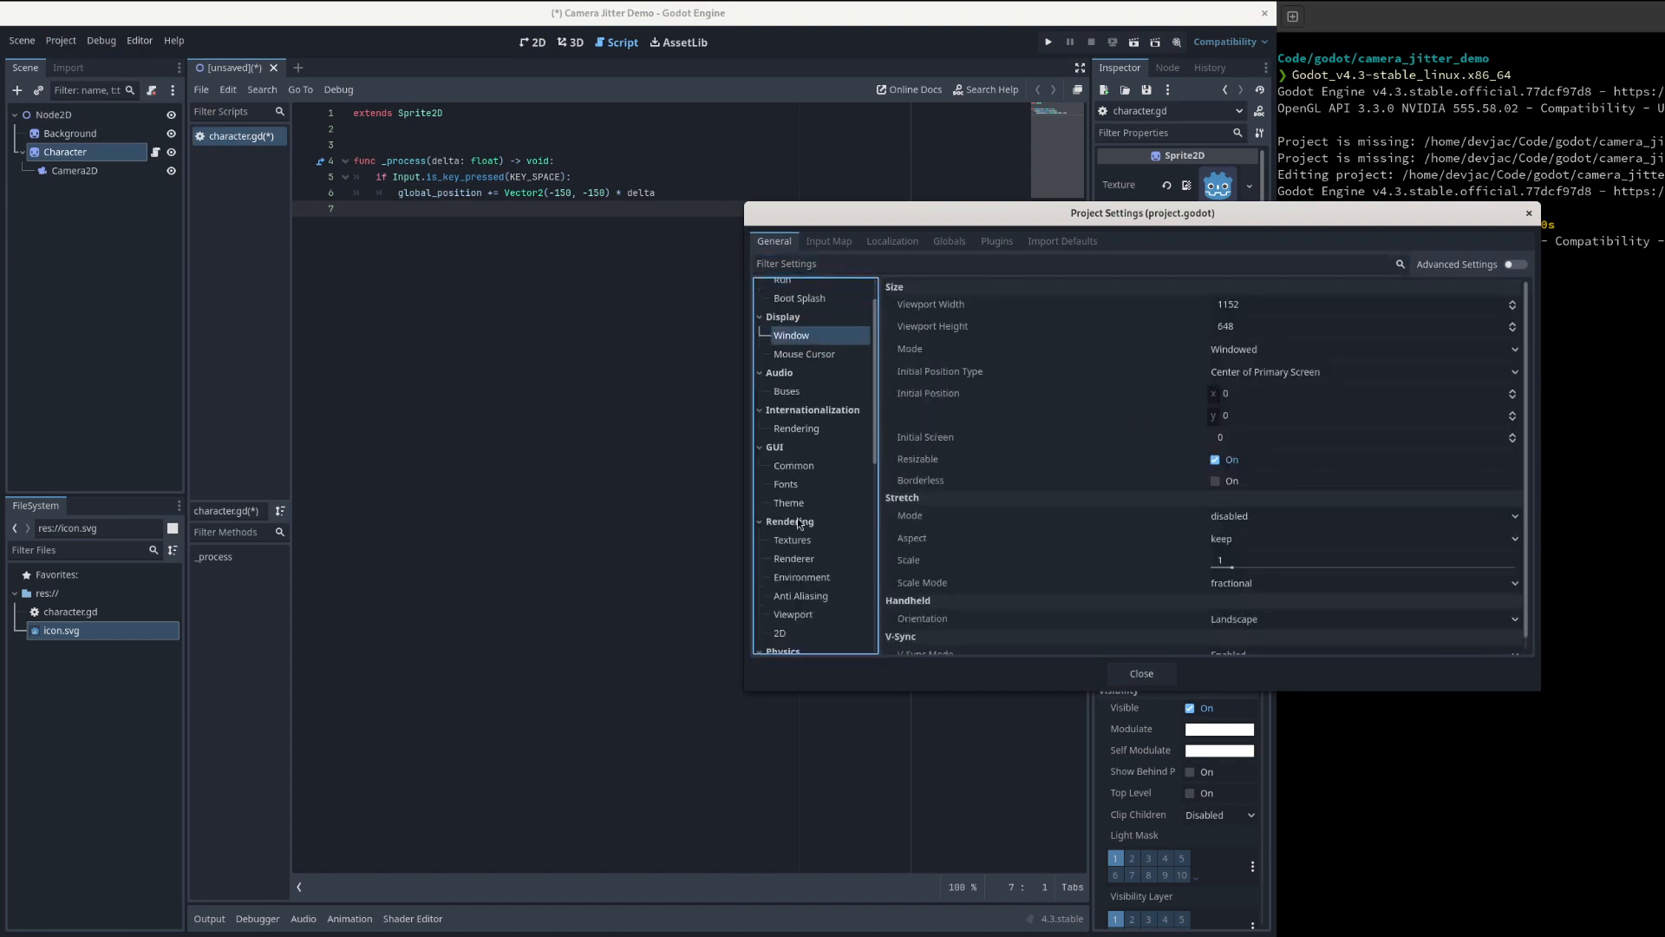
pyautogui.scroll(1, 803, 529)
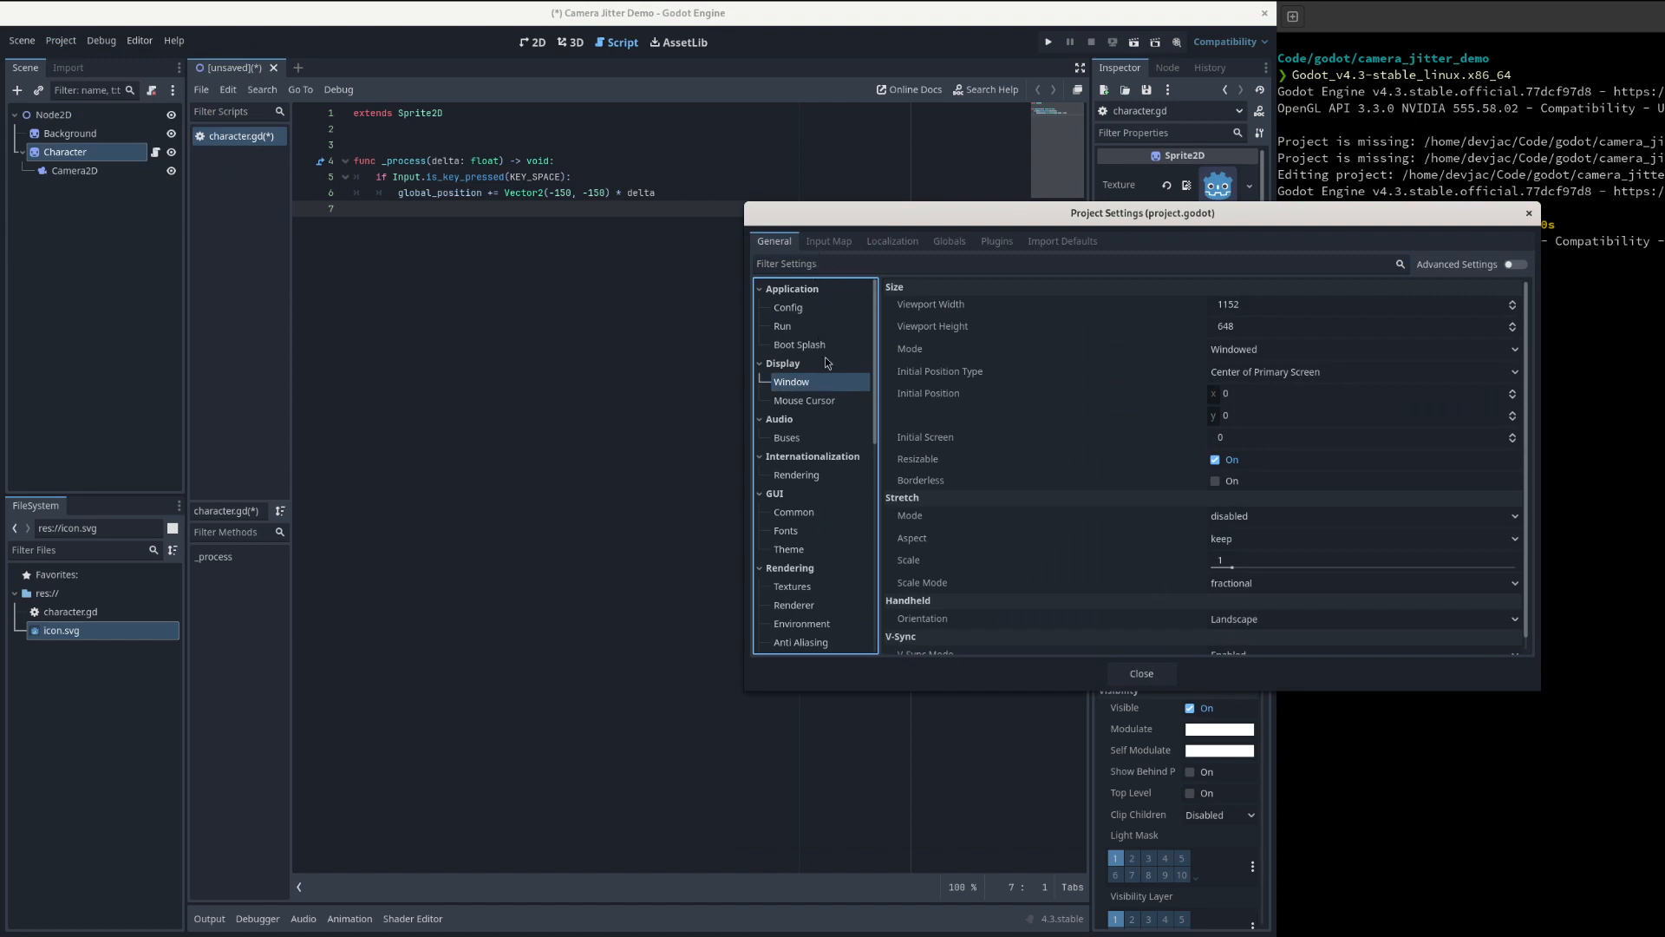
pyautogui.scroll(-1, 826, 363)
pyautogui.scroll(1, 827, 371)
pyautogui.click(794, 588)
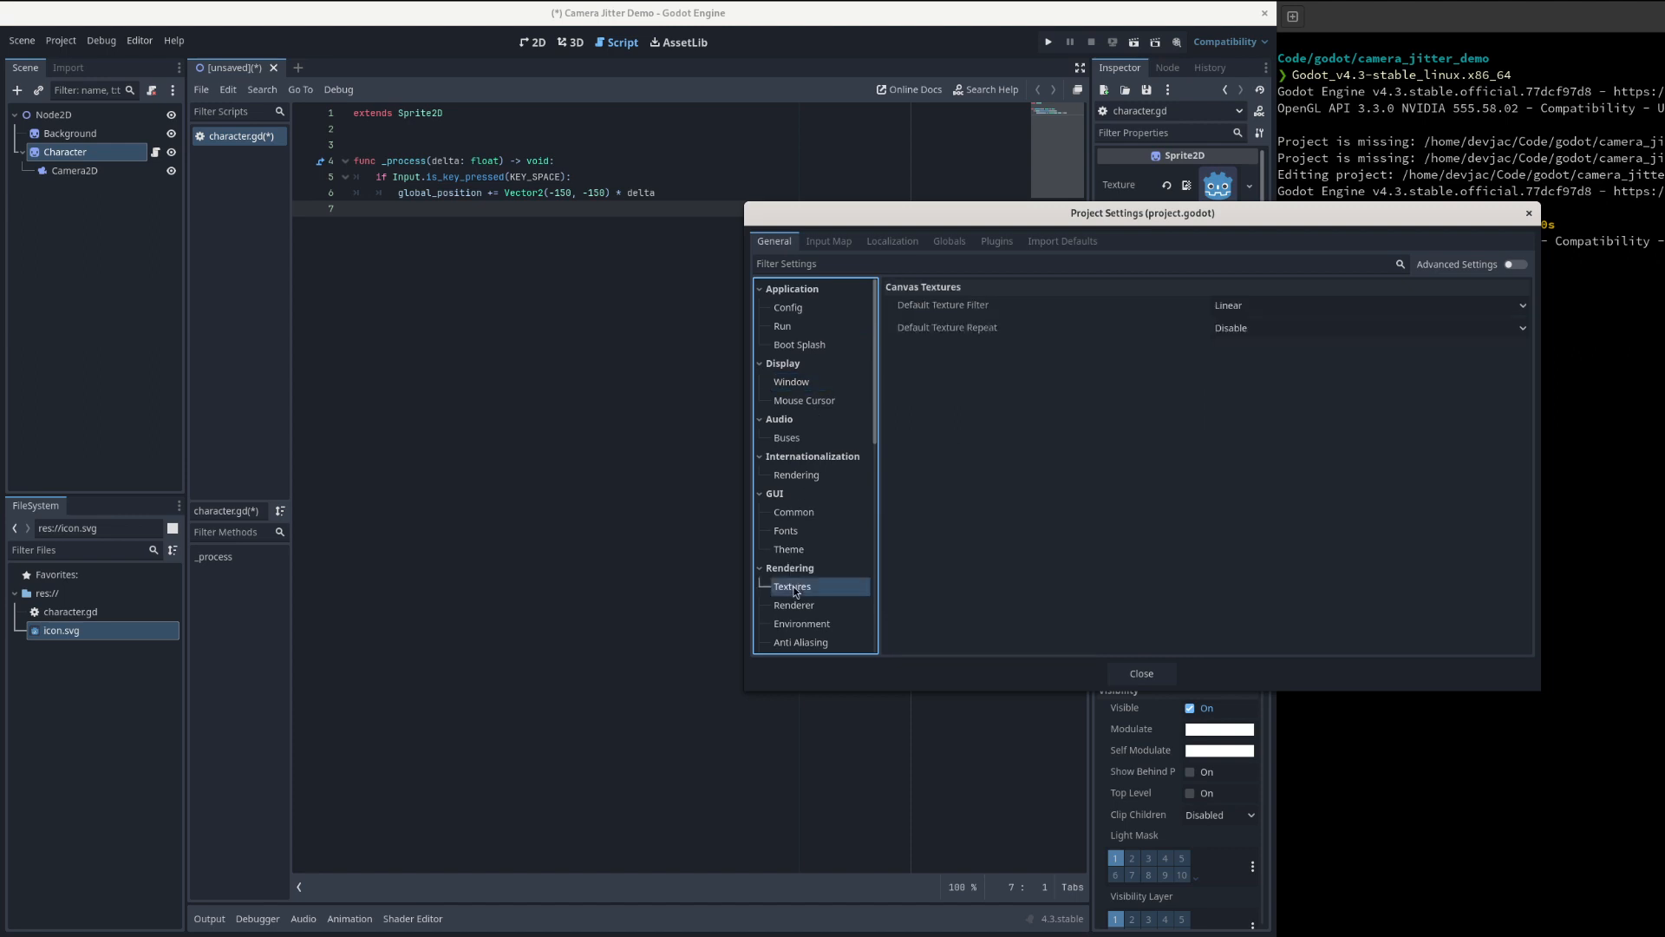
pyautogui.click(1228, 314)
pyautogui.click(1231, 320)
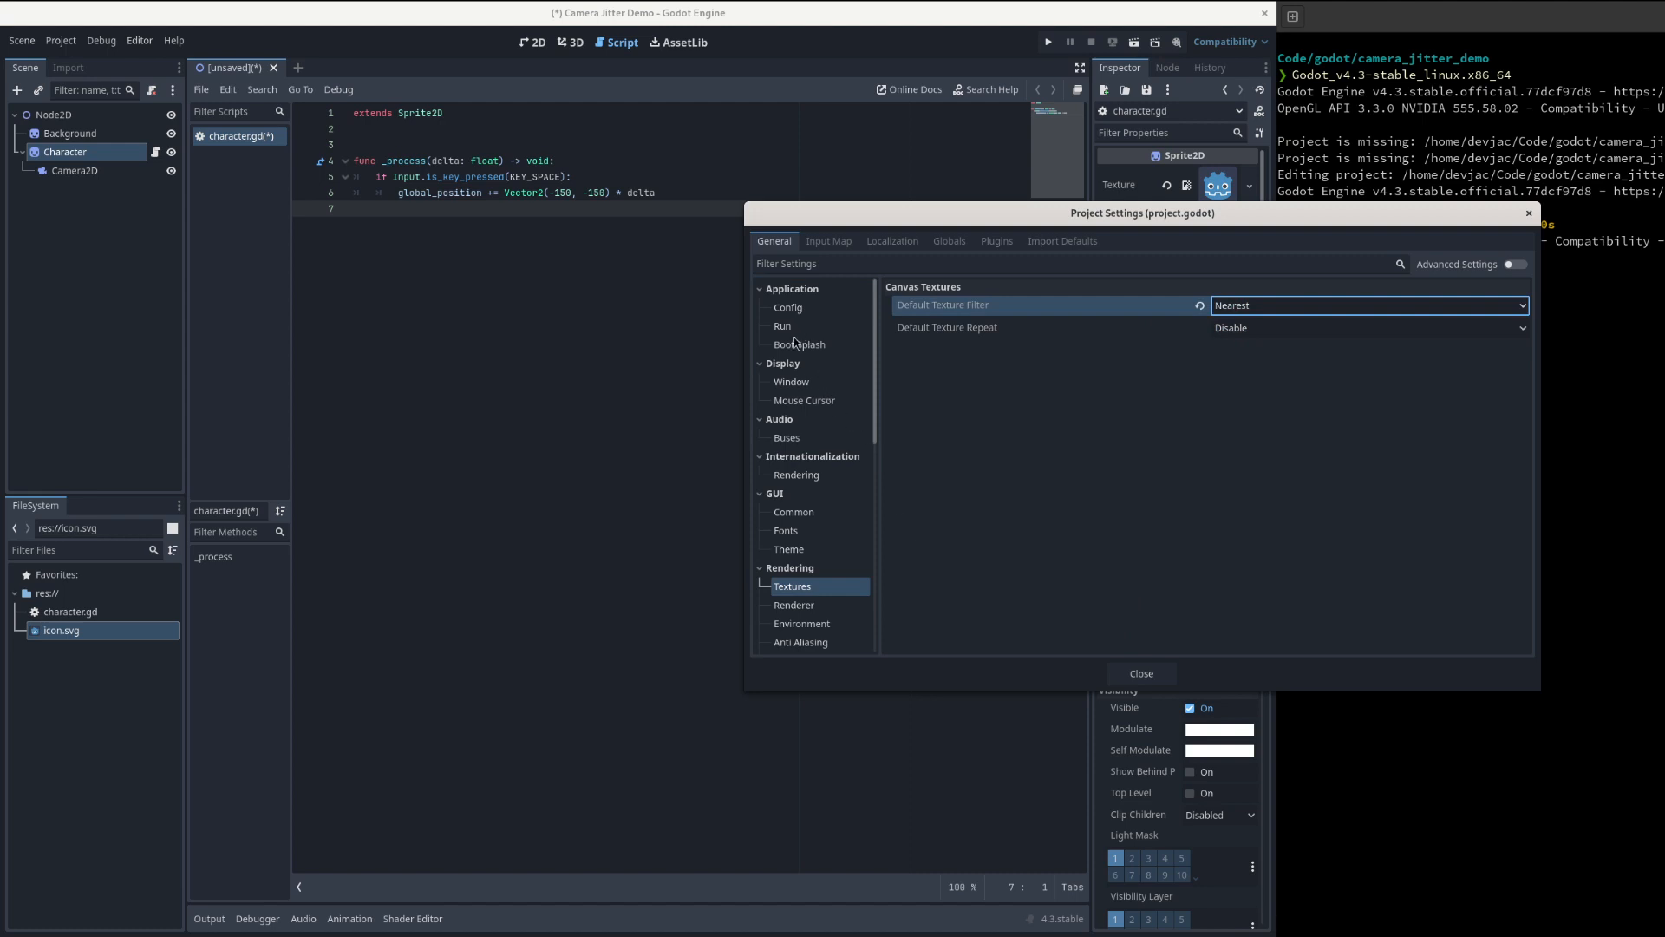
# - Set the project's viewport size to 400 wide by 300 high in the display window settings
pyautogui.click(793, 386)
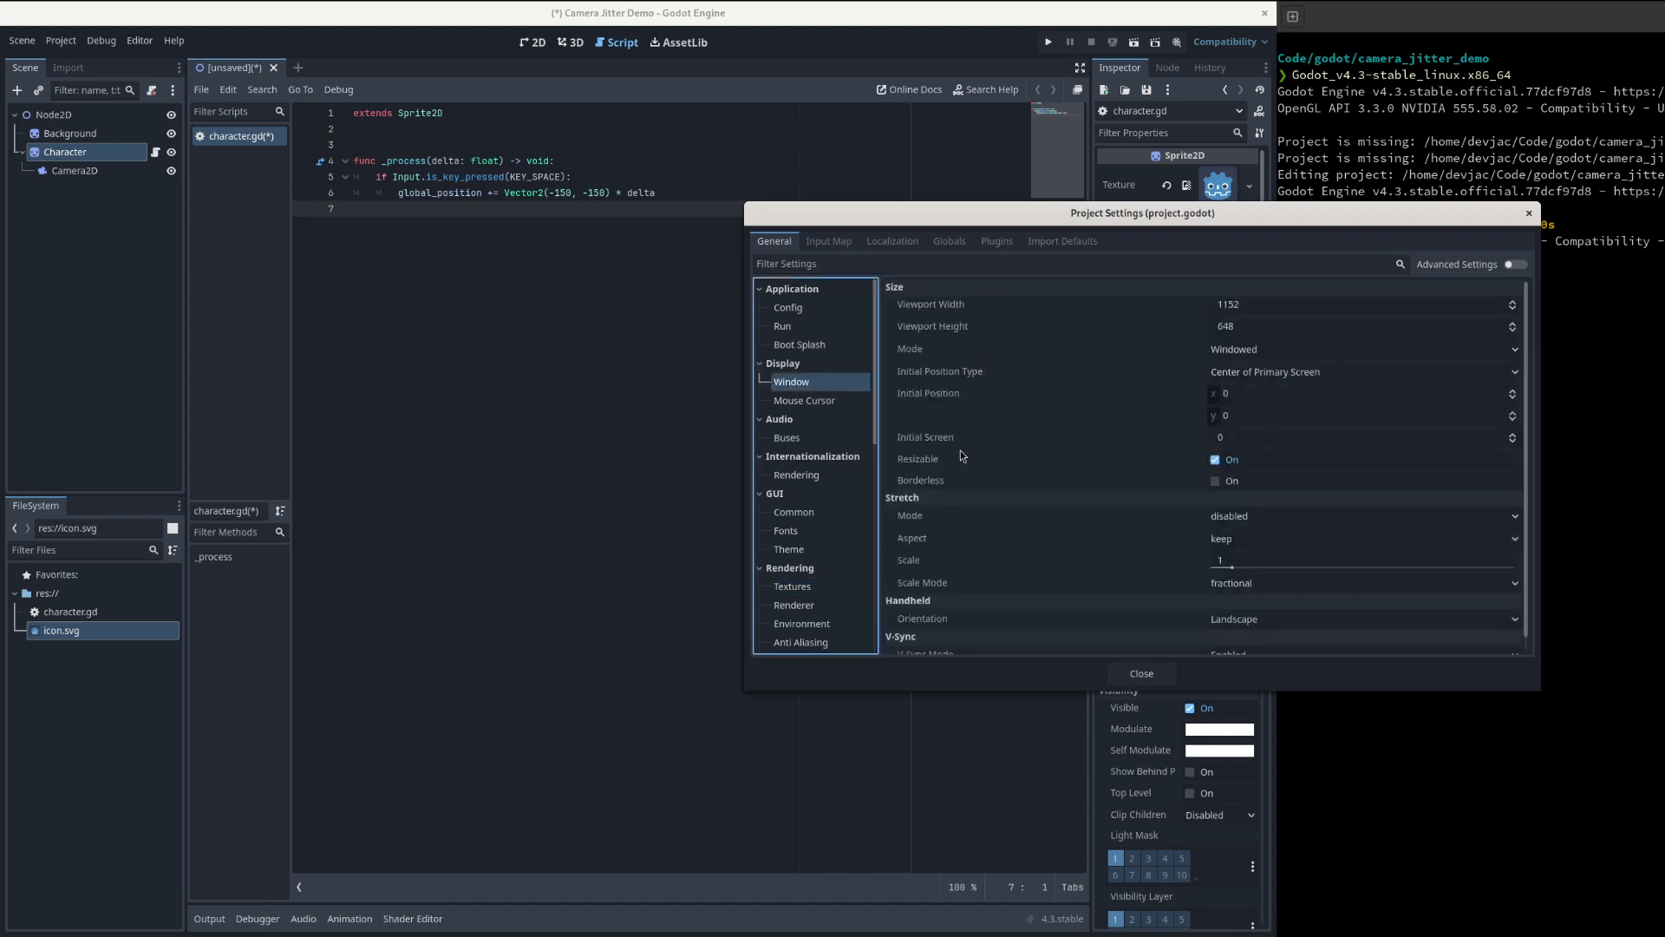
pyautogui.click(1252, 305)
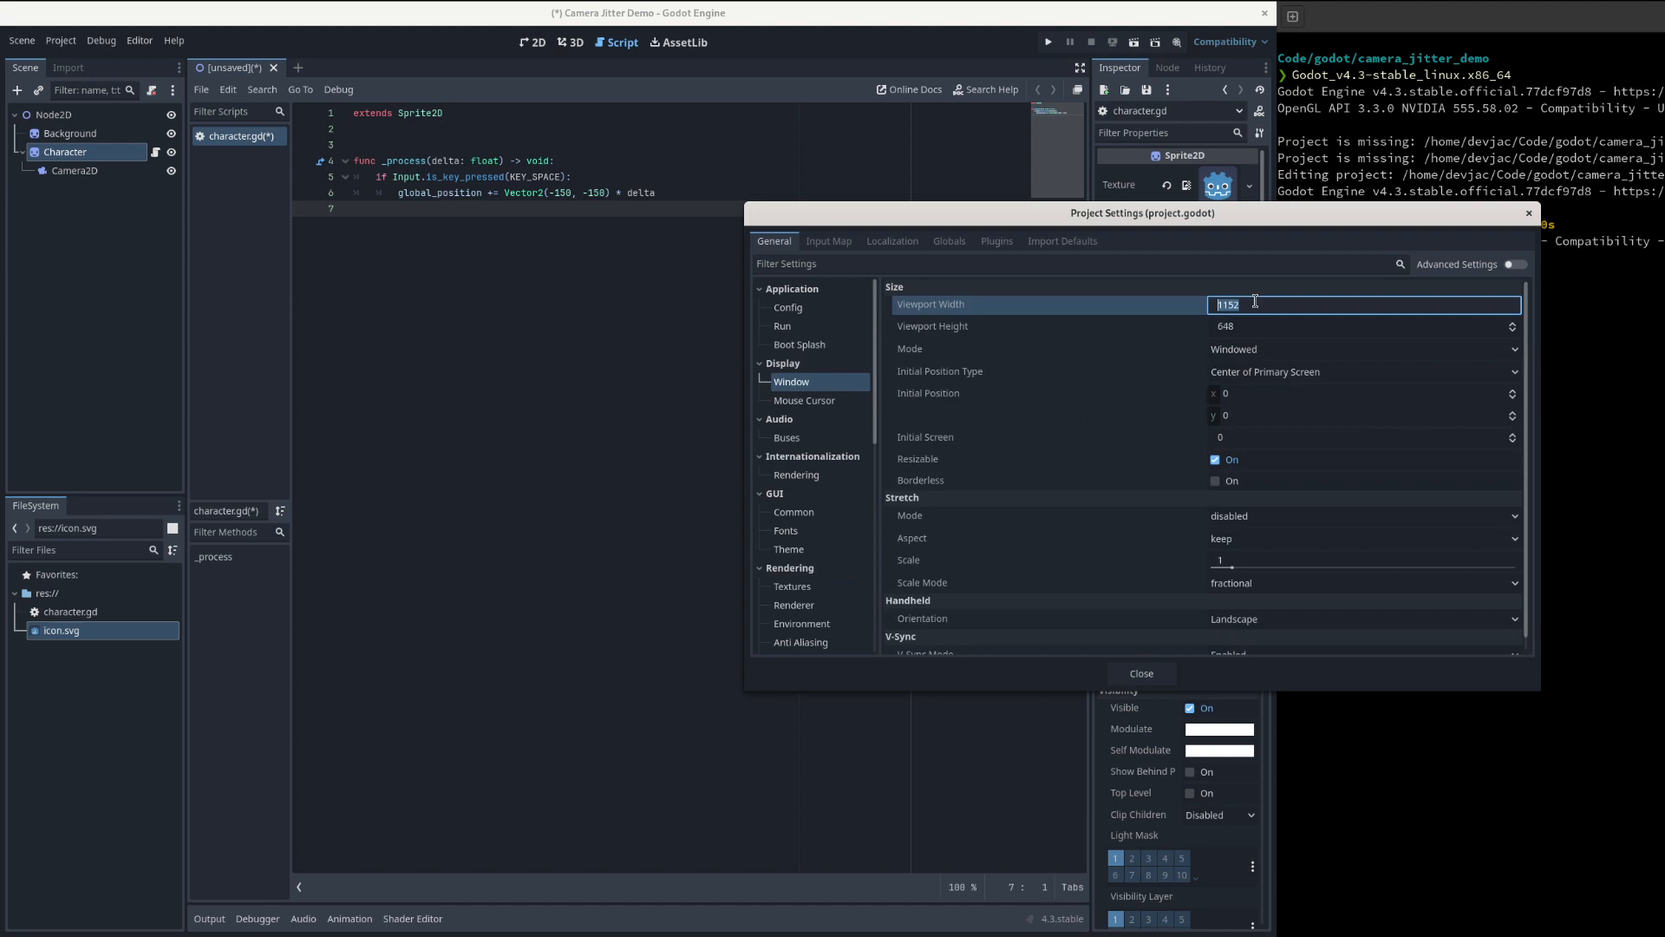
pyautogui.write('400')
pyautogui.press('Tab')
pyautogui.write('3')
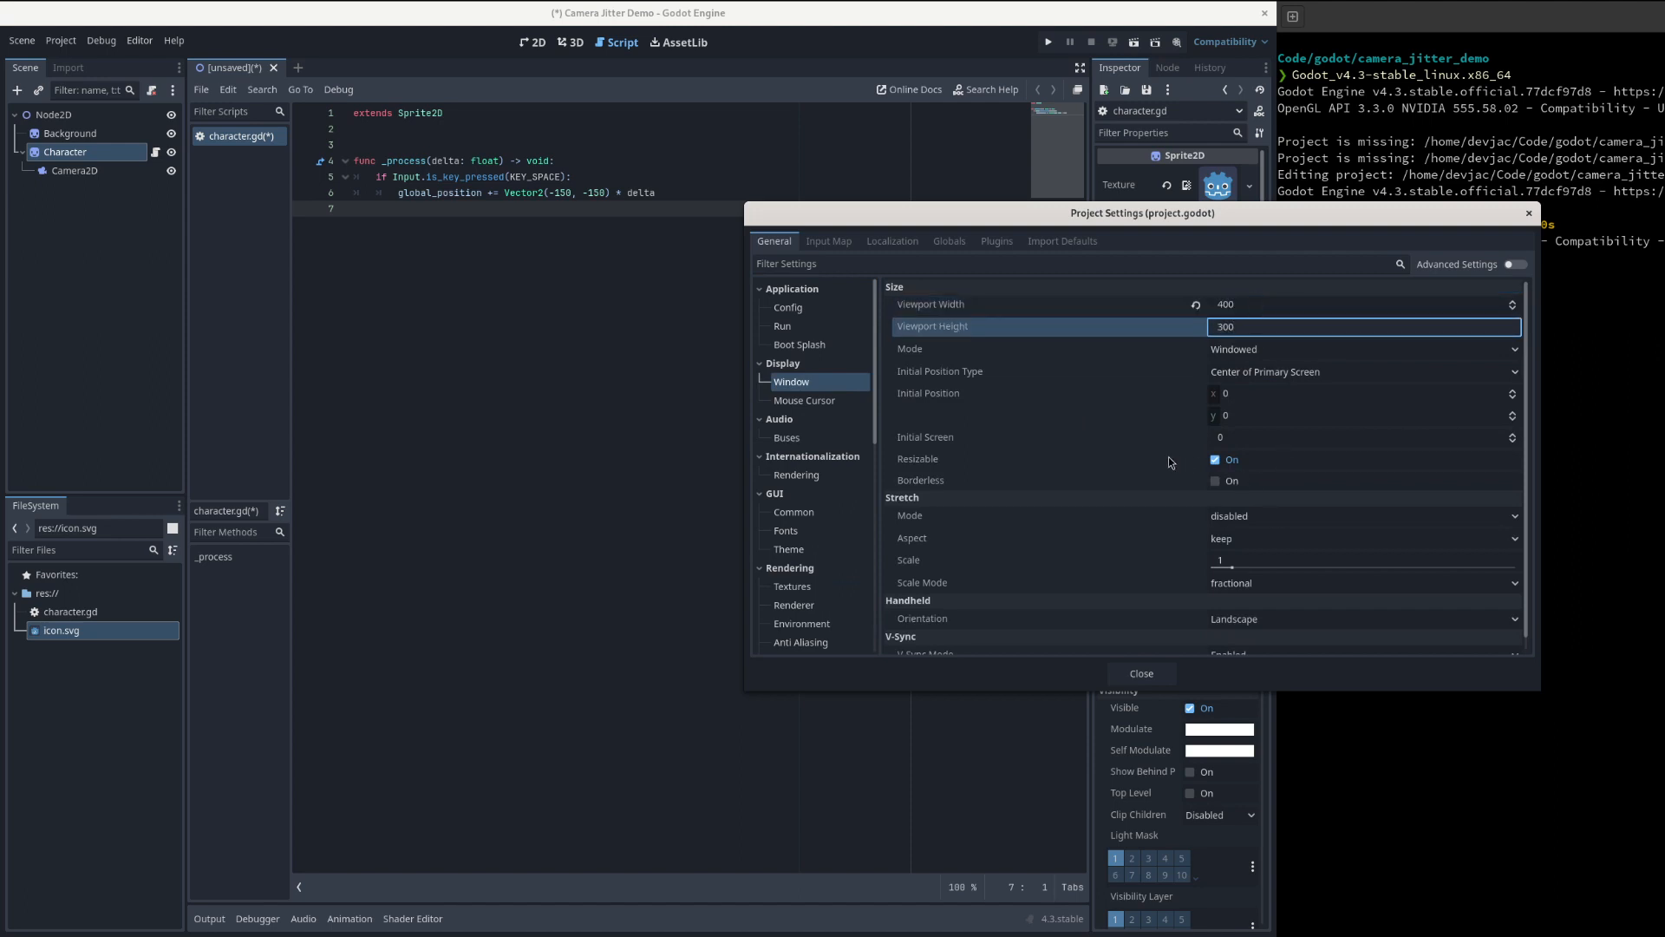
# - Show the advanced project settings and override the window size to 1600 wide by 1200 high
pyautogui.click(1514, 265)
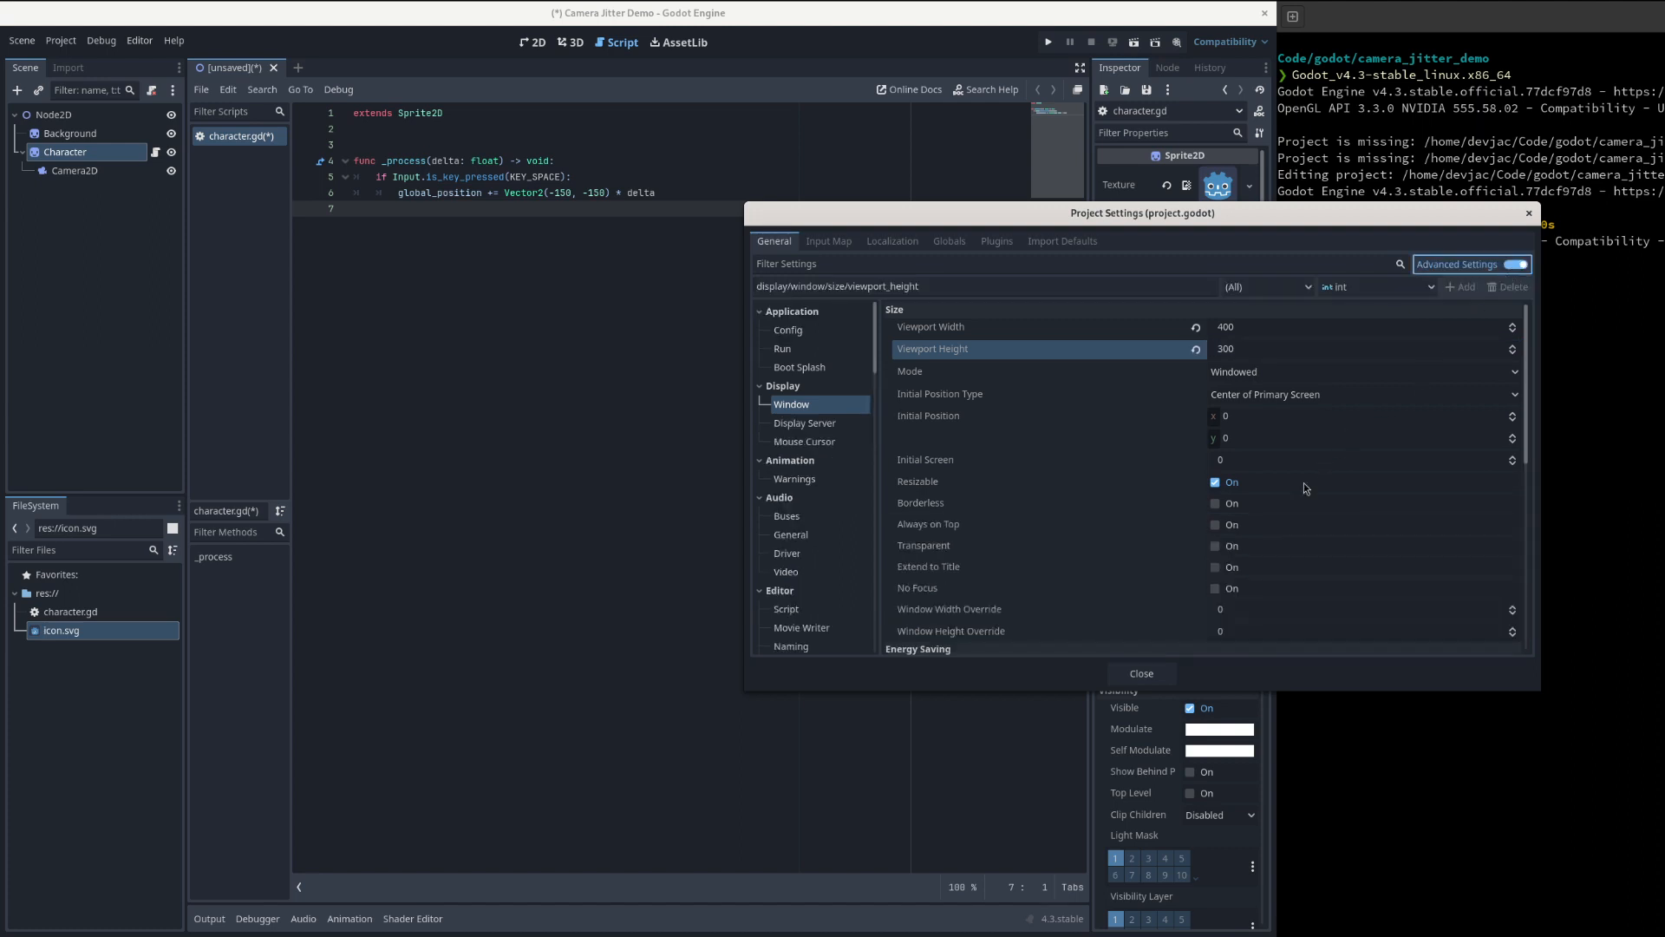
pyautogui.click(1236, 608)
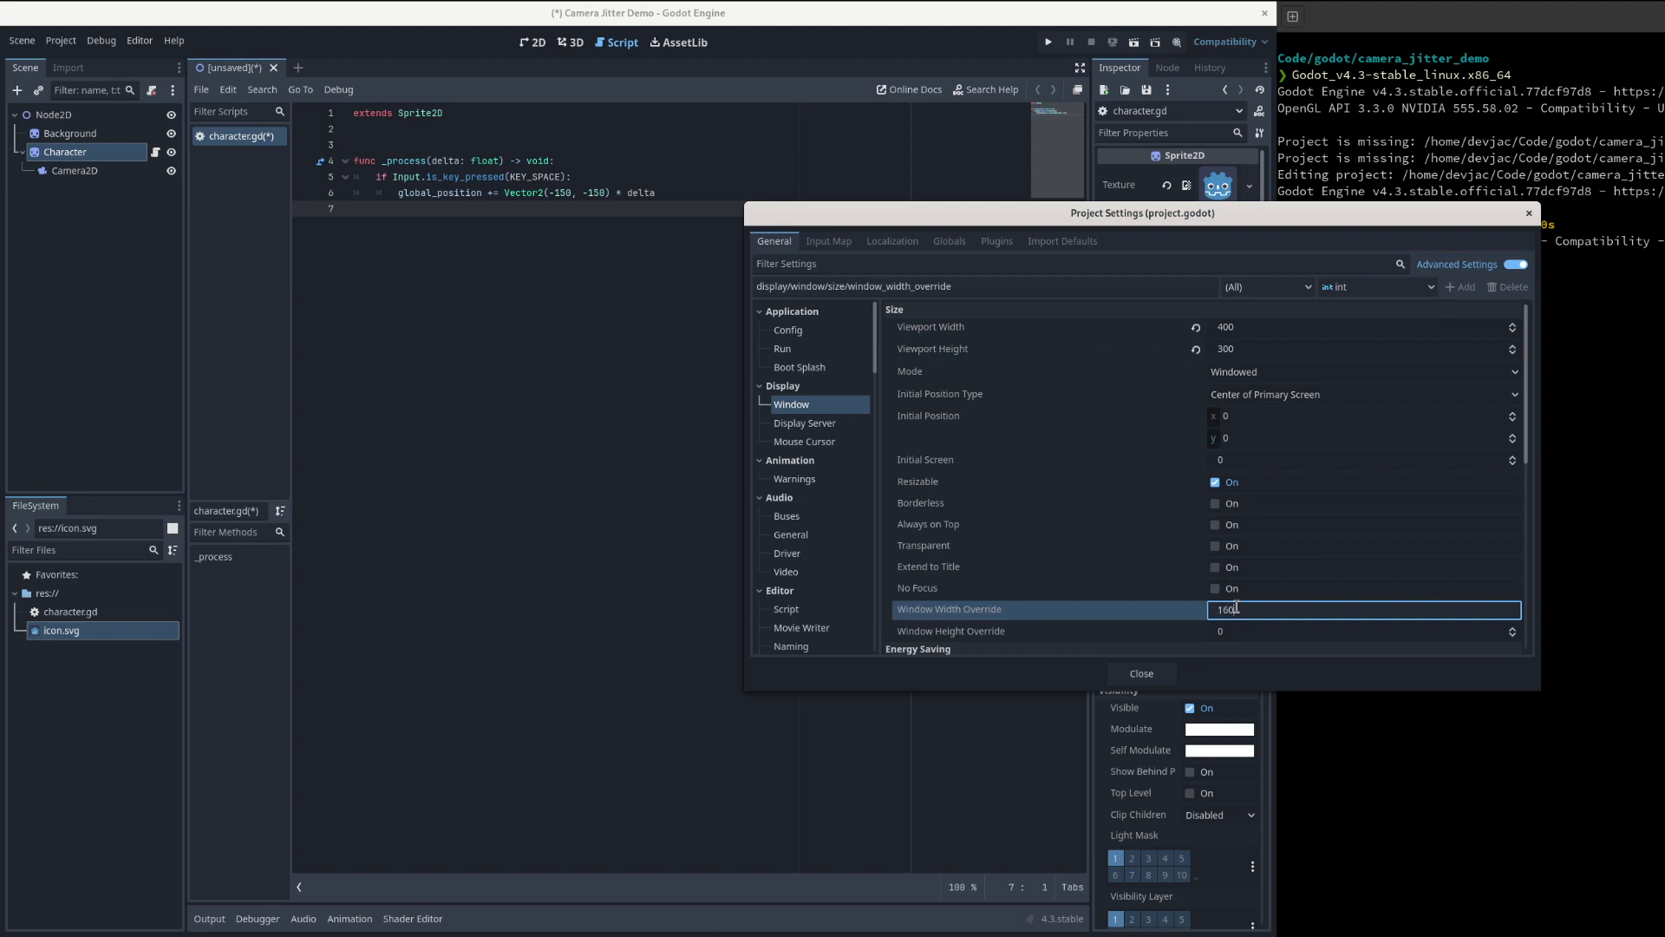
pyautogui.press('Tab')
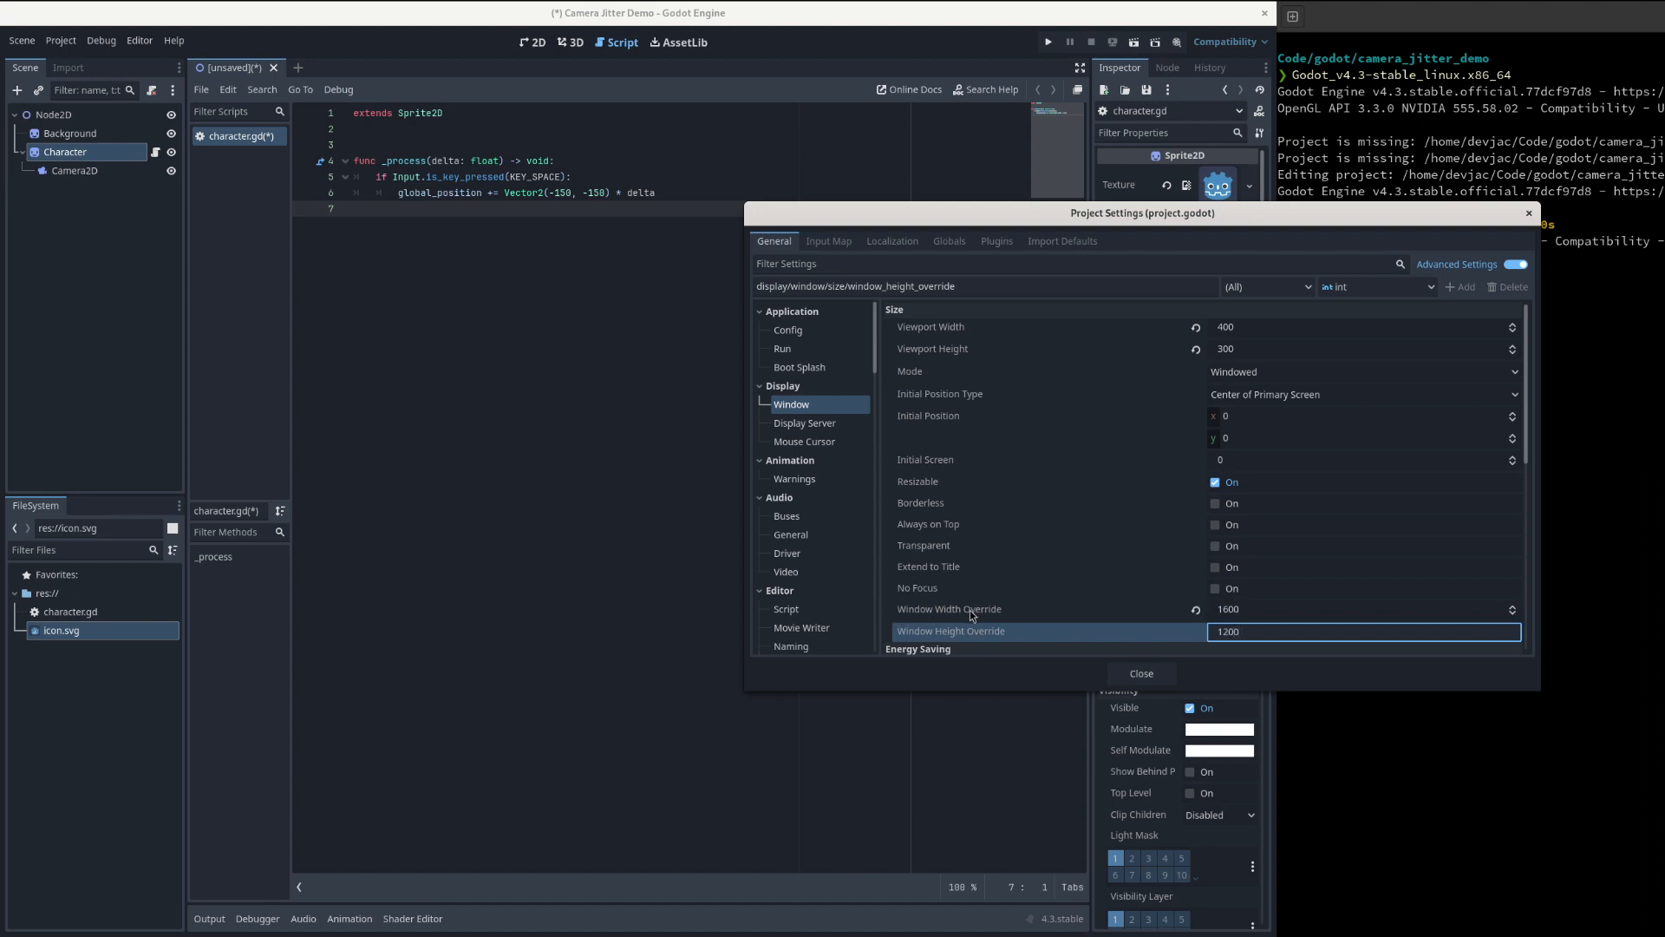
# - Set the window's stretch mode to viewport and close the project settings
pyautogui.scroll(-2, 1096, 564)
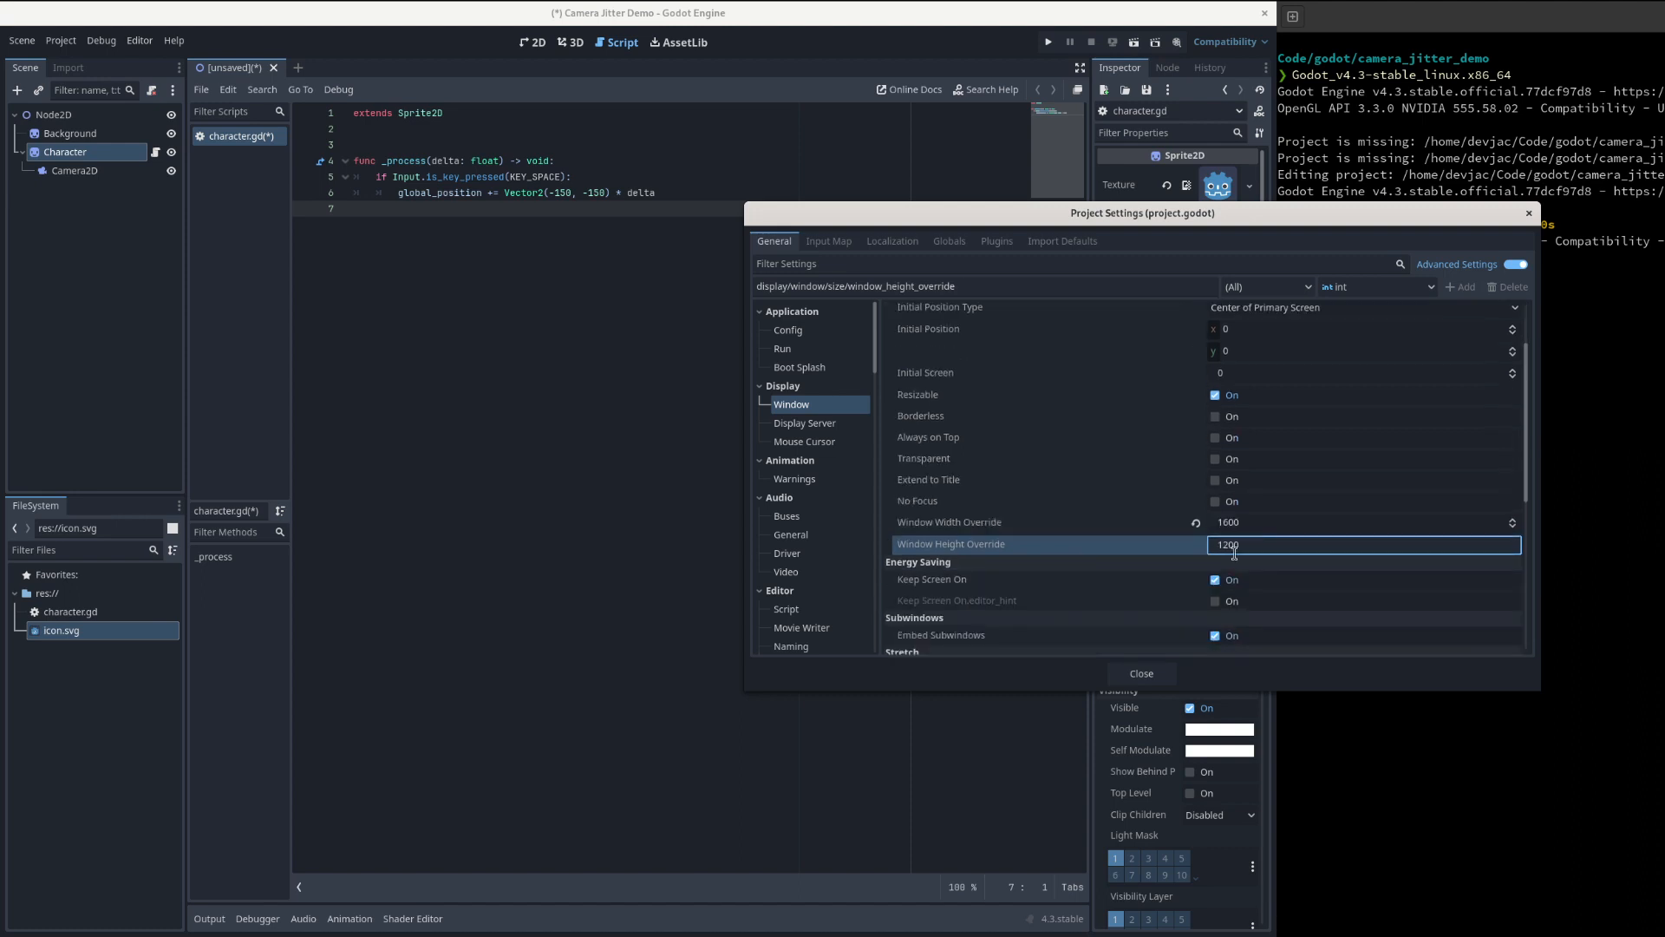
pyautogui.scroll(-2, 1139, 568)
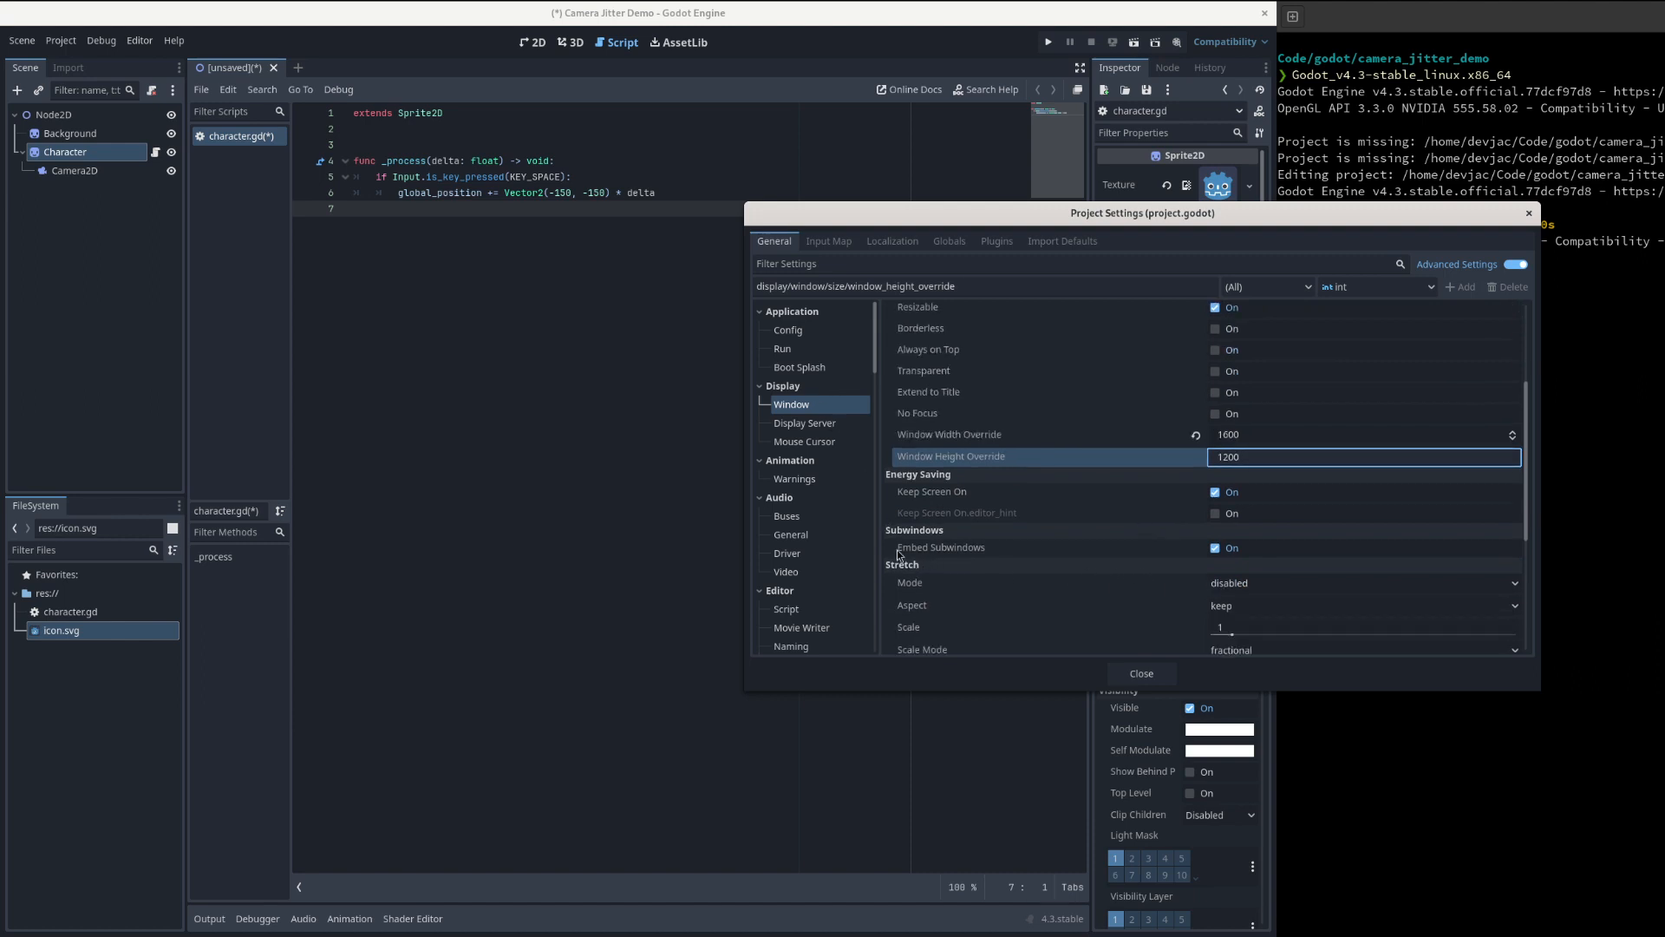
pyautogui.click(1228, 588)
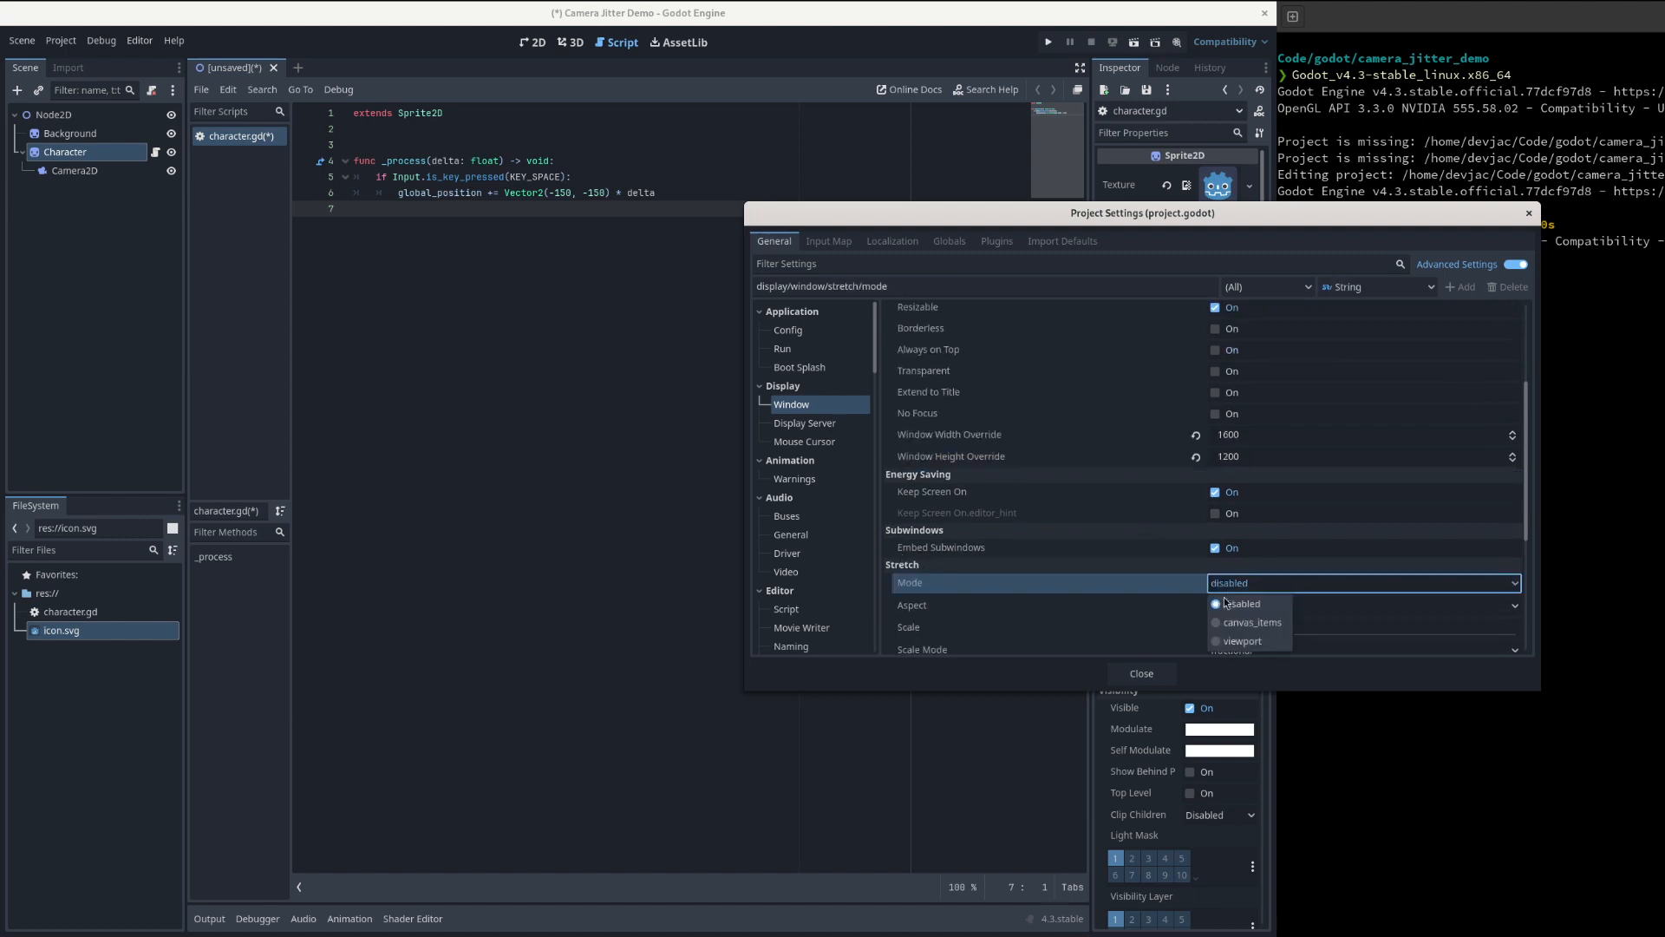
pyautogui.click(1243, 641)
pyautogui.scroll(4, 1131, 492)
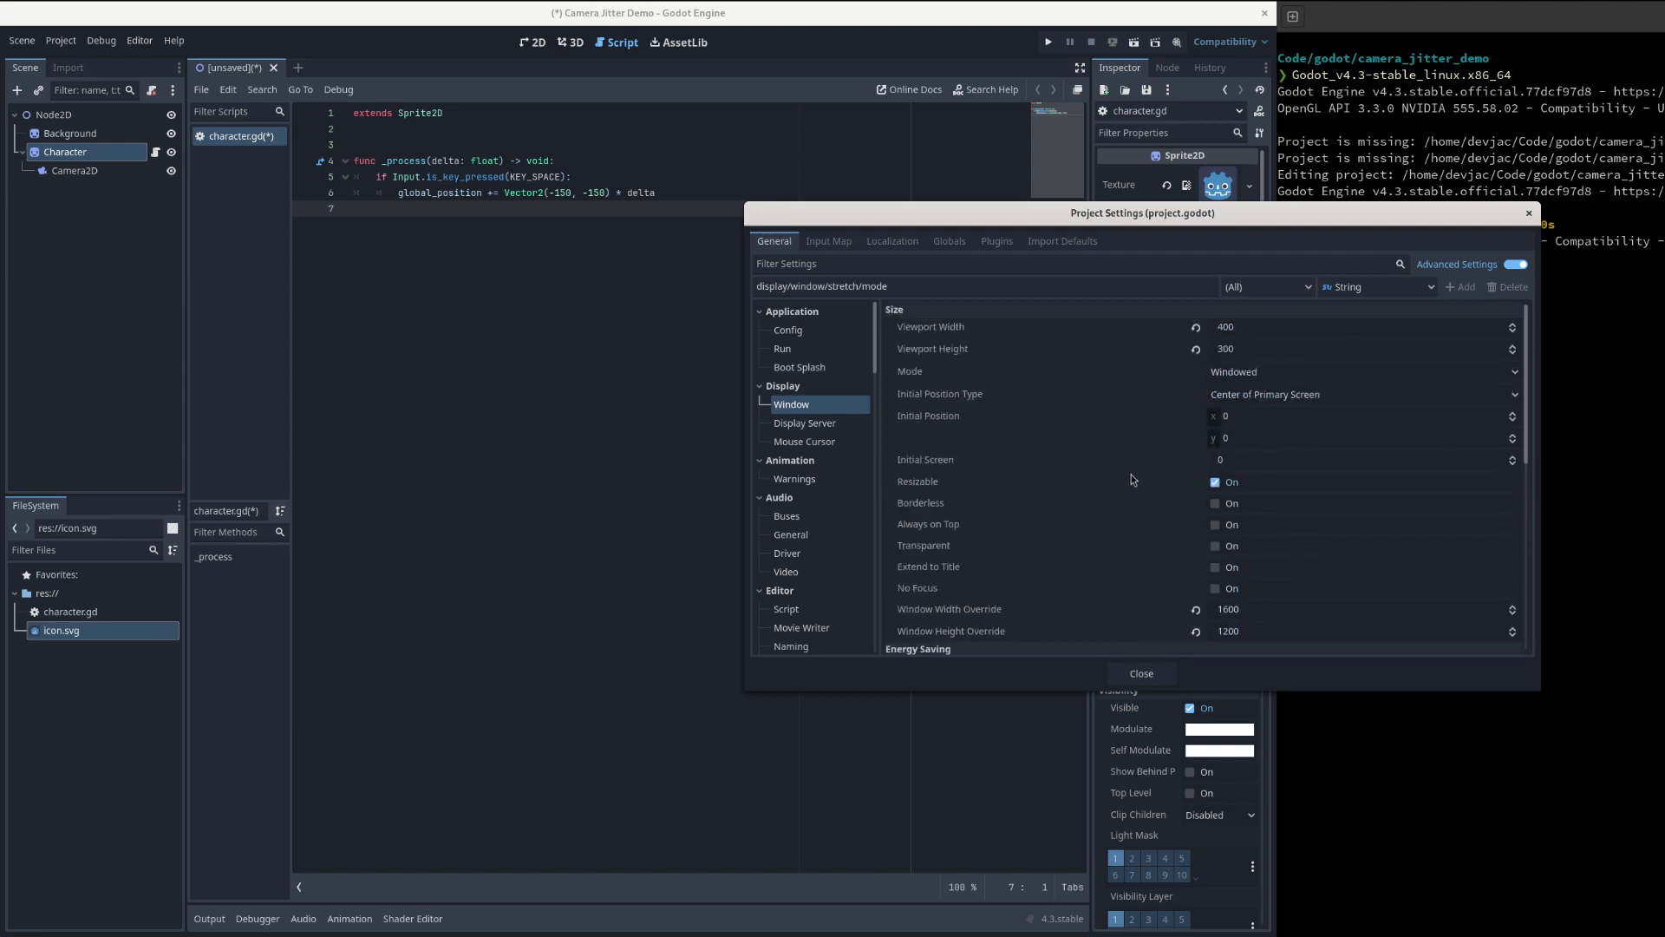
pyautogui.scroll(-4, 1135, 467)
pyautogui.scroll(-1, 1144, 517)
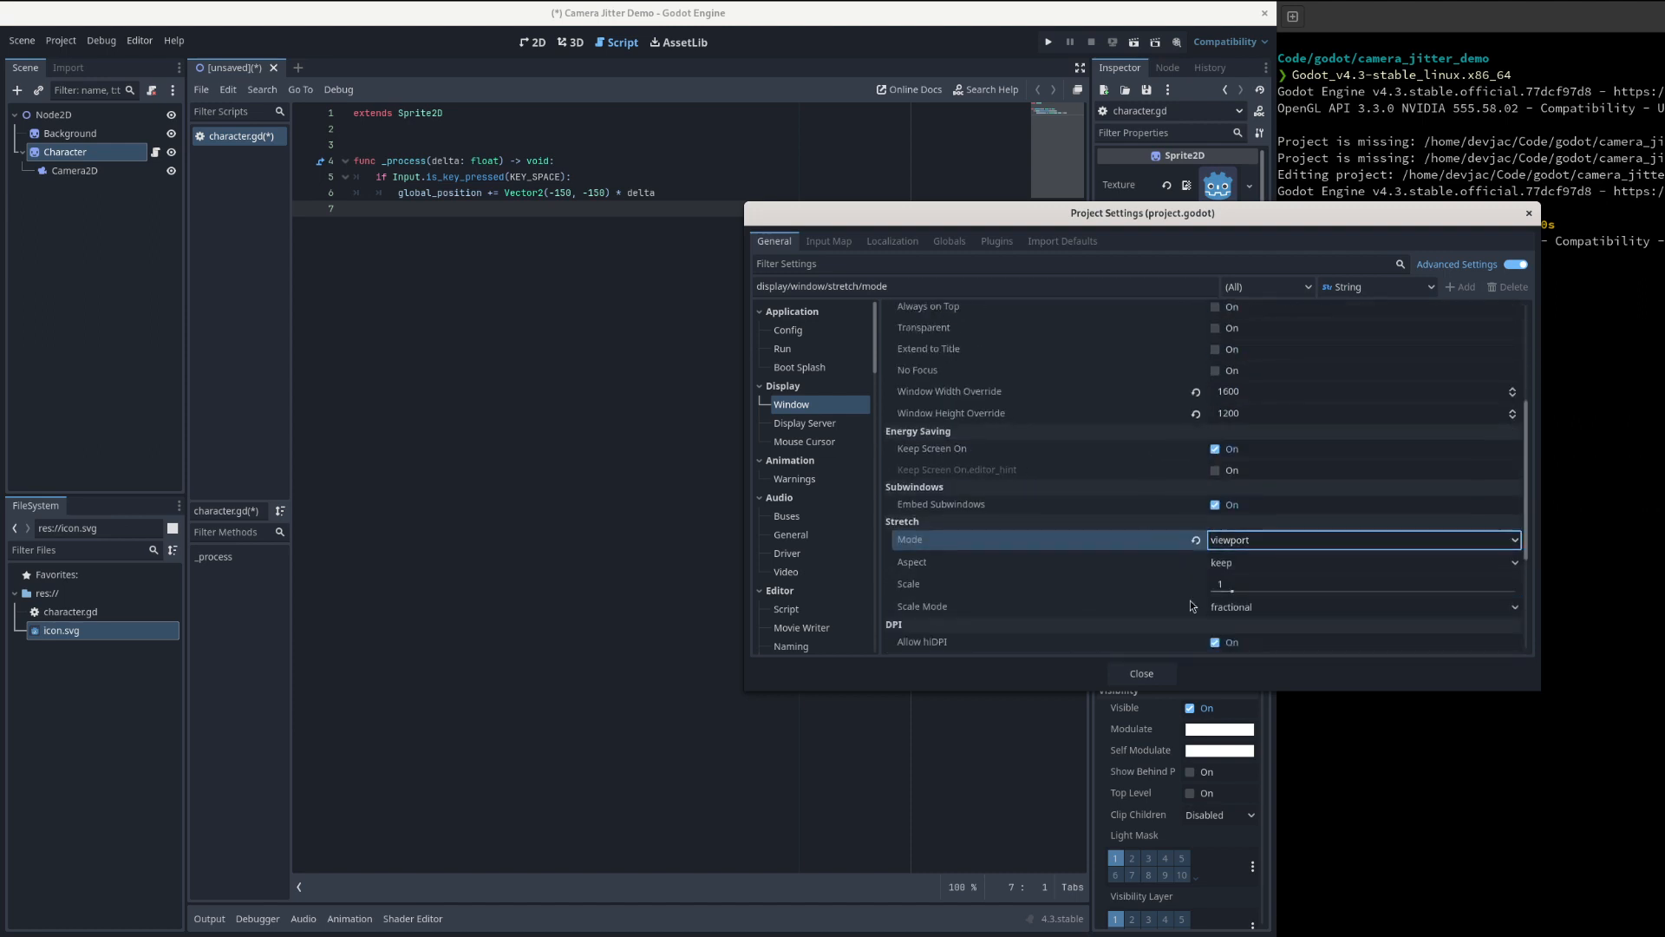
pyautogui.click(1132, 675)
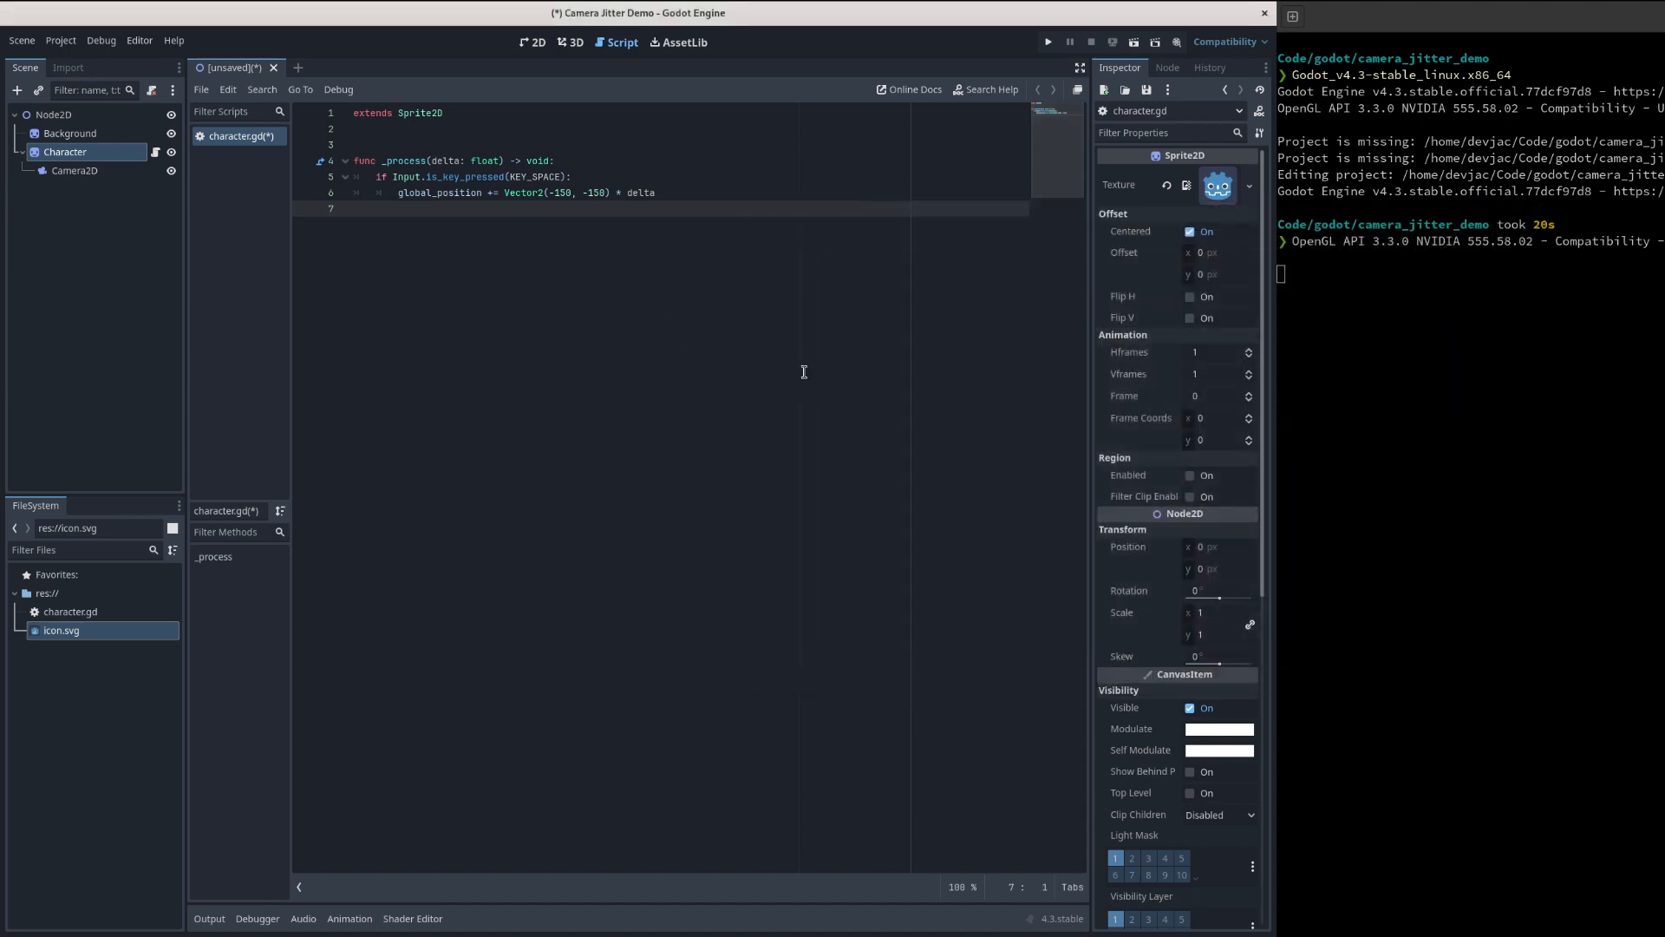
# - Run the project using the current scene as the main scene, saving the scene as main.tscn
pyautogui.click(1040, 44)
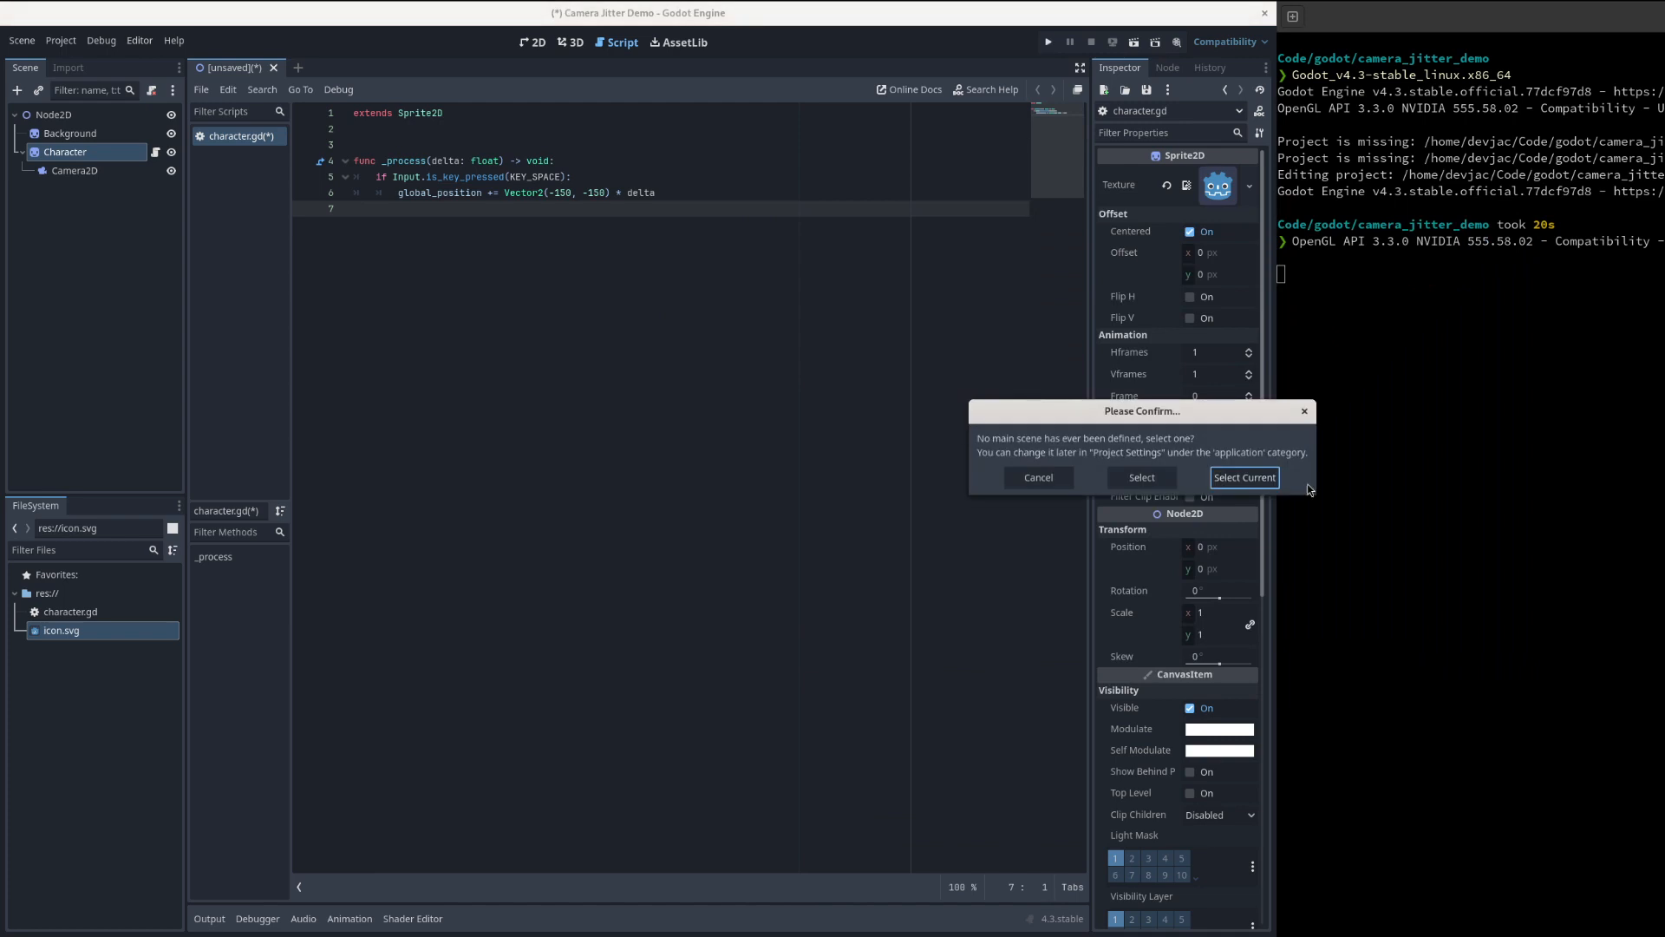
pyautogui.click(1273, 482)
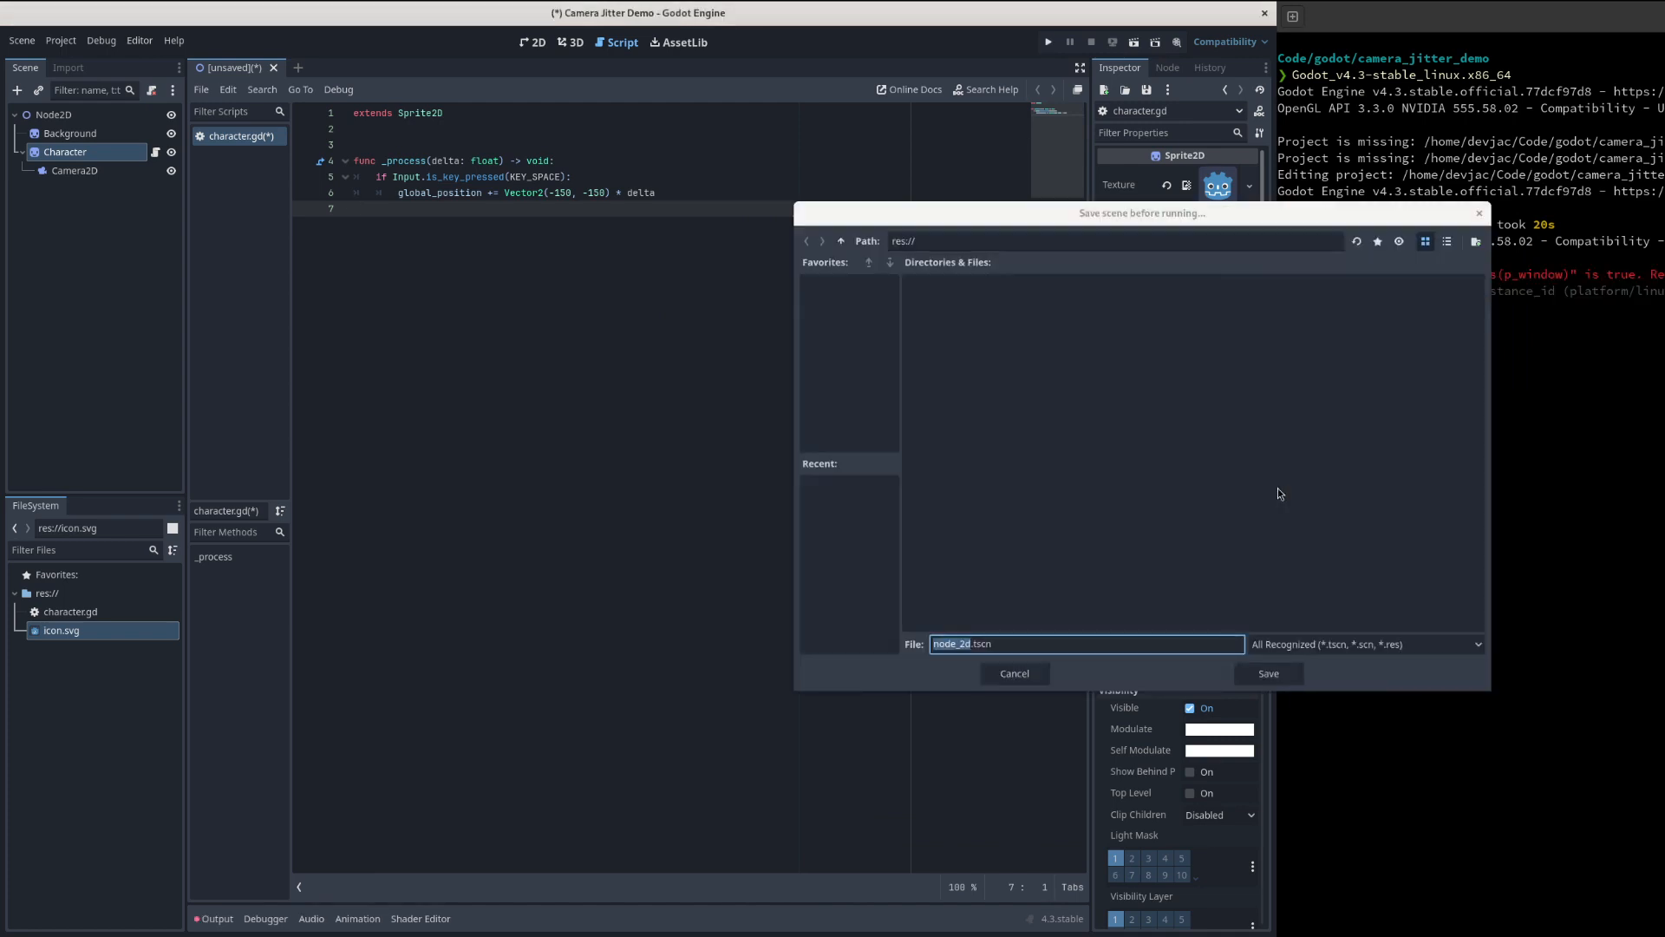
pyautogui.press('BackSpace')
pyautogui.write('main')
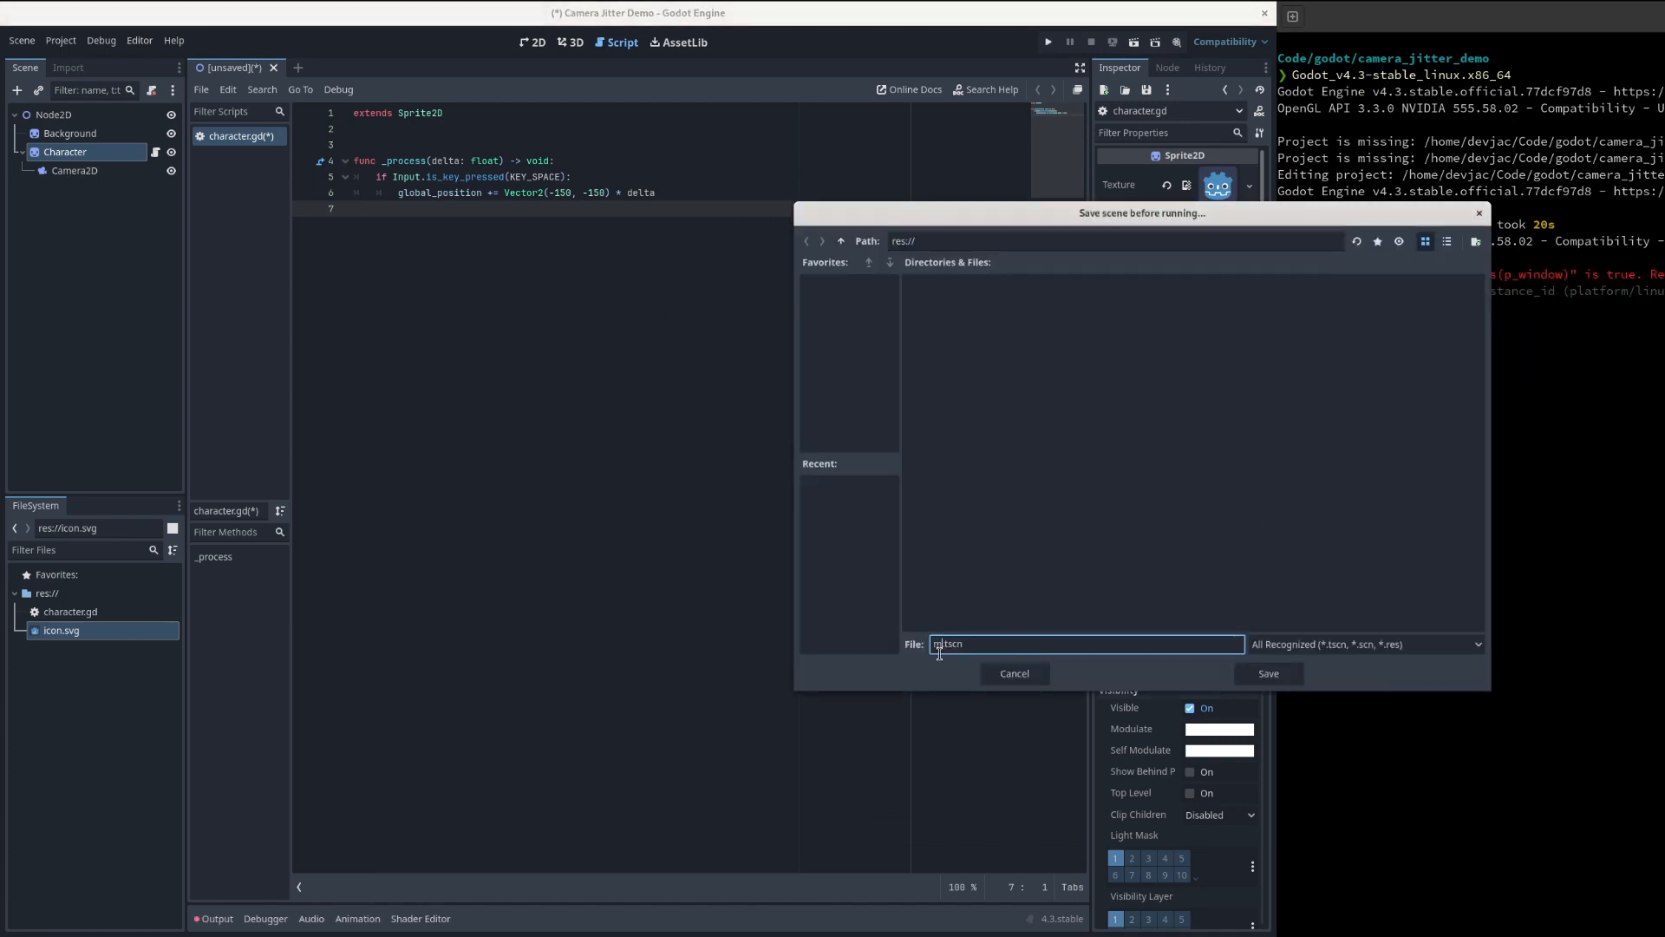
pyautogui.click(1268, 674)
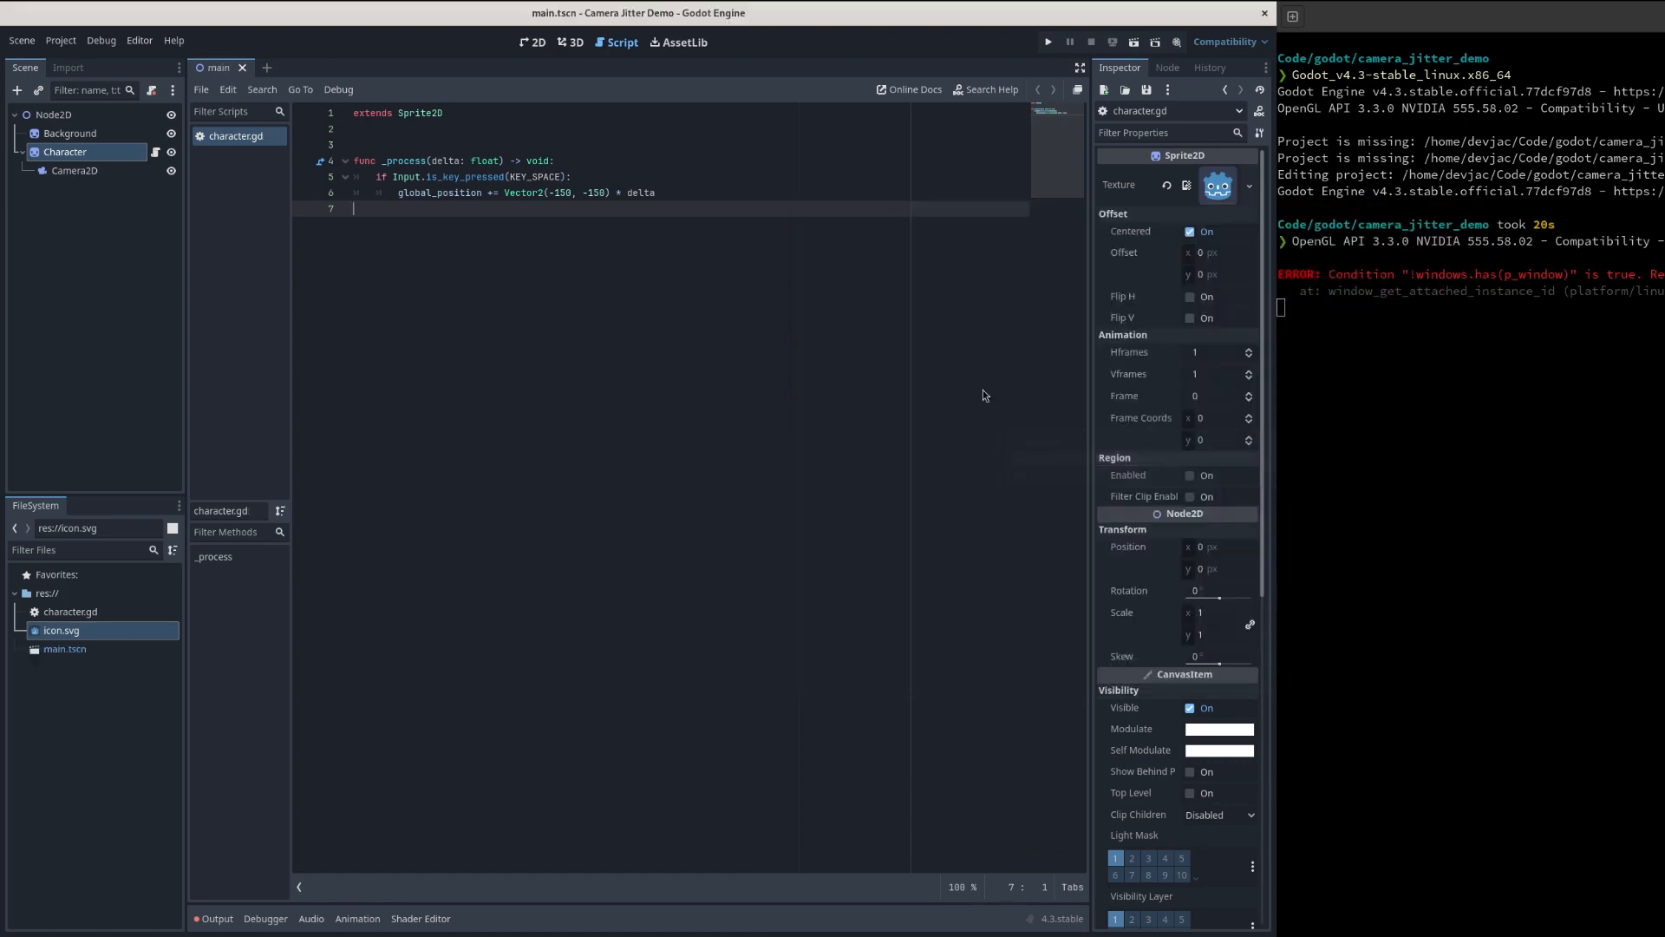
# - Bring the running demo window fully into view, test the character's movement over the background and stop the run
pyautogui.press('super')
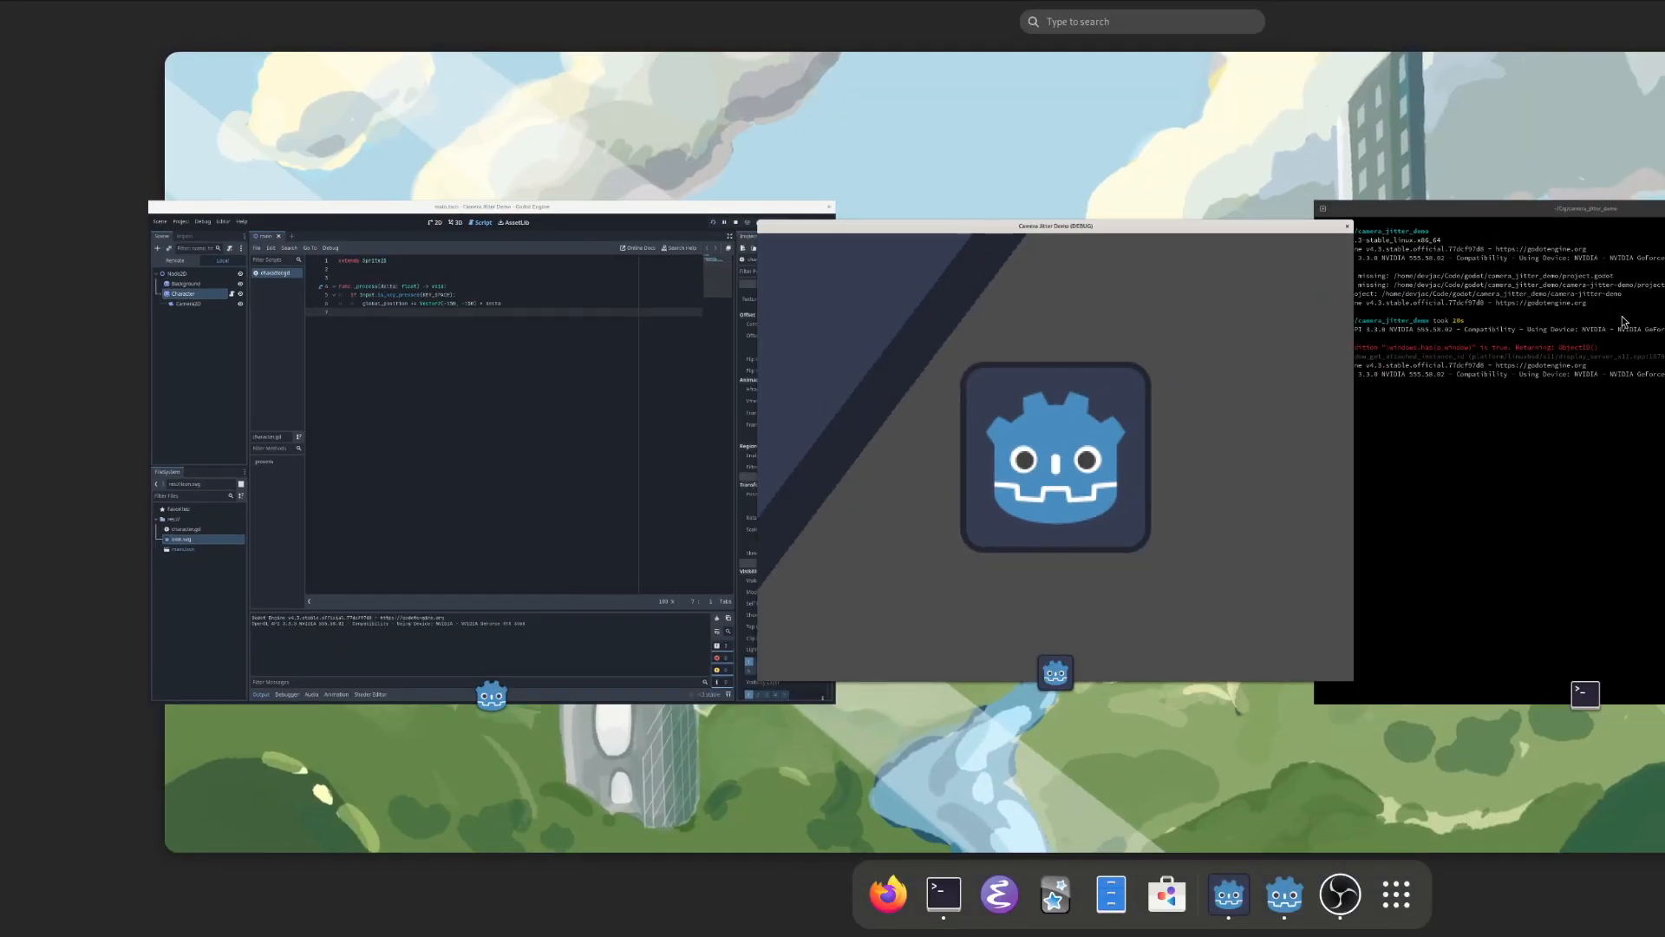
pyautogui.press('super')
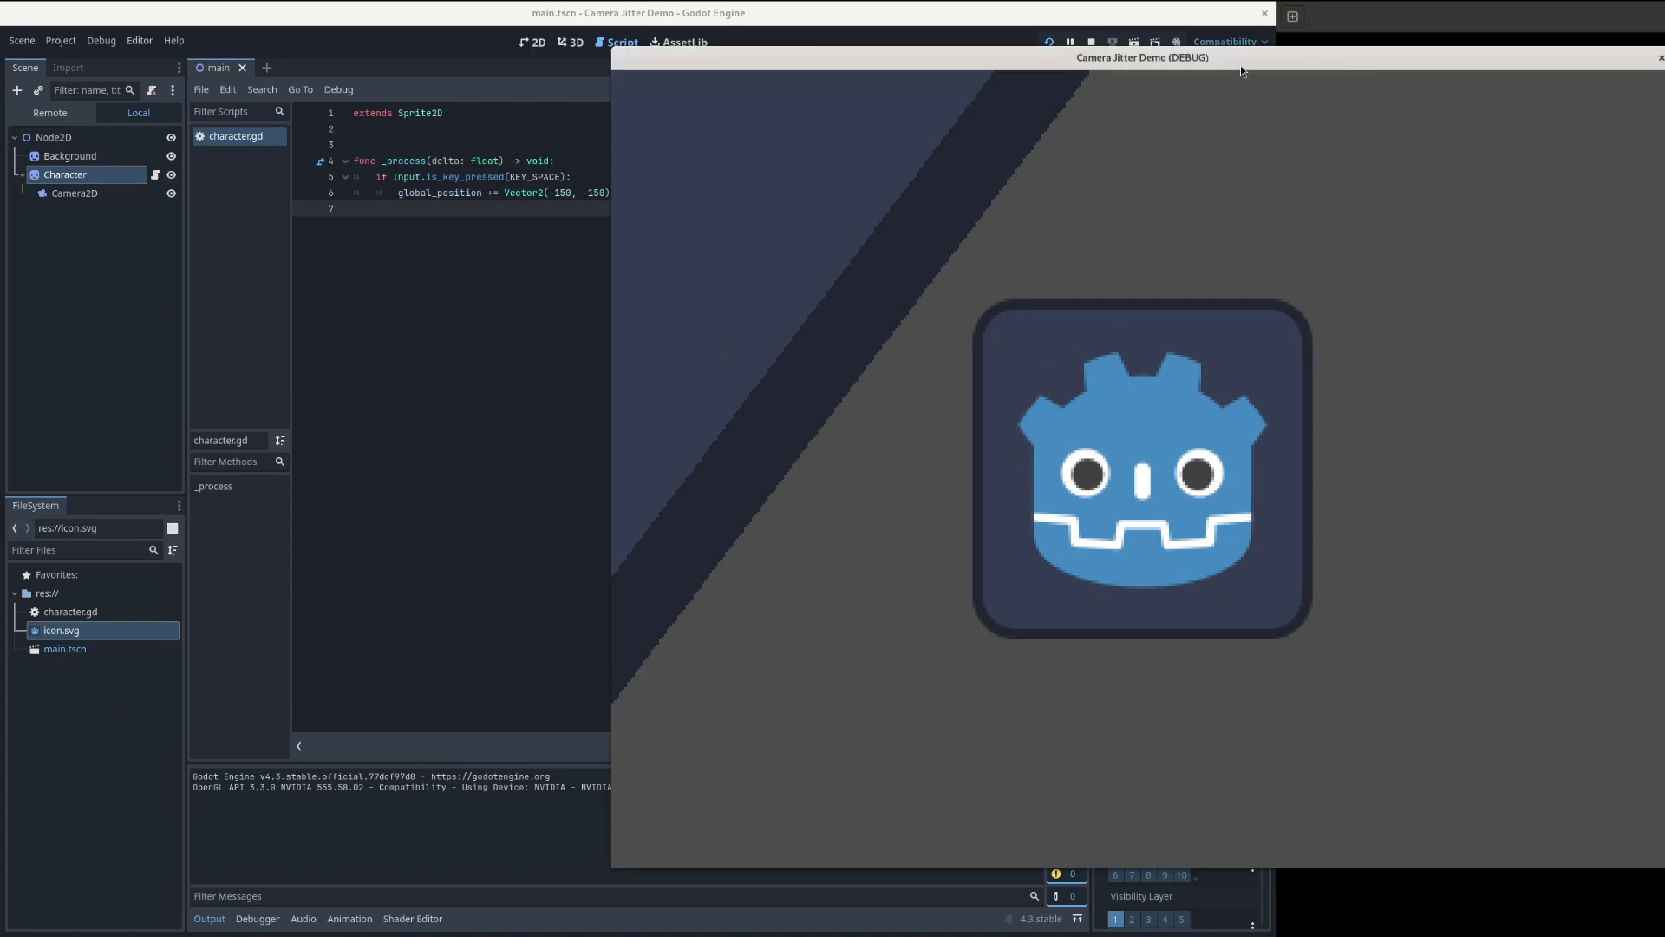
pyautogui.moveTo(1226, 65); pyautogui.dragTo(1015, 66)
pyautogui.press('space')
pyautogui.press('space')
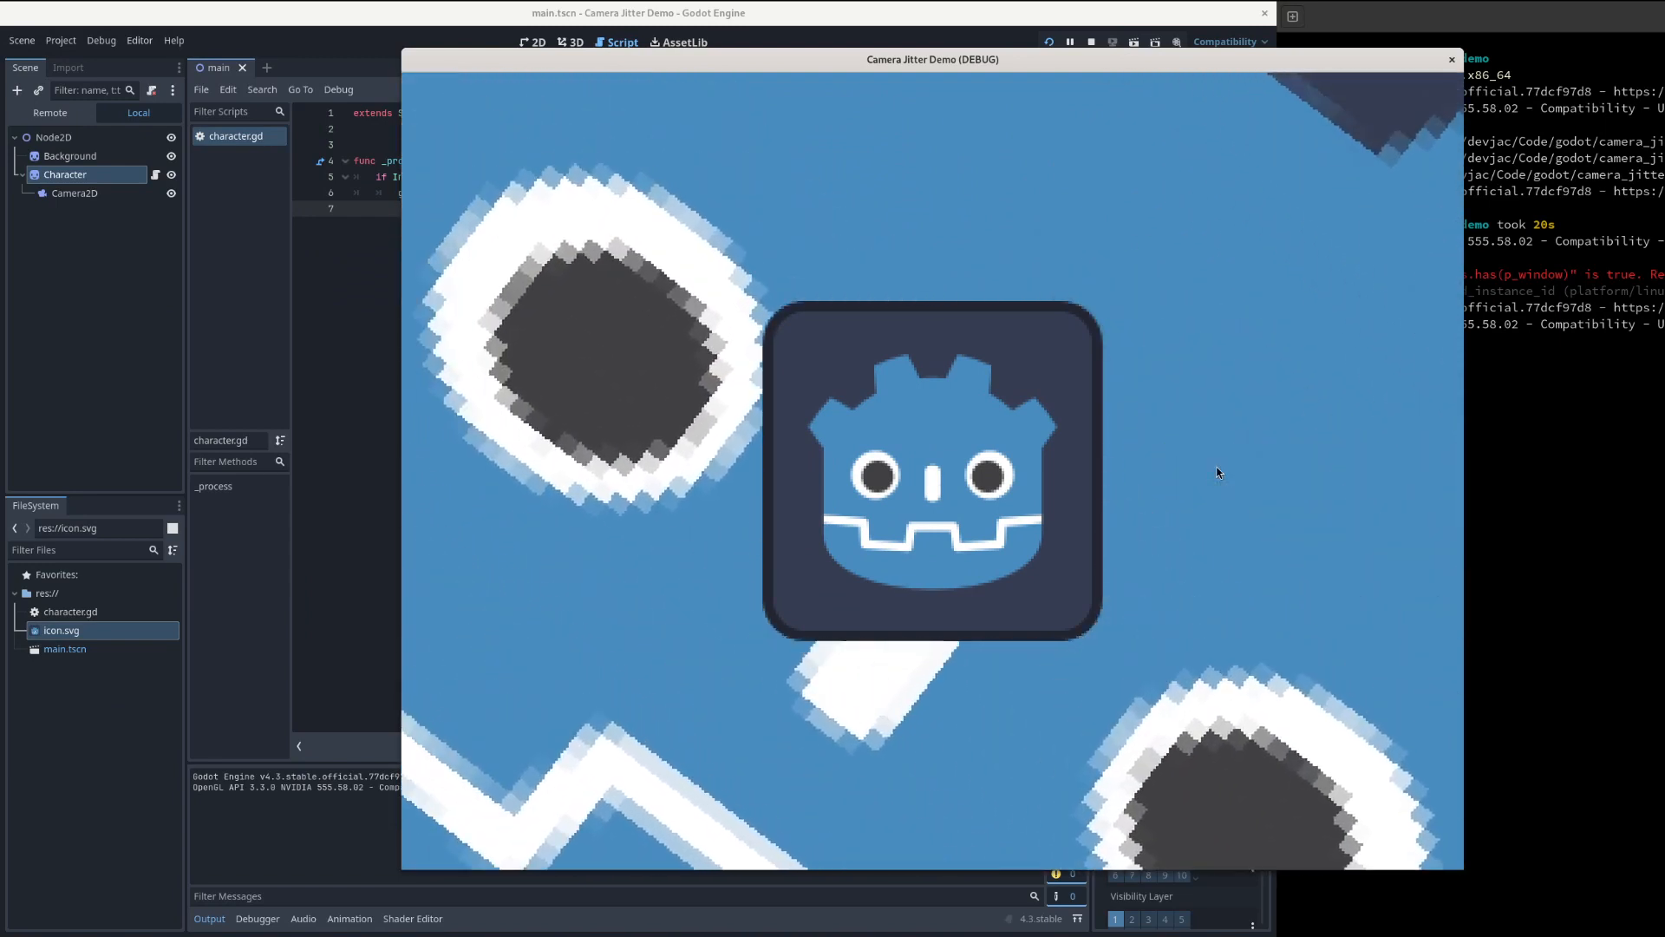
pyautogui.press('space')
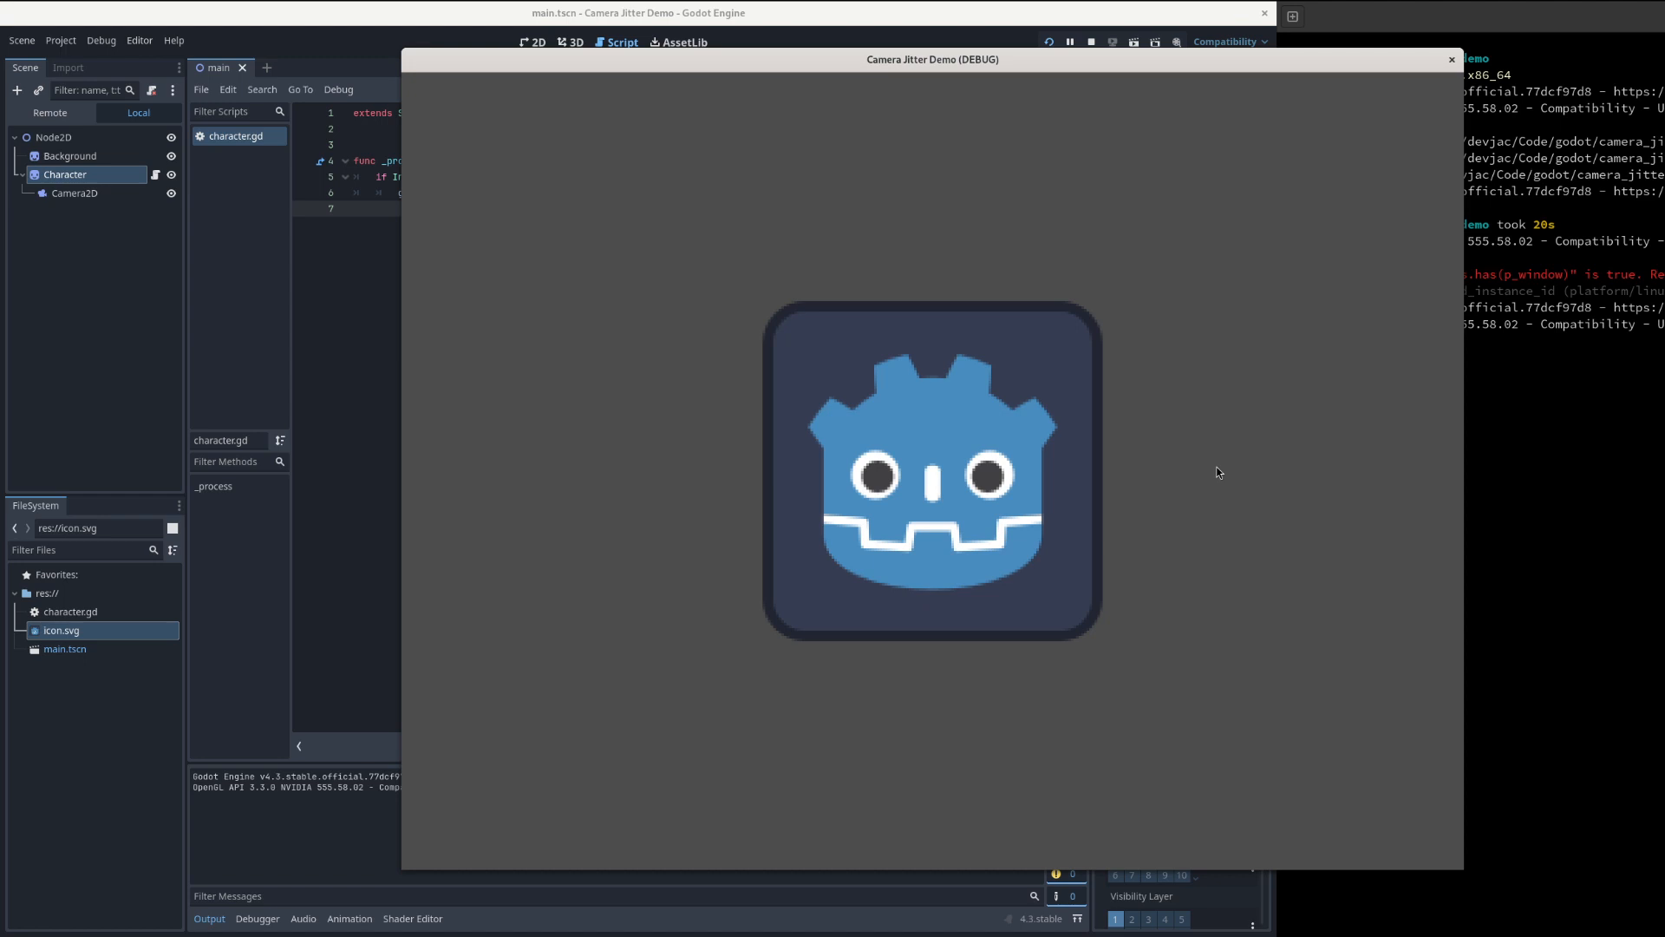
pyautogui.click(1089, 42)
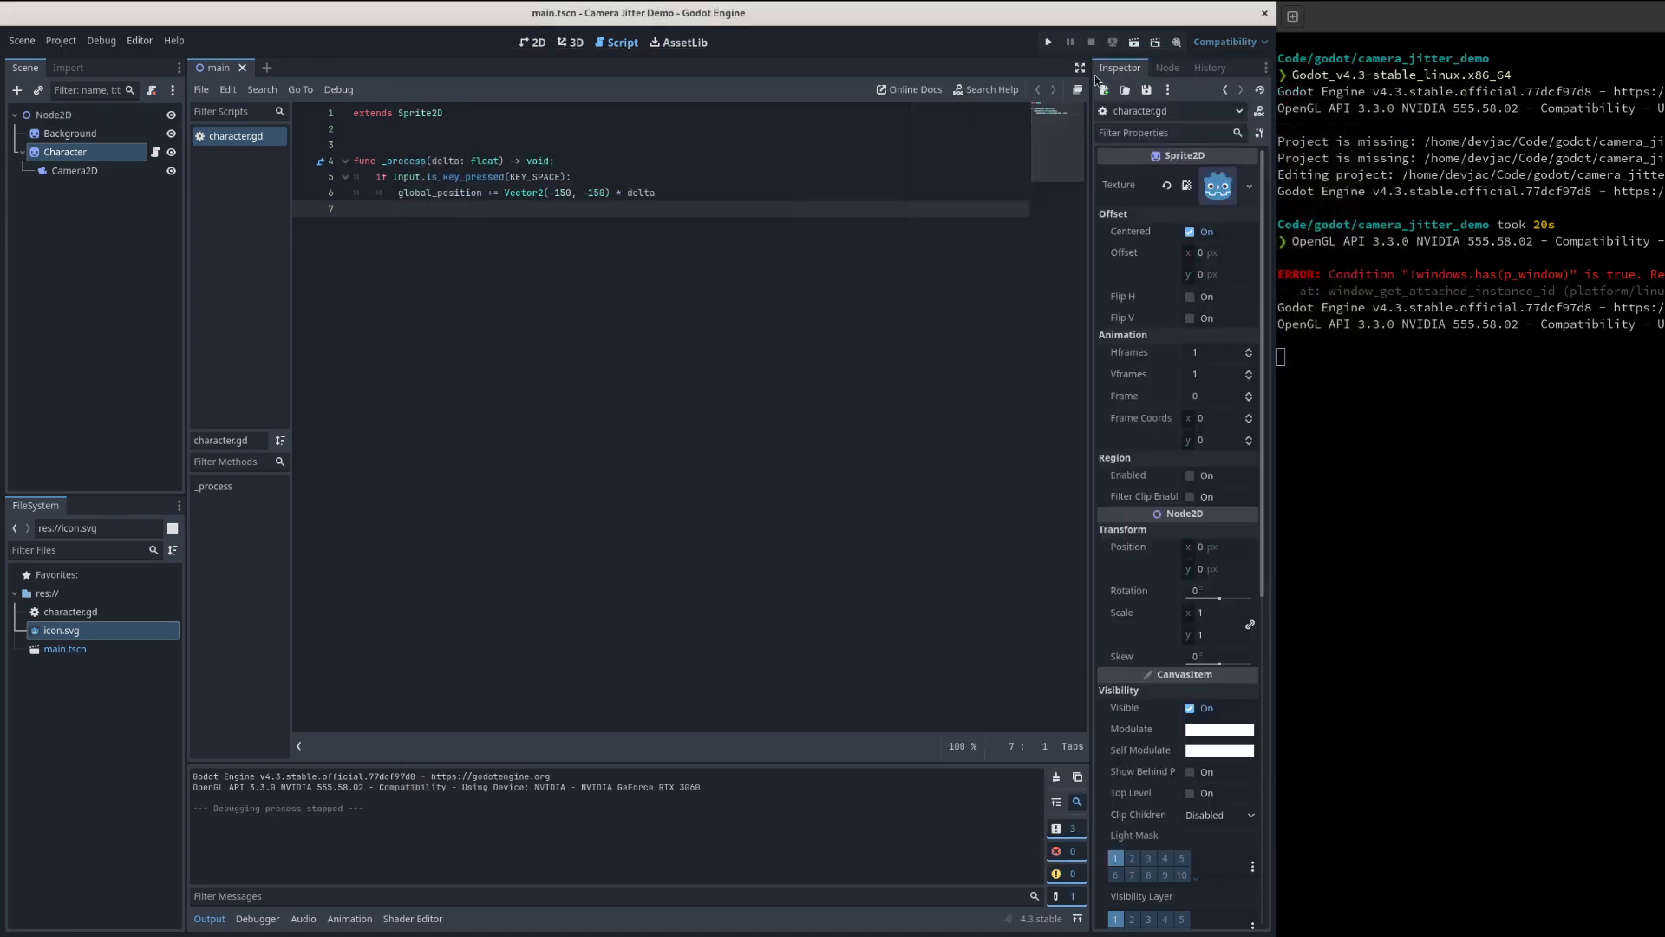
# - Enable position smoothing on the Camera2D node and test the character's movement in a run of the project
pyautogui.click(90, 173)
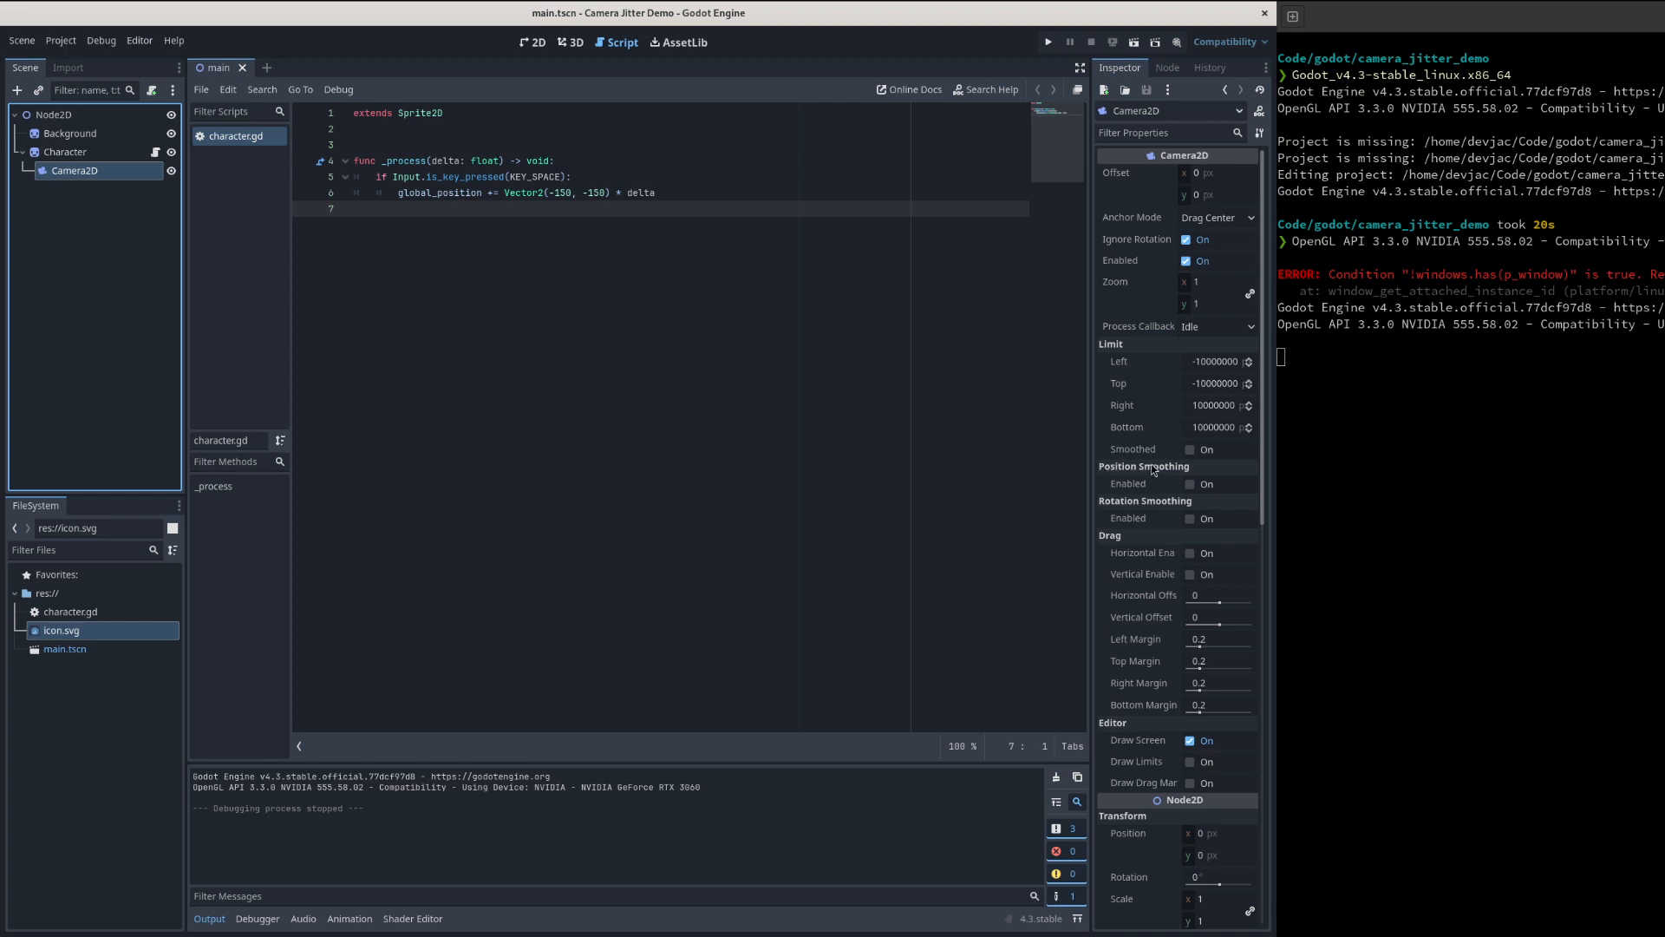
pyautogui.click(1193, 486)
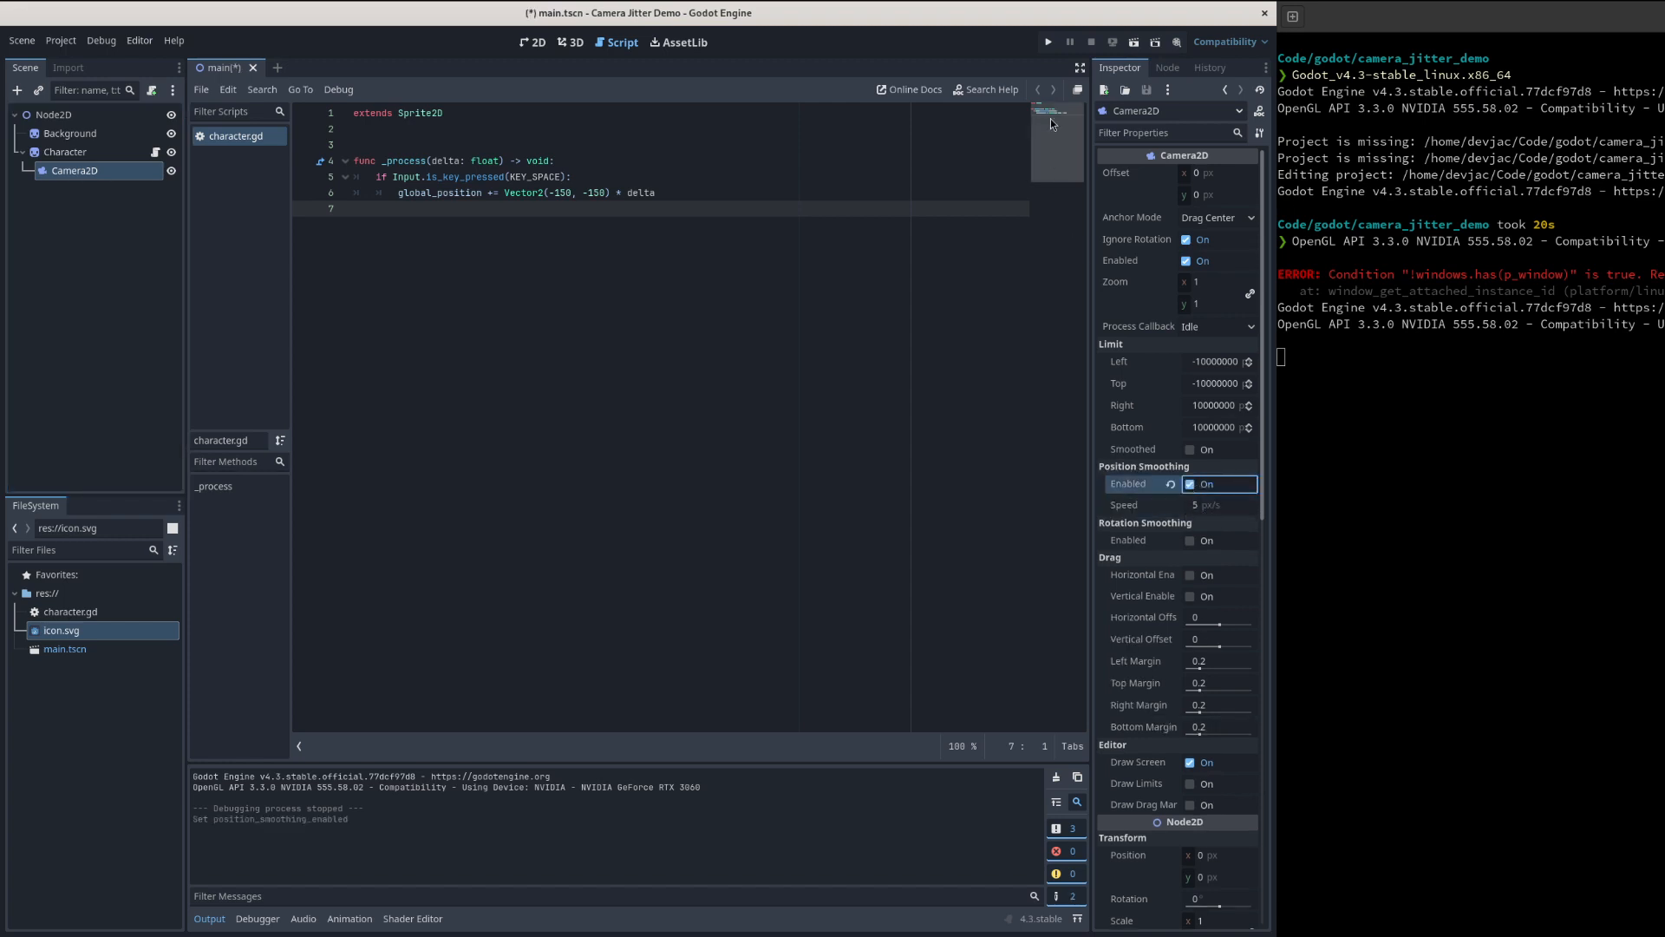
pyautogui.click(1049, 42)
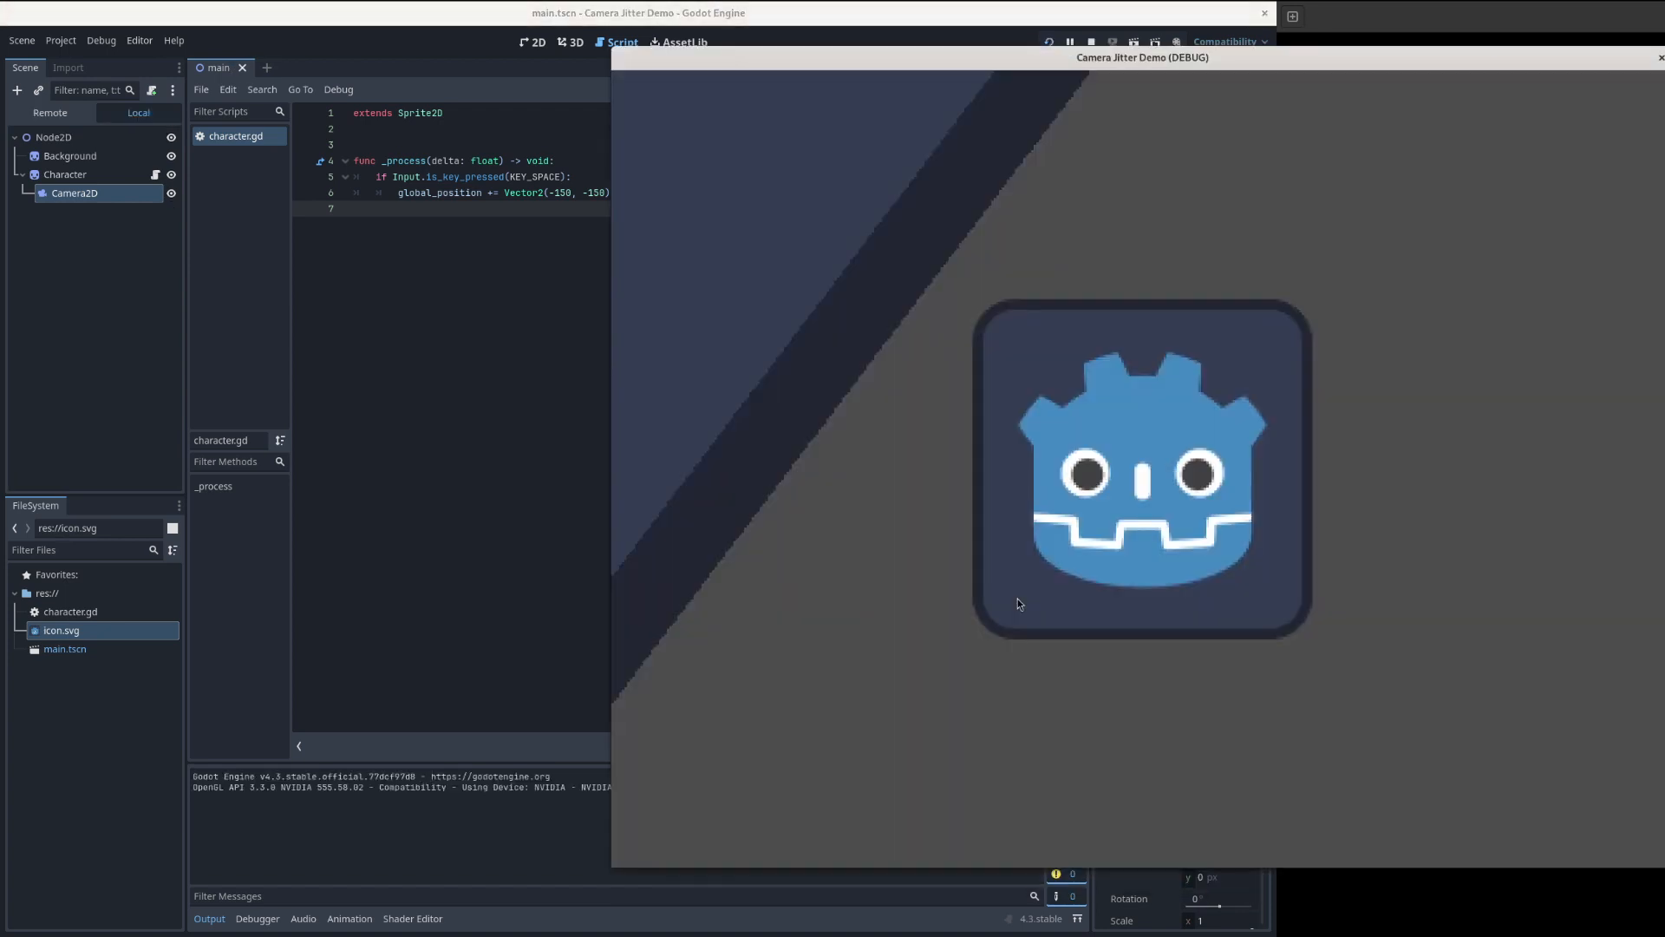
pyautogui.press('space')
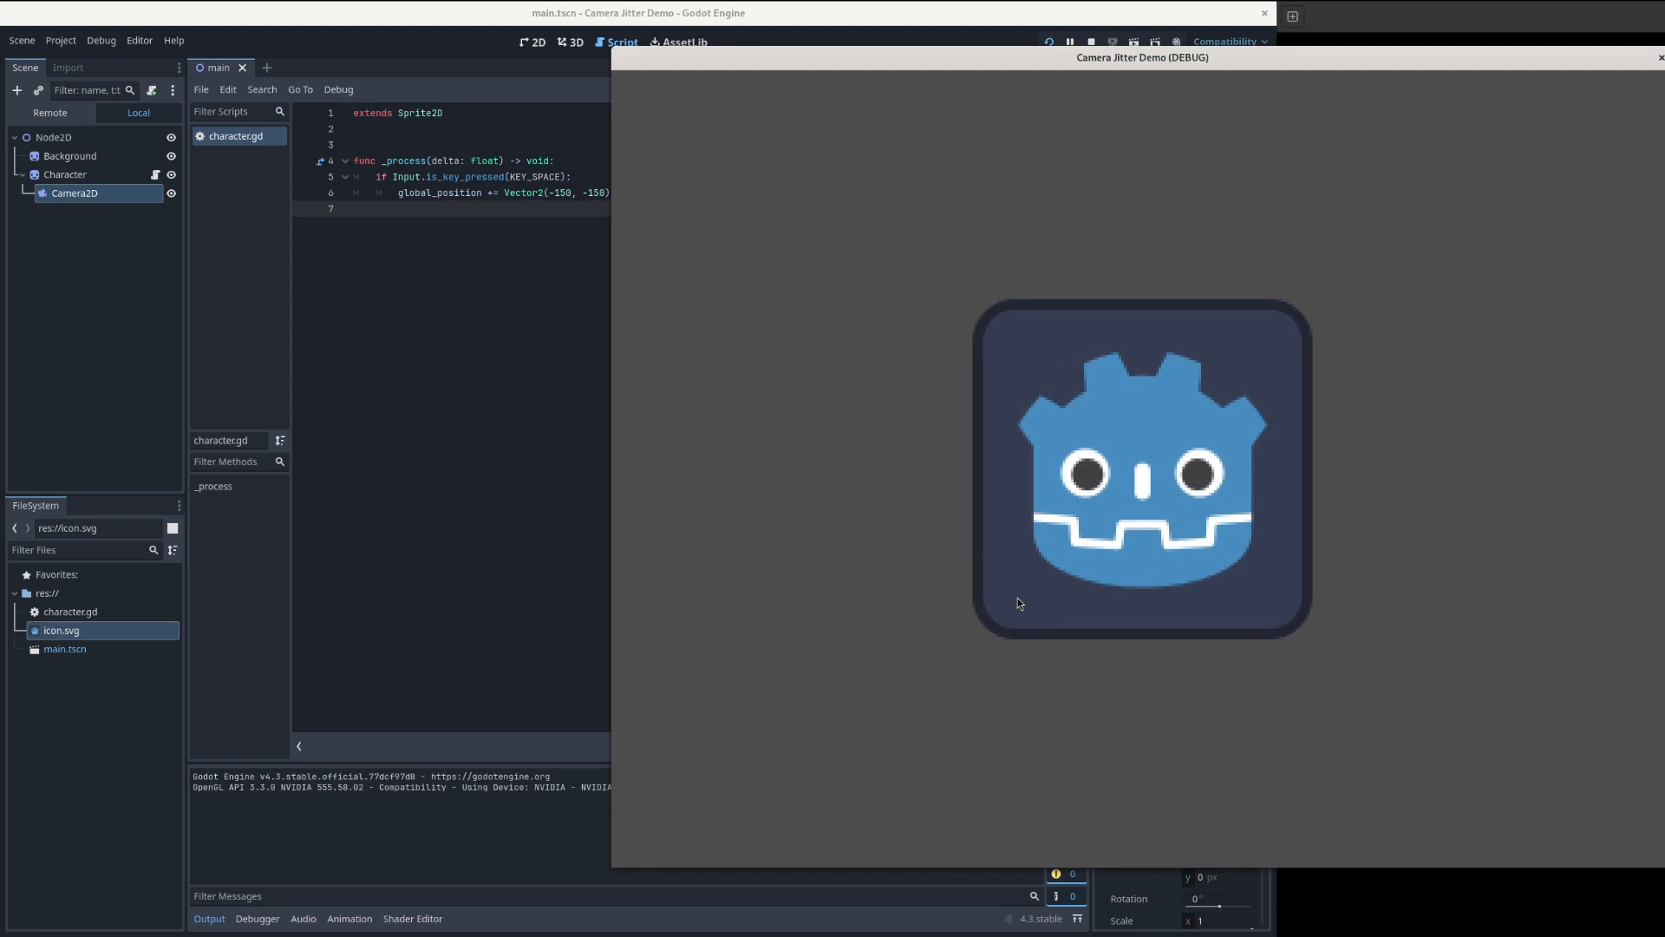
pyautogui.press('space')
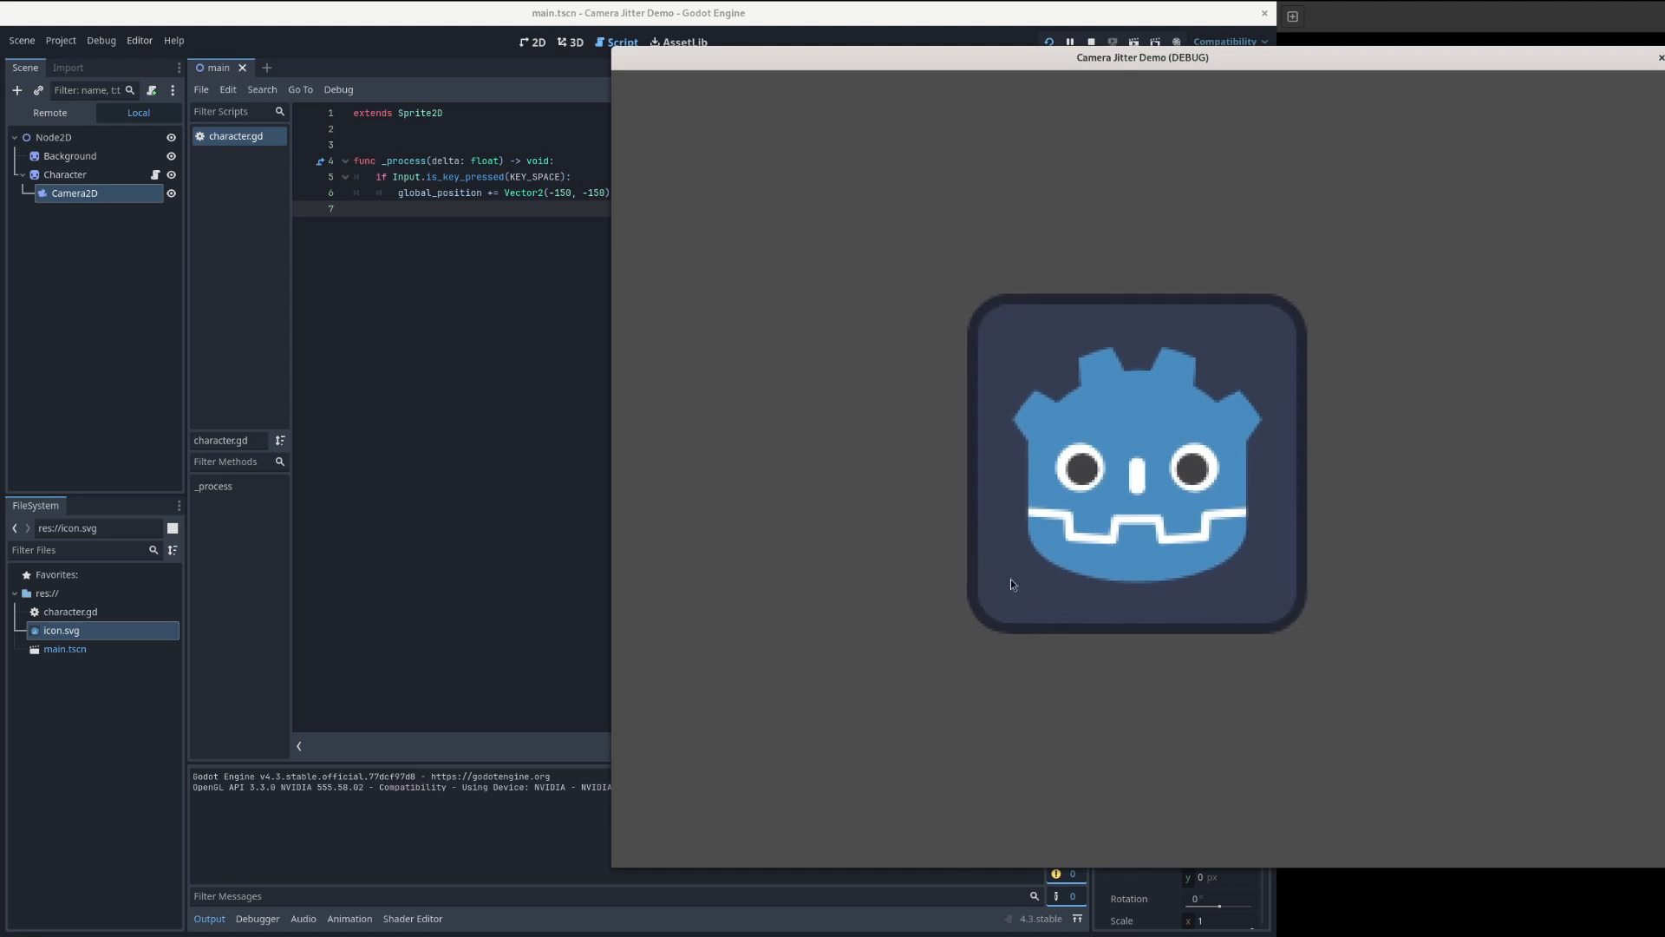
pyautogui.click(1092, 42)
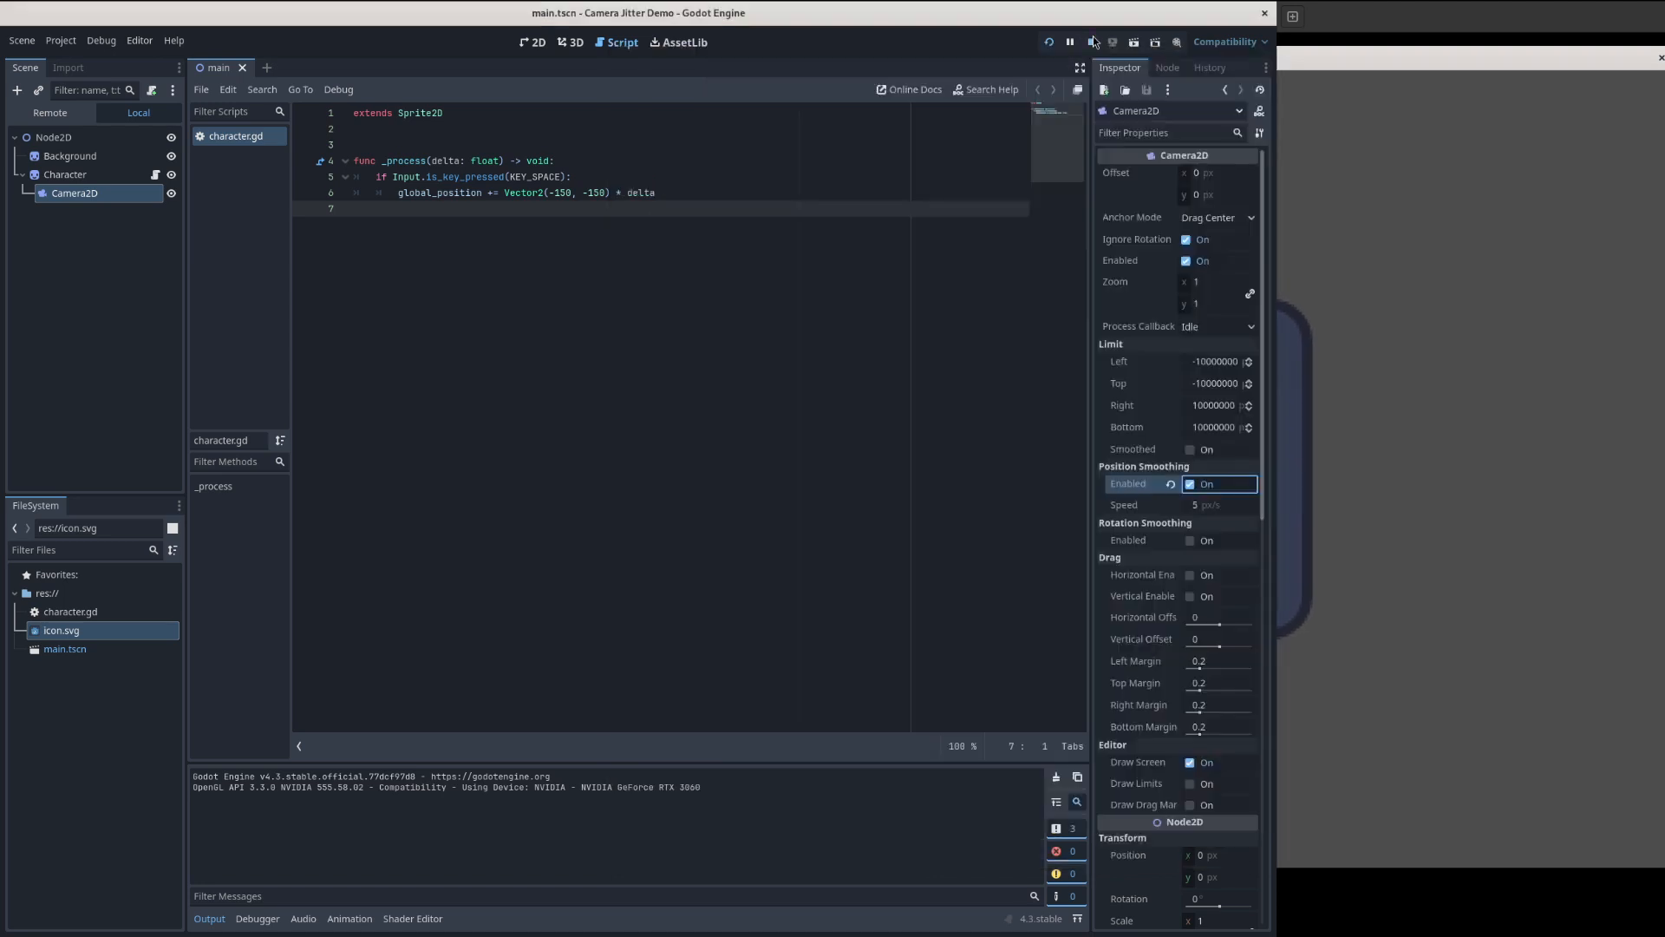
# - Enable Snap 2D Transforms to Pixel in the project's 2D rendering settings and close the project settings
pyautogui.click(61, 40)
pyautogui.click(80, 59)
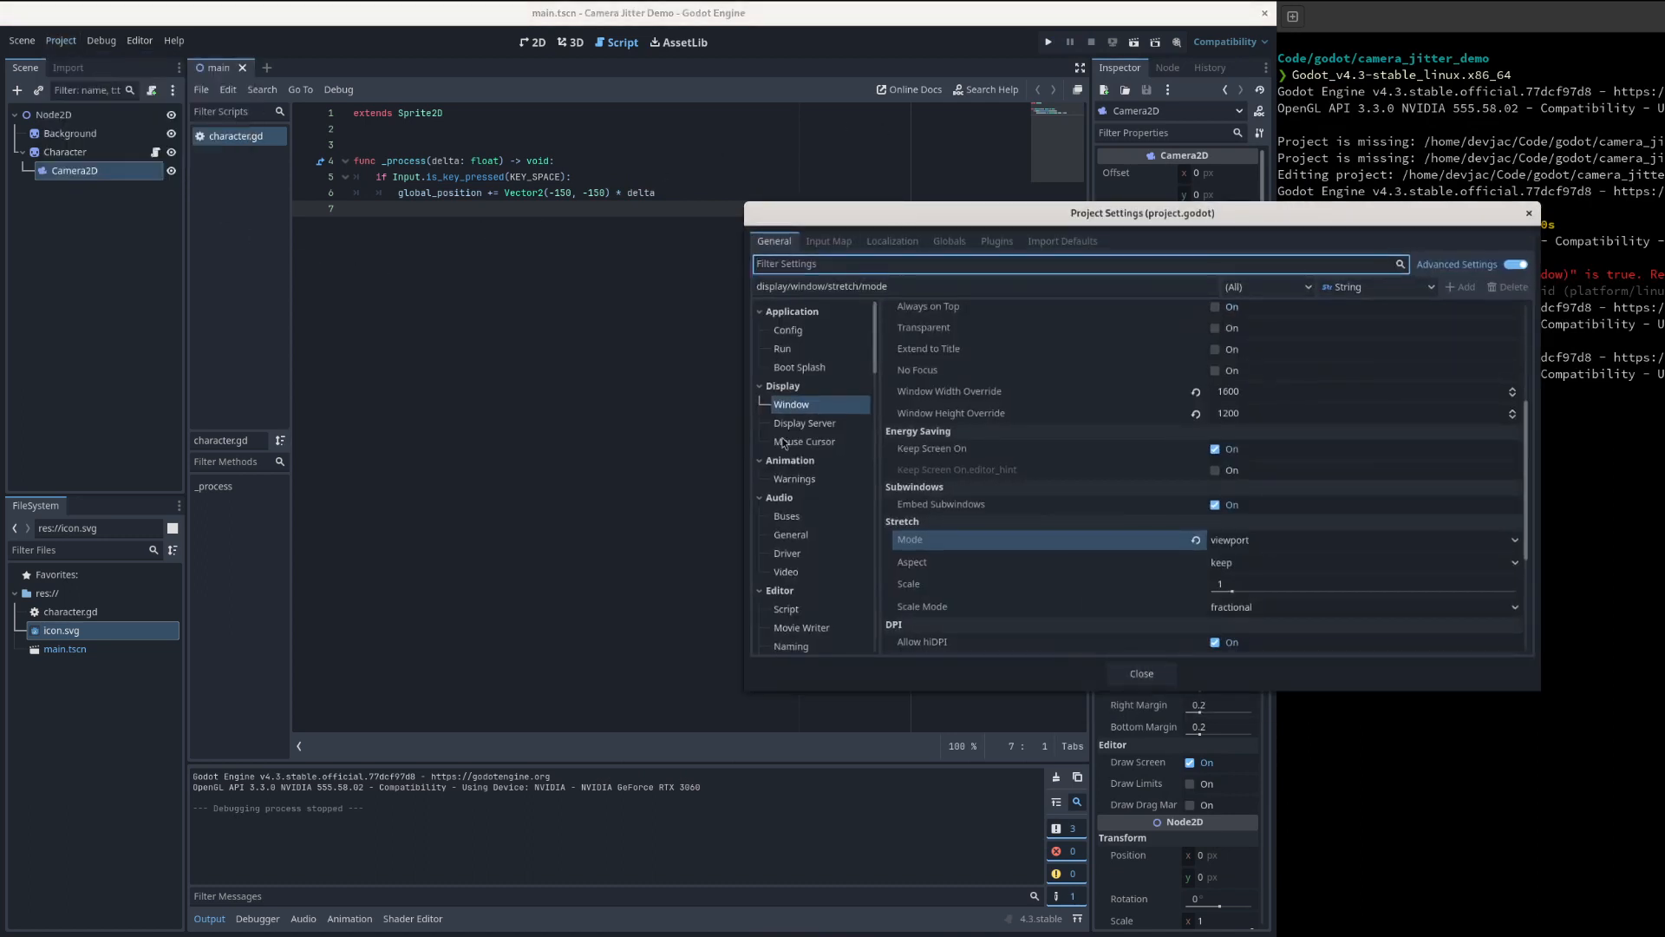
pyautogui.scroll(-5, 806, 347)
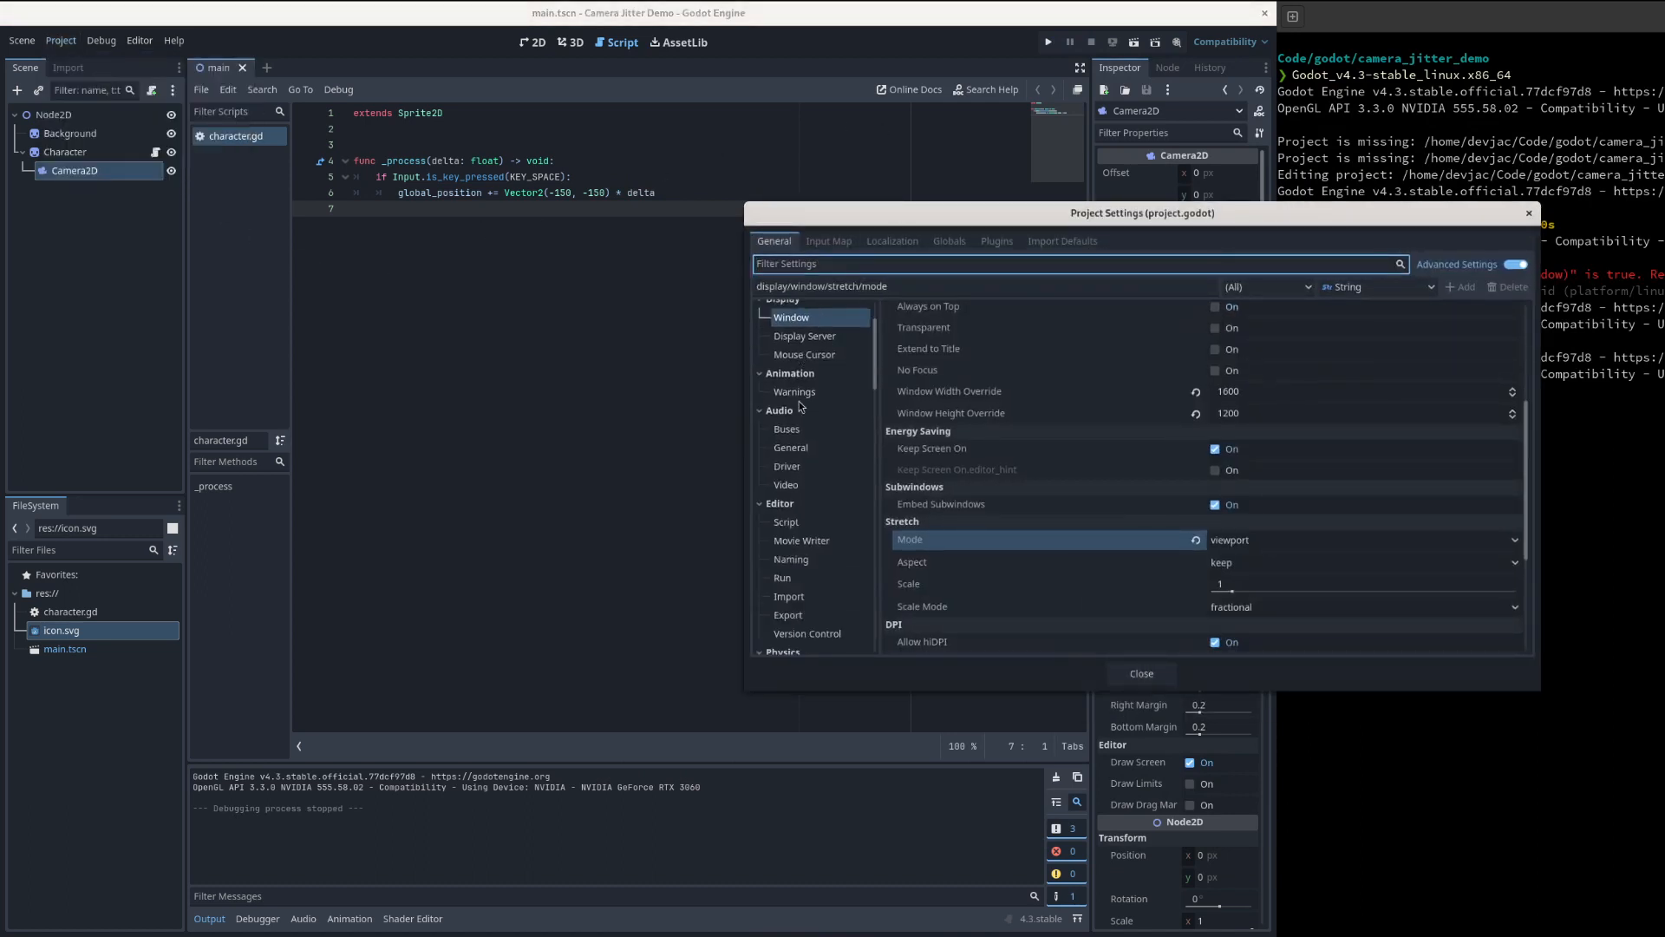
pyautogui.scroll(-5, 802, 438)
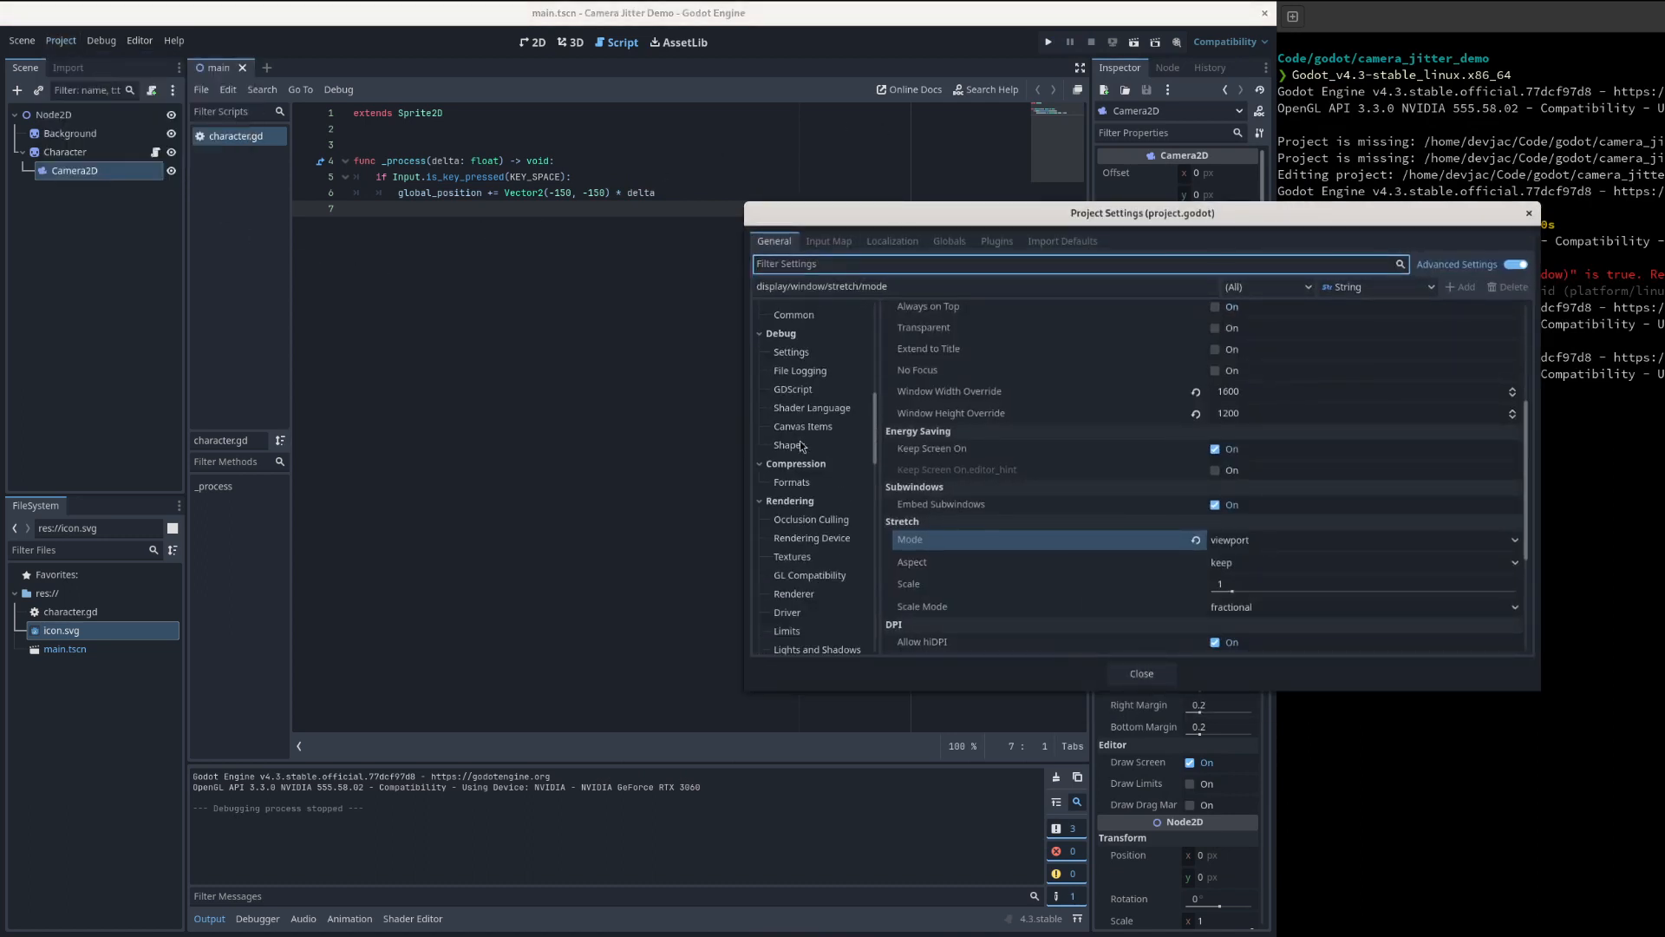
pyautogui.click(793, 594)
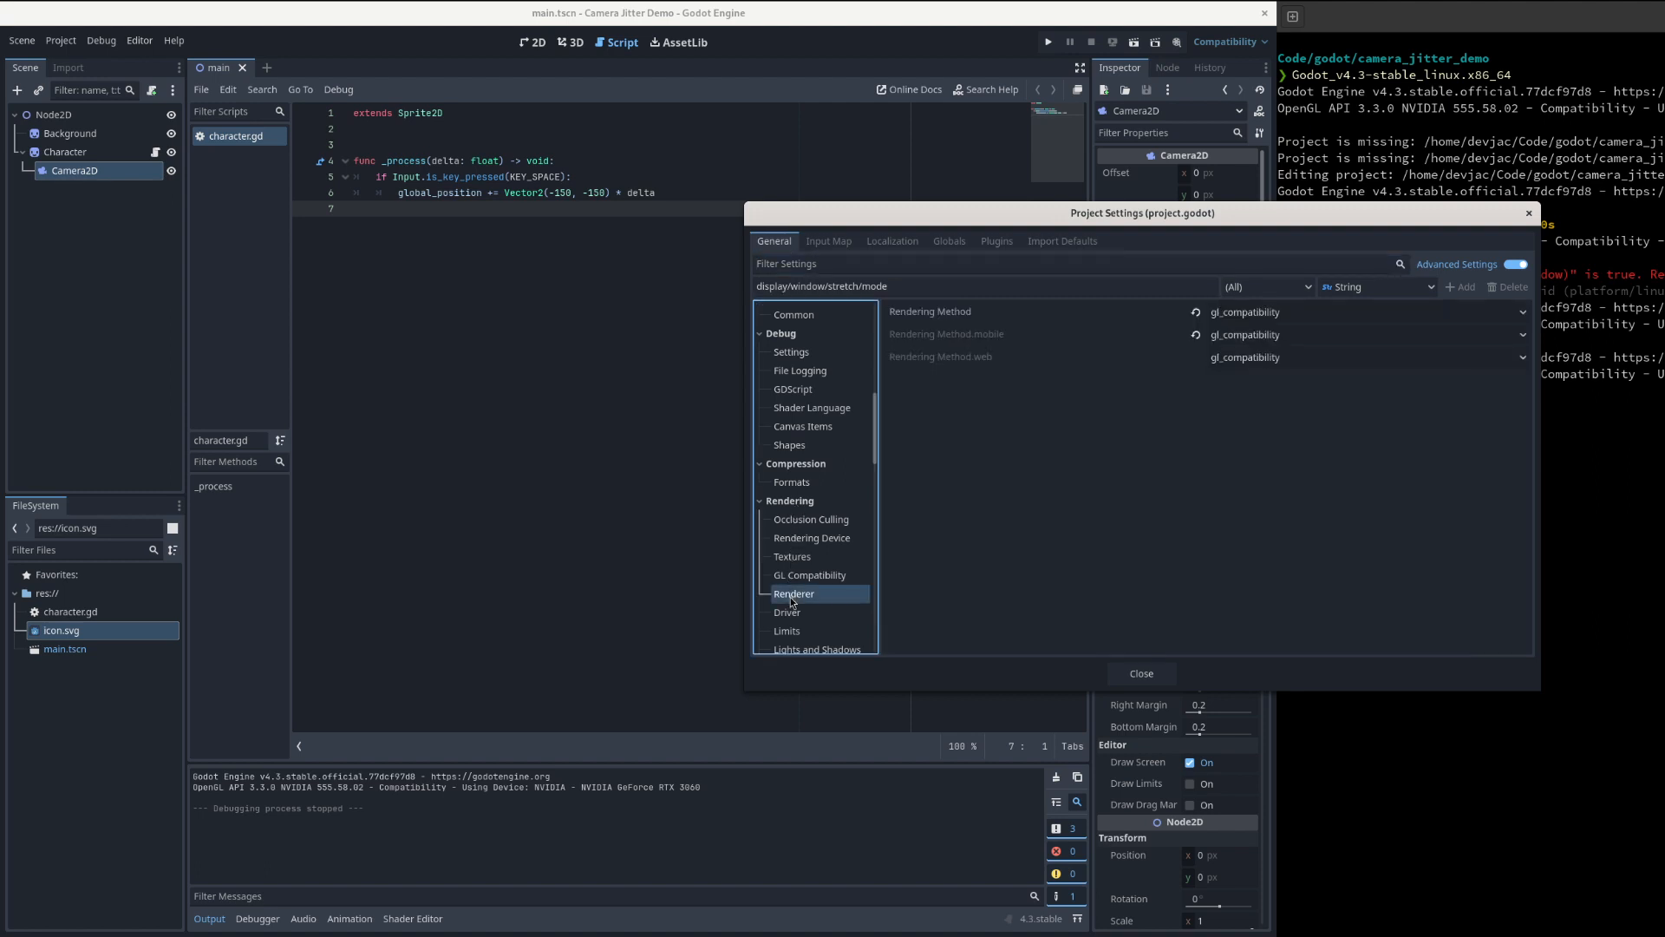
pyautogui.scroll(-2, 807, 520)
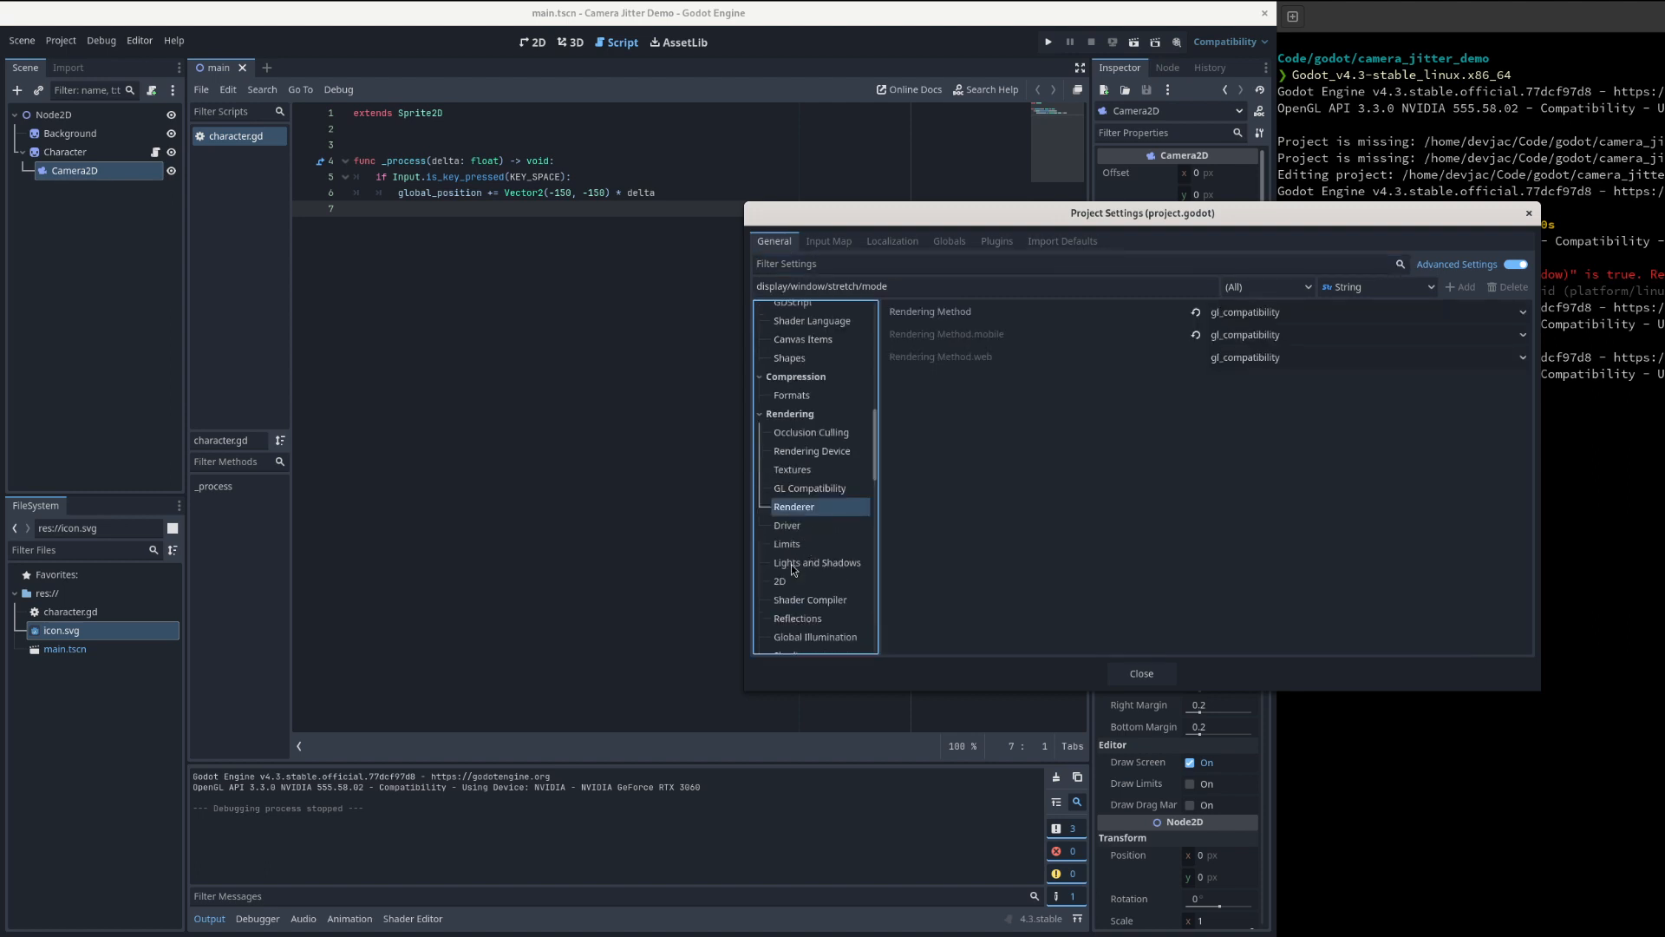
pyautogui.click(785, 580)
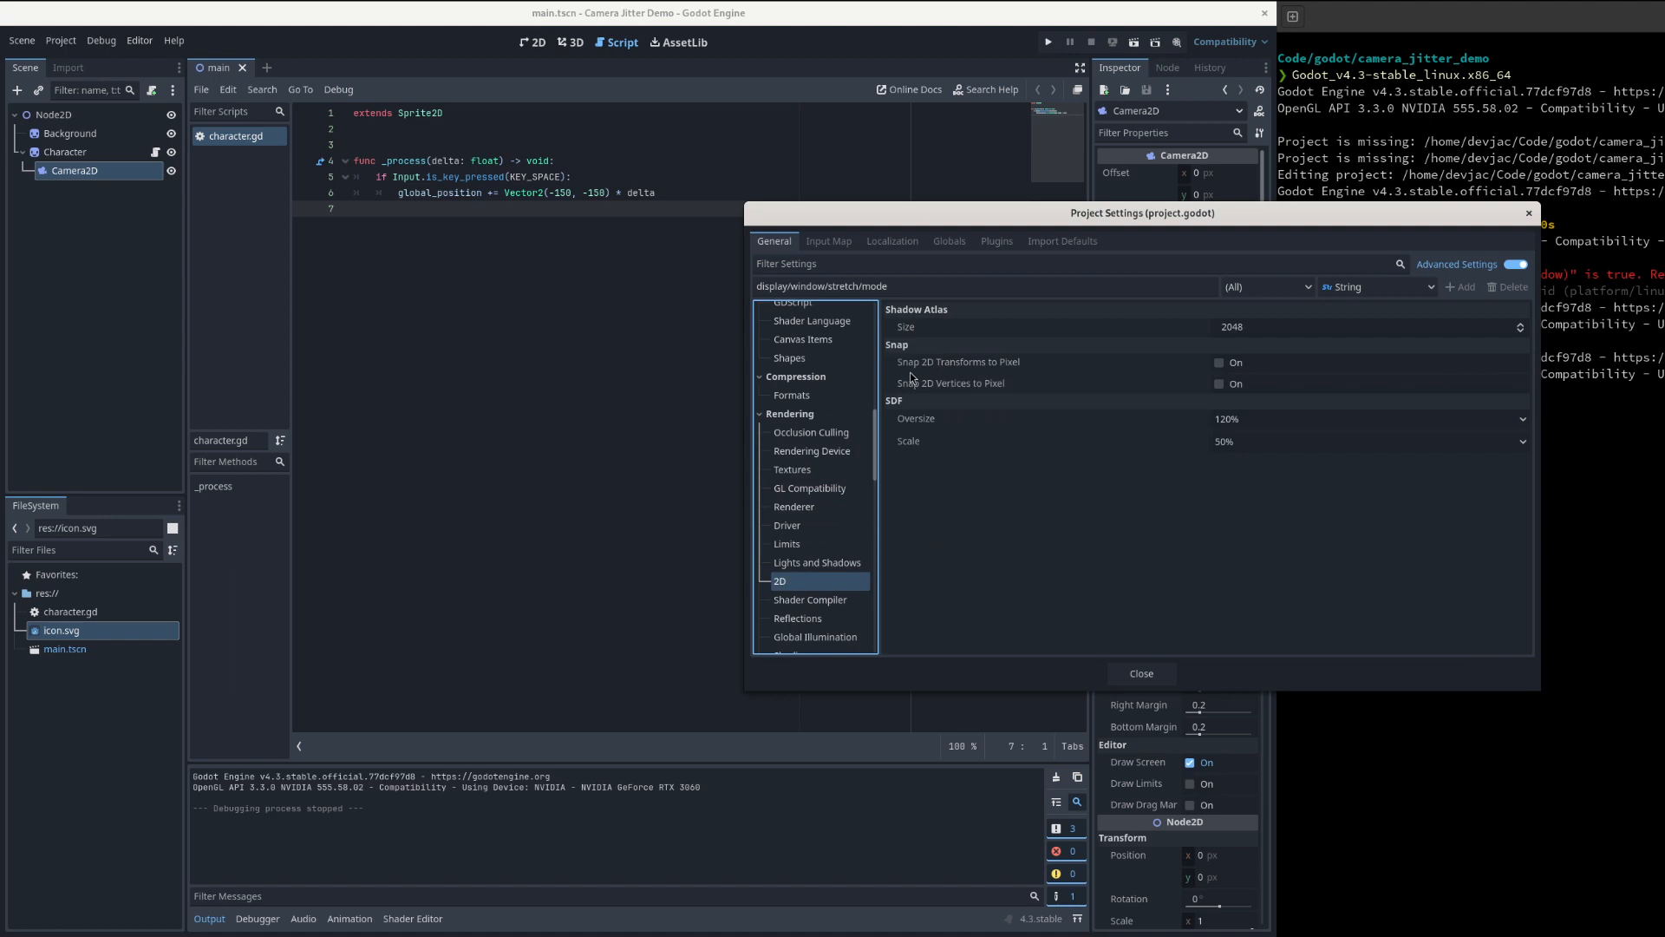
pyautogui.moveTo(910, 375)
pyautogui.moveTo(1046, 368)
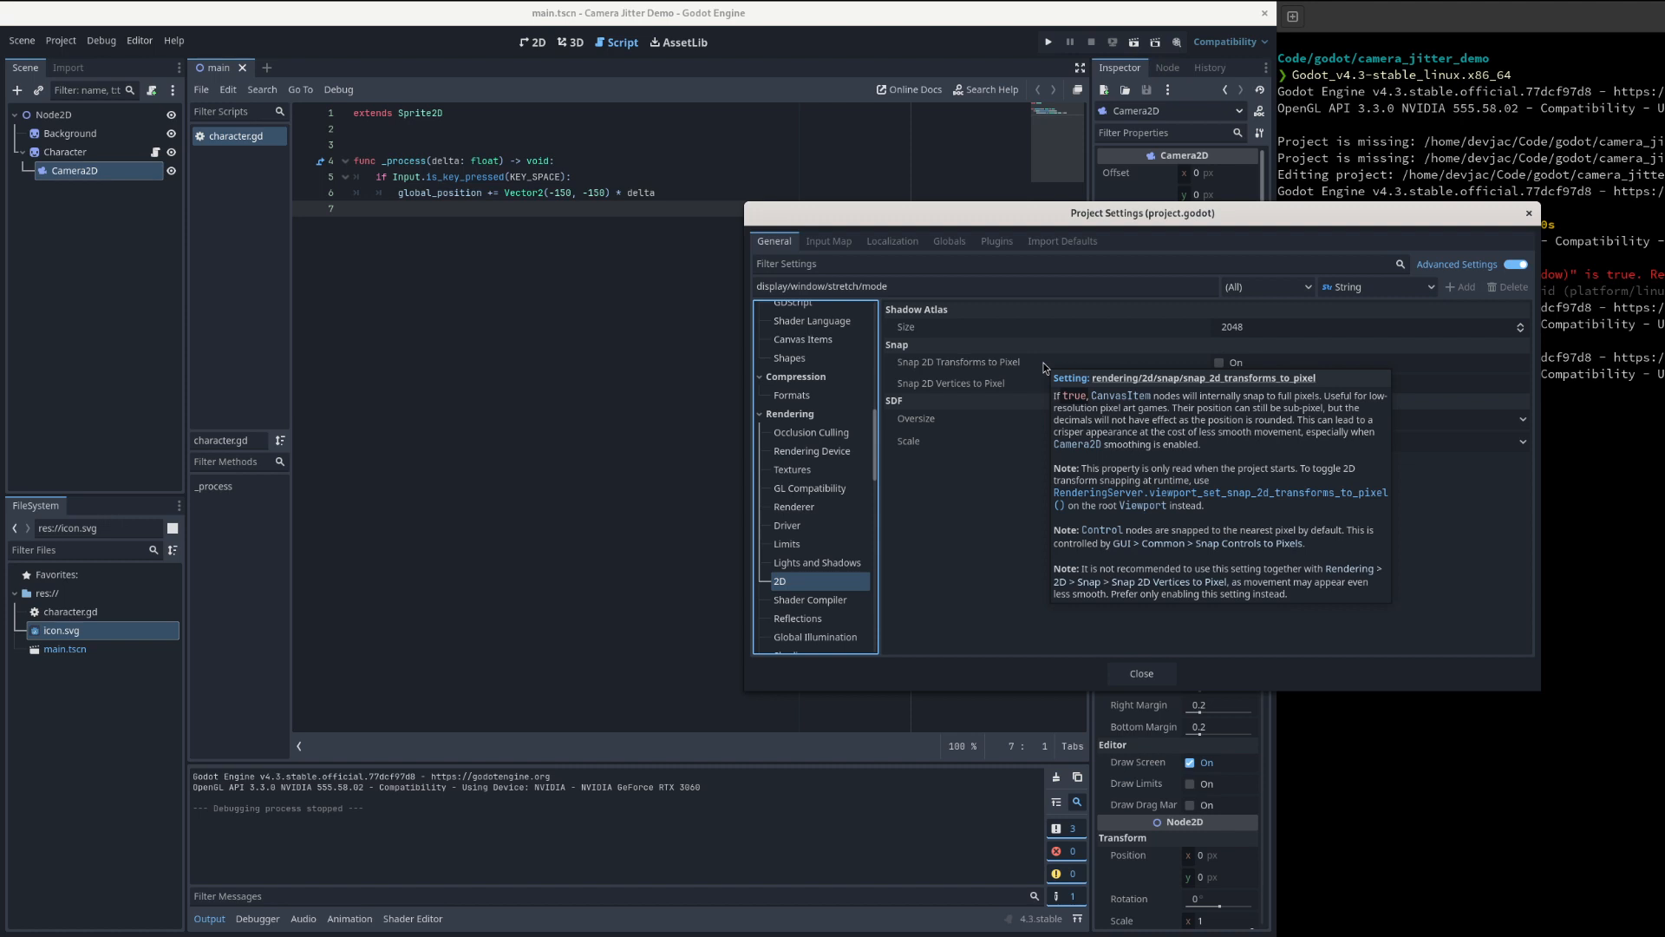
pyautogui.click(1219, 362)
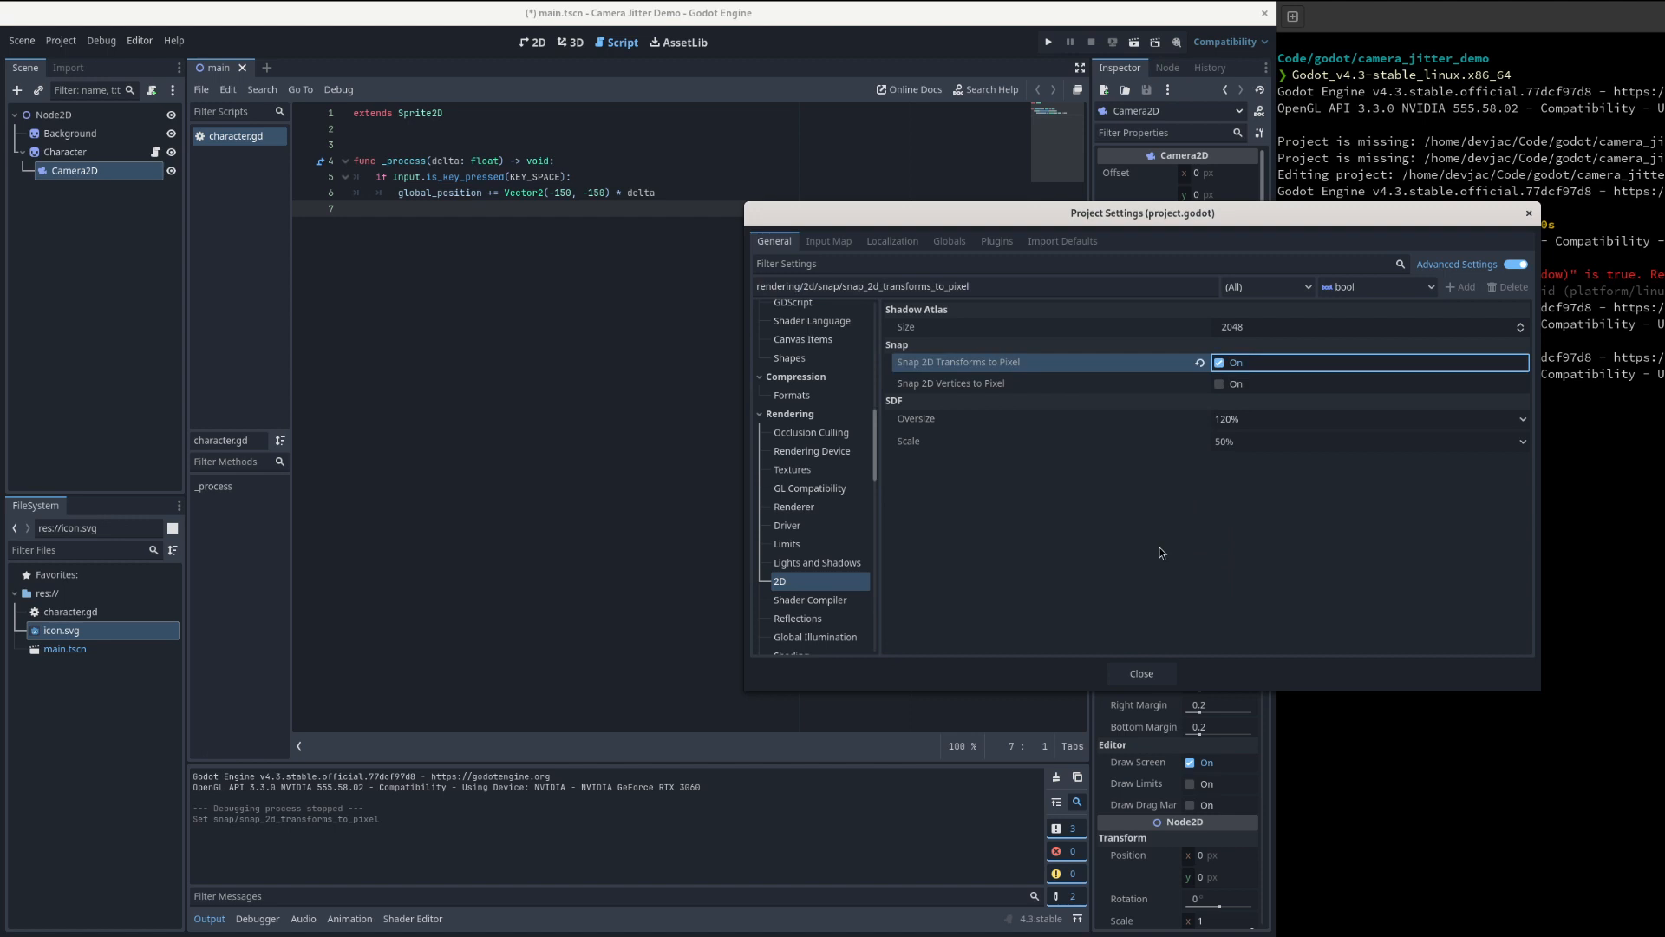
pyautogui.click(1141, 673)
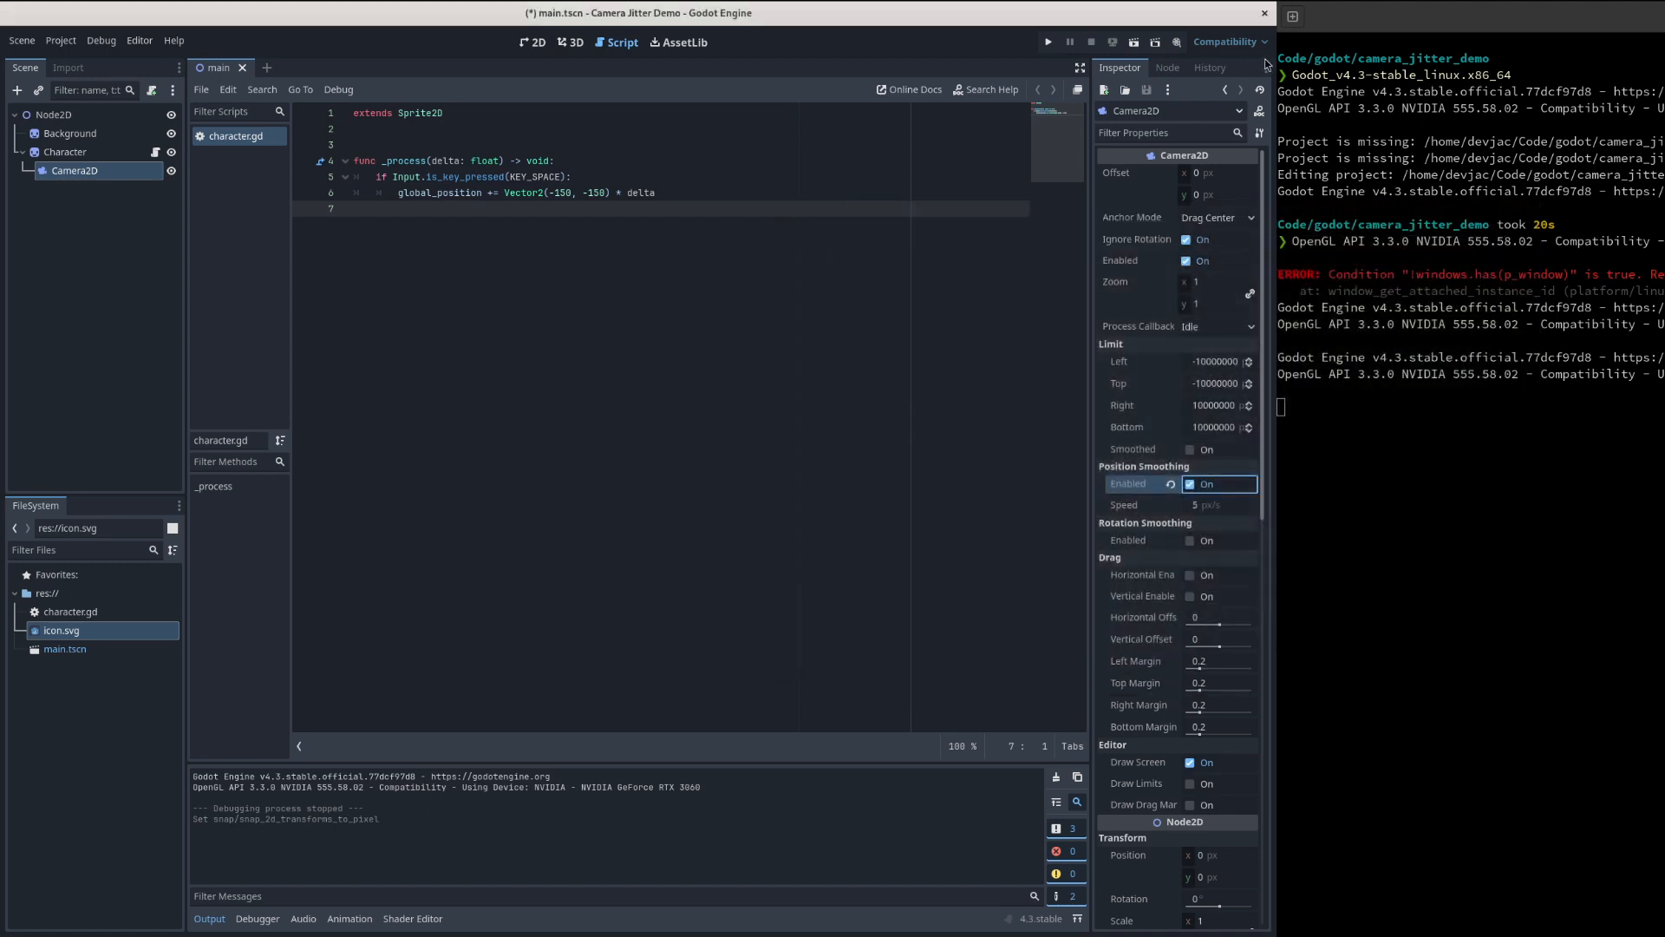
# - Close the editor, relaunch Godot_v4.3-stable_linux.x86_64 from the terminal and reopen the Camera Jitter Demo project
pyautogui.click(1265, 13)
pyautogui.press('Return')
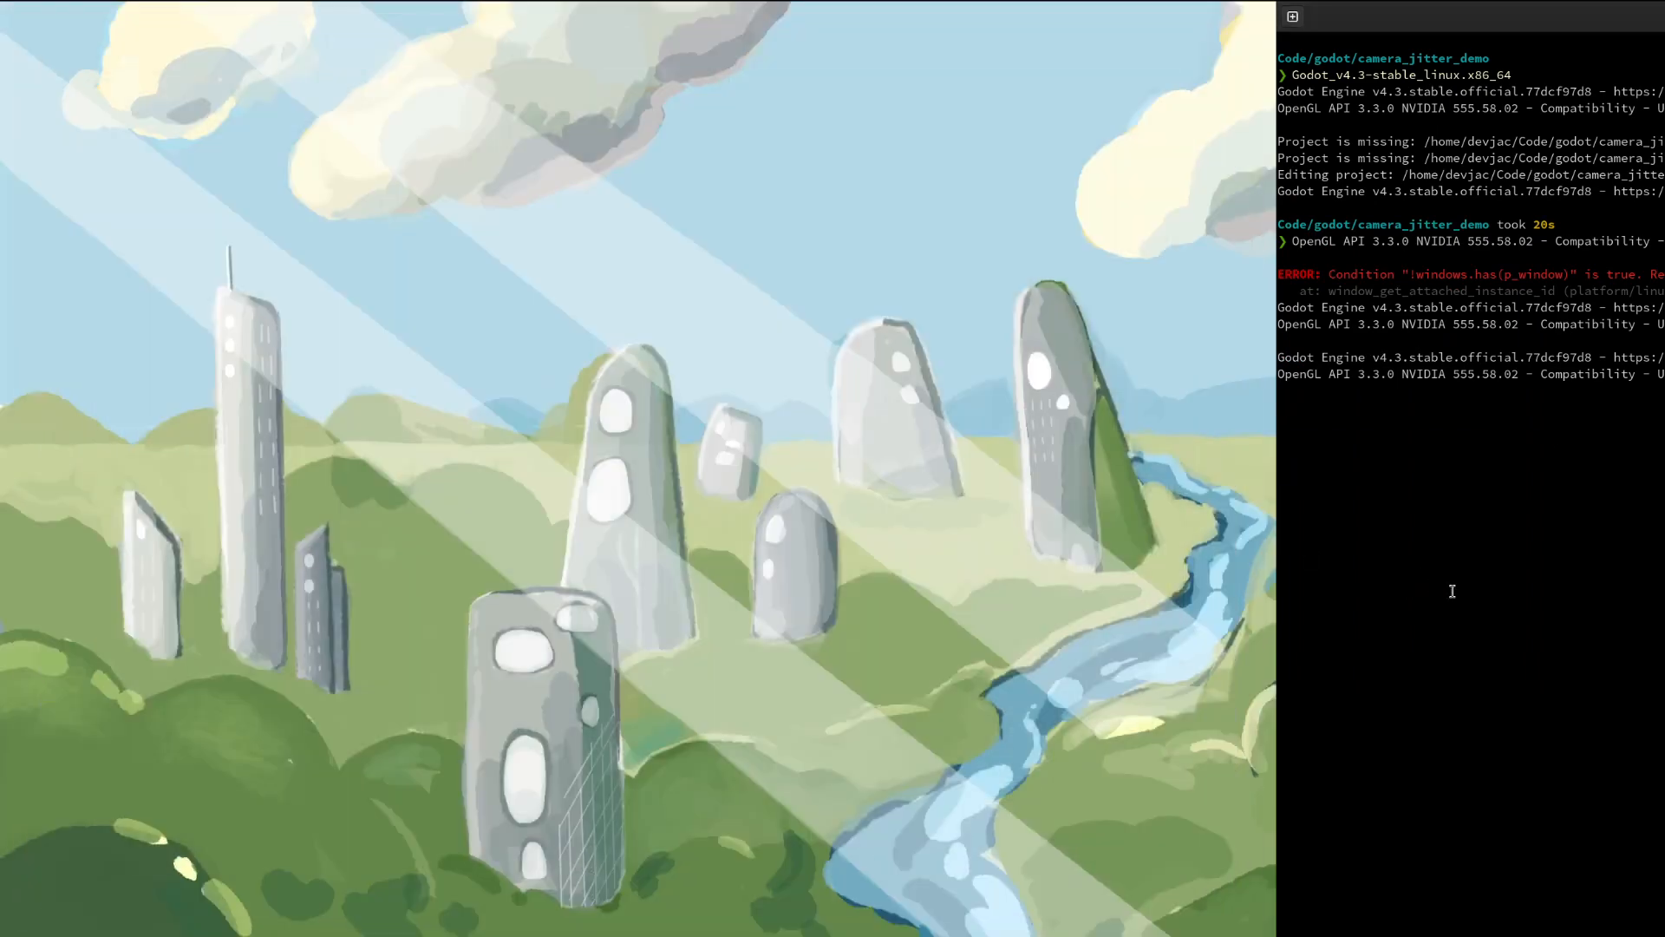
pyautogui.press('Return')
pyautogui.press('Up')
pyautogui.press('Return')
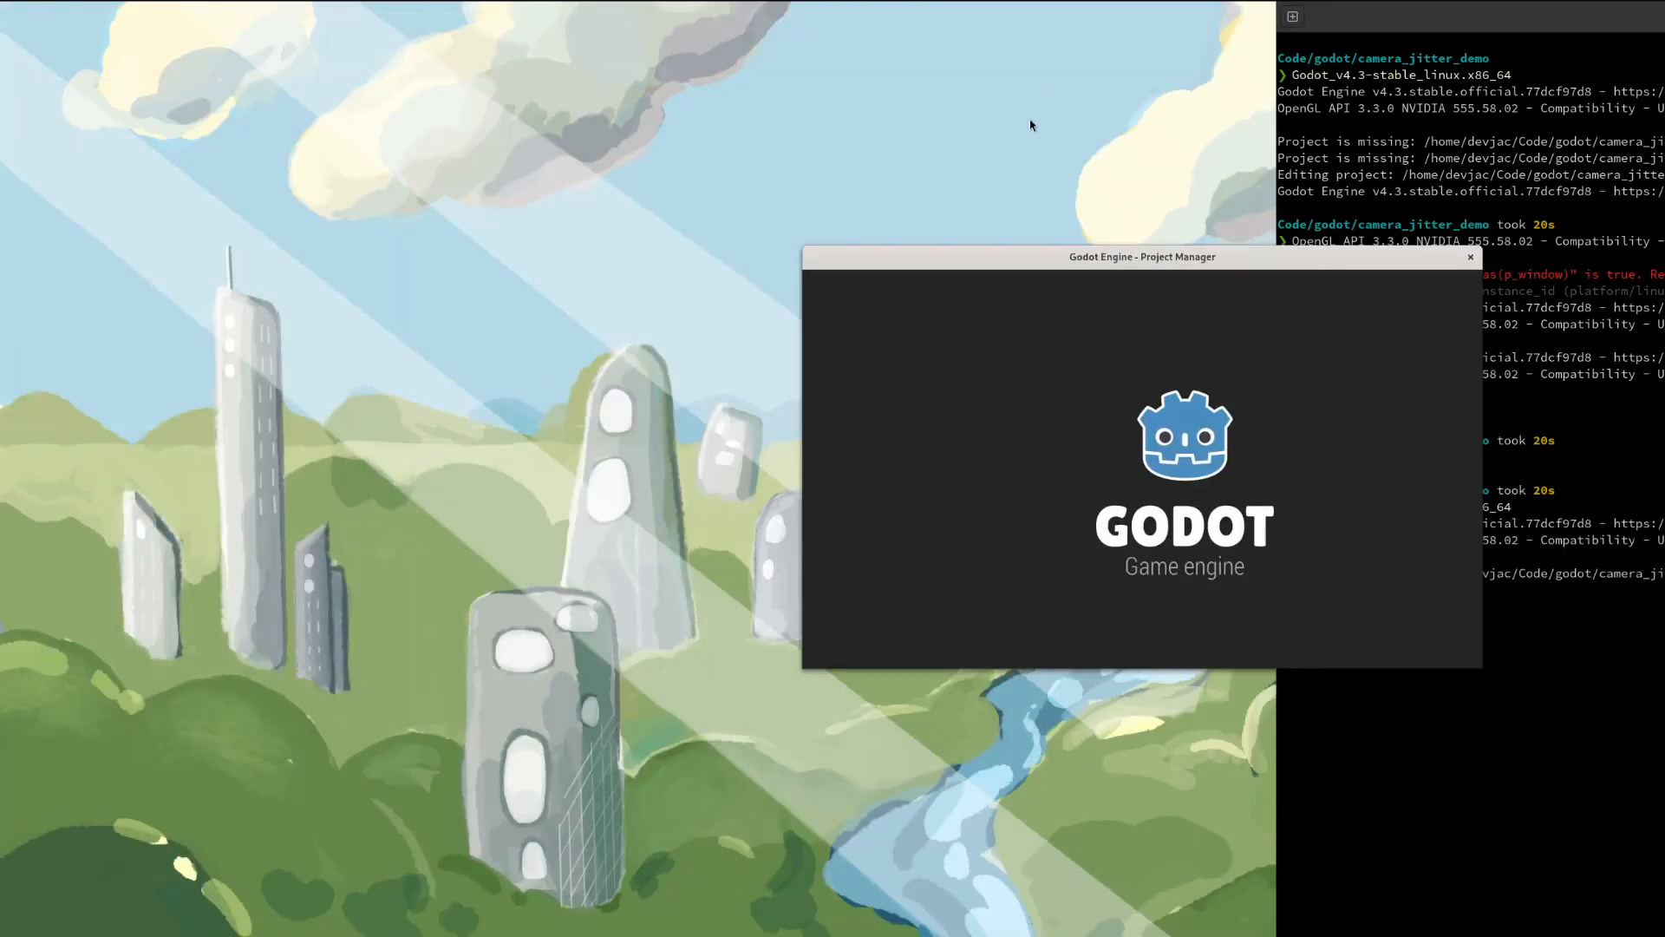
pyautogui.doubleClick(994, 337)
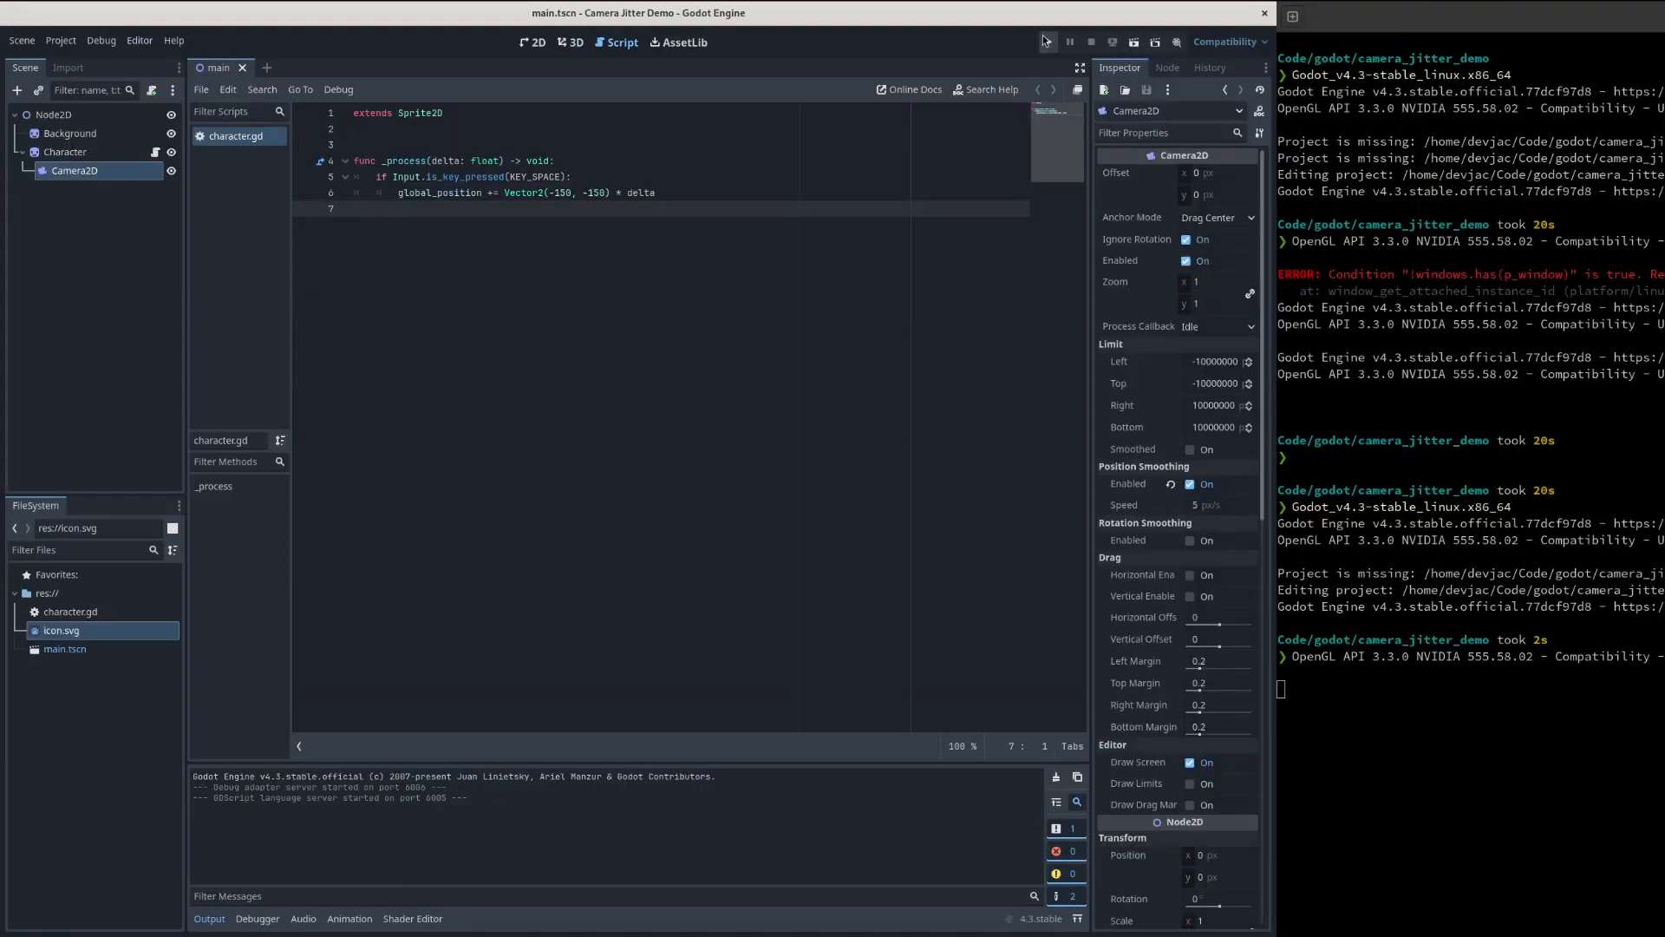
# - Run the project with transform snapping active, test the character's movement and stop the run
pyautogui.click(1048, 42)
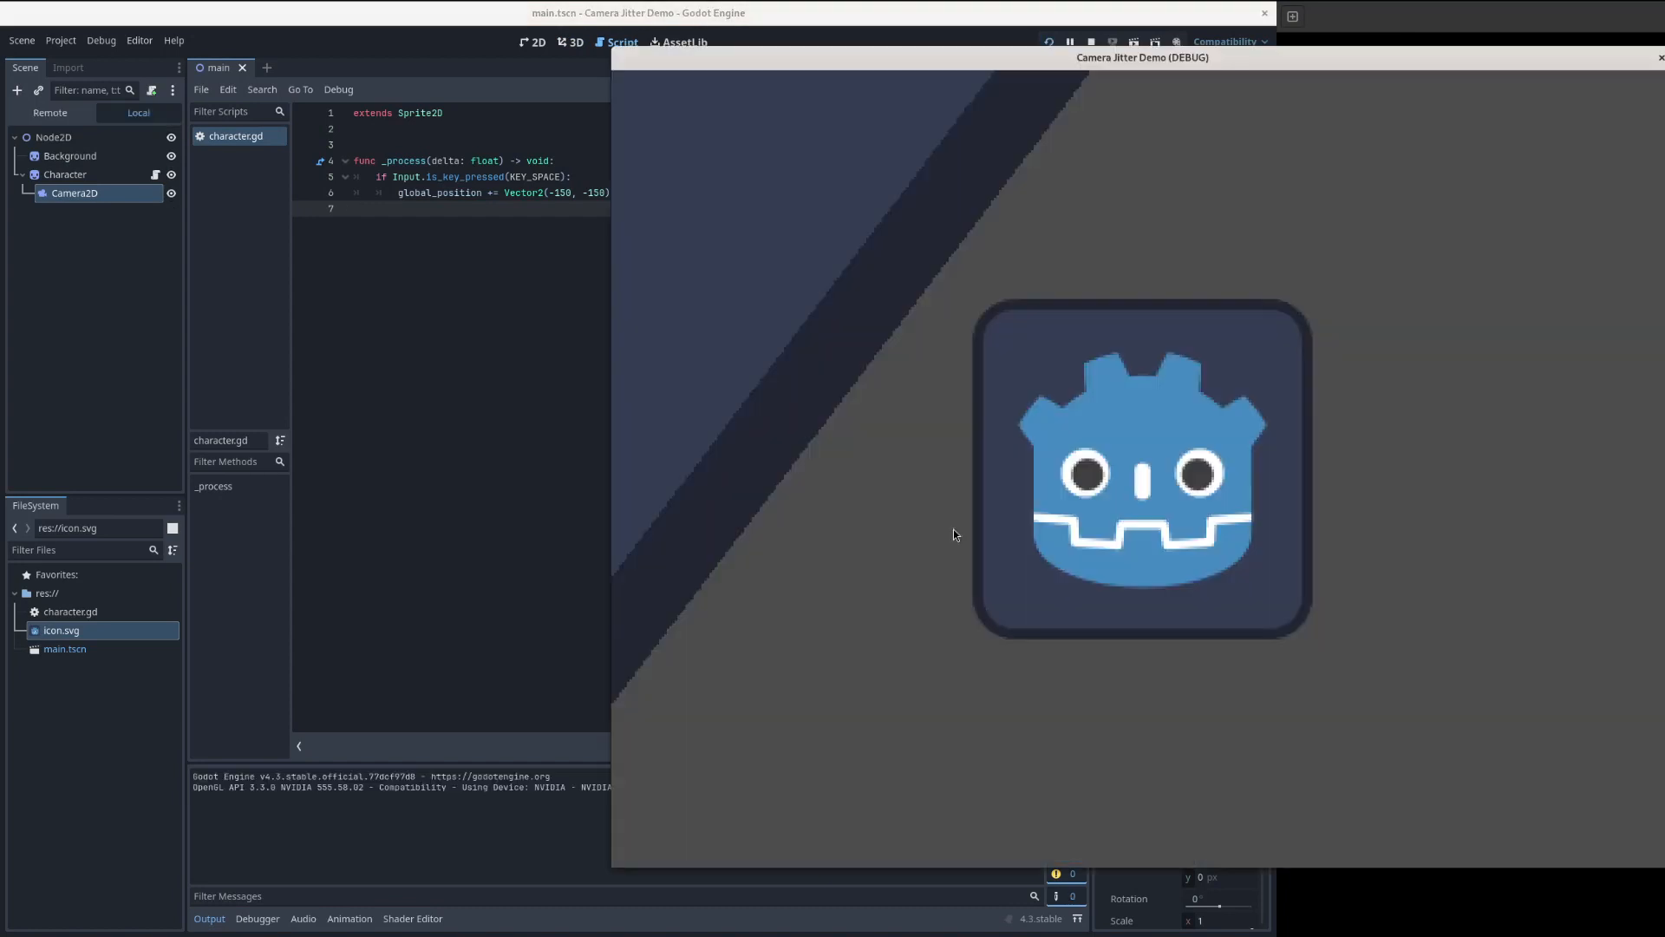
pyautogui.press('space')
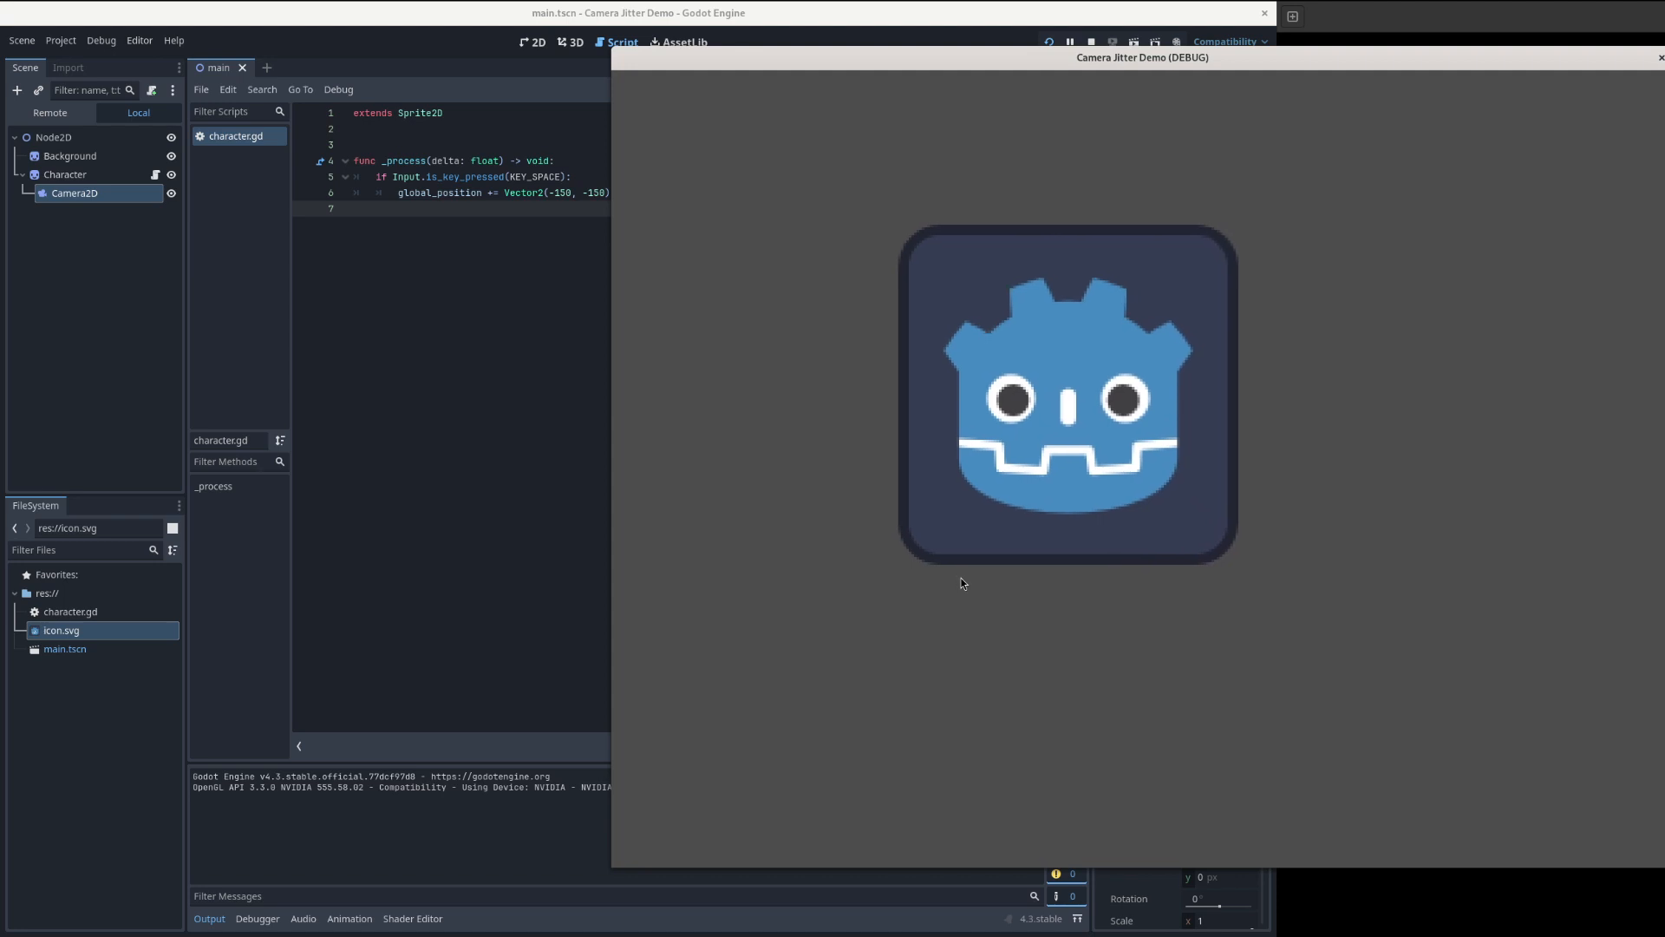
pyautogui.press('space')
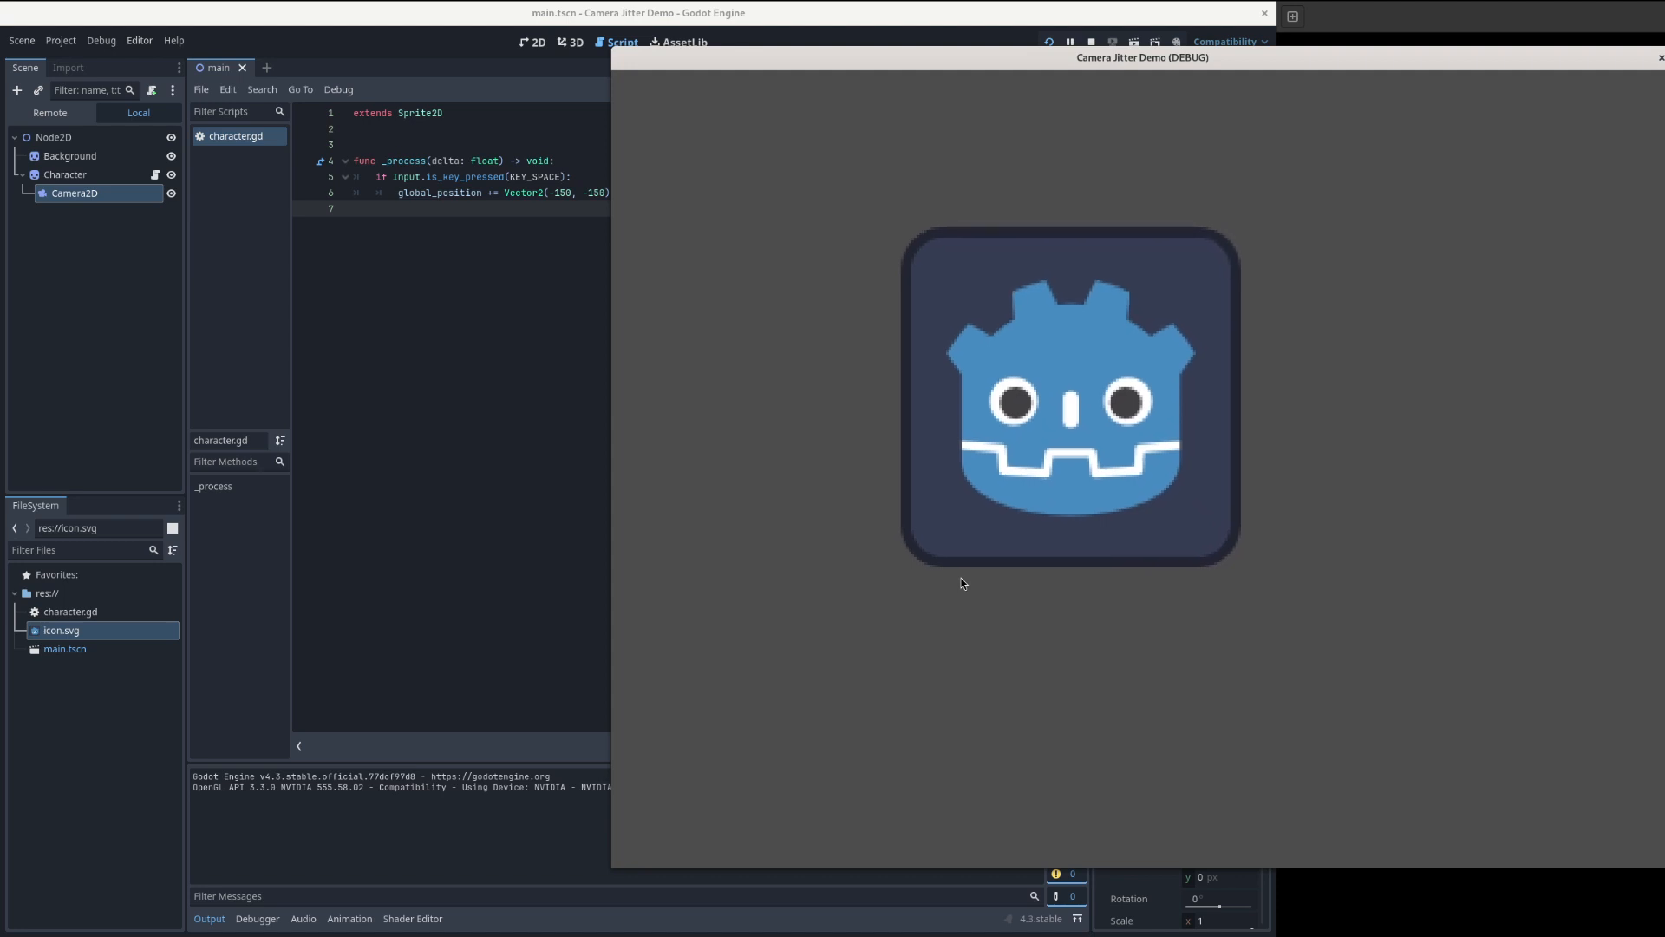
pyautogui.click(1092, 42)
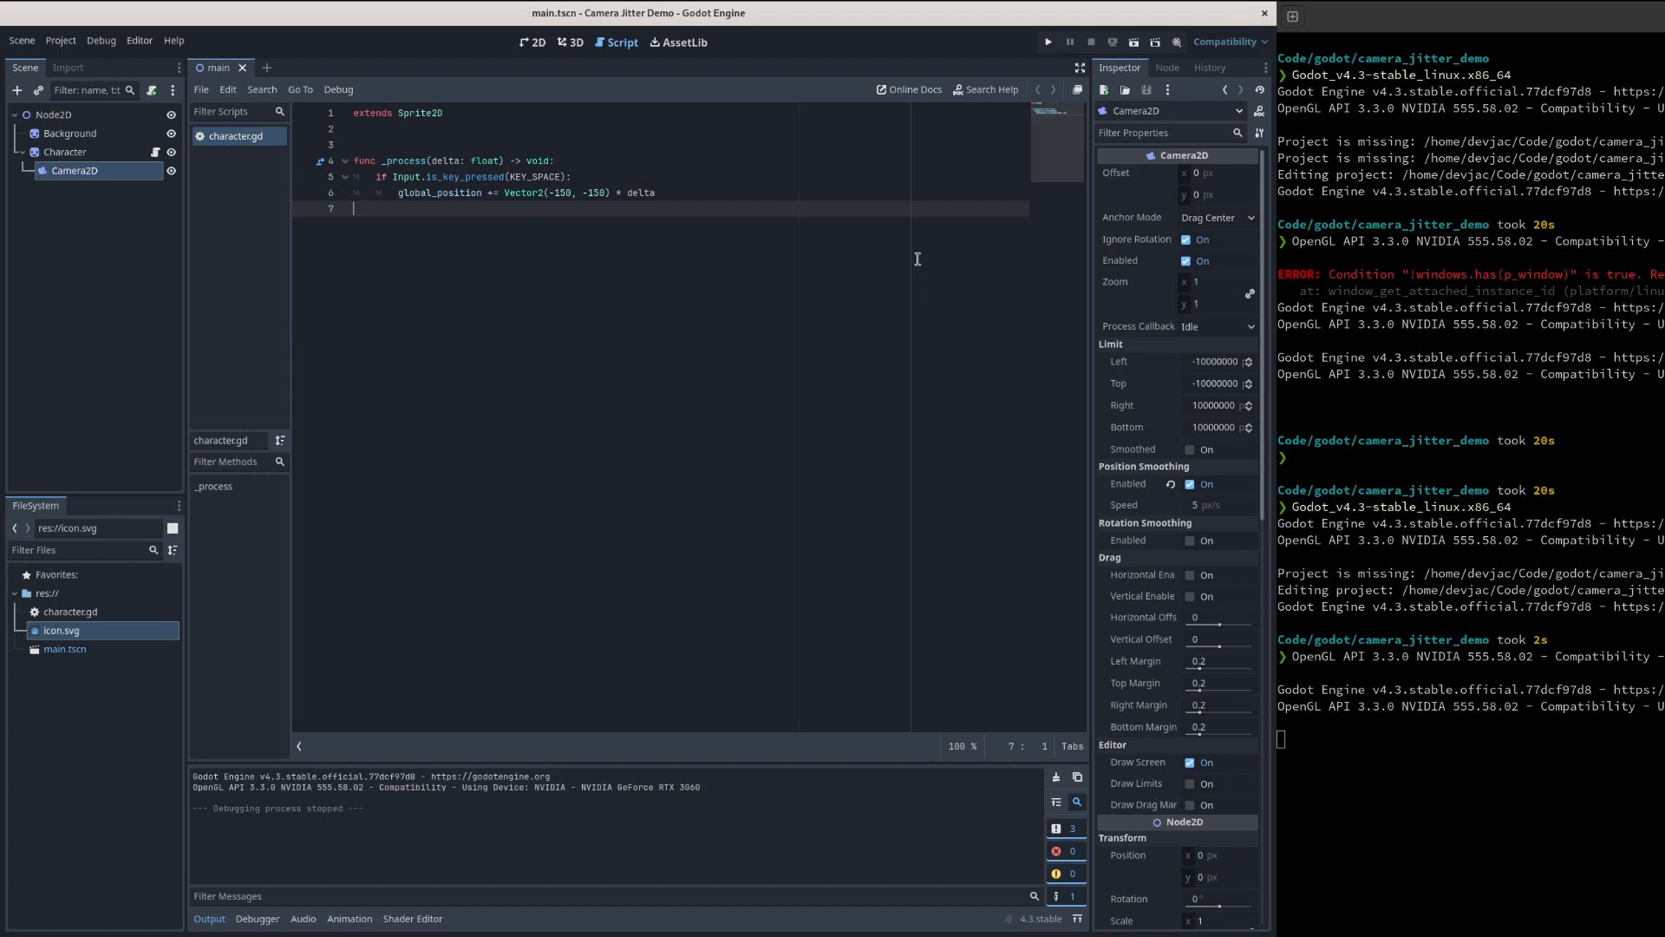
# - Add the line "global_position = global_position.round()" below the movement line in the character script's _process function
pyautogui.click(690, 194)
pyautogui.press('Return')
pyautogui.write('gli')
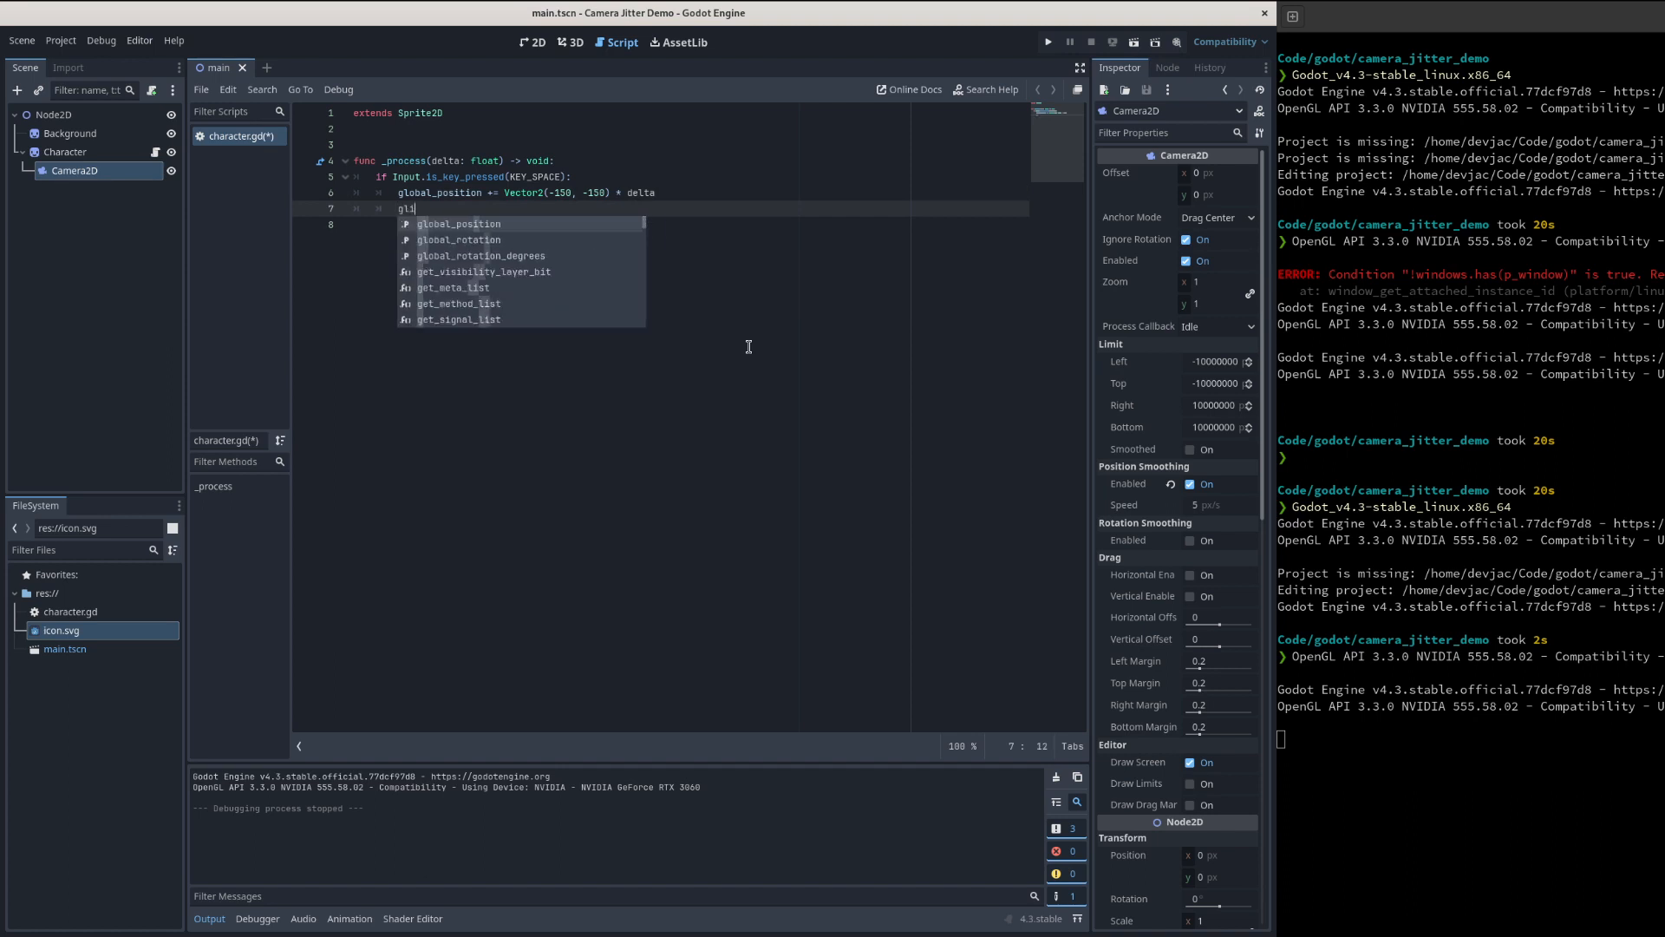
pyautogui.press('Return')
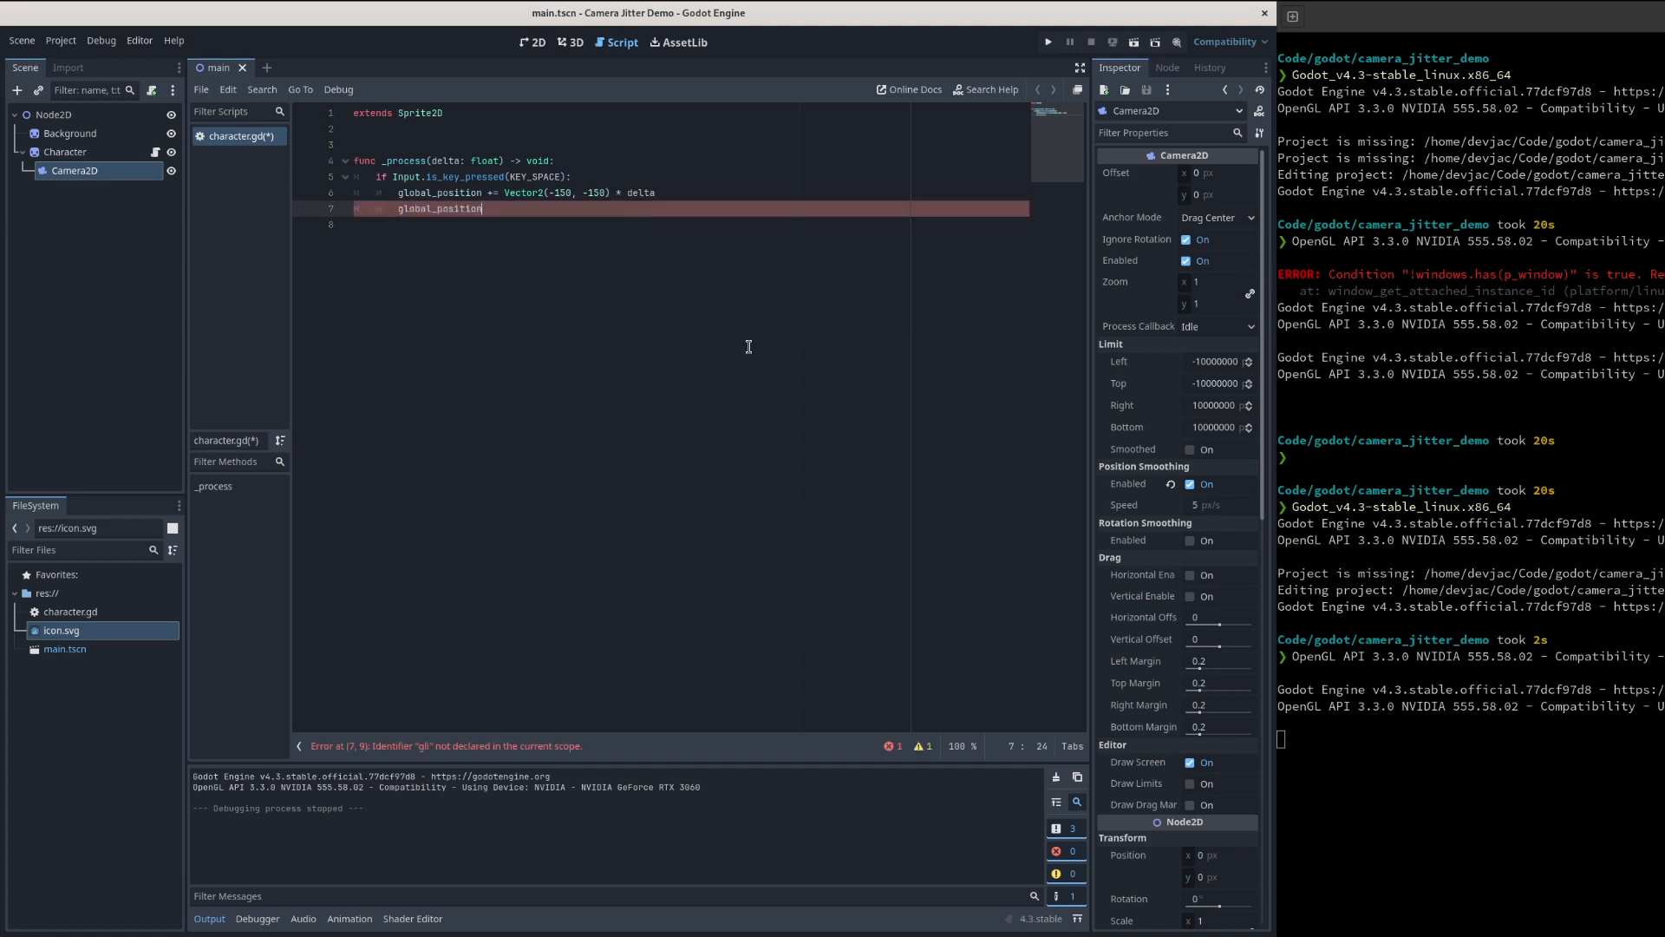
pyautogui.write('= global_')
pyautogui.press('Return')
pyautogui.write('.round()')
pyautogui.click(762, 353)
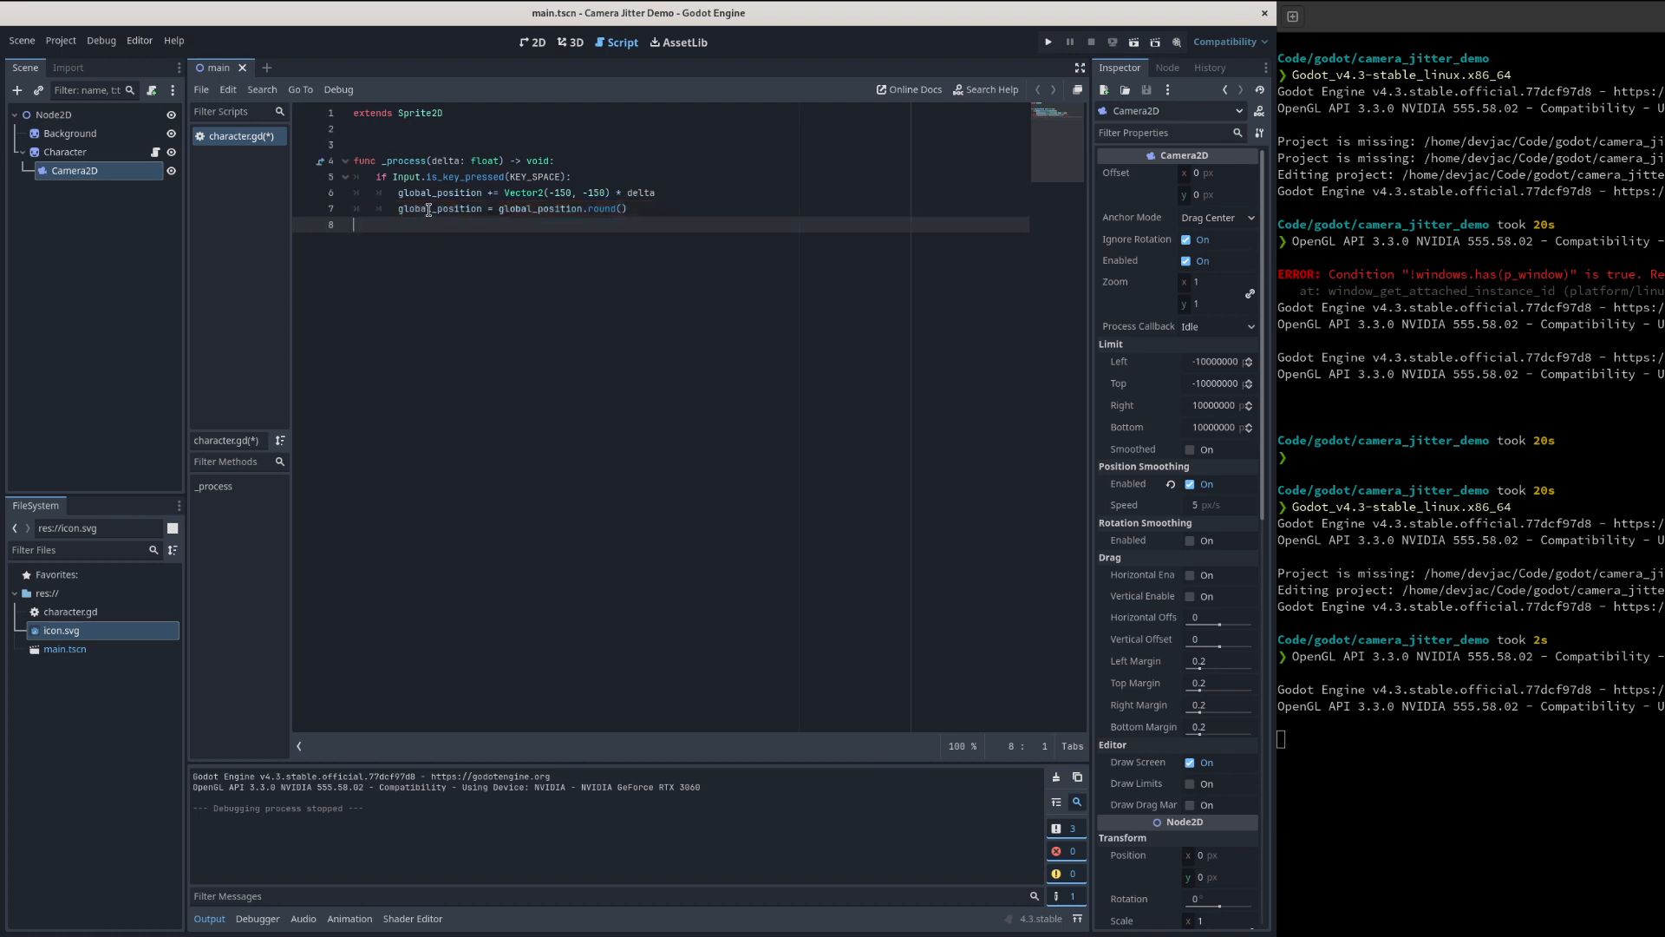
pyautogui.moveTo(399, 208); pyautogui.dragTo(640, 211)
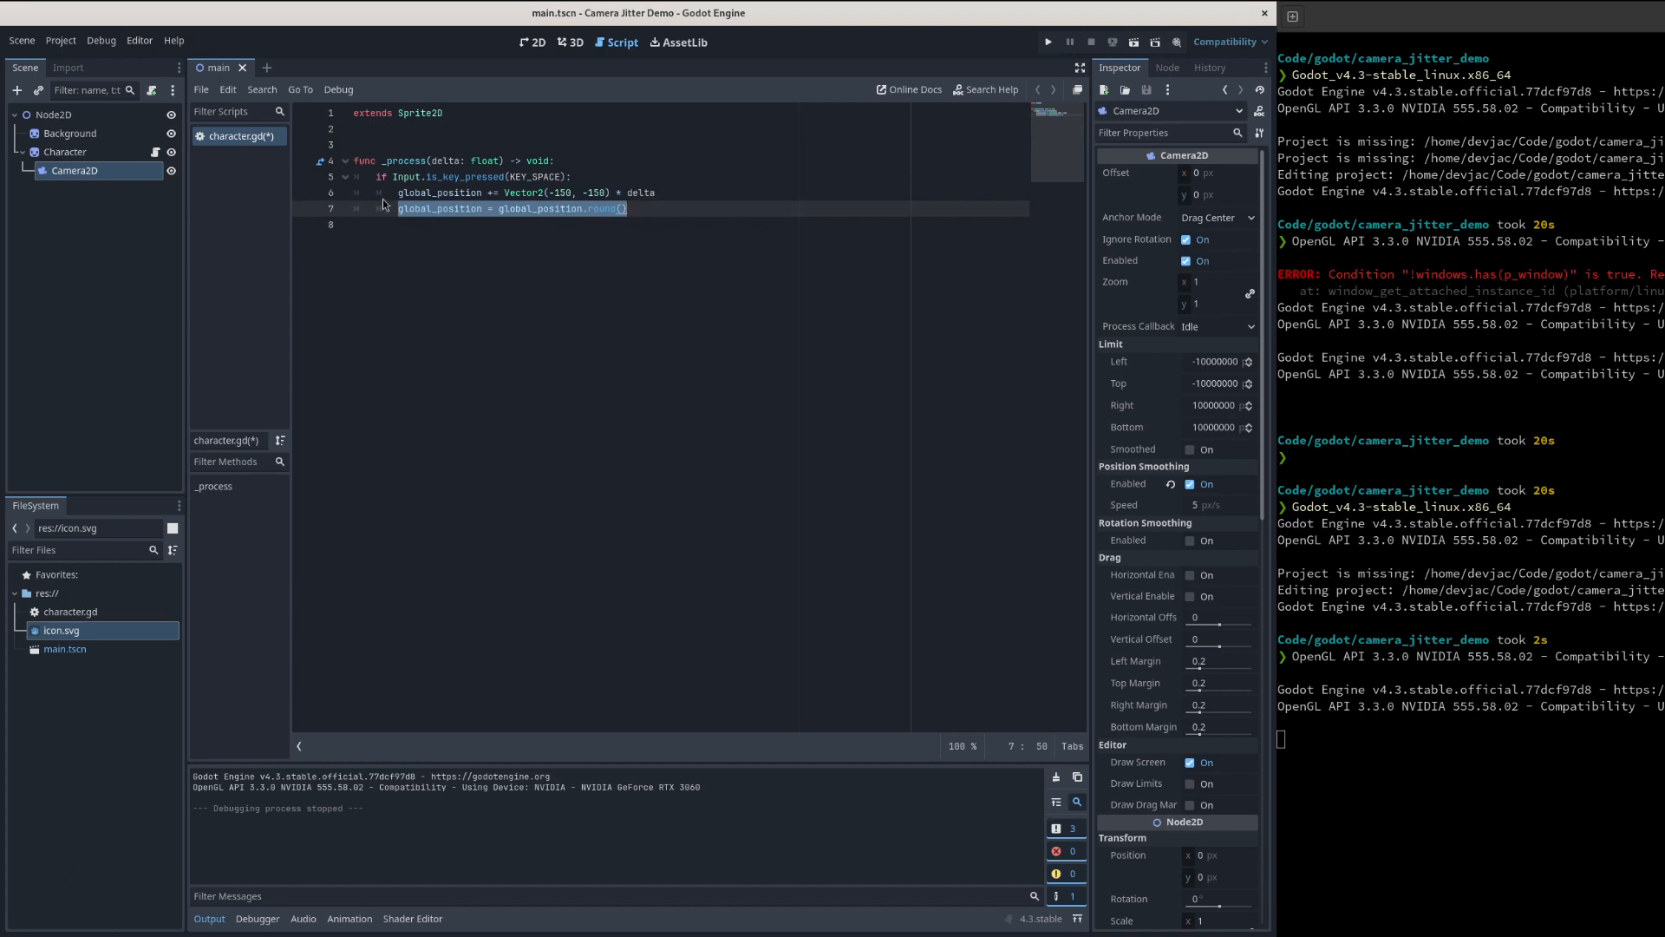
# - Attach a new script camera_2d.gd to the Camera2D node and delete its _ready function and template comments
pyautogui.click(152, 91)
pyautogui.click(1204, 568)
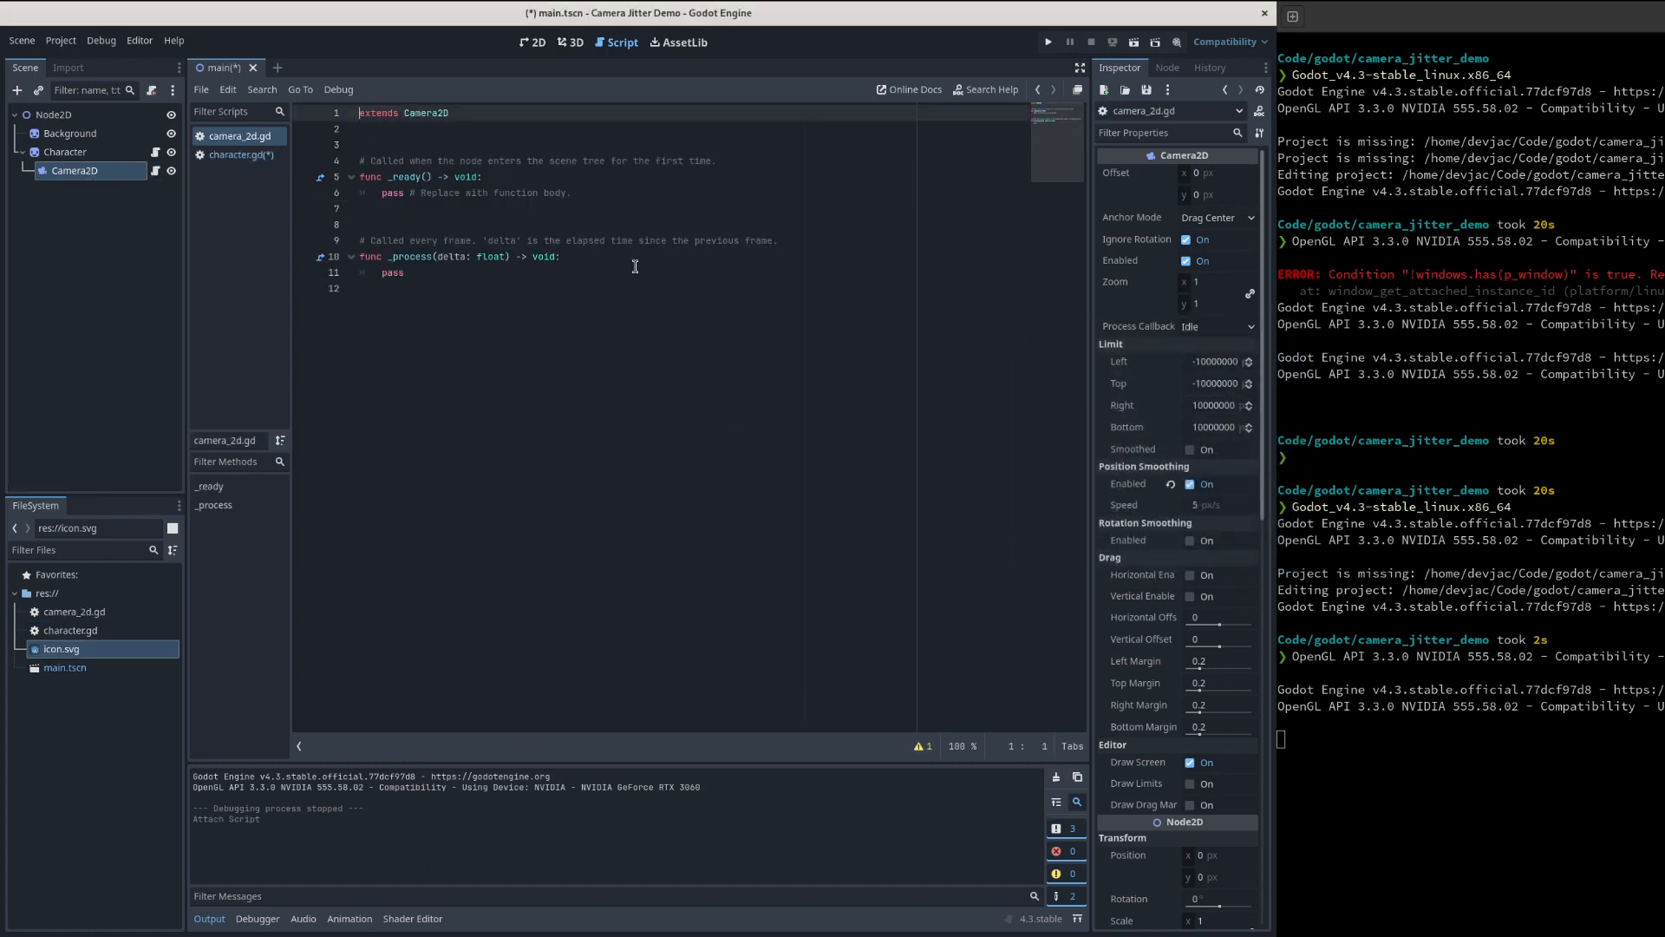
pyautogui.click(785, 239)
pyautogui.keyDown('shift'); pyautogui.moveTo(314, 121); pyautogui.dragTo(312, 144); pyautogui.keyUp('shift')
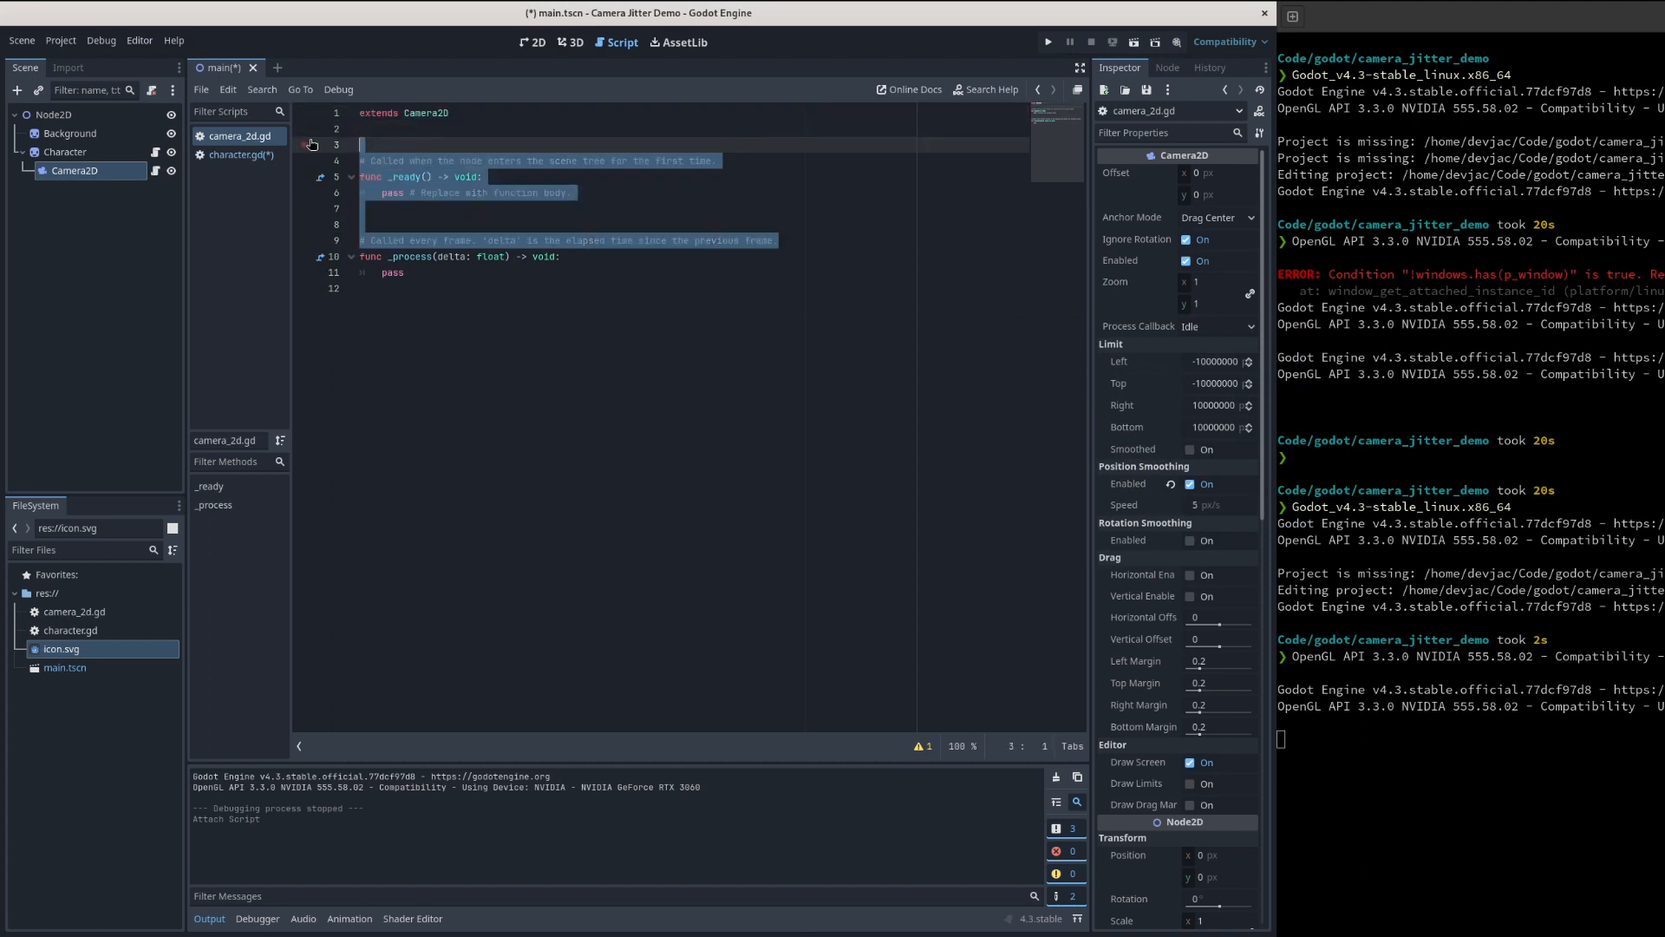
pyautogui.press('BackSpace')
# - Replace pass in the camera script's _process function with "global_position = global_position.round()"
pyautogui.click(472, 178)
pyautogui.press('BackSpace')
pyautogui.press('BackSpace')
pyautogui.press('BackSpace')
pyautogui.press('BackSpace')
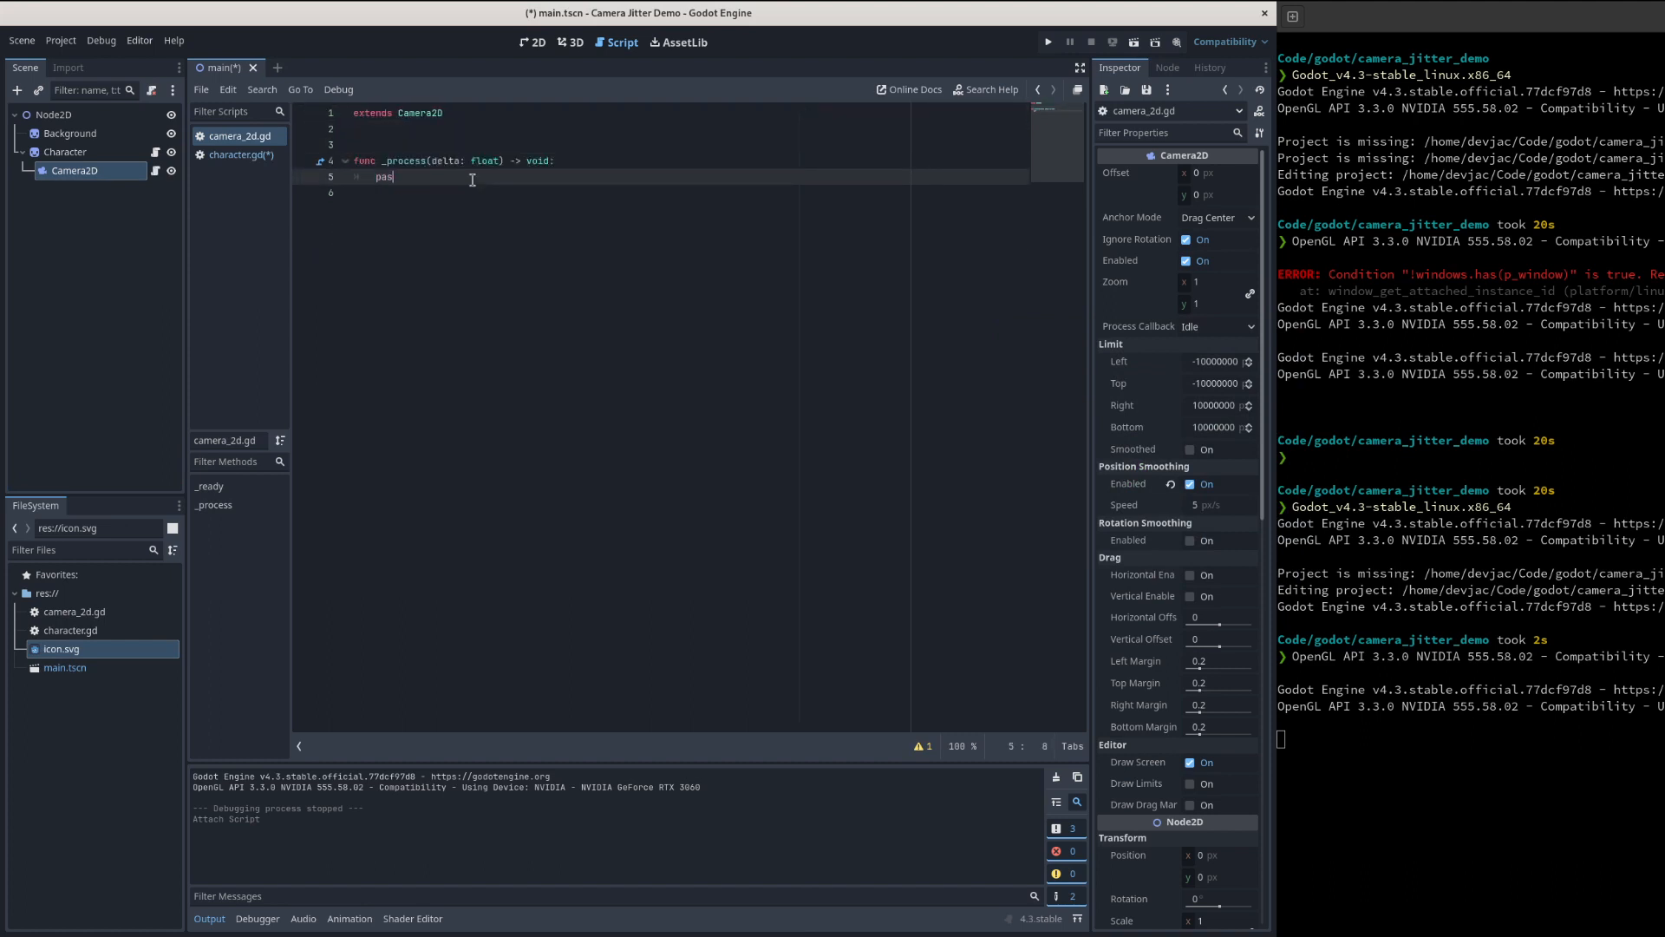
pyautogui.write('glo')
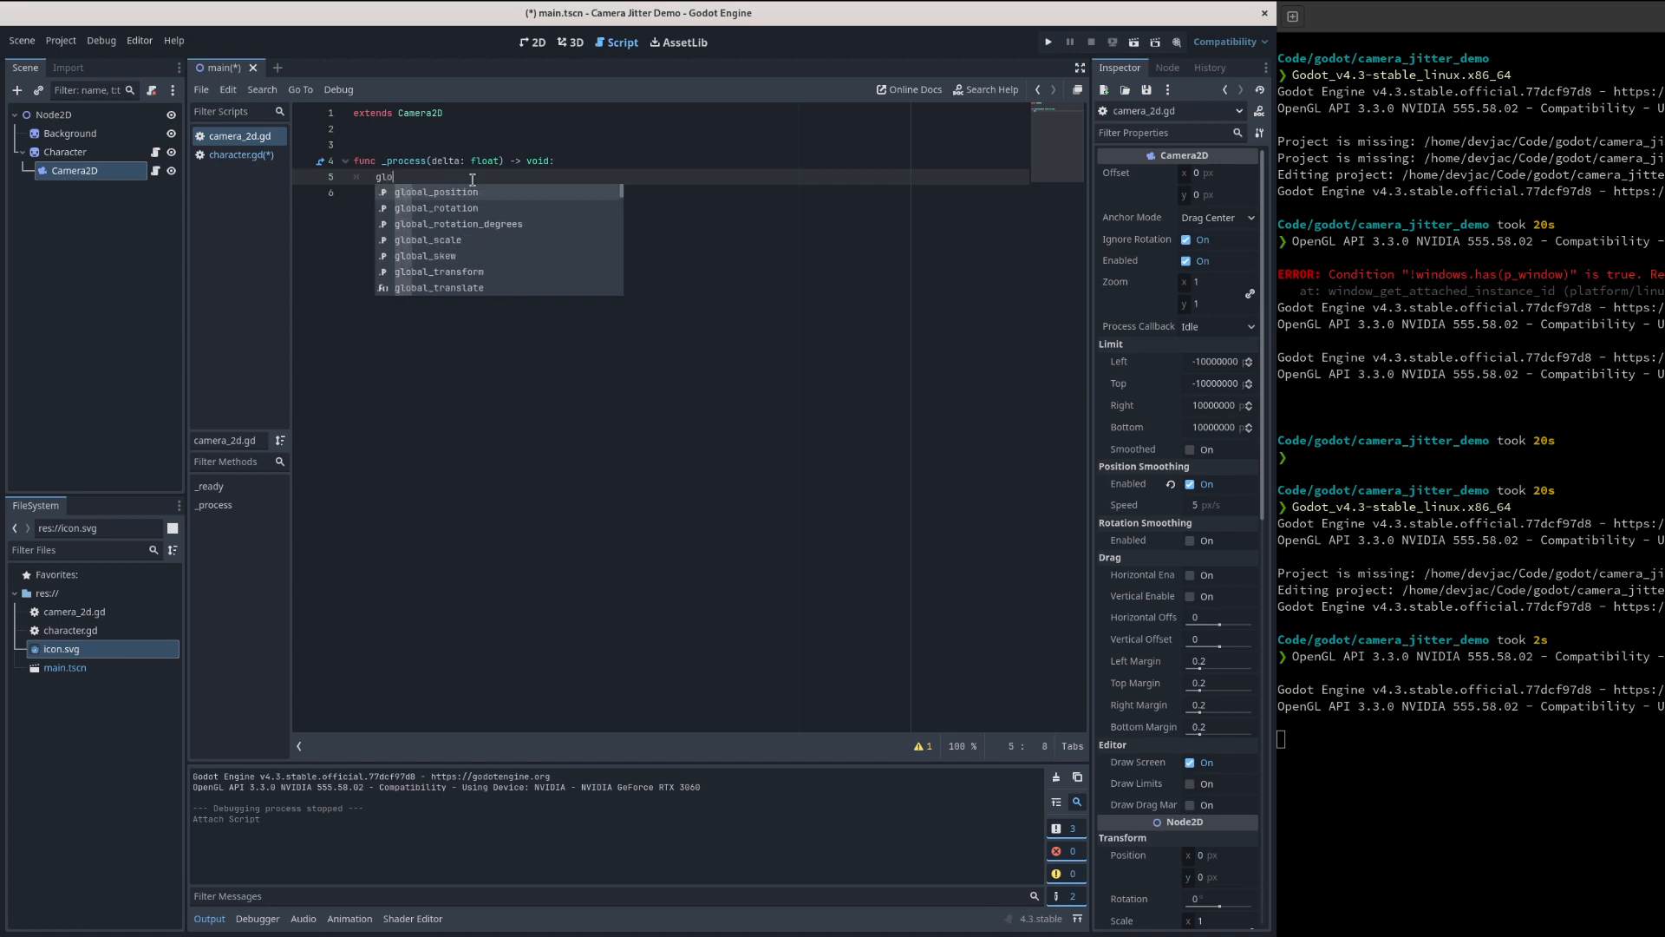
pyautogui.write('bal_position = global_position')
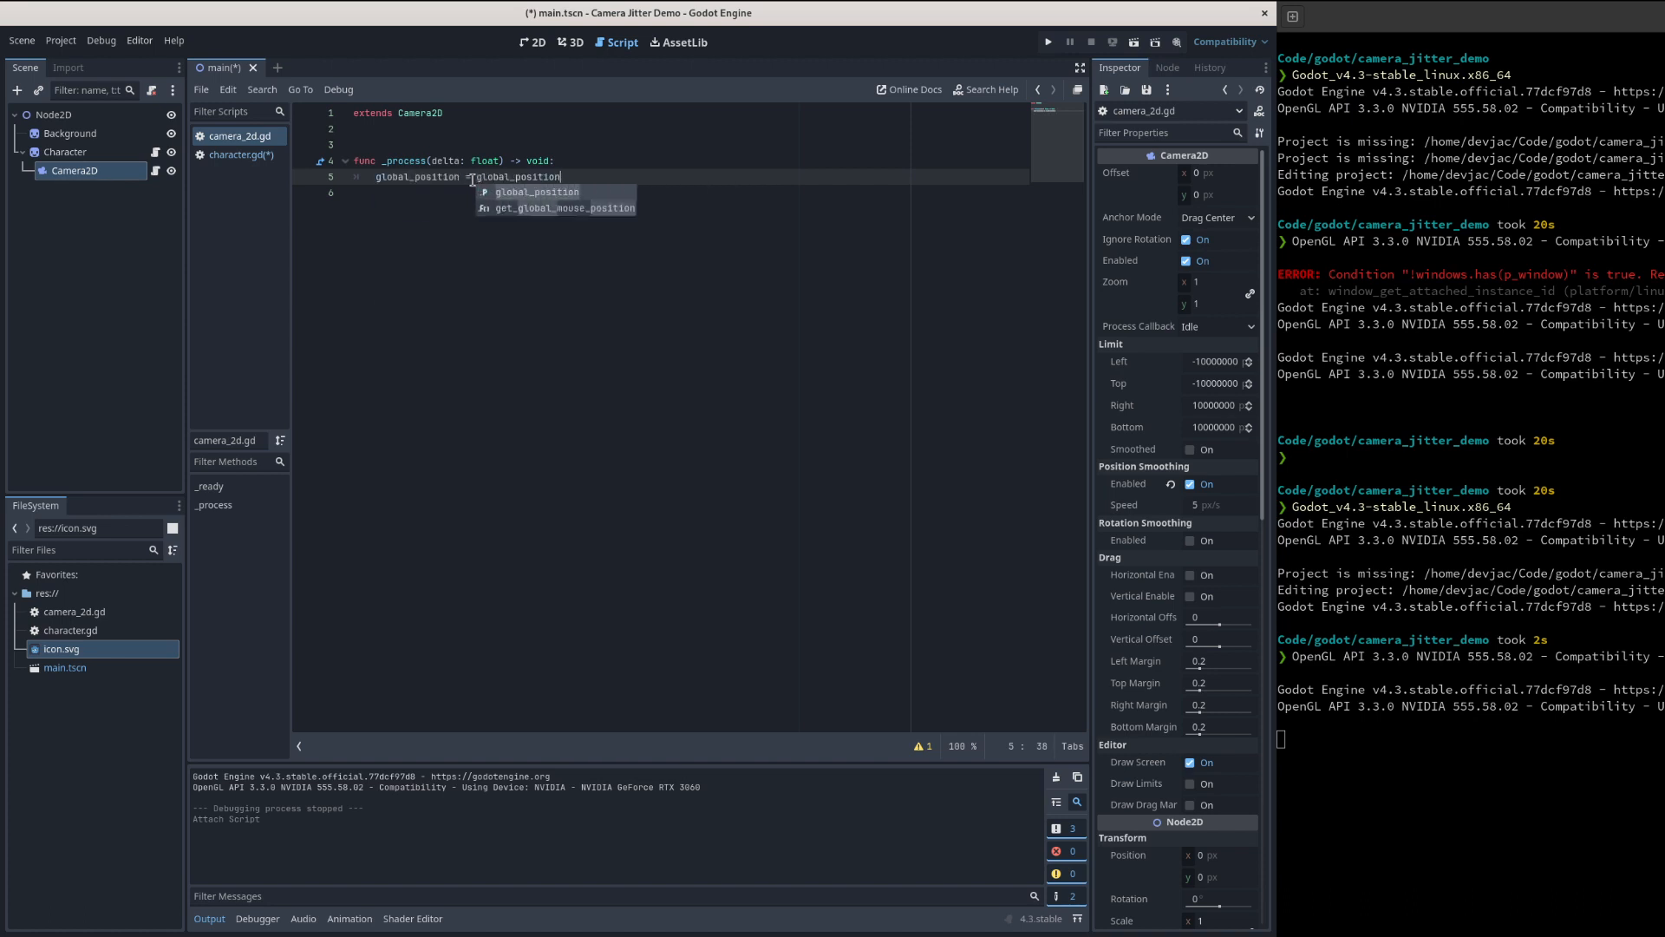
pyautogui.write('.round()')
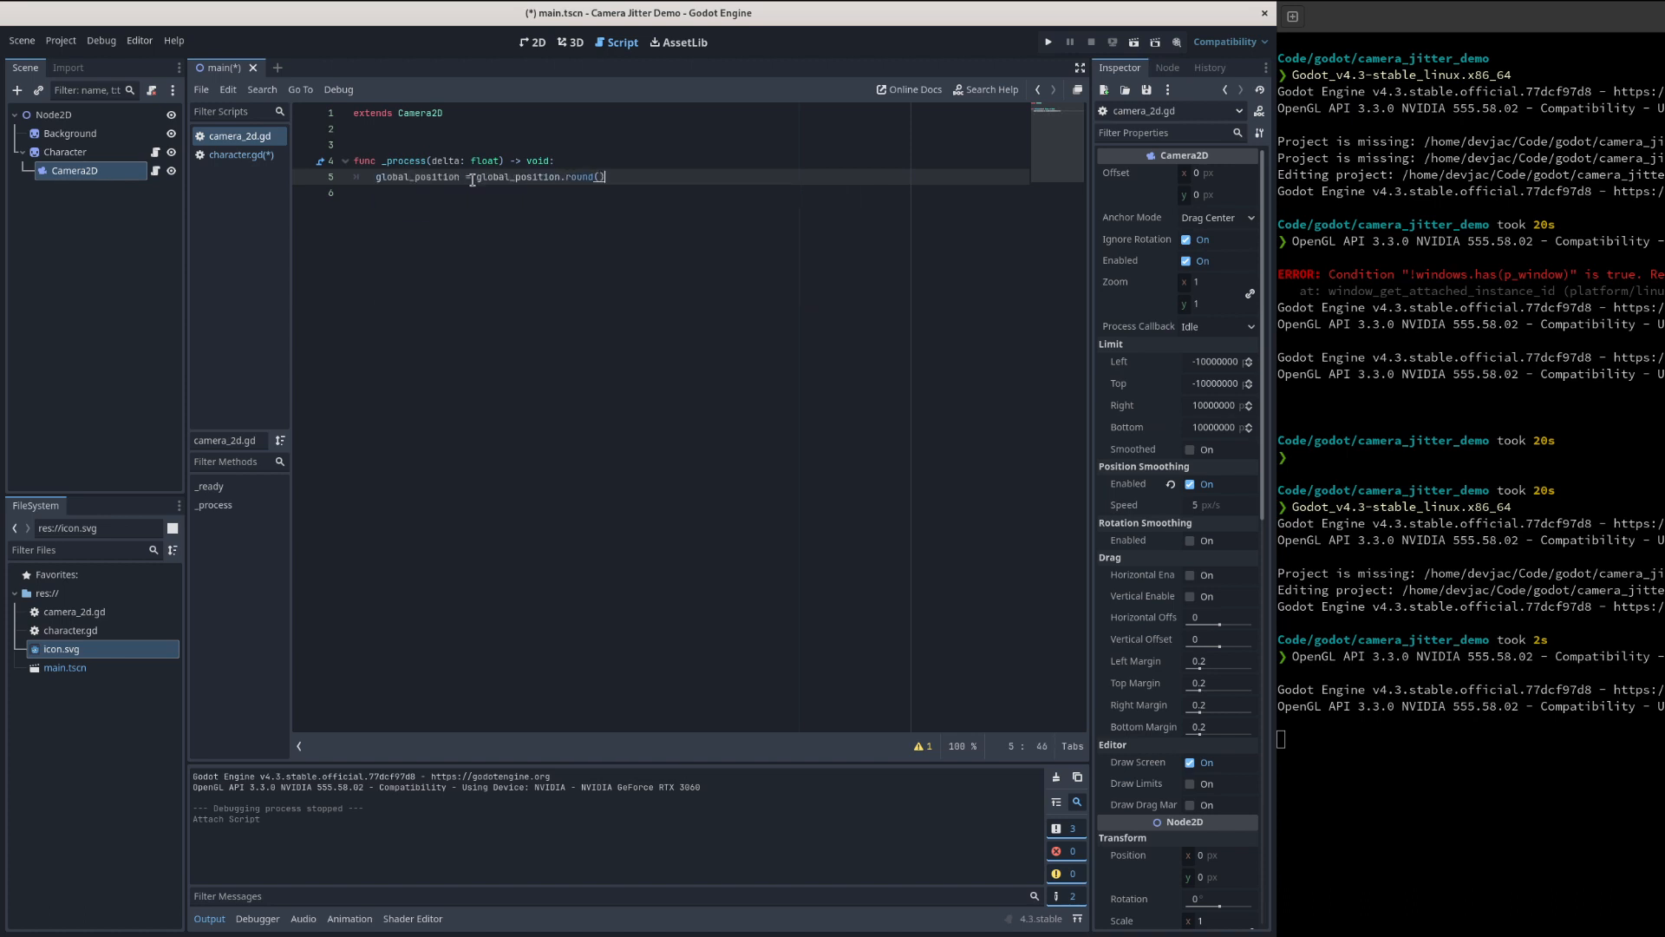
pyautogui.click(655, 328)
pyautogui.moveTo(606, 178); pyautogui.dragTo(375, 178)
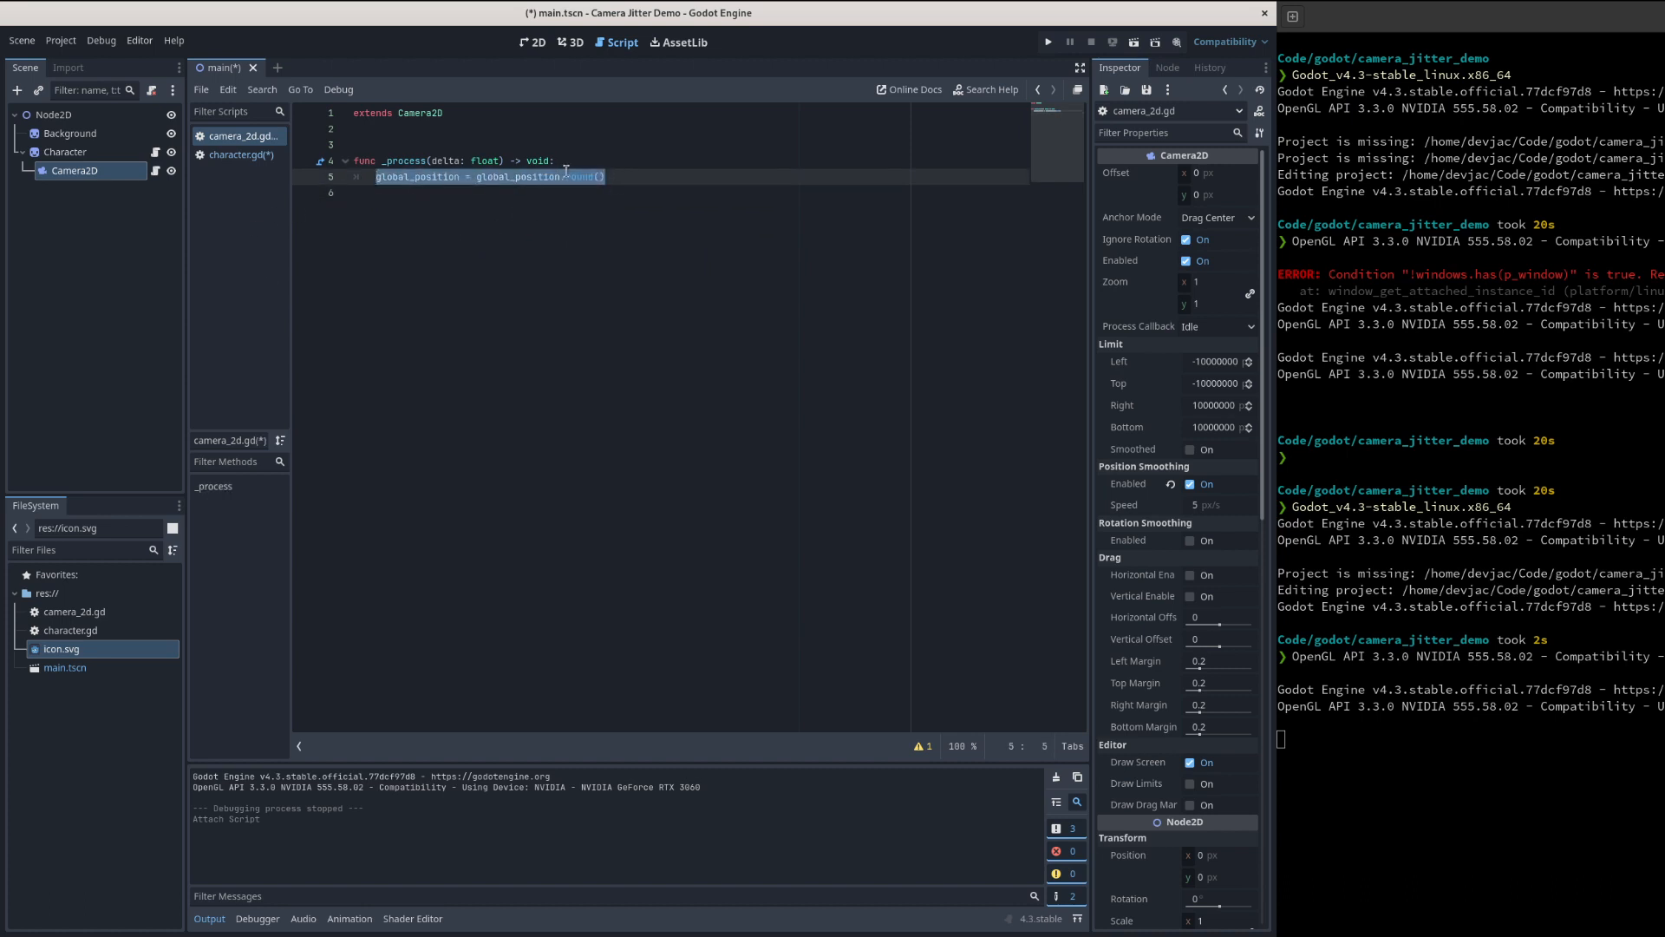
# - Show the character script, run the project with both positions rounded and move the character across the background
pyautogui.click(103, 154)
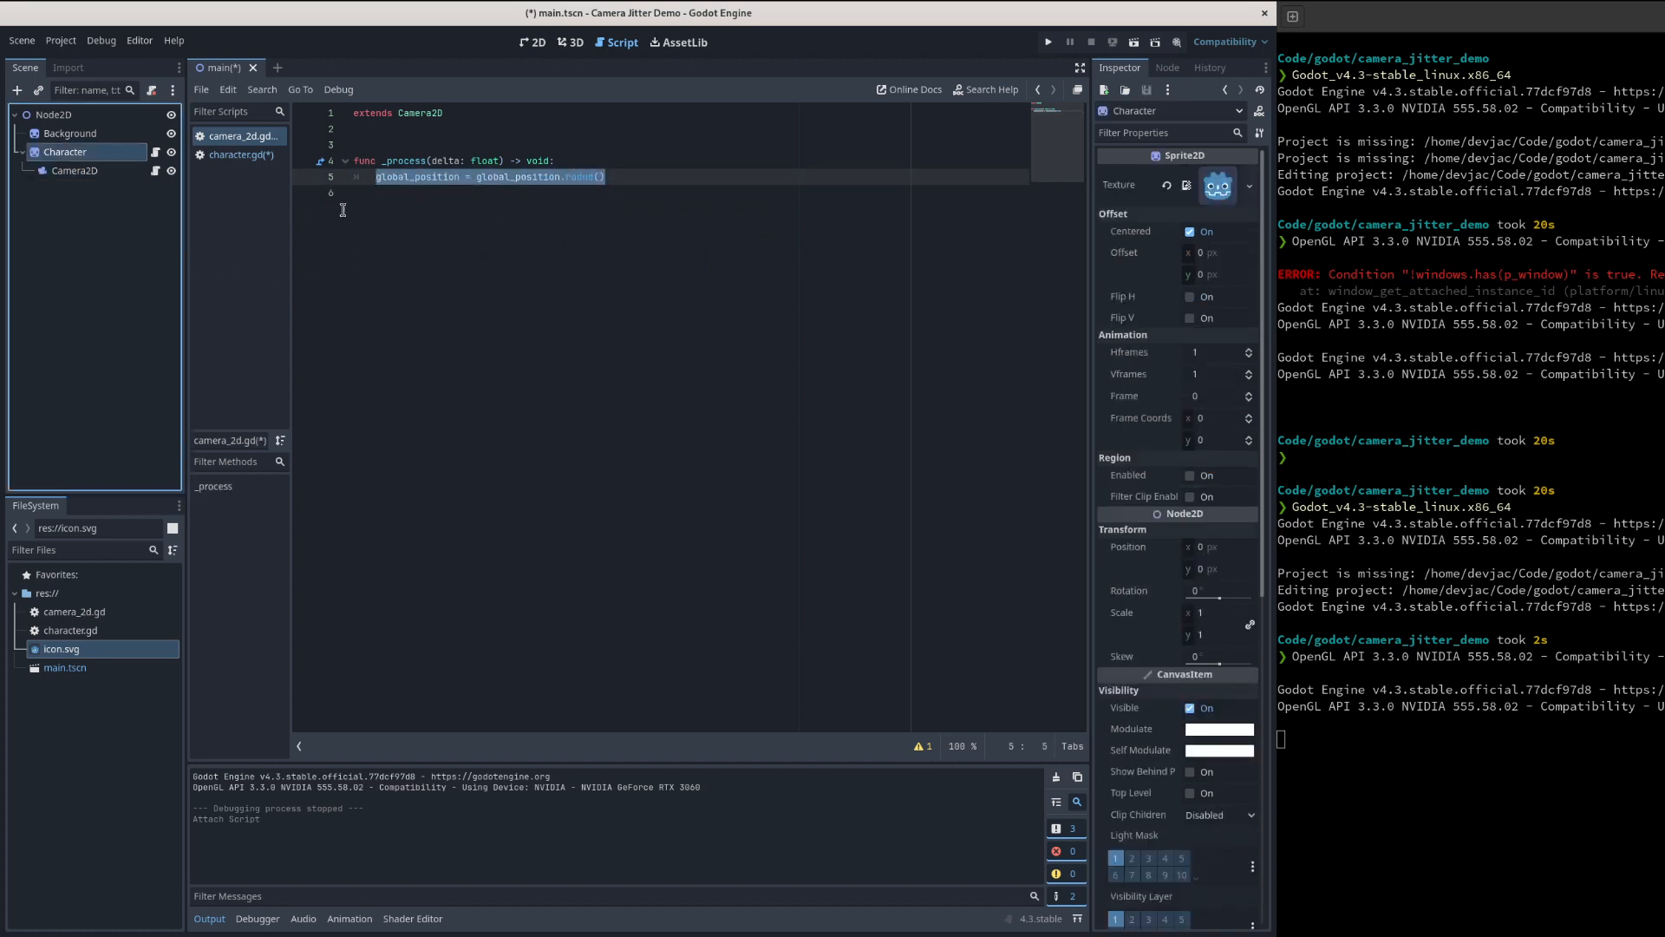
pyautogui.click(155, 151)
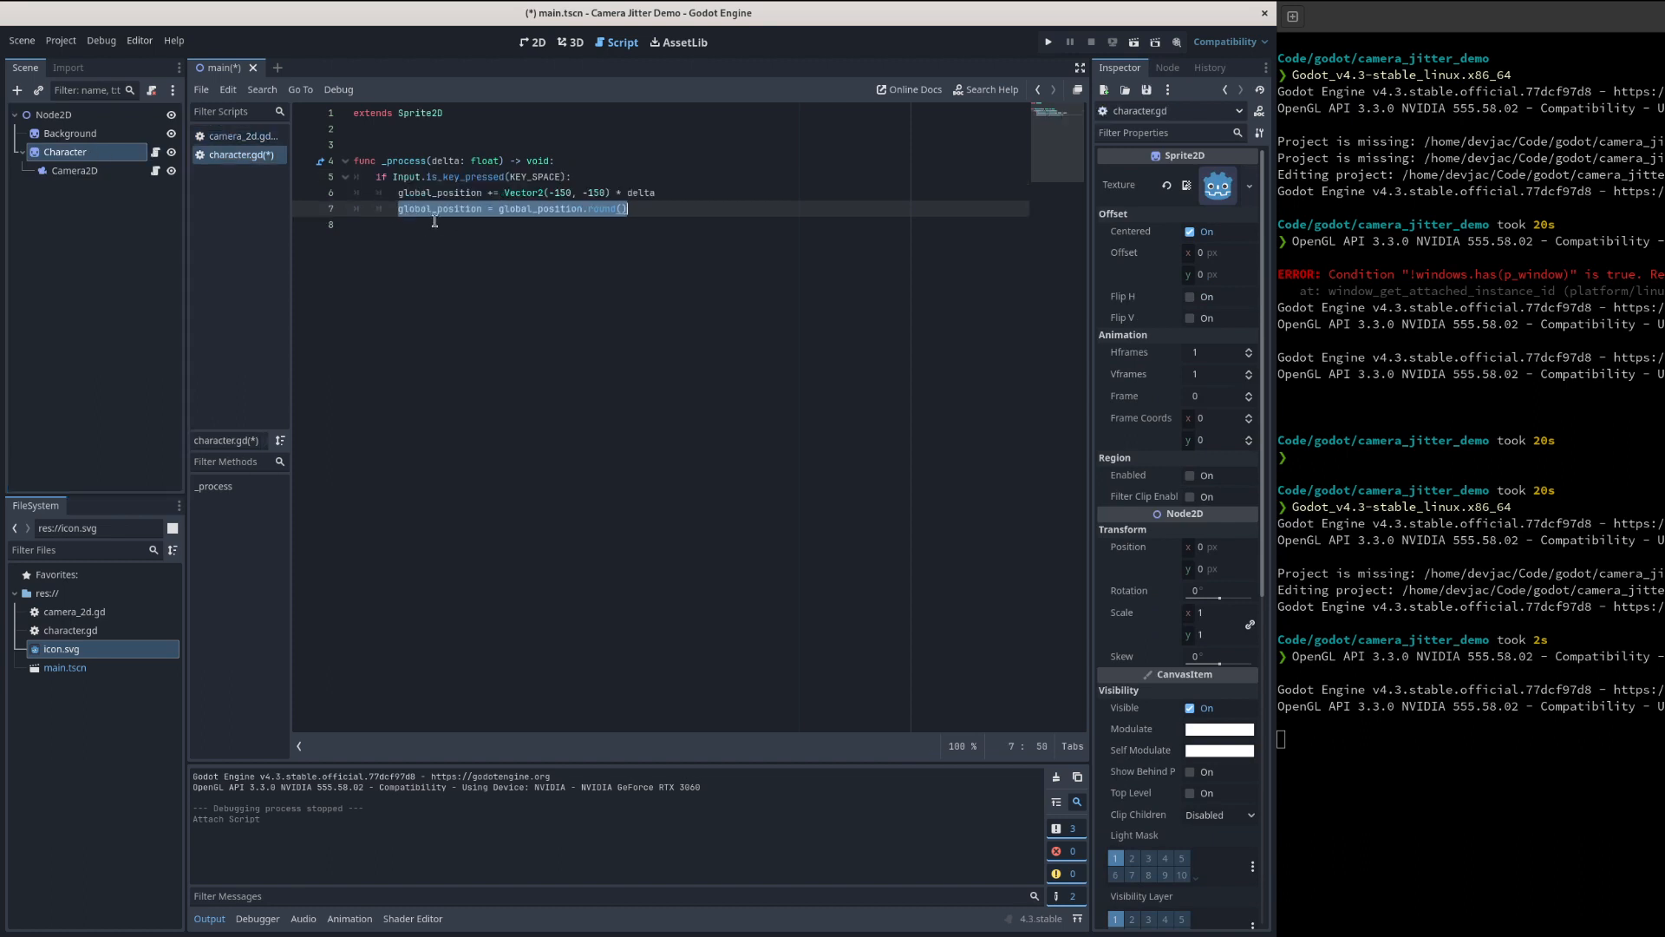
pyautogui.click(1048, 42)
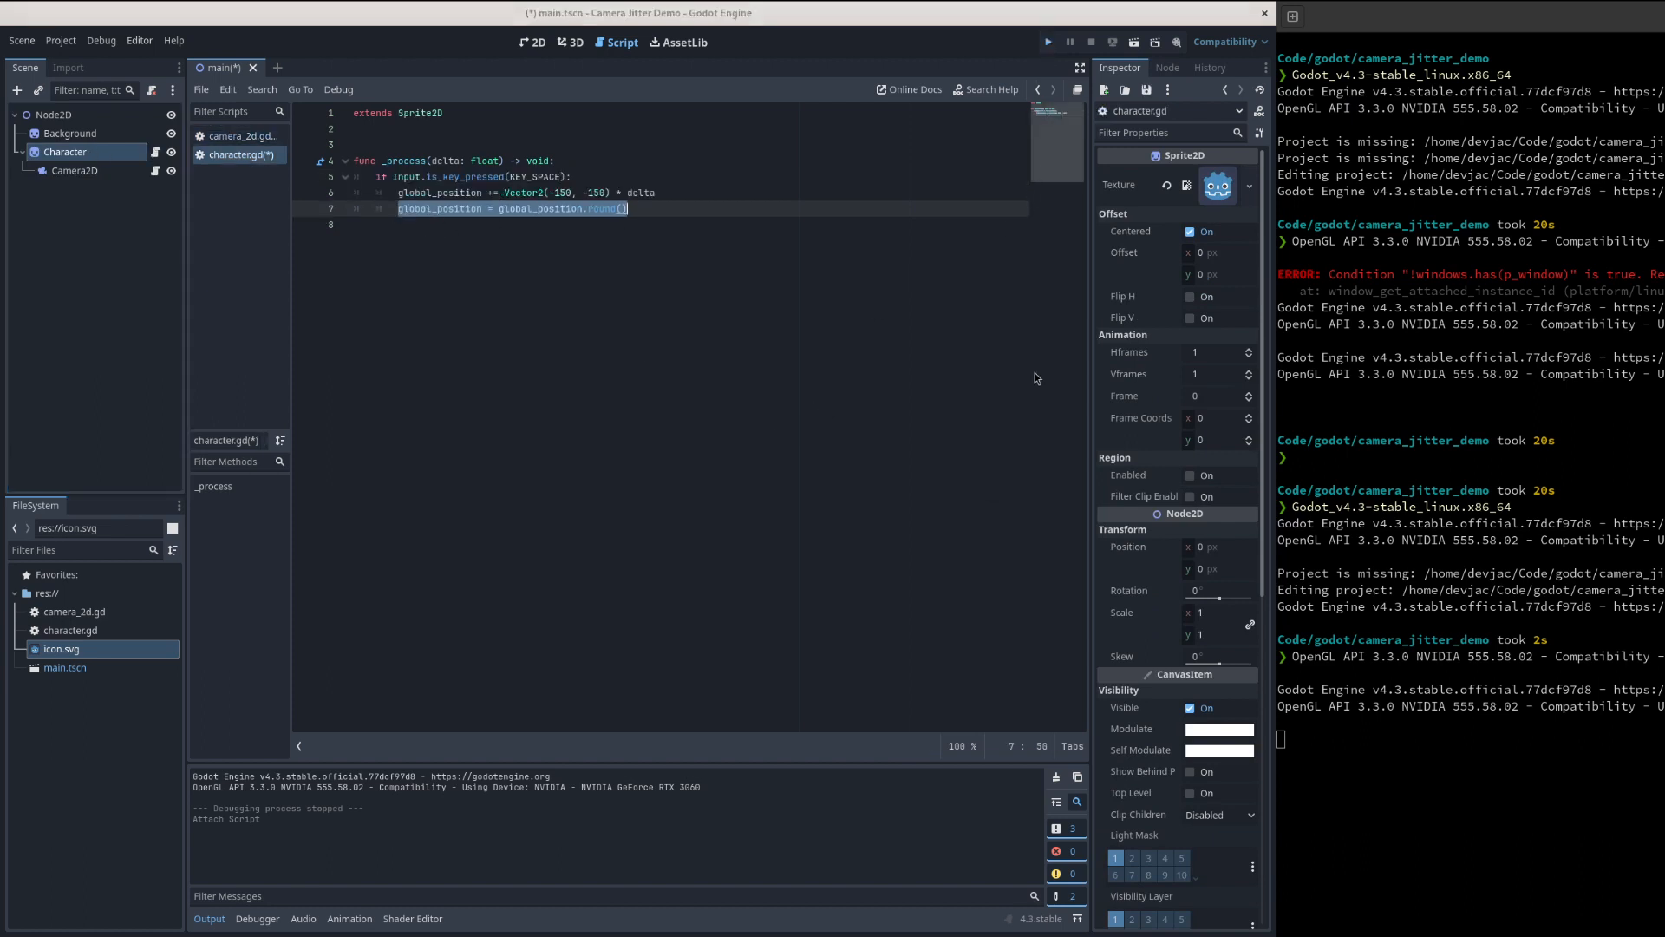
pyautogui.press('space')
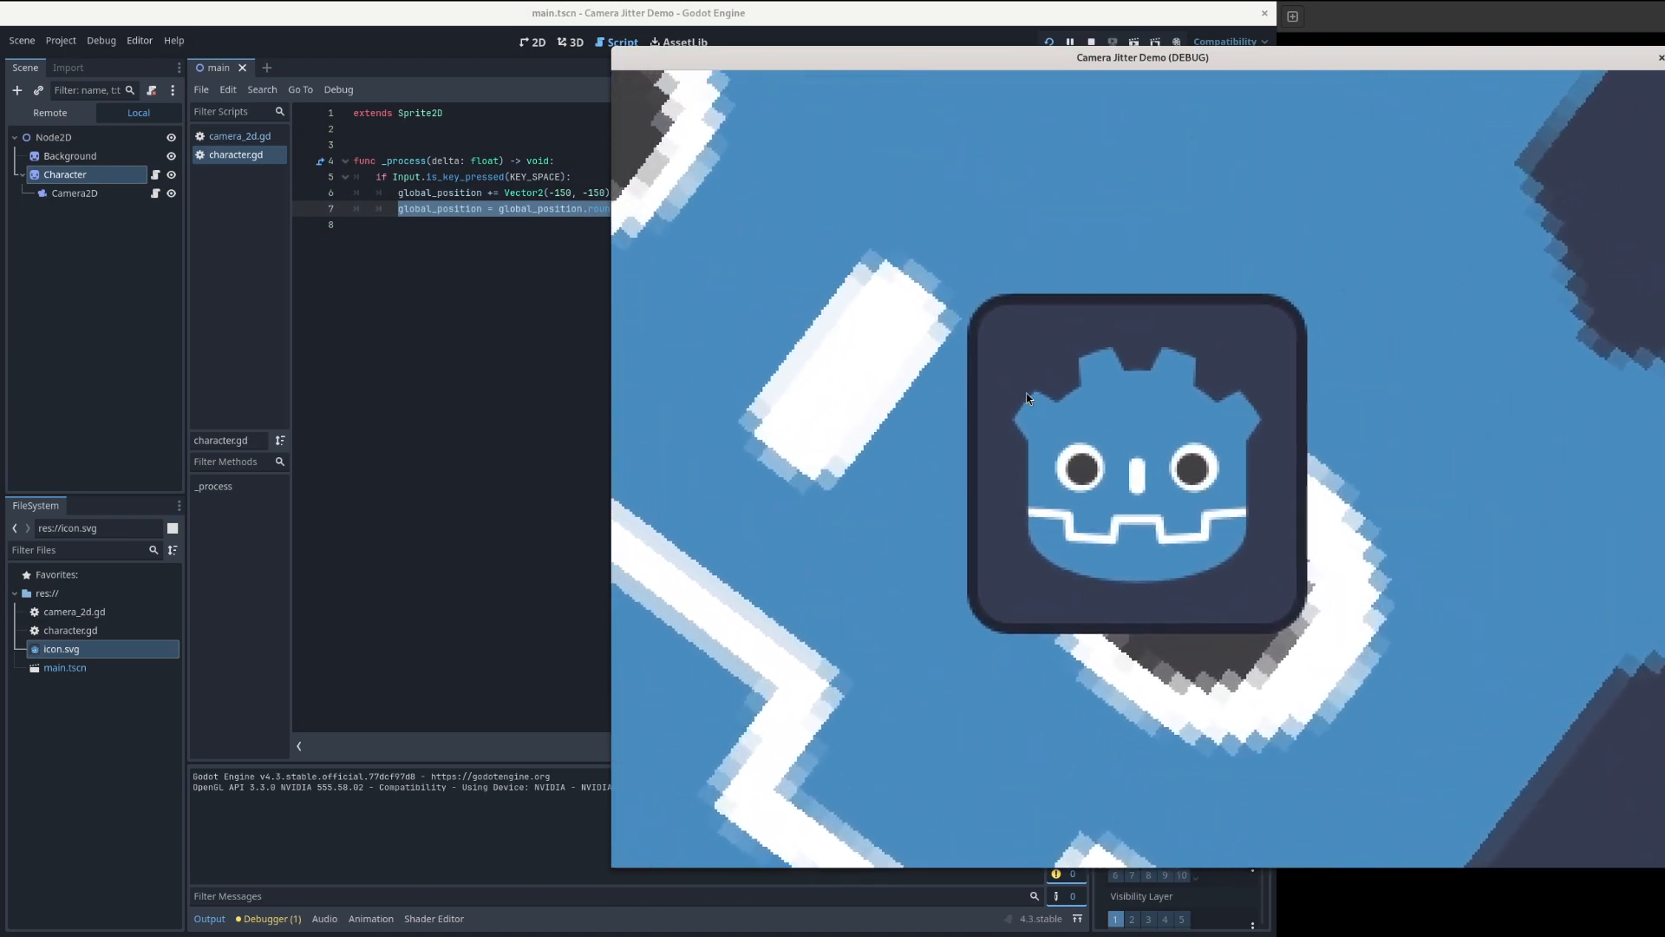
pyautogui.press('space')
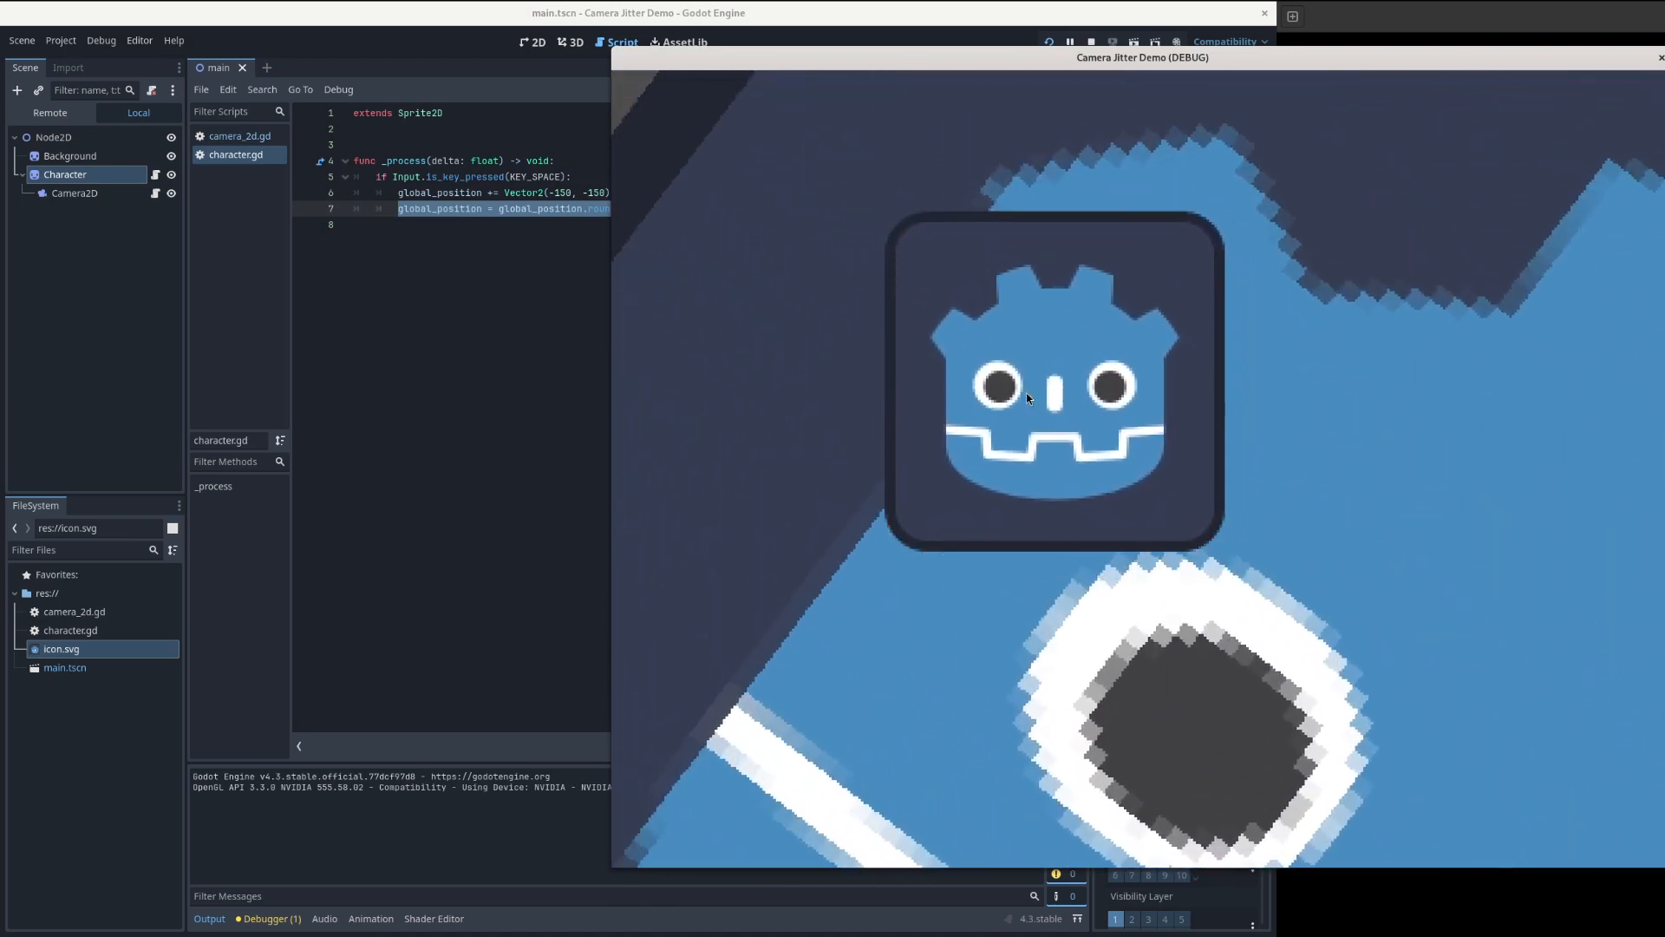
pyautogui.press('space')
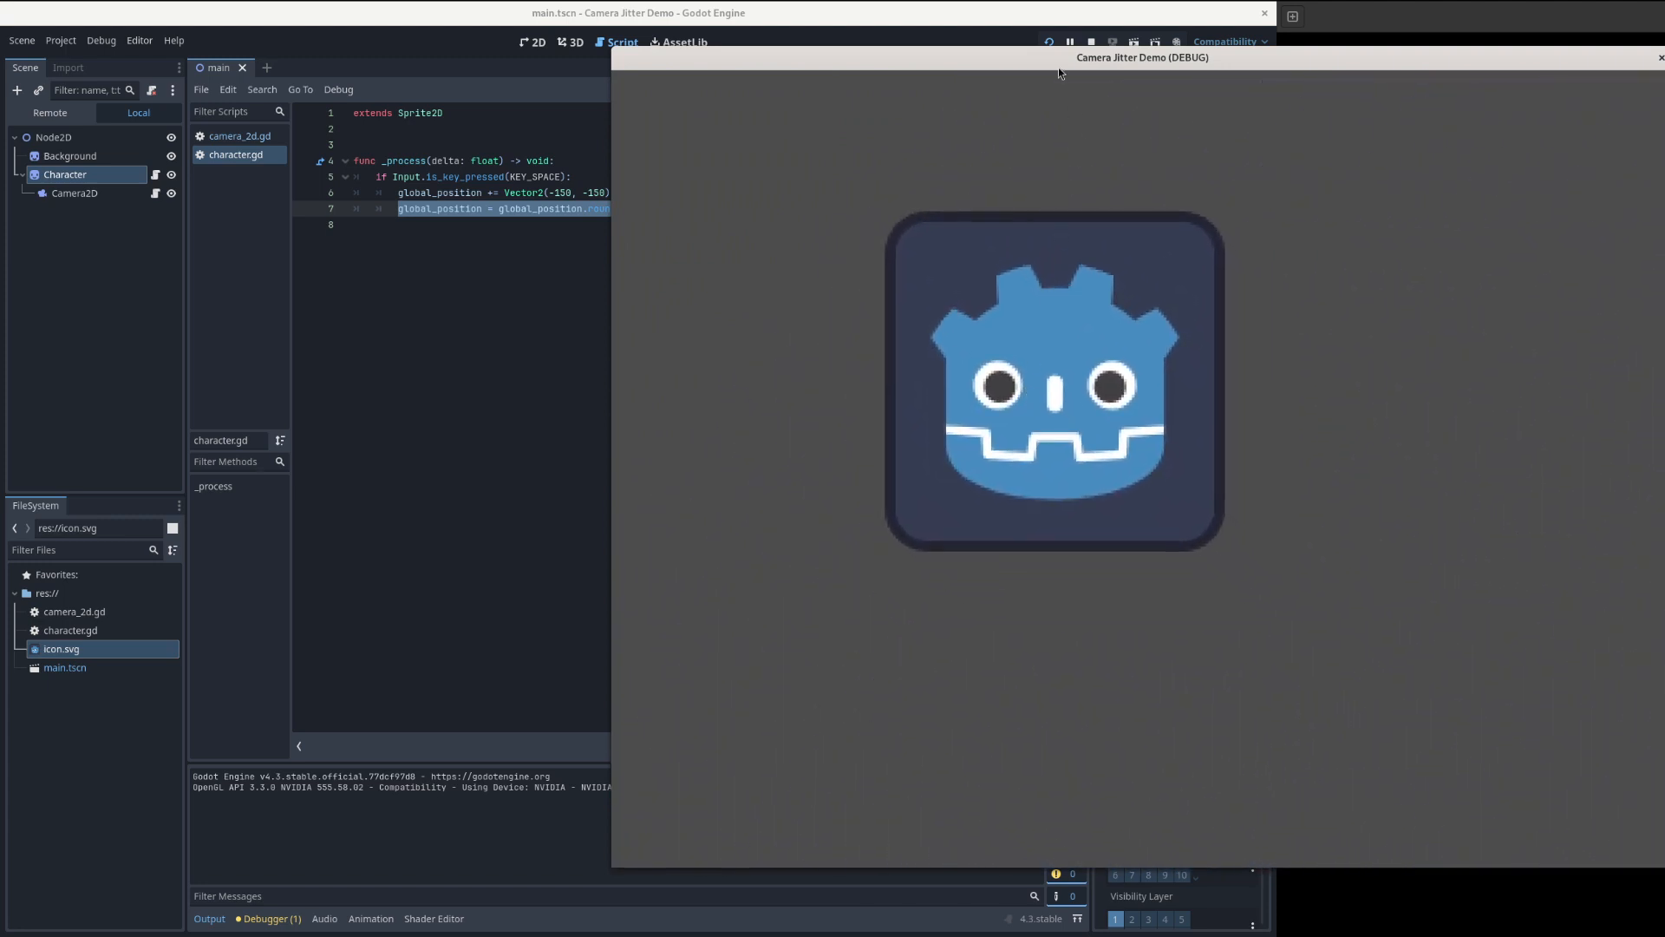
# - Restart the running project, move the character repeatedly in short bursts to check for jitter, and stop the run
pyautogui.click(1049, 43)
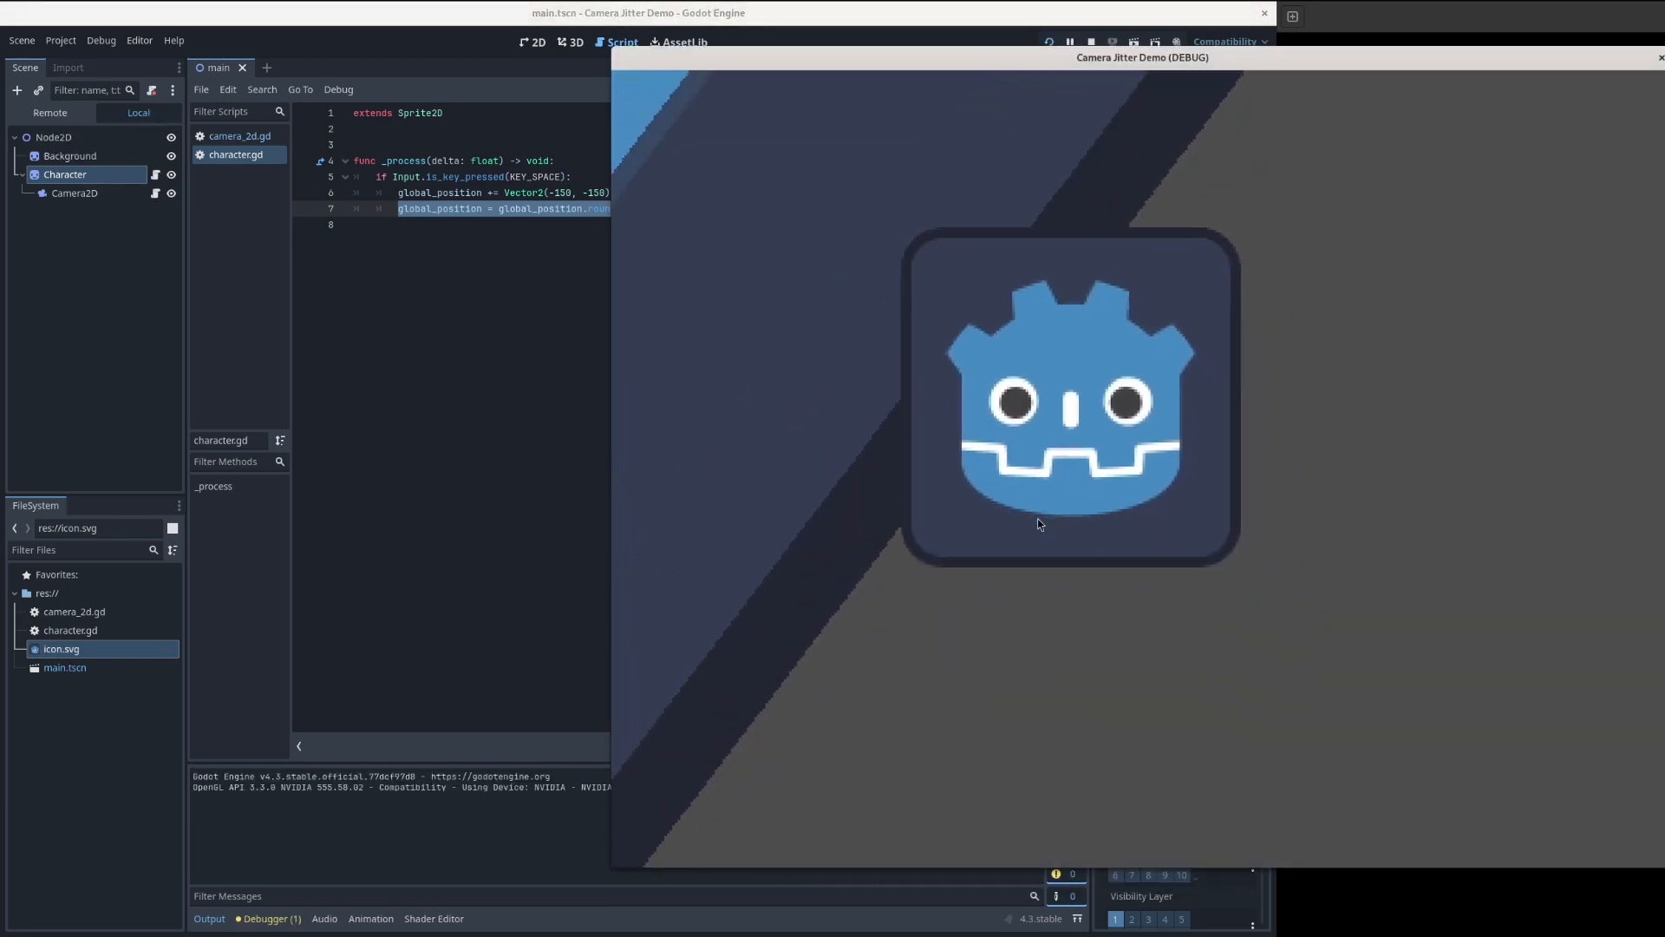
pyautogui.press('space')
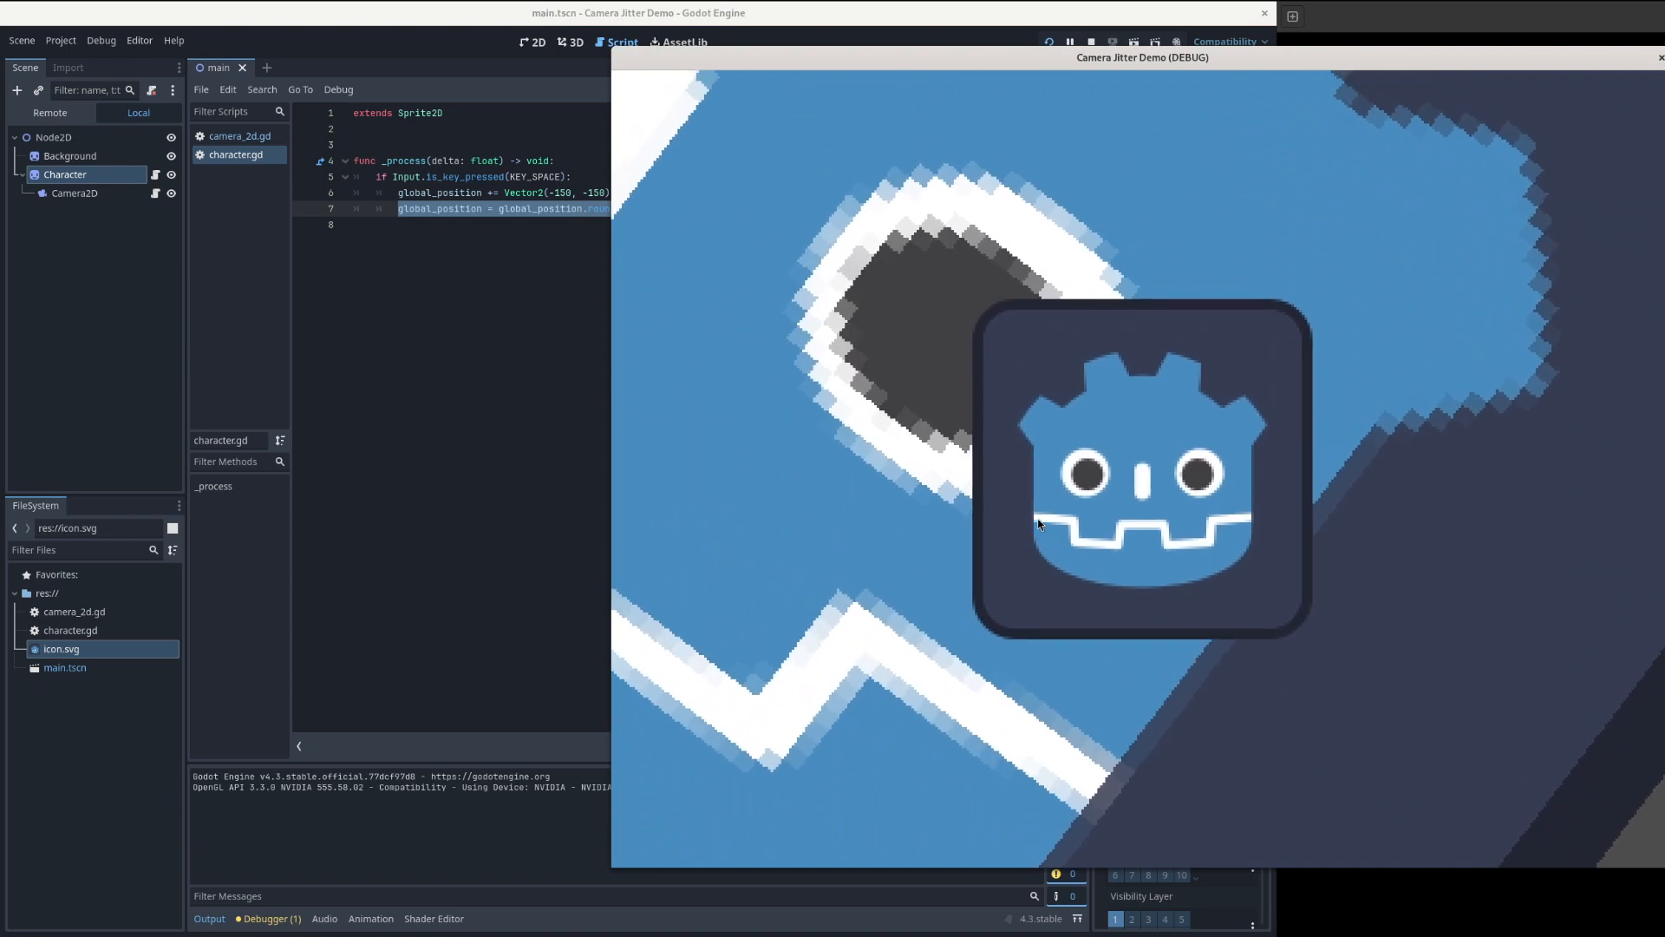
pyautogui.press('space')
pyautogui.press('space')
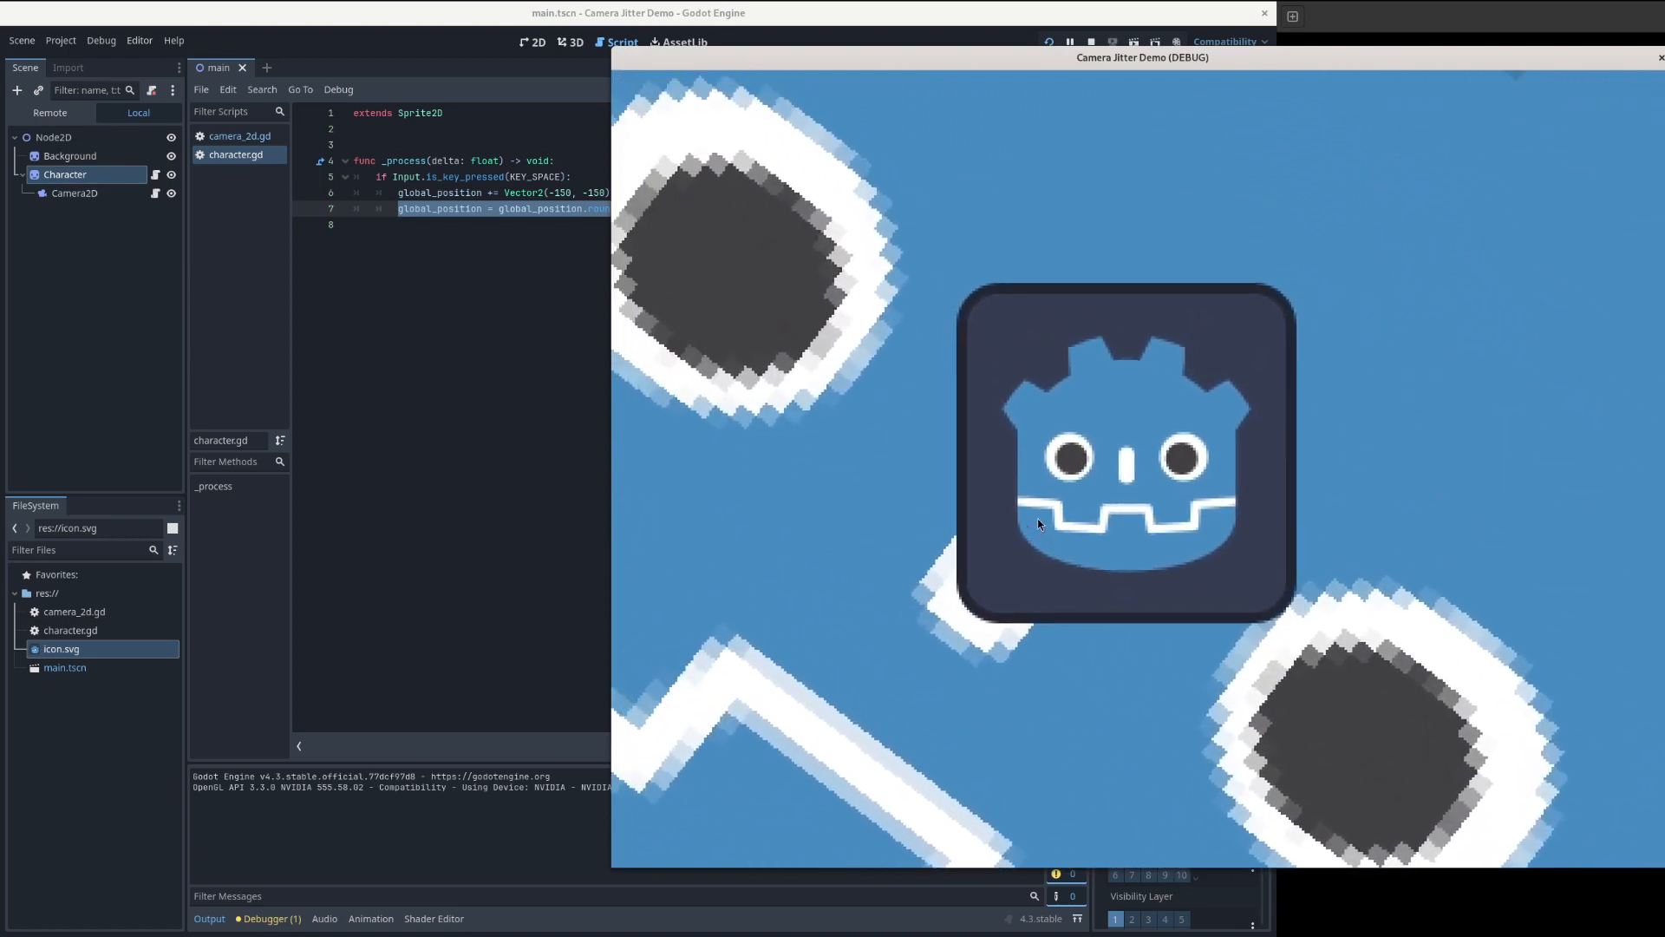
pyautogui.press('space')
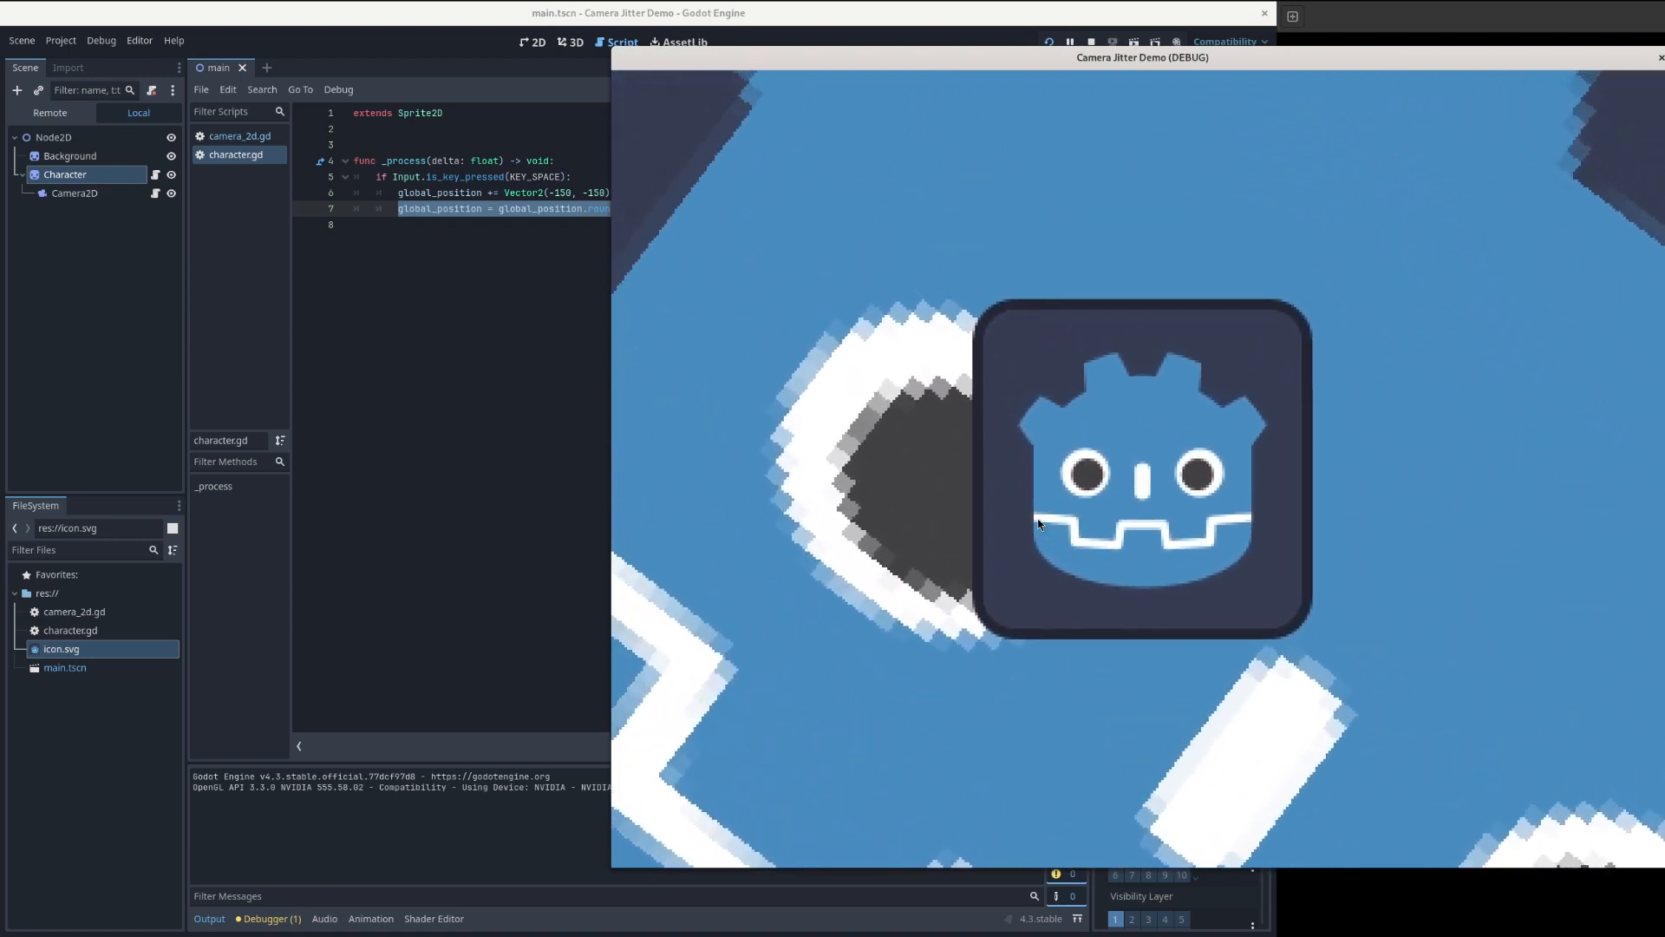
pyautogui.press('space')
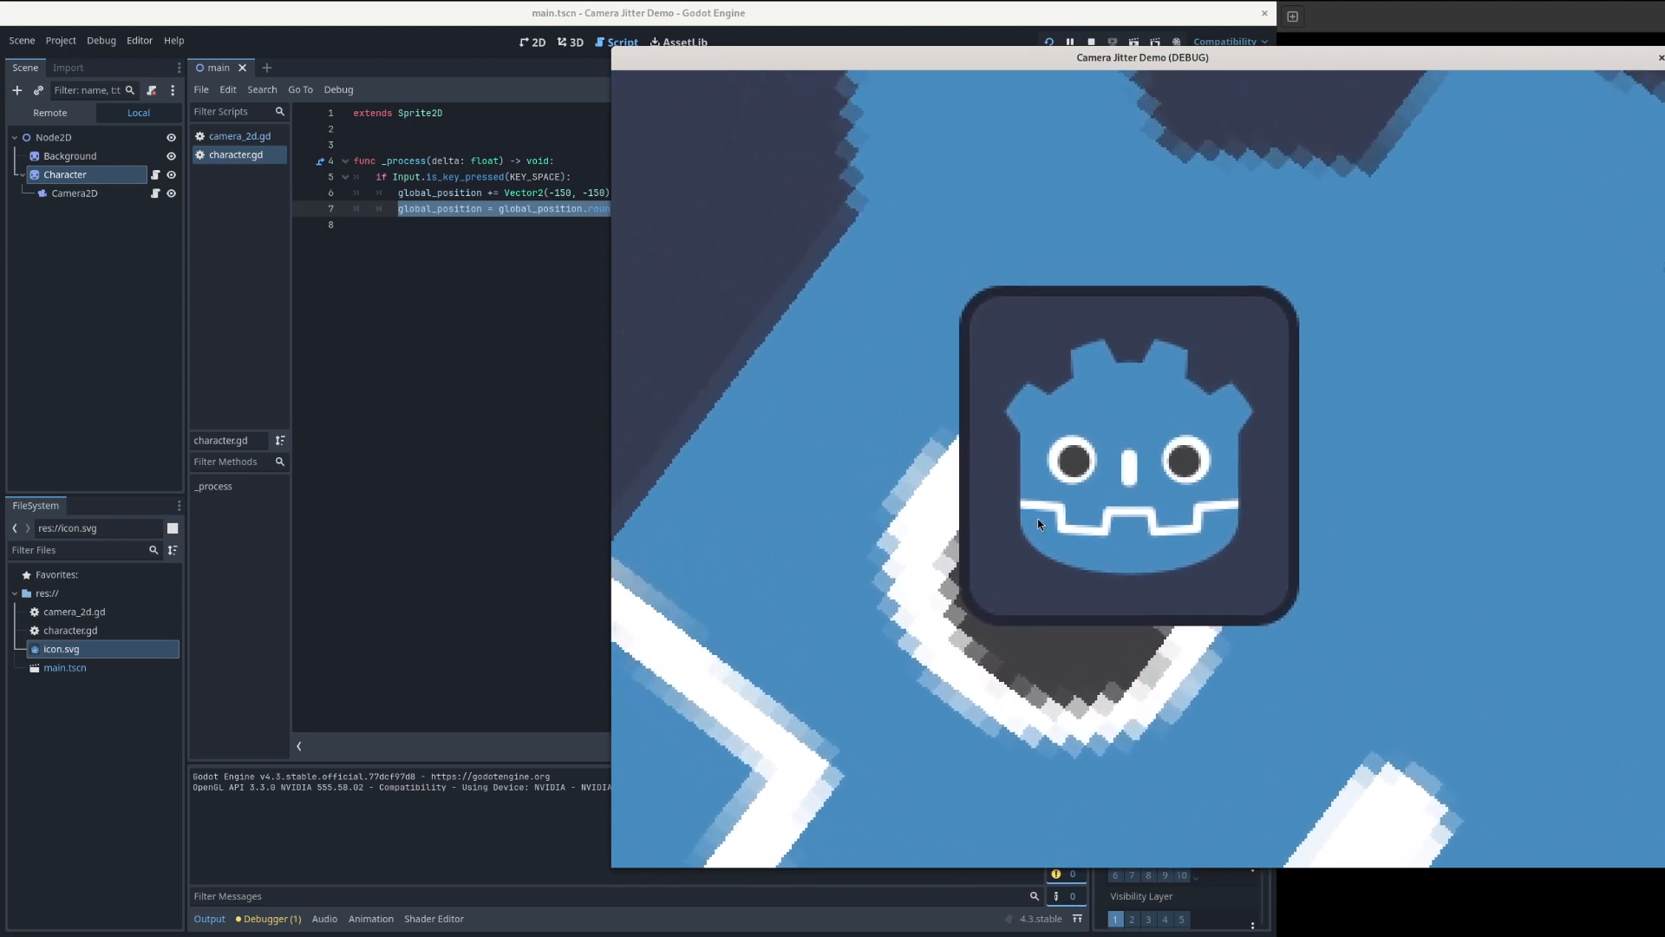
pyautogui.press('space')
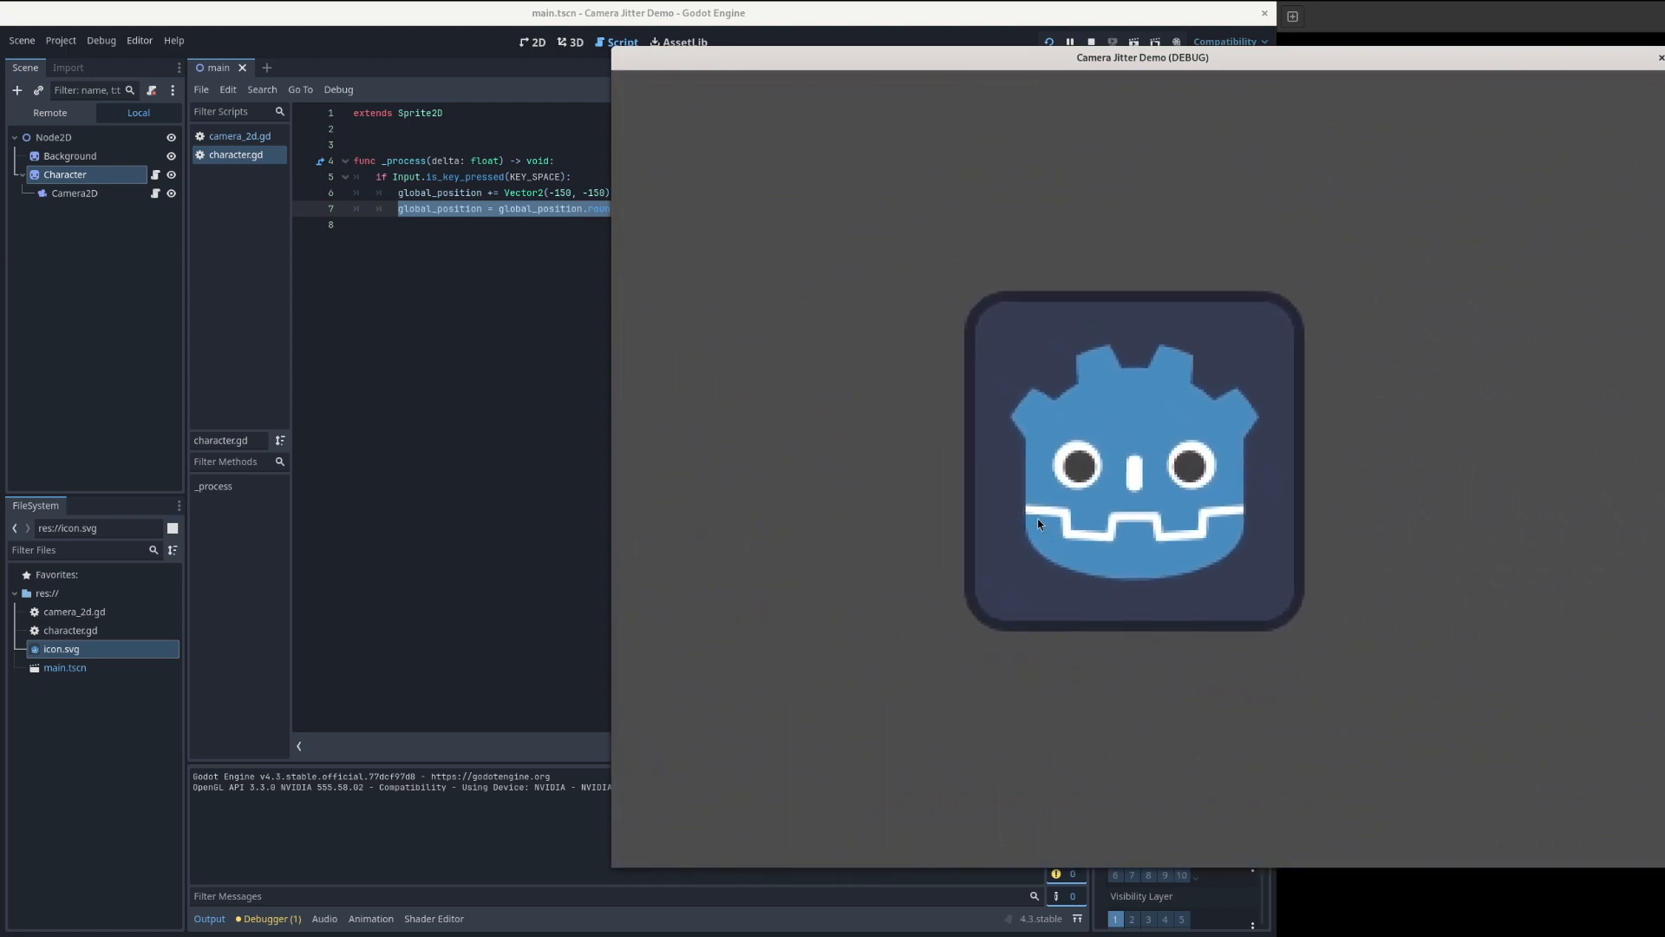
pyautogui.press('space')
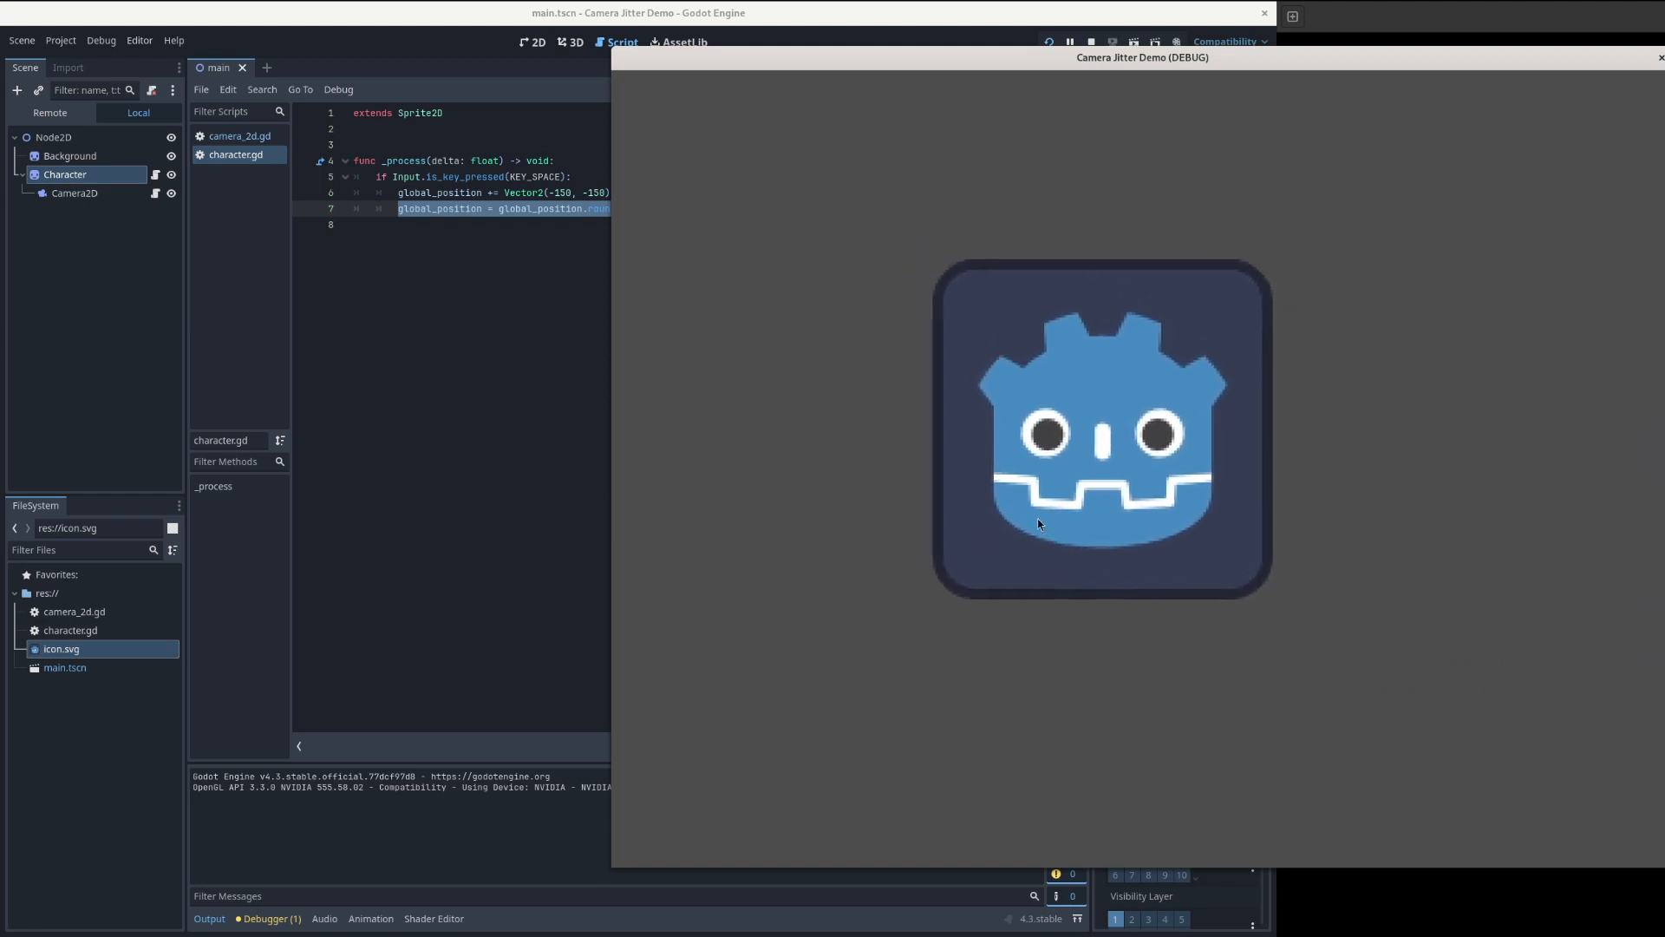
pyautogui.press('space')
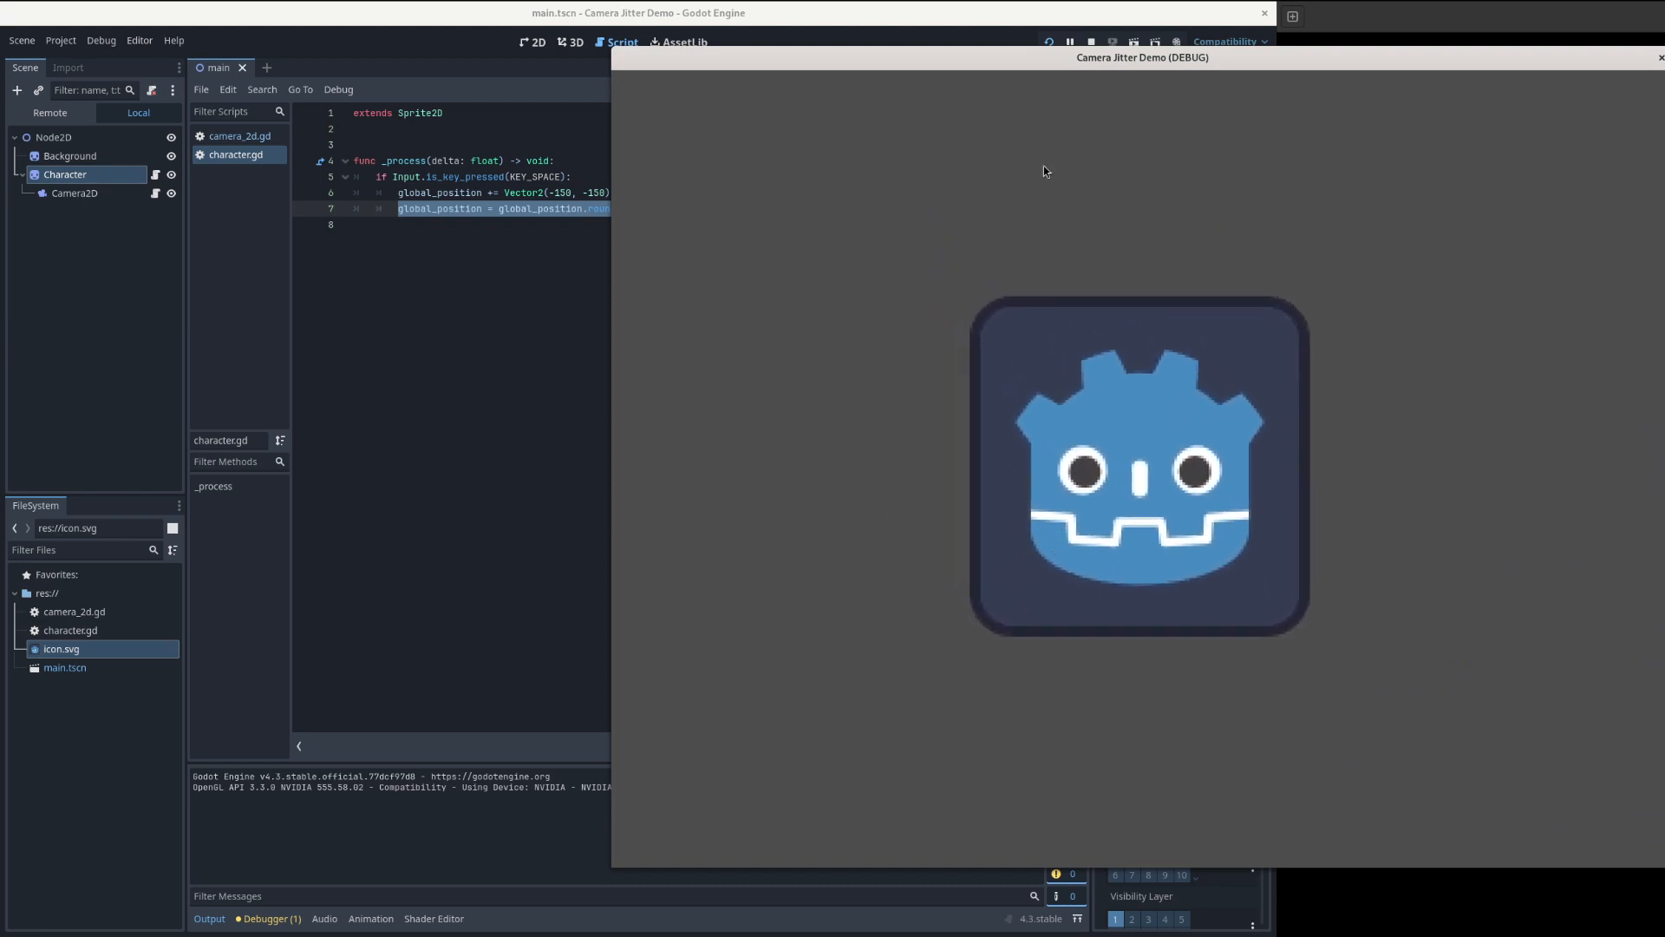
pyautogui.click(1091, 41)
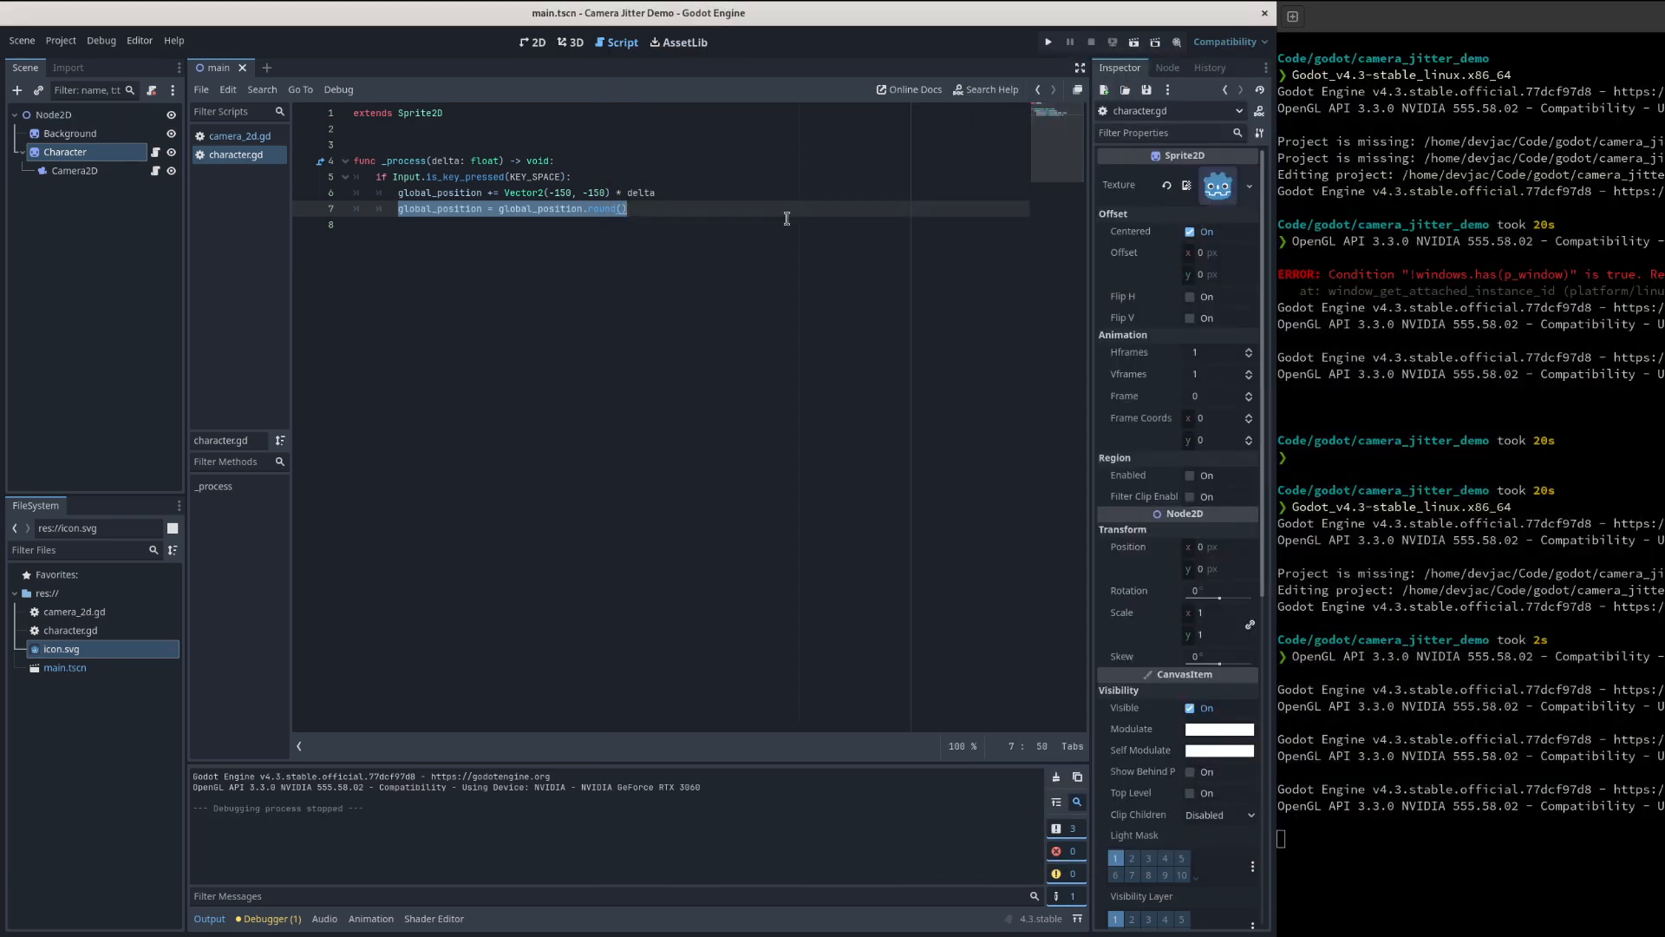
# - Review the Snap 2D Transforms to Pixel option in the project's 2D rendering settings and close the settings
pyautogui.click(60, 42)
pyautogui.click(85, 59)
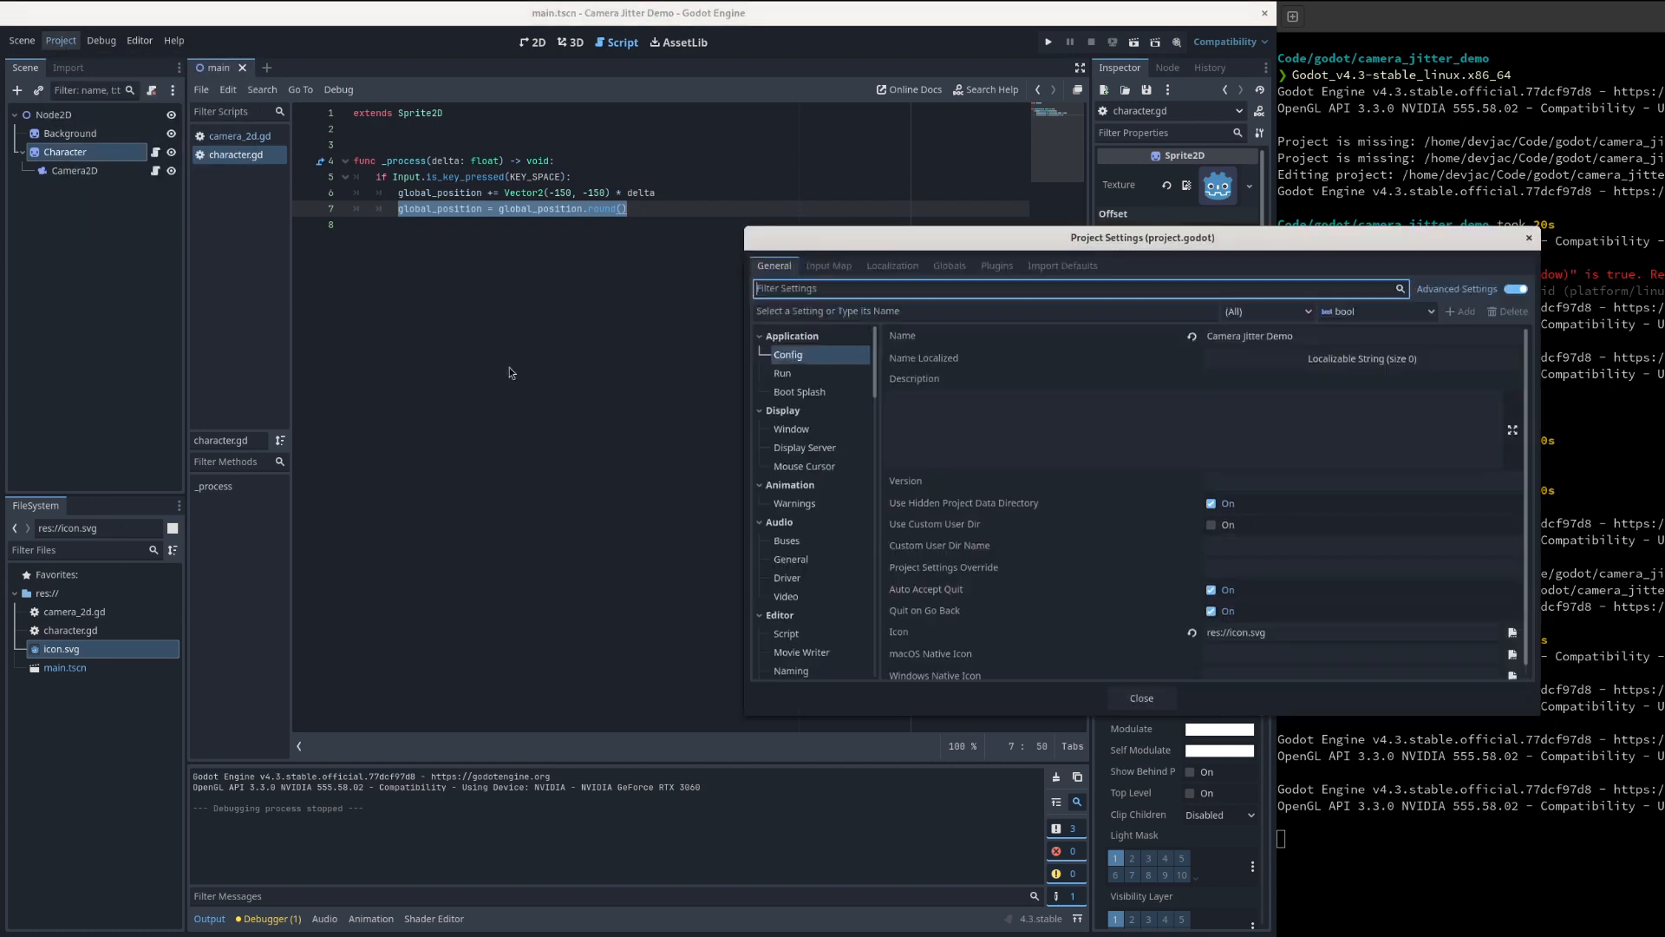
pyautogui.scroll(-15, 845, 517)
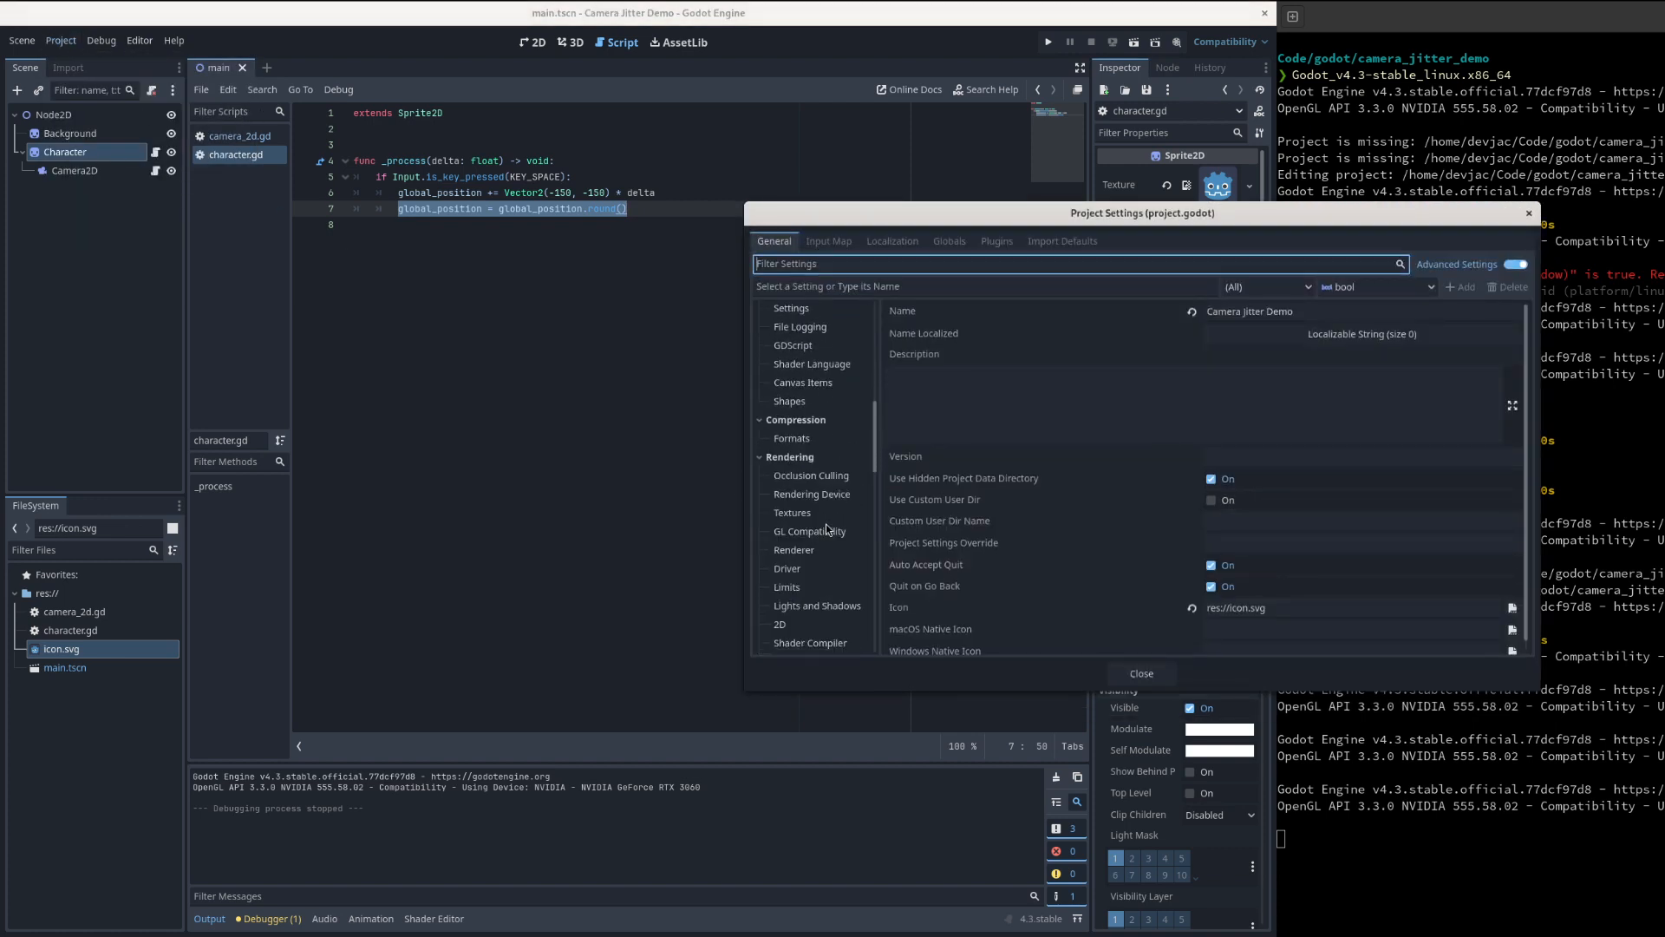
pyautogui.scroll(-2, 825, 523)
pyautogui.click(811, 536)
pyautogui.click(1220, 363)
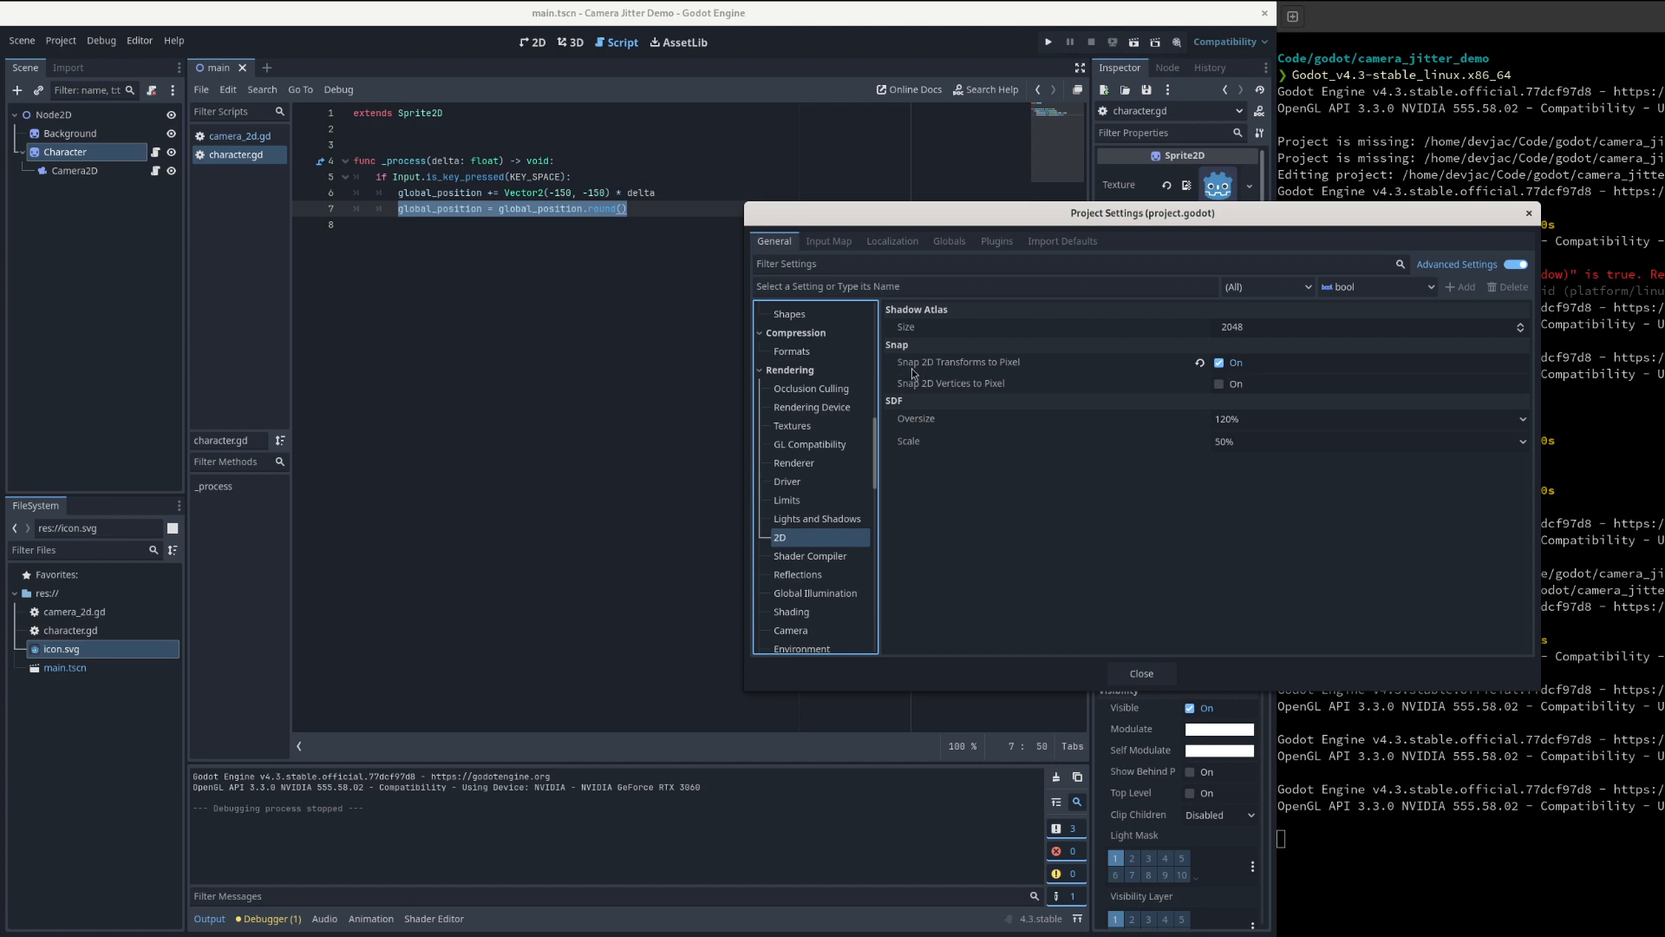
pyautogui.moveTo(964, 372)
pyautogui.click(1127, 673)
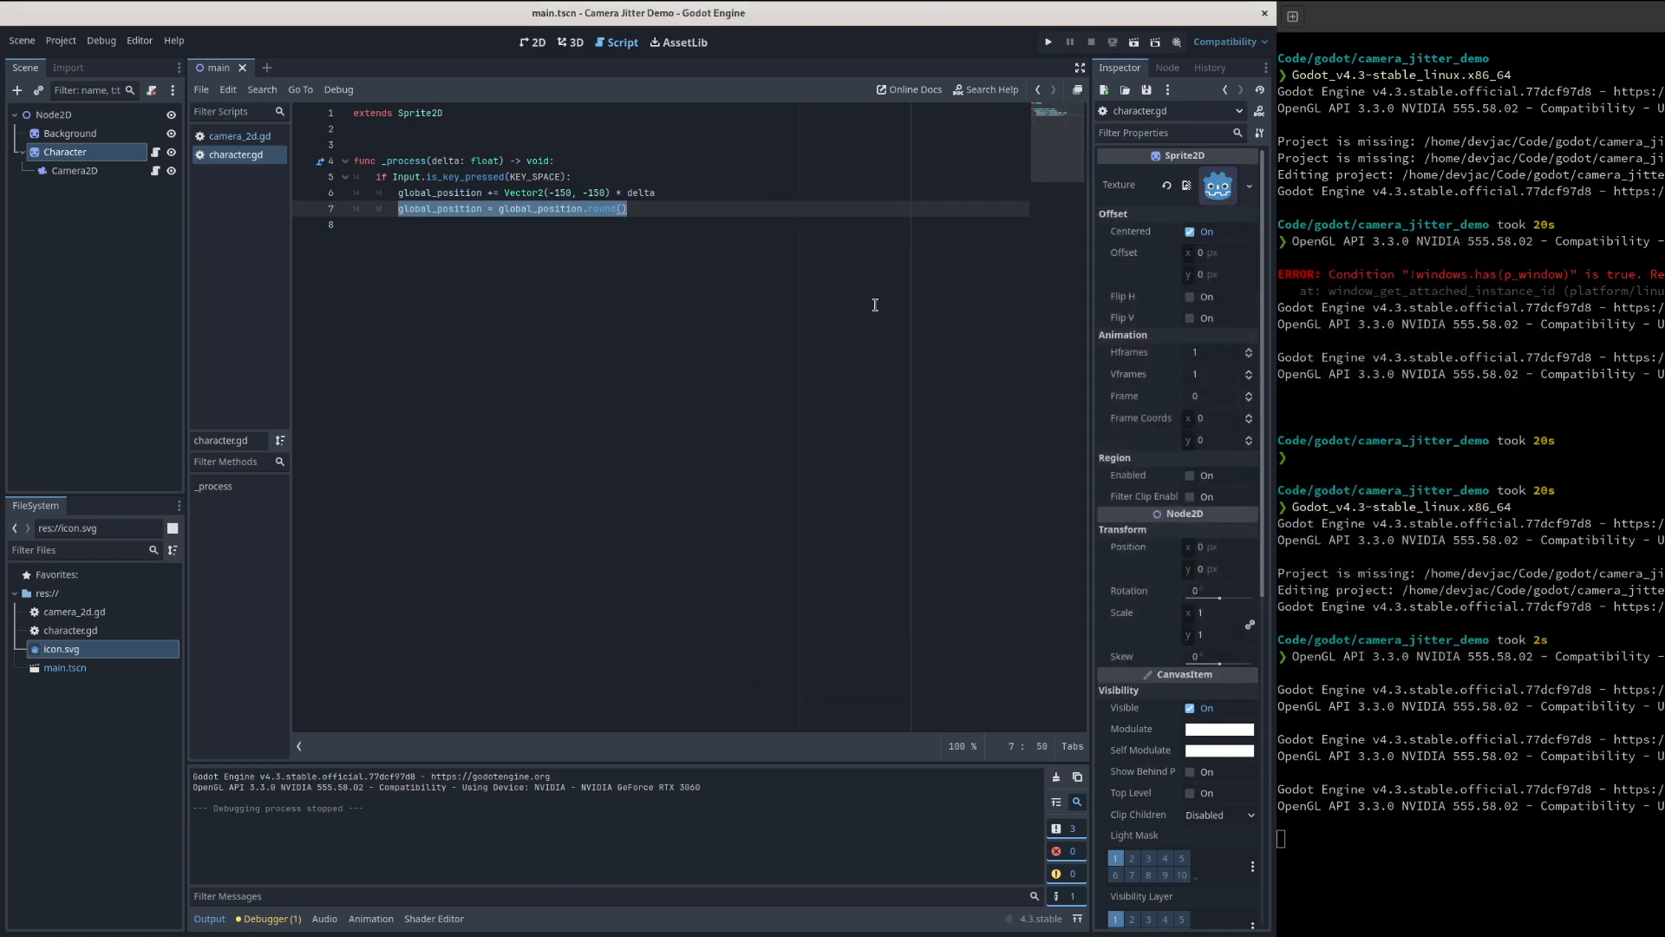
# - Reset Snap 2D Transforms to Pixel to off in the project's 2D rendering settings and close the settings
pyautogui.click(22, 41)
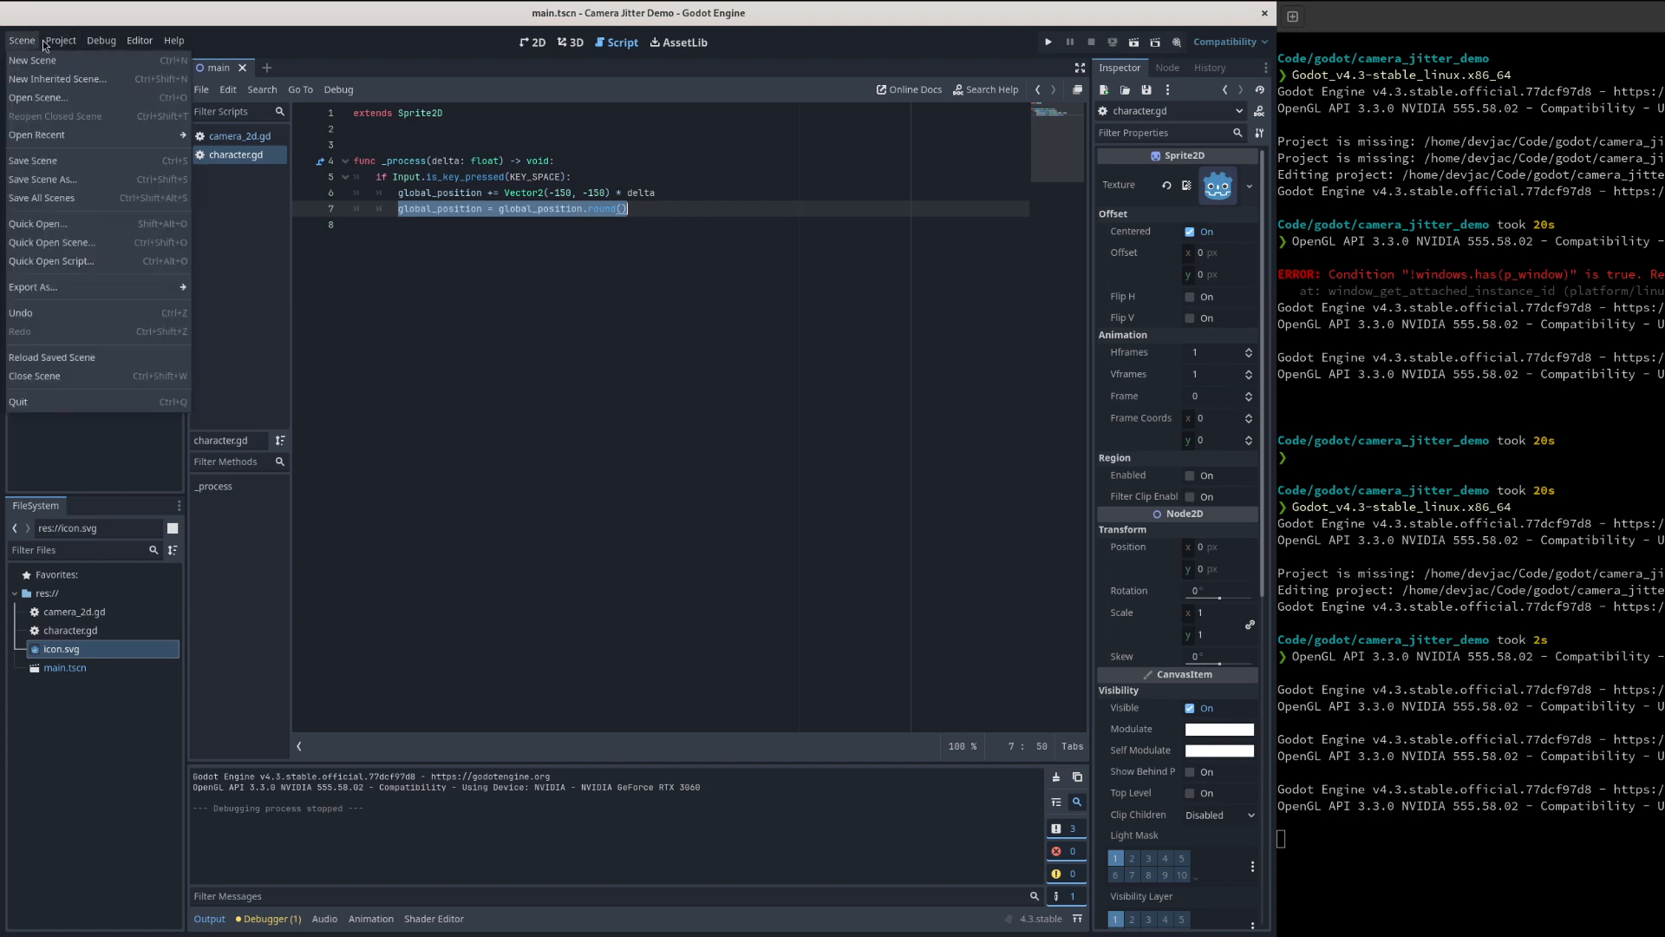
pyautogui.click(79, 60)
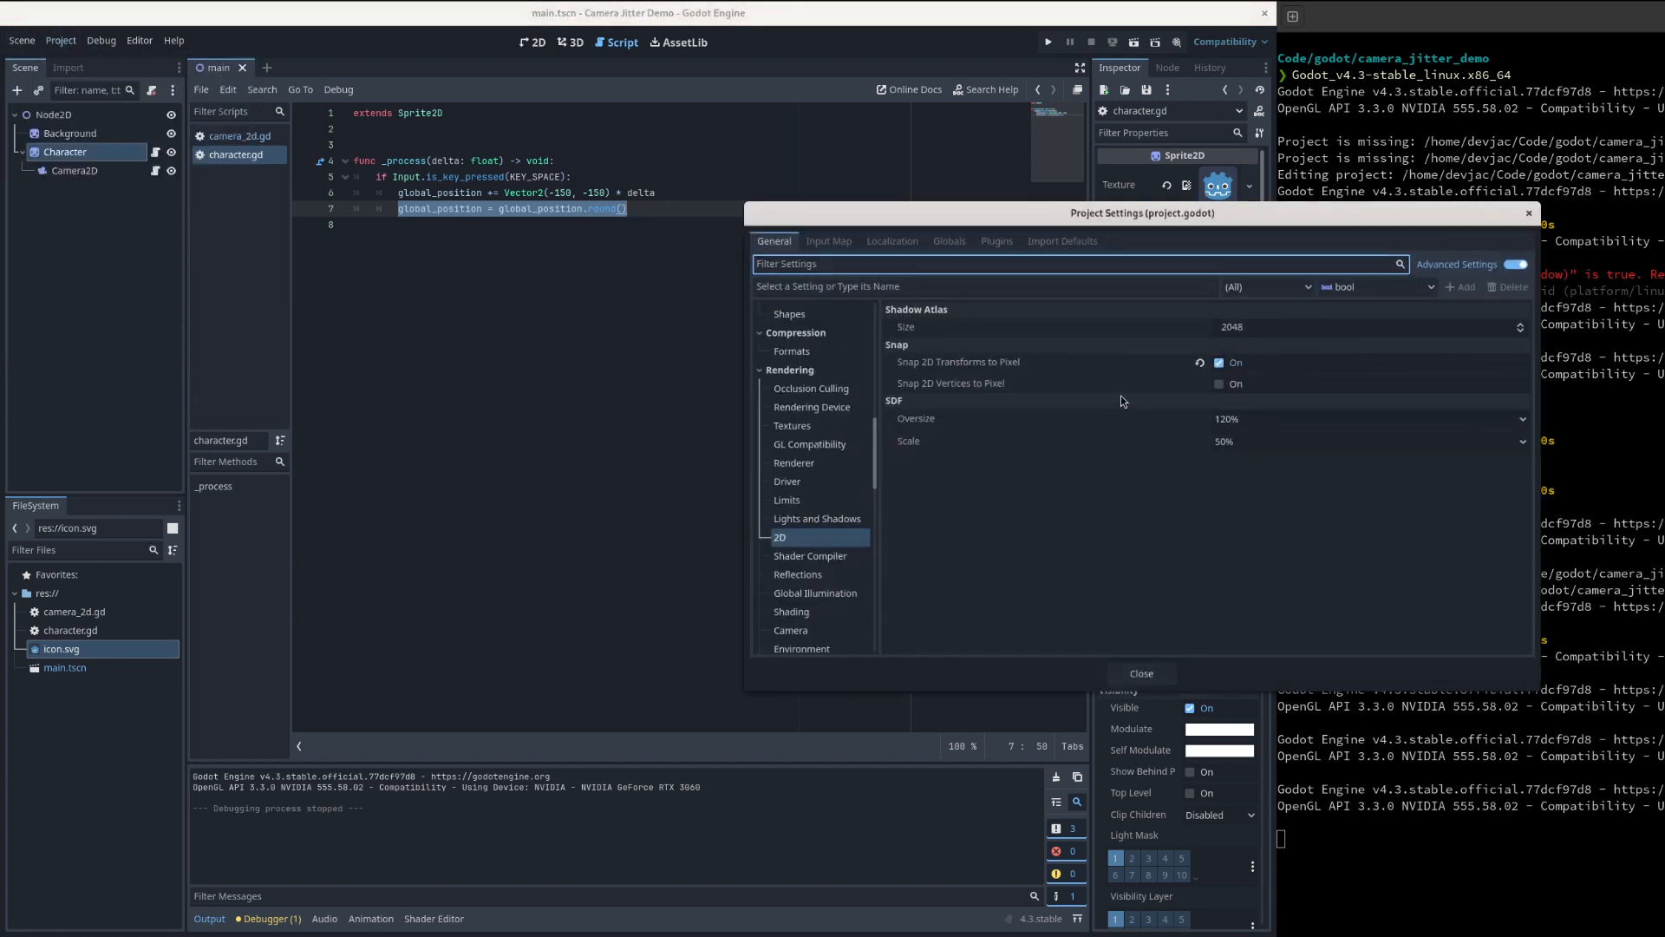
pyautogui.click(1200, 365)
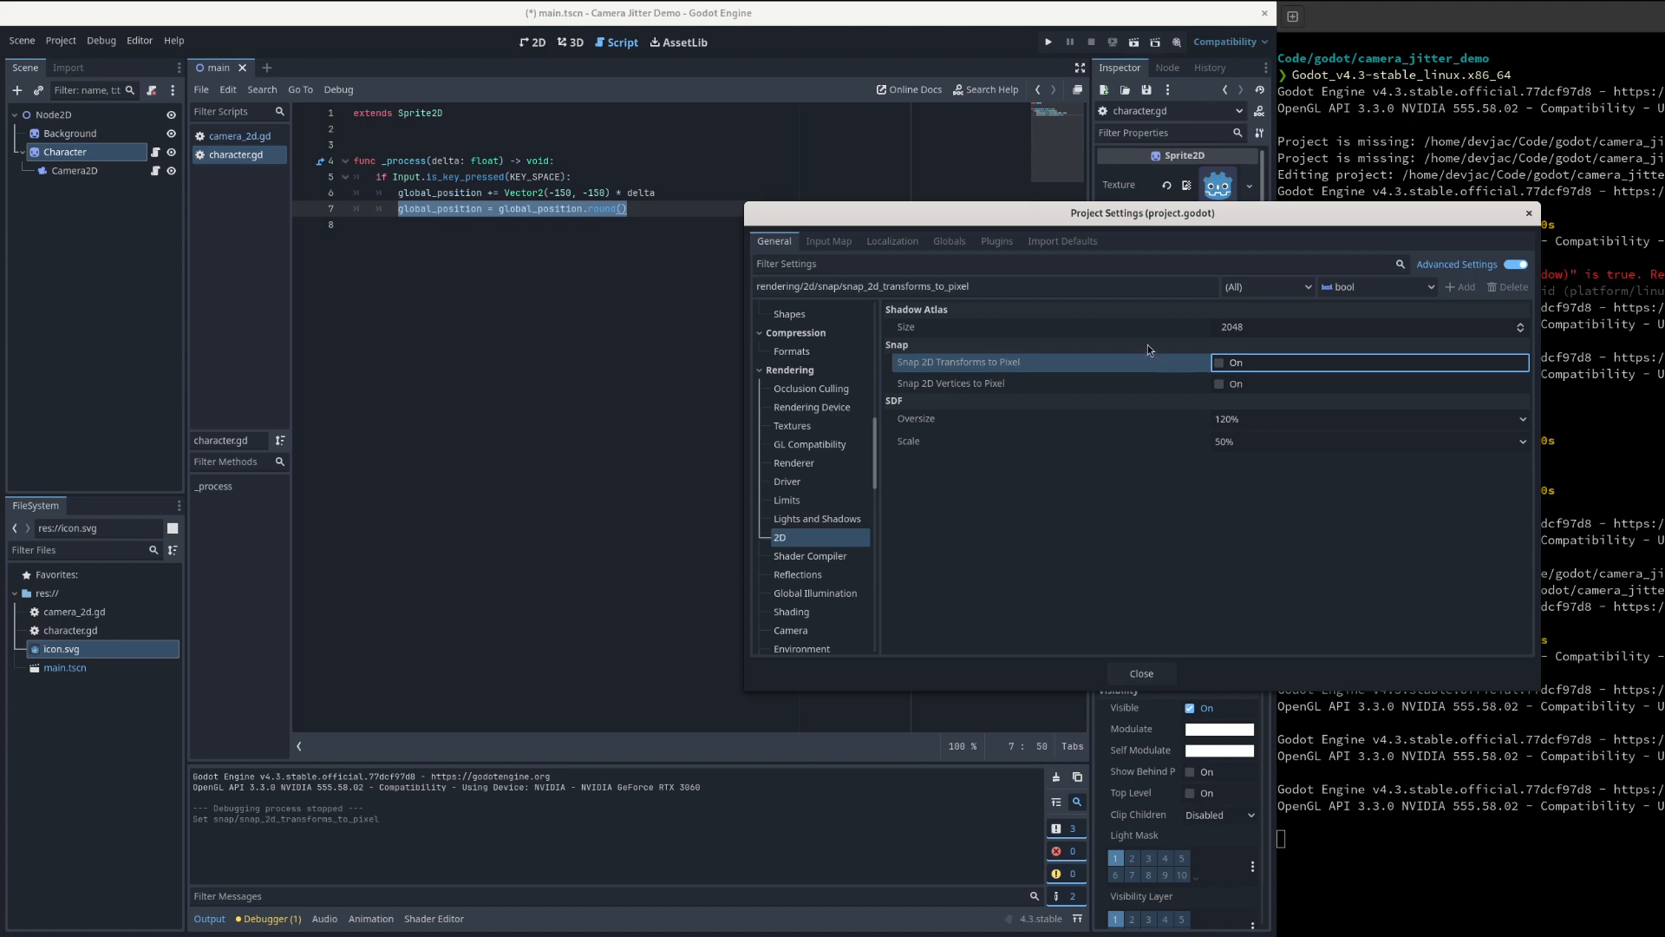
pyautogui.click(1141, 674)
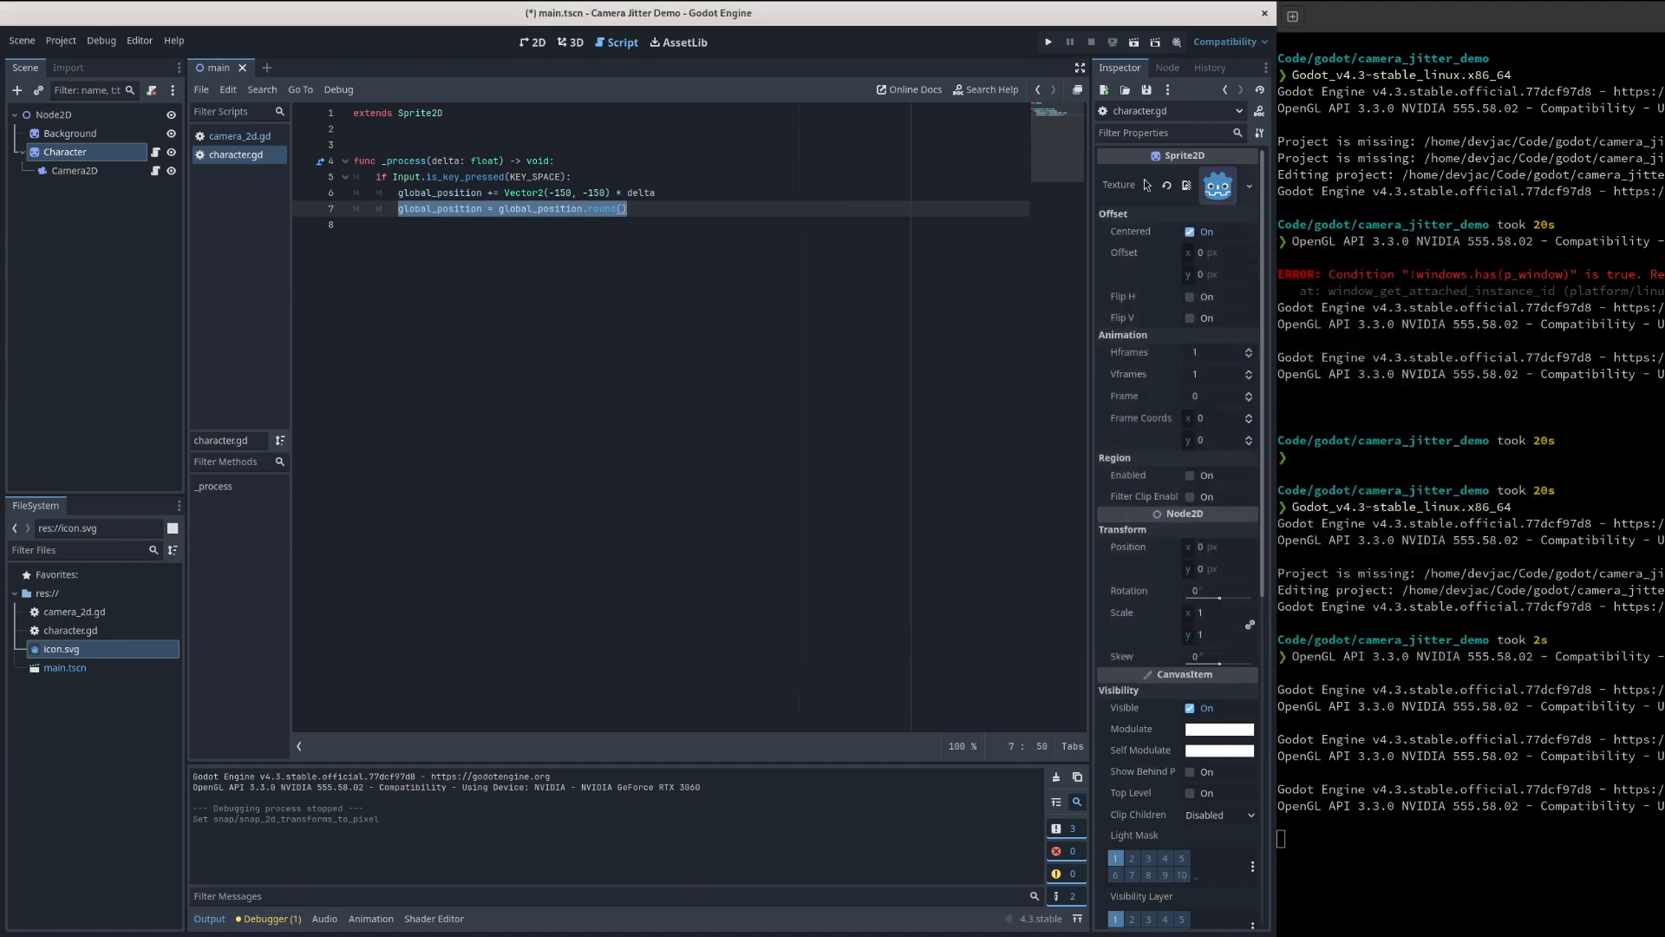
# - Close the editor, relaunch Godot_v4.3-stable_linux.x86_64 from the terminal and reopen the Camera Jitter Demo project
pyautogui.click(1264, 14)
pyautogui.click(1231, 473)
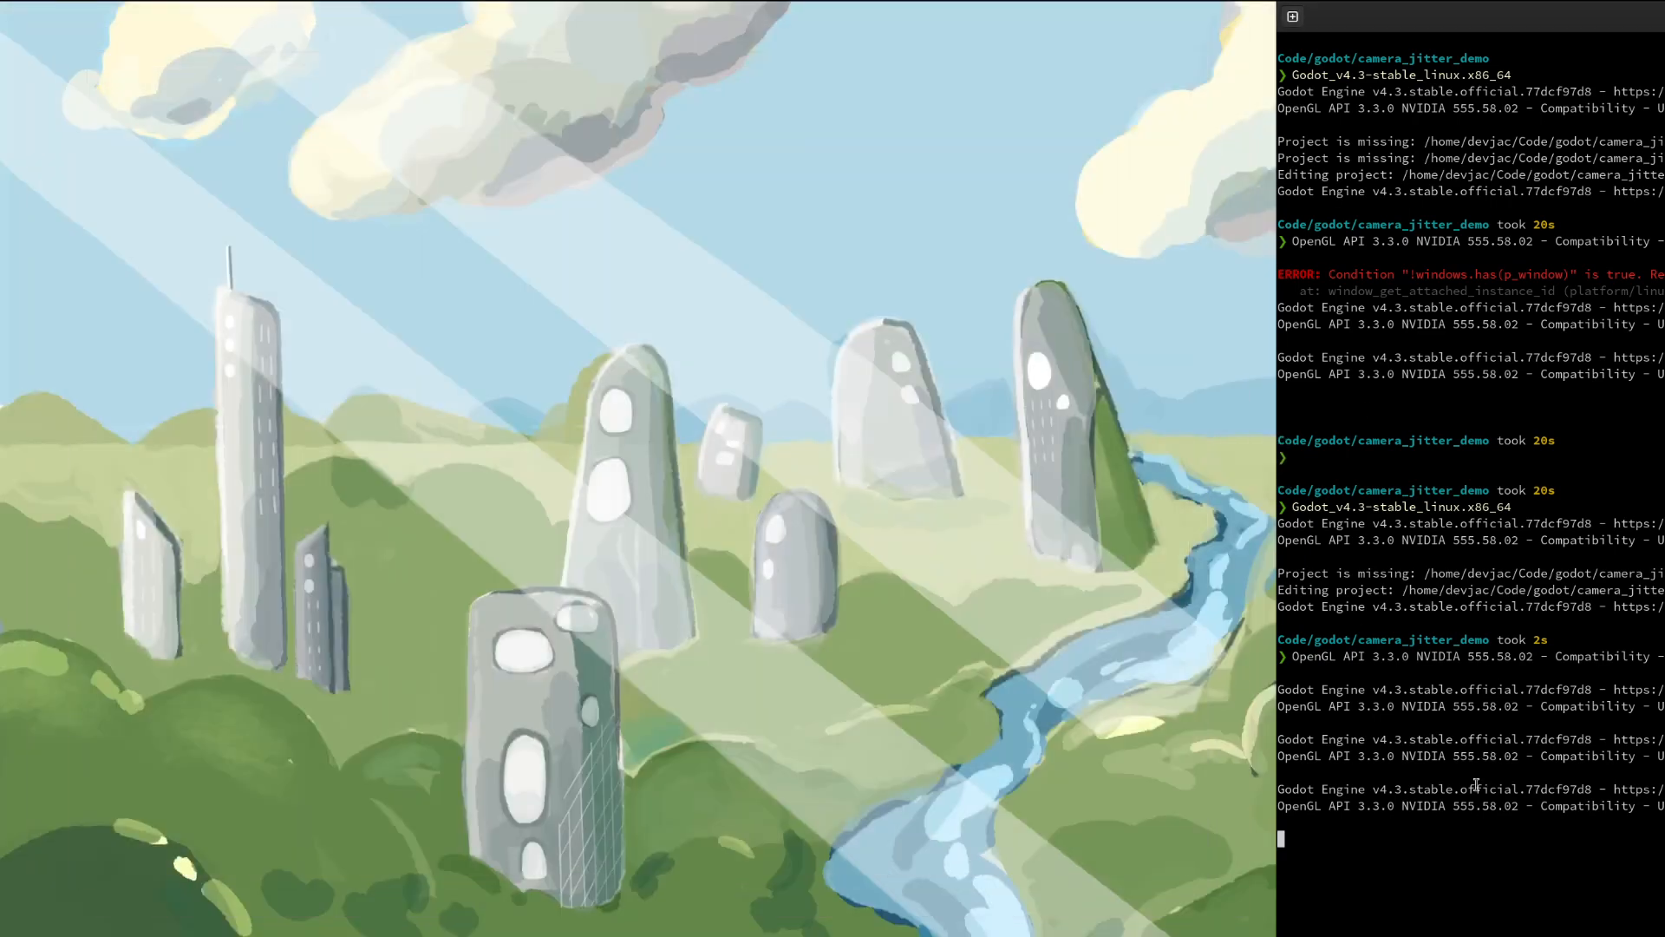
pyautogui.write('Go')
pyautogui.press('Tab')
pyautogui.press('Return')
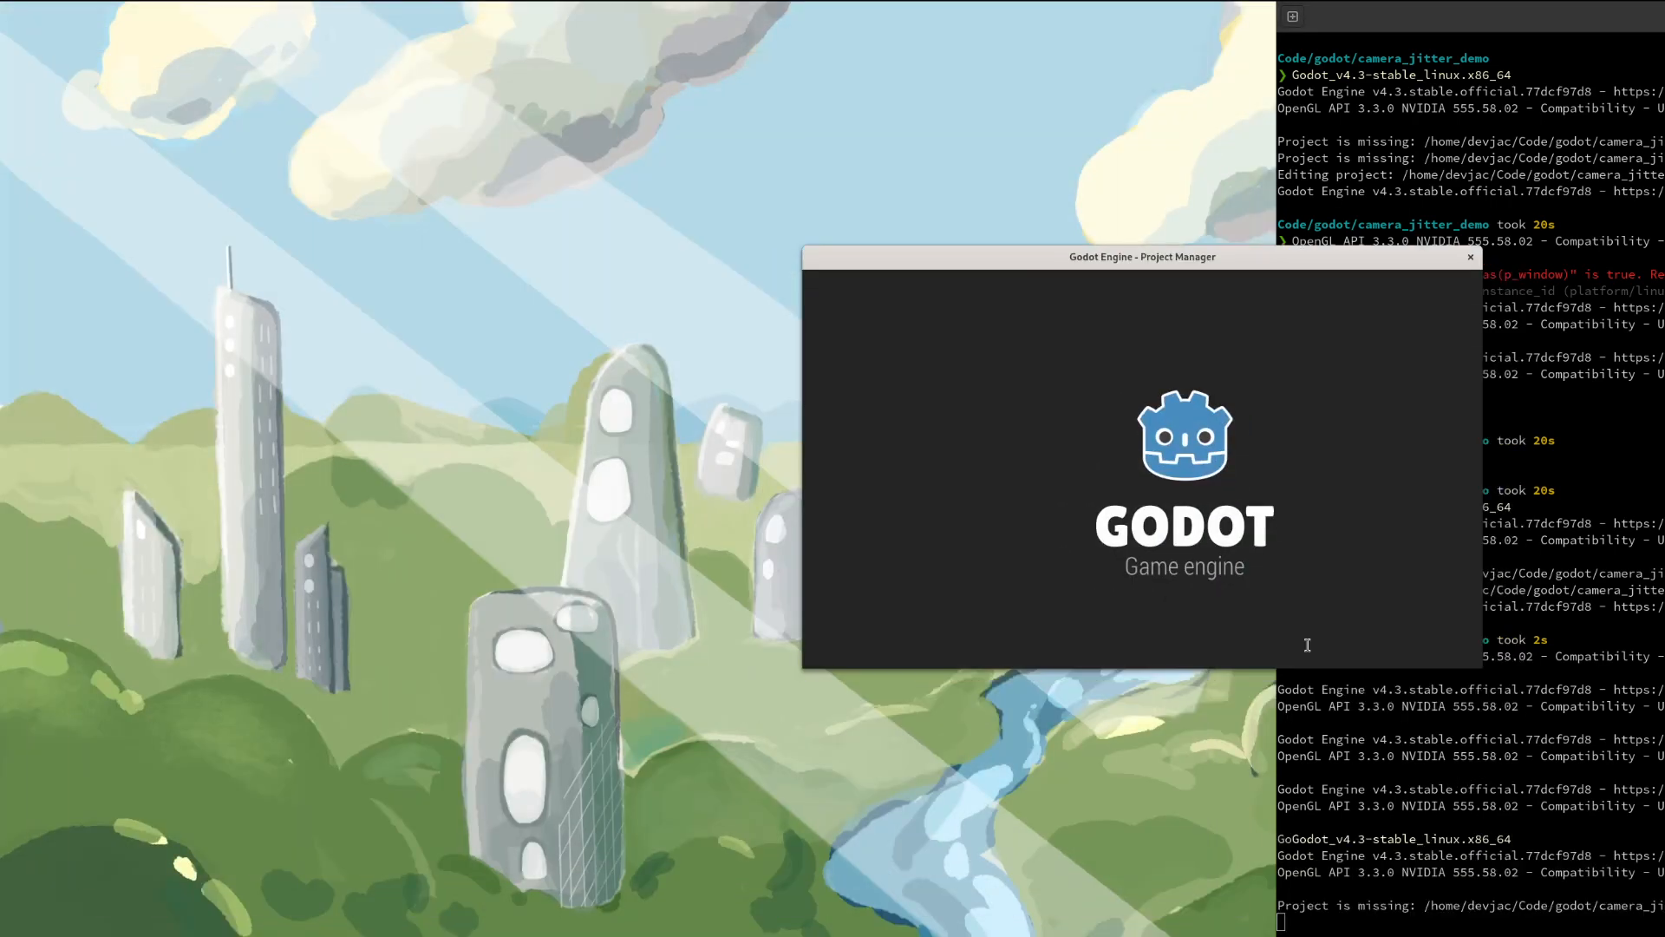
pyautogui.doubleClick(983, 333)
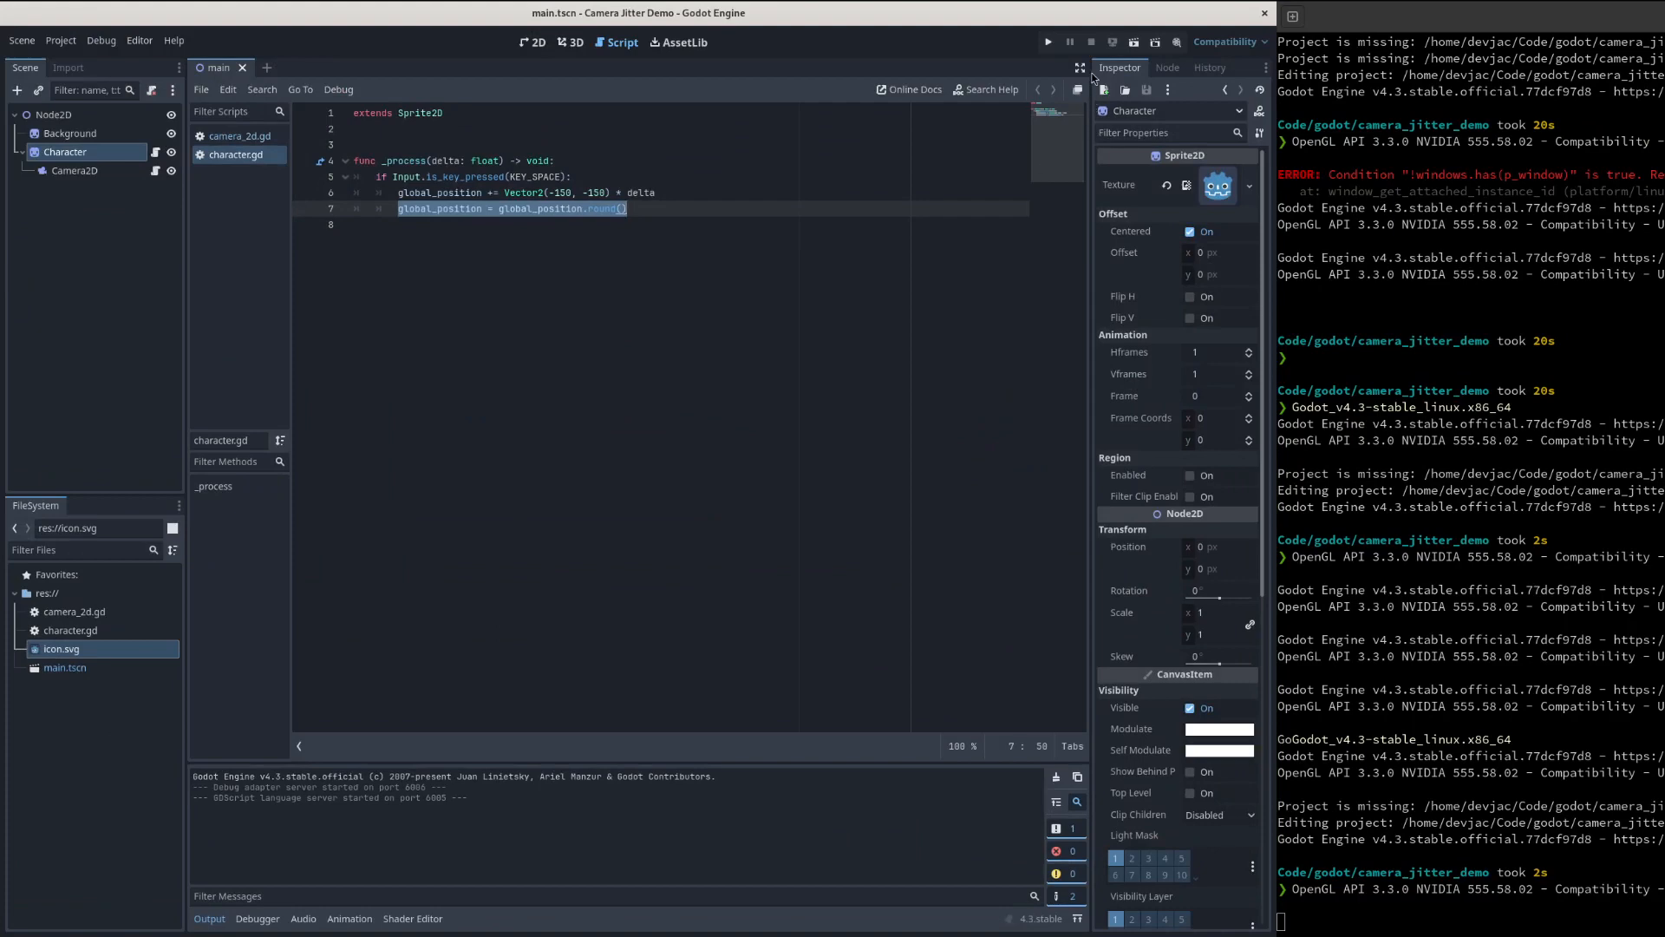
# - Run the project and move the character diagonally in short bursts past the background's edge to check for jitter with transform snapping off
pyautogui.press('F5')
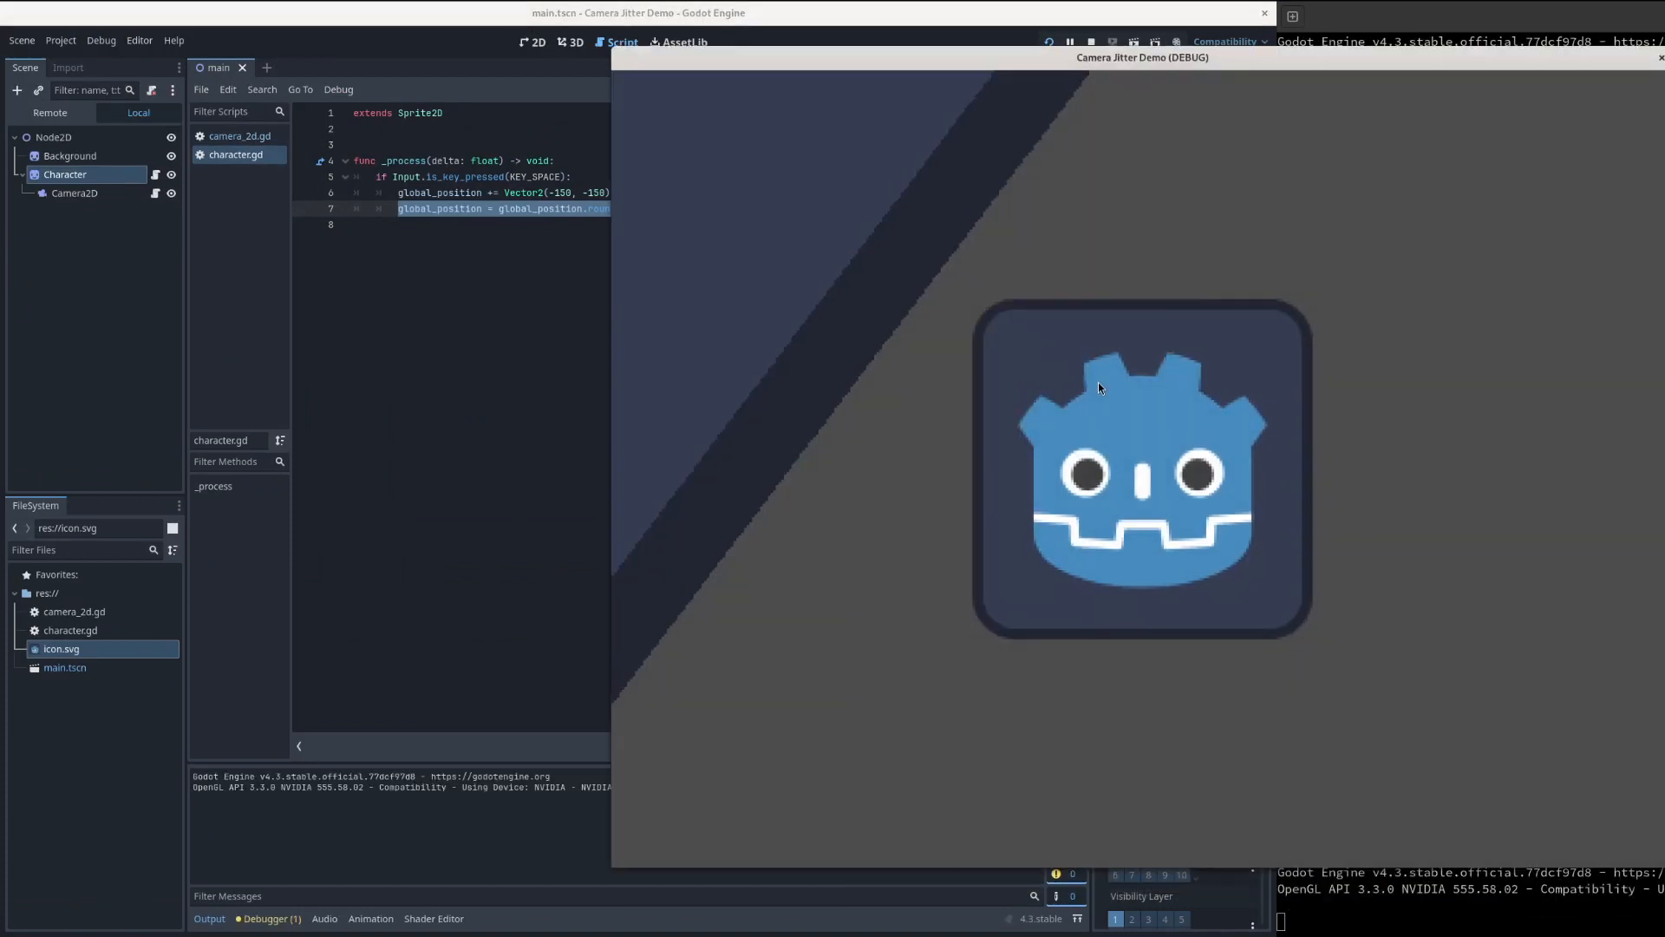
pyautogui.press('space')
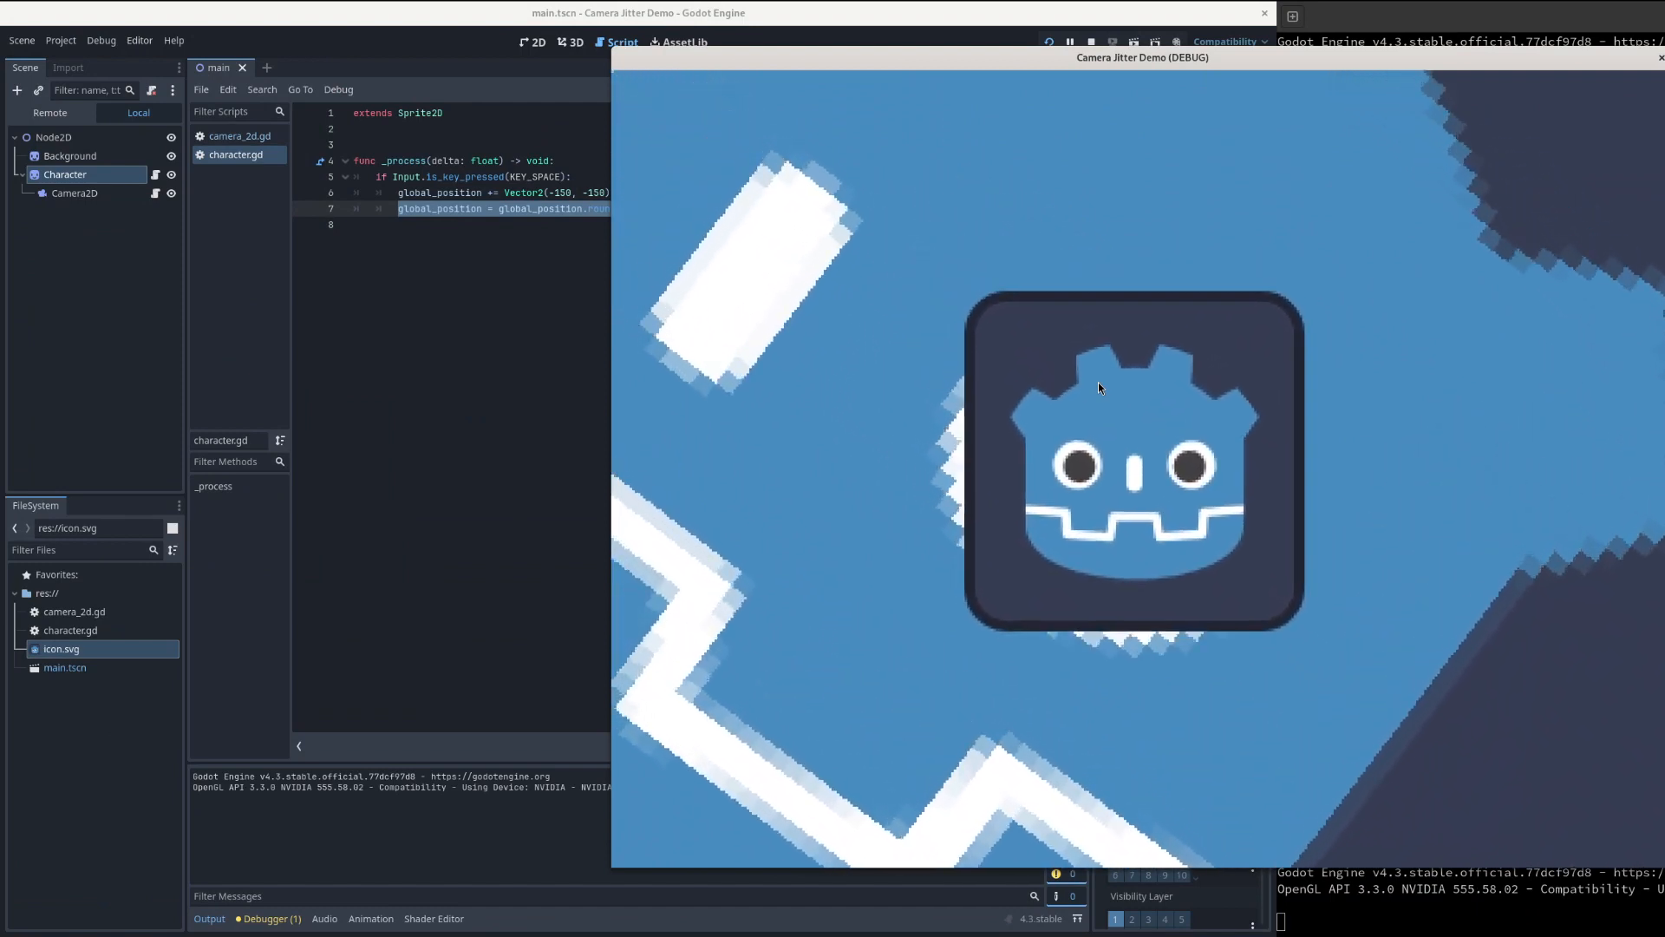
pyautogui.press('space')
pyautogui.press('space')
pyautogui.press('space')
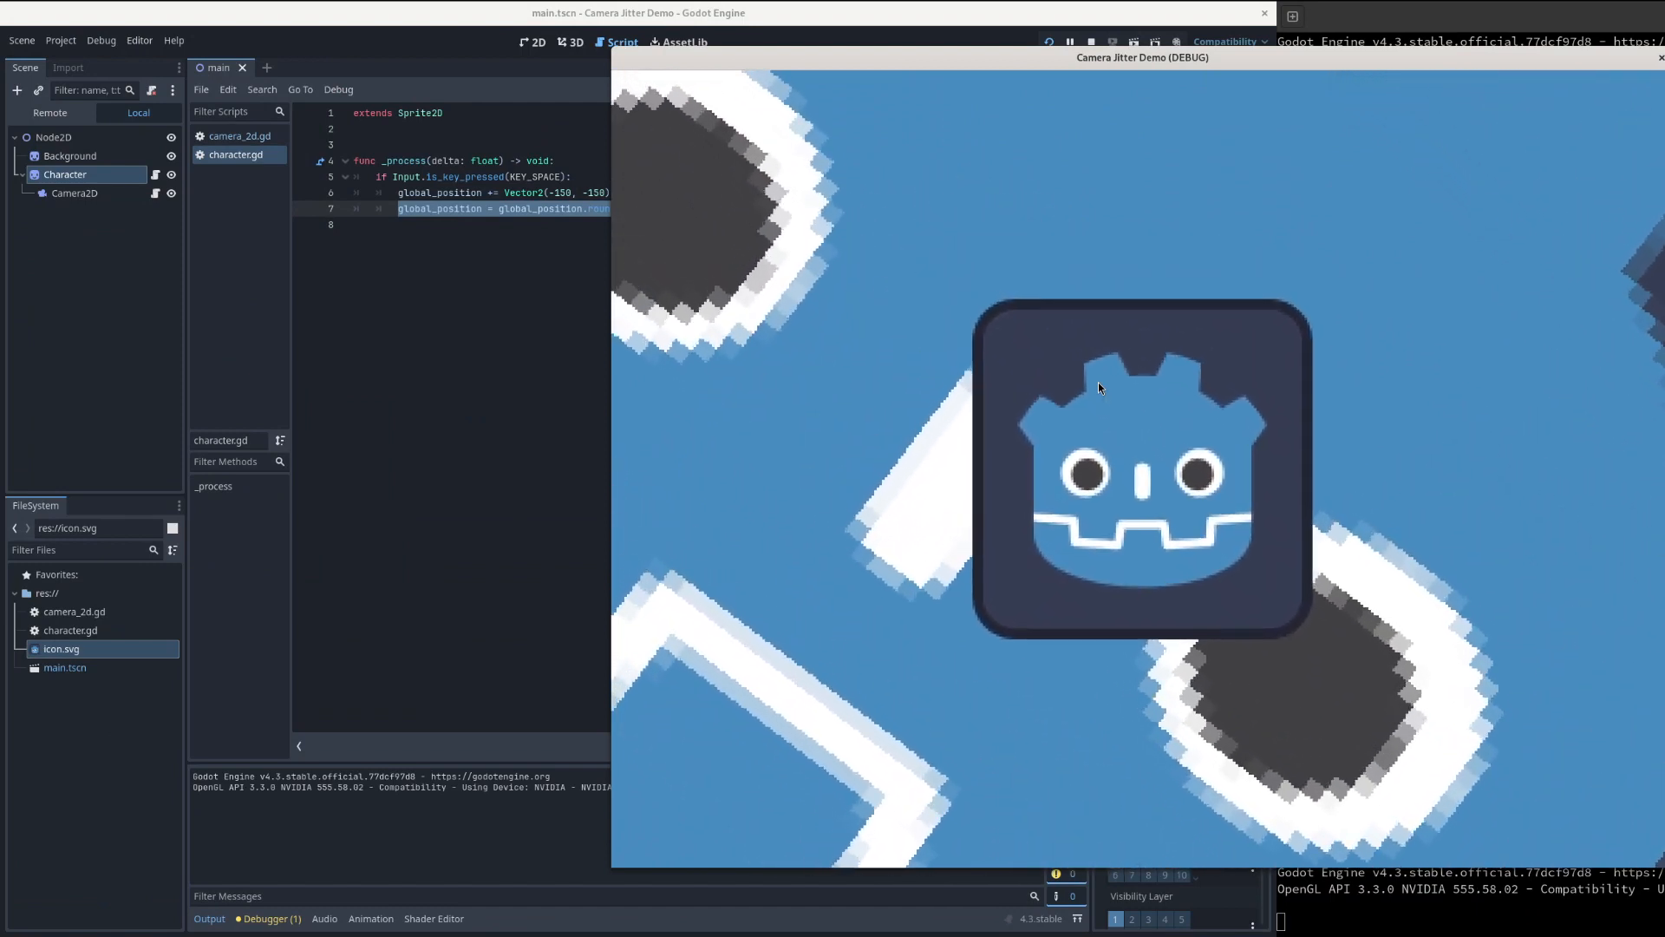
pyautogui.press('space')
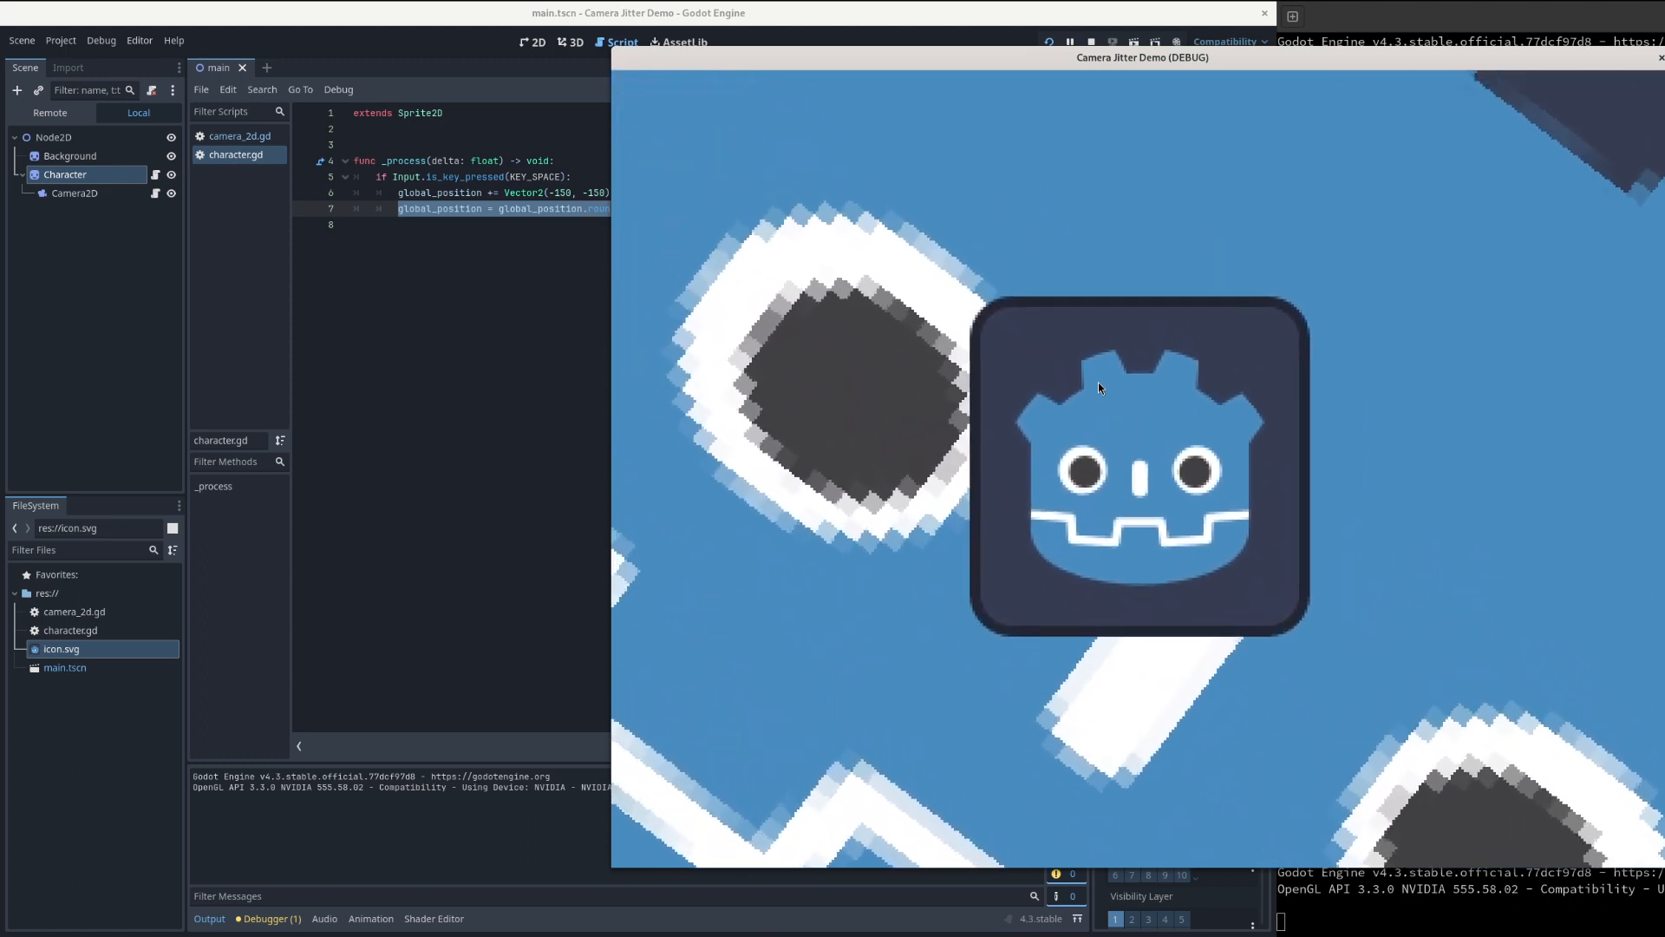
pyautogui.press('space')
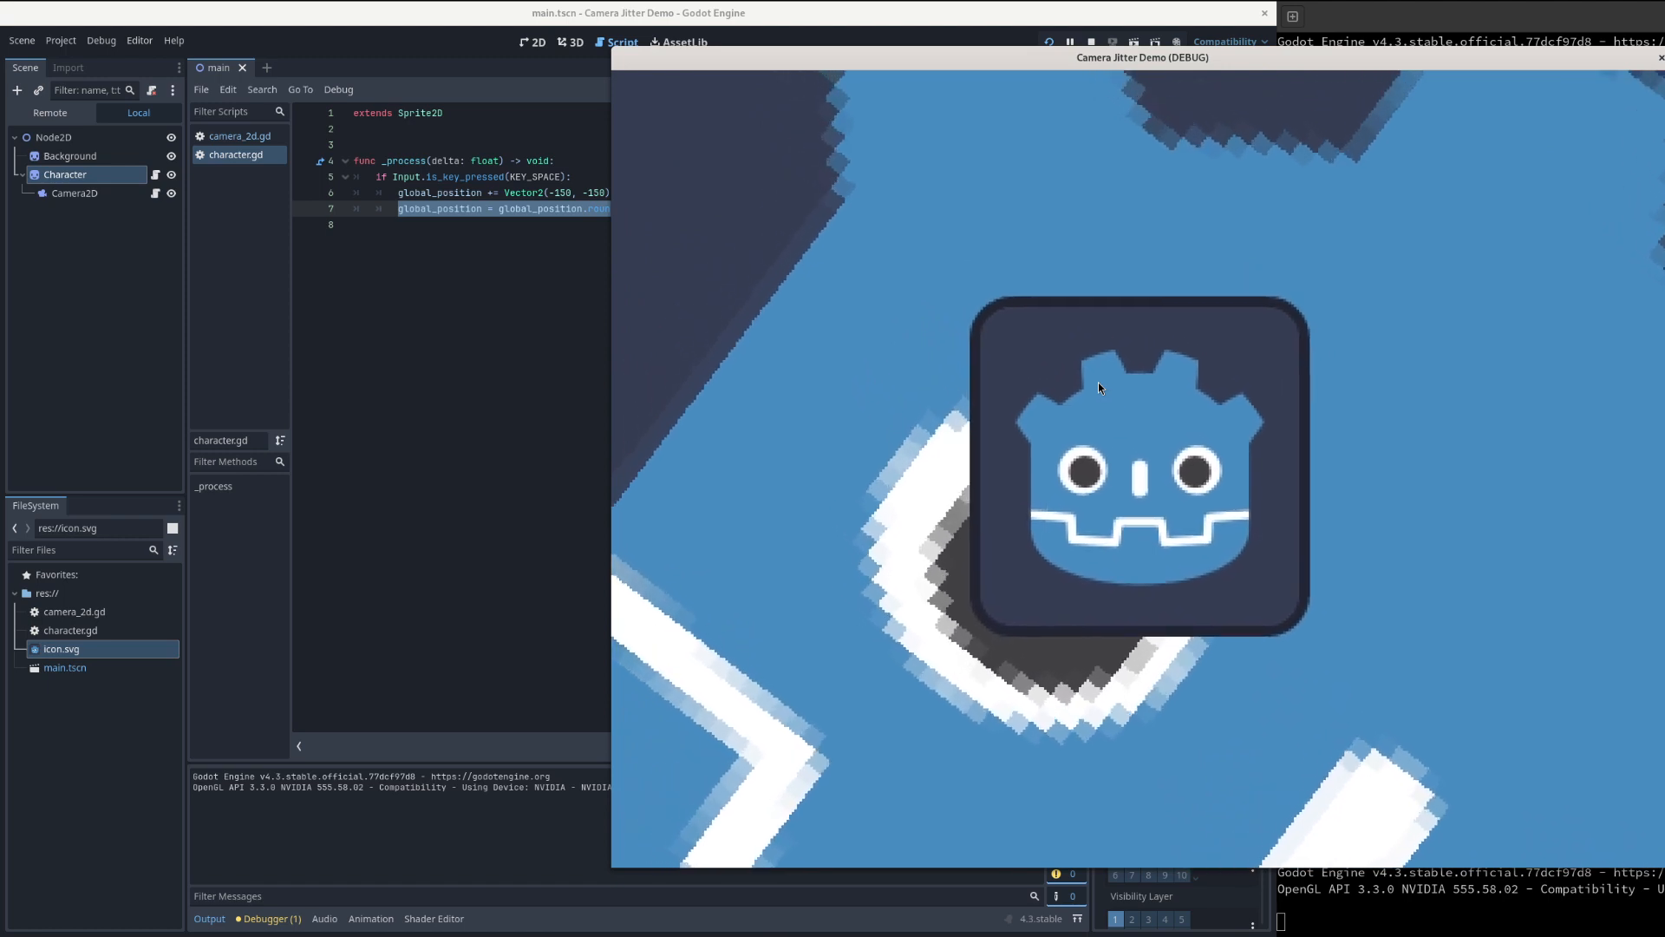
pyautogui.press('space')
pyautogui.press('space')
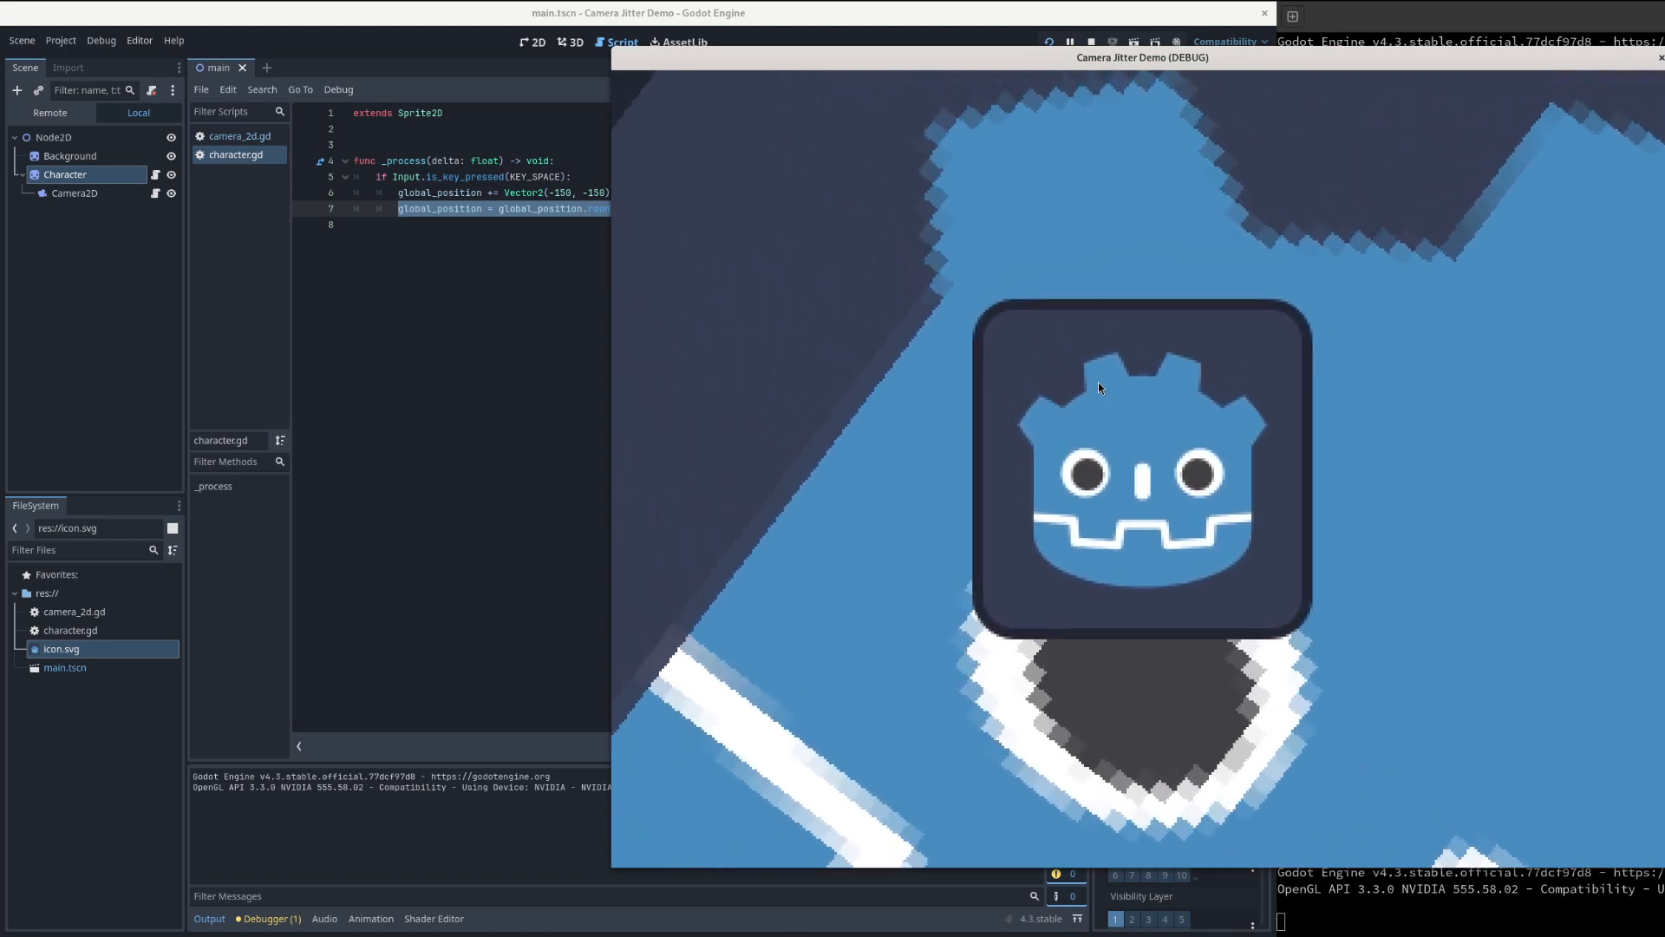
pyautogui.press('space')
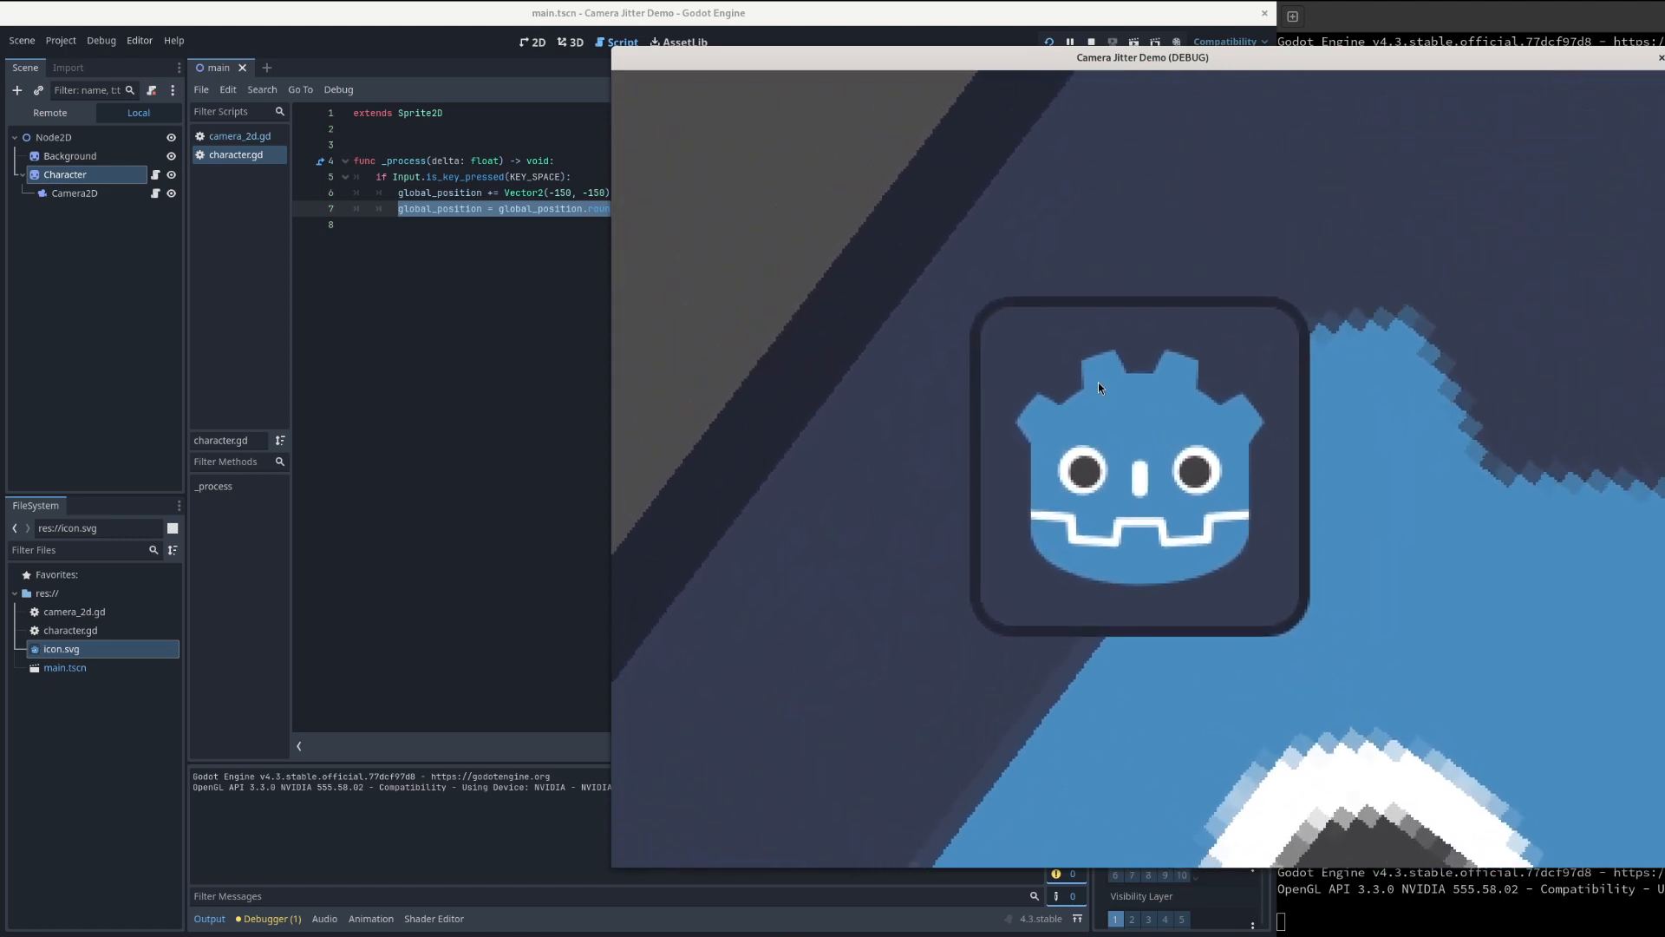
pyautogui.press('space')
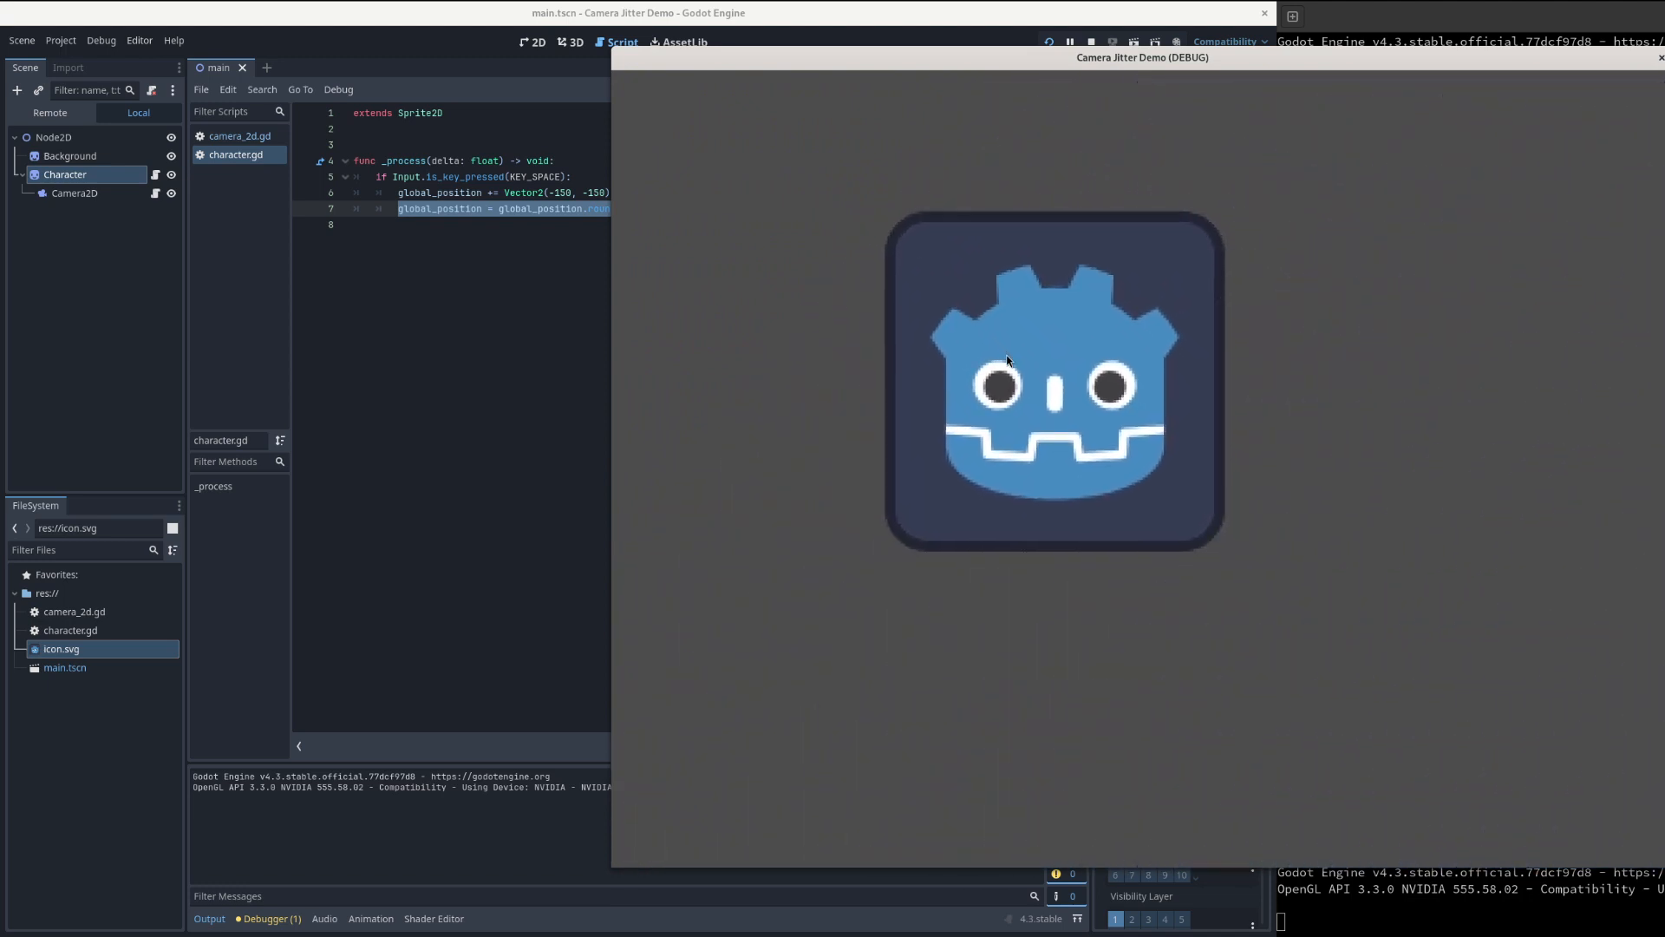
pyautogui.press('space')
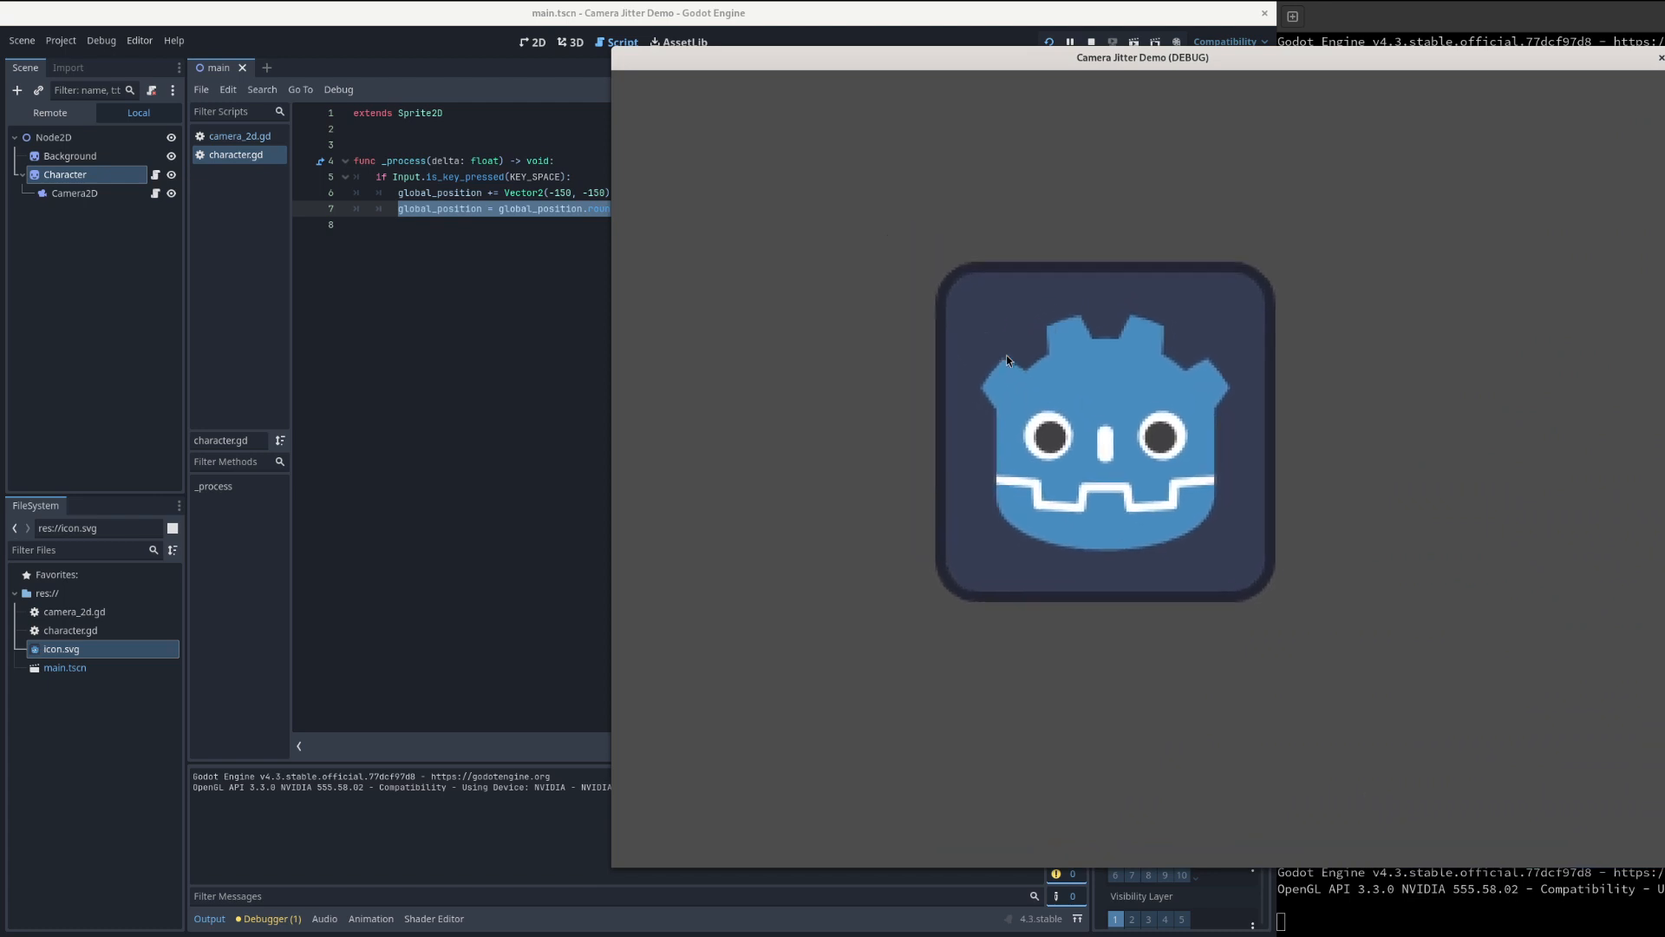
# - Restart the running project twice, moving the character across the background each time to examine how smoothly the camera follows and settles
pyautogui.click(1049, 41)
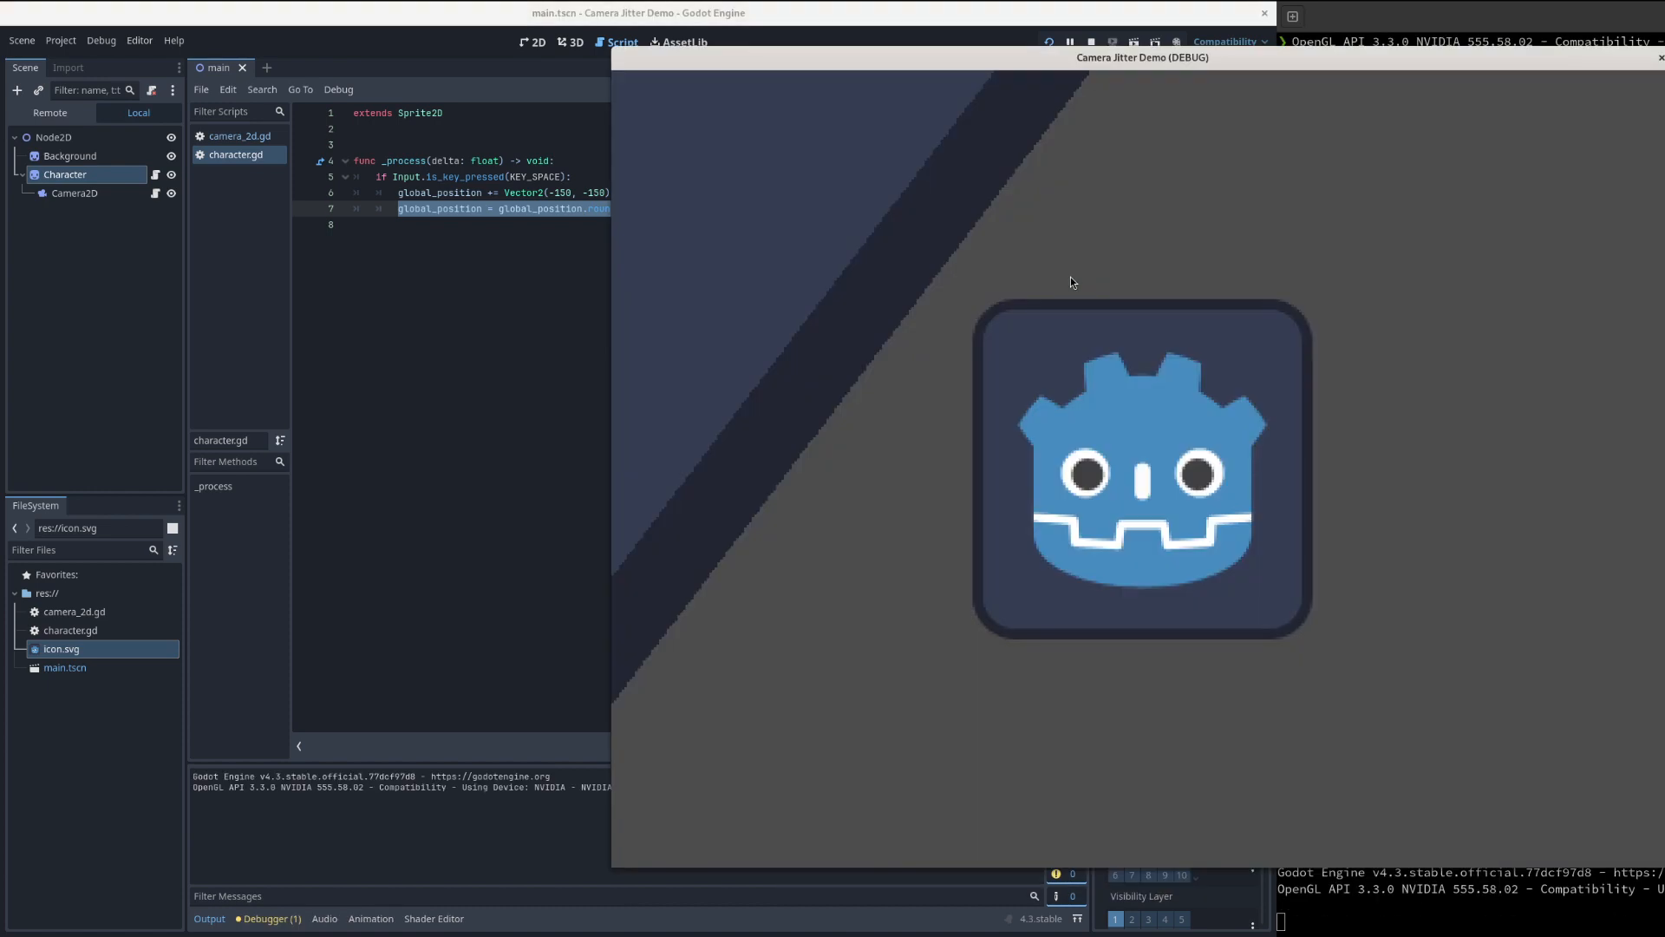
pyautogui.press('space')
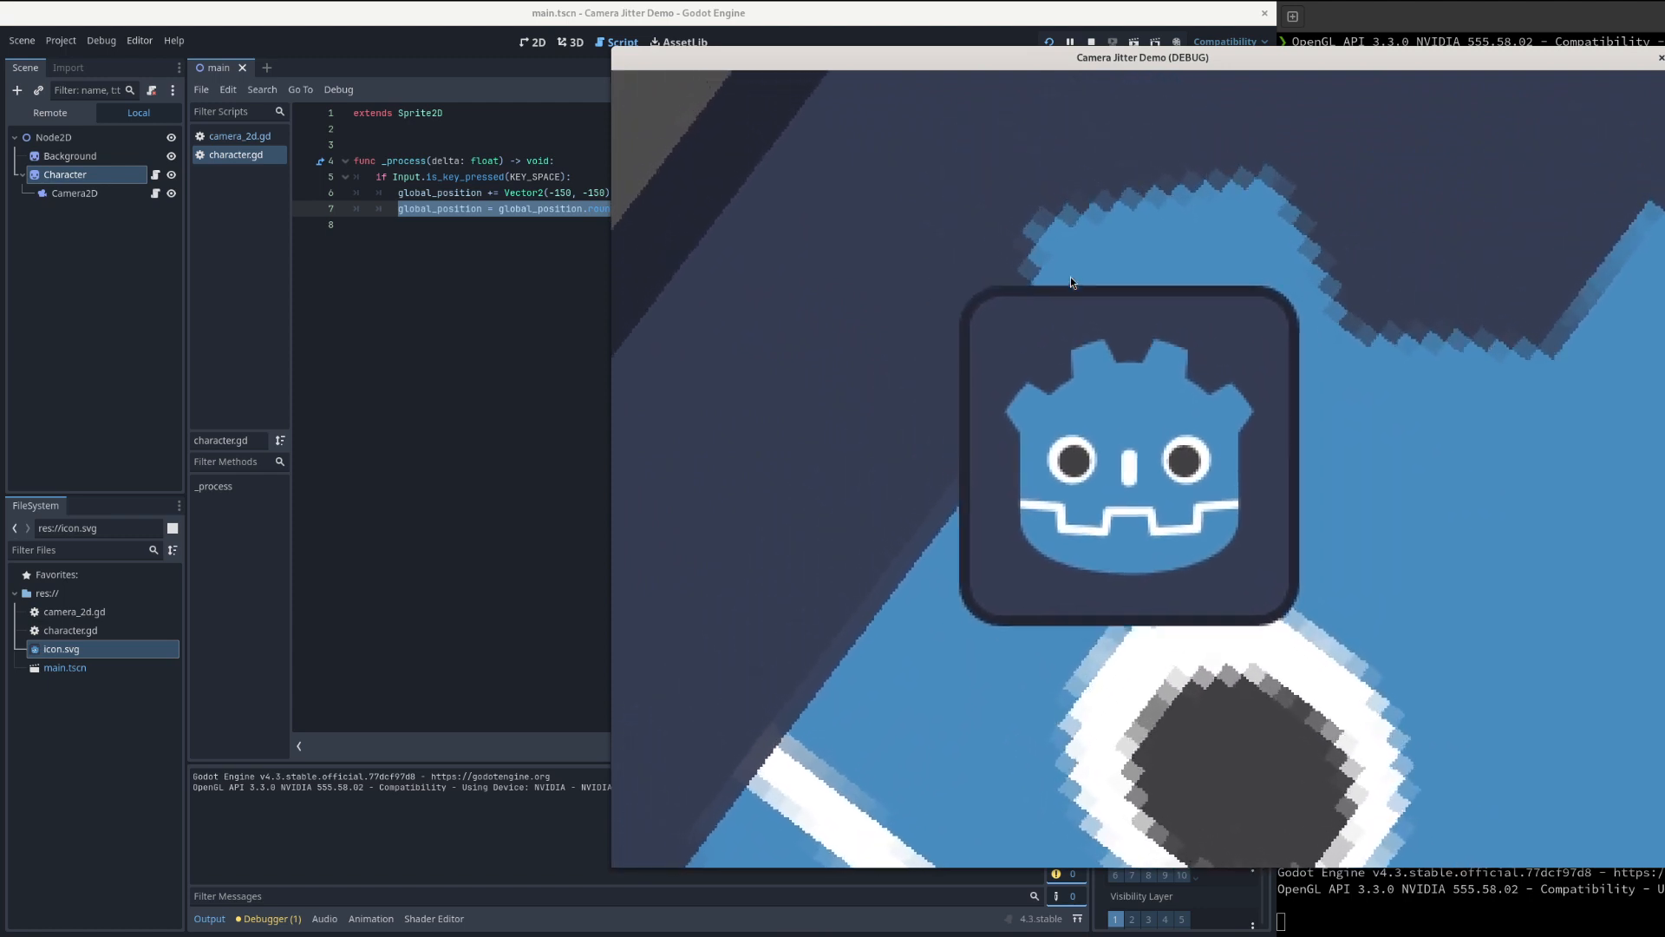
pyautogui.click(1051, 40)
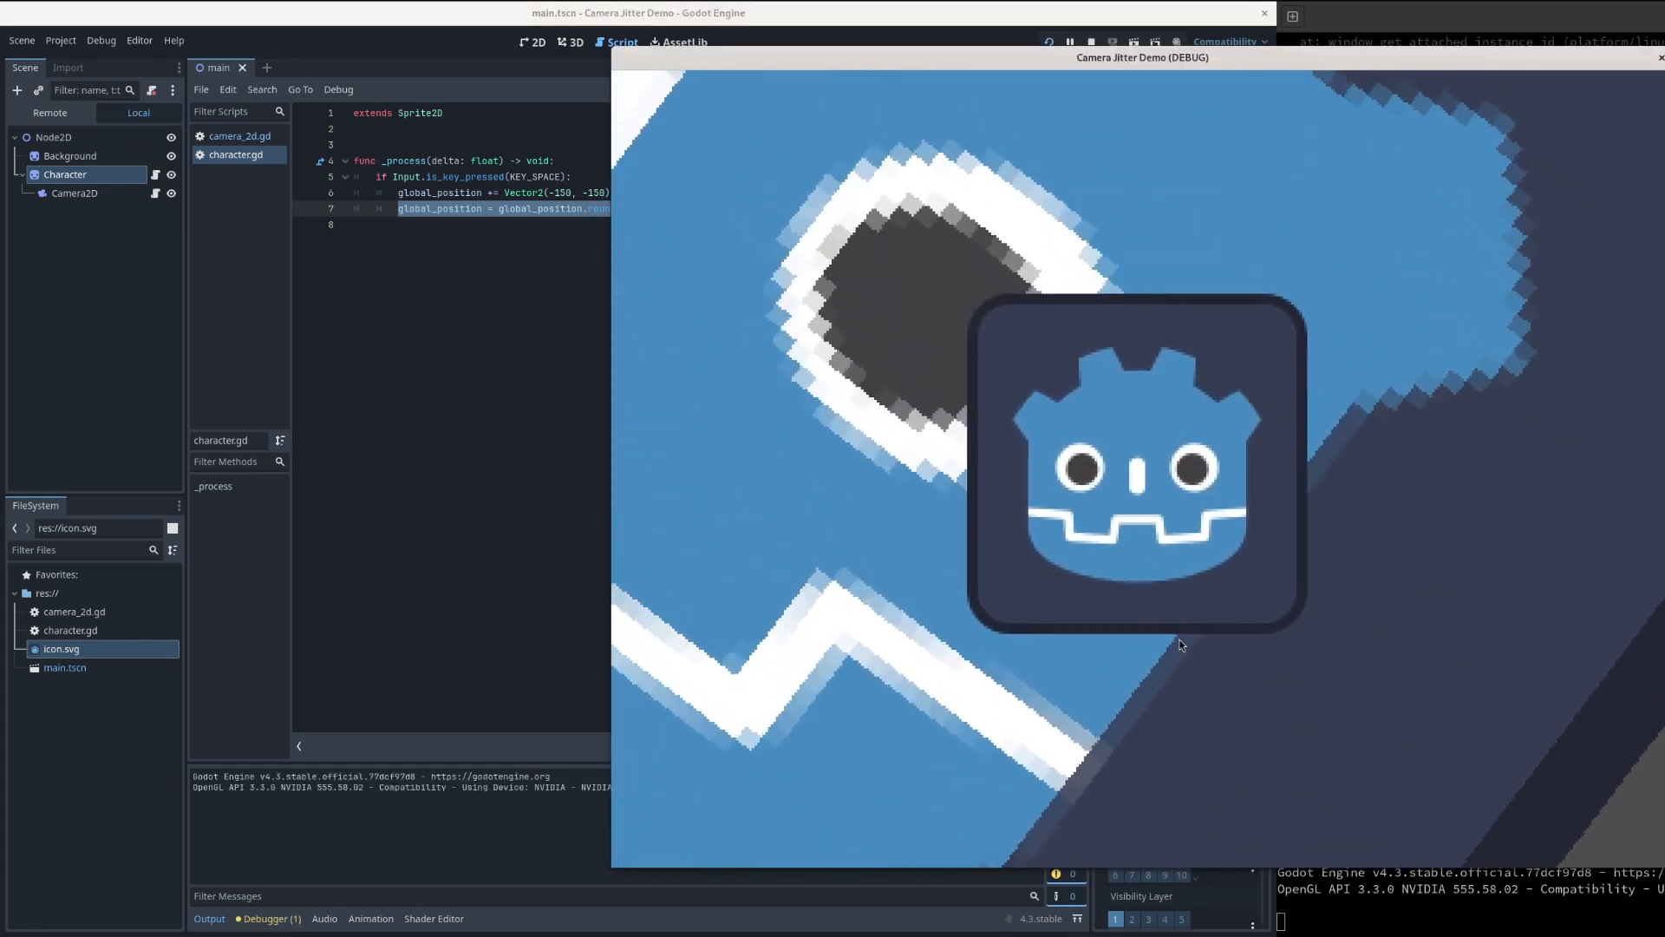
pyautogui.press('space')
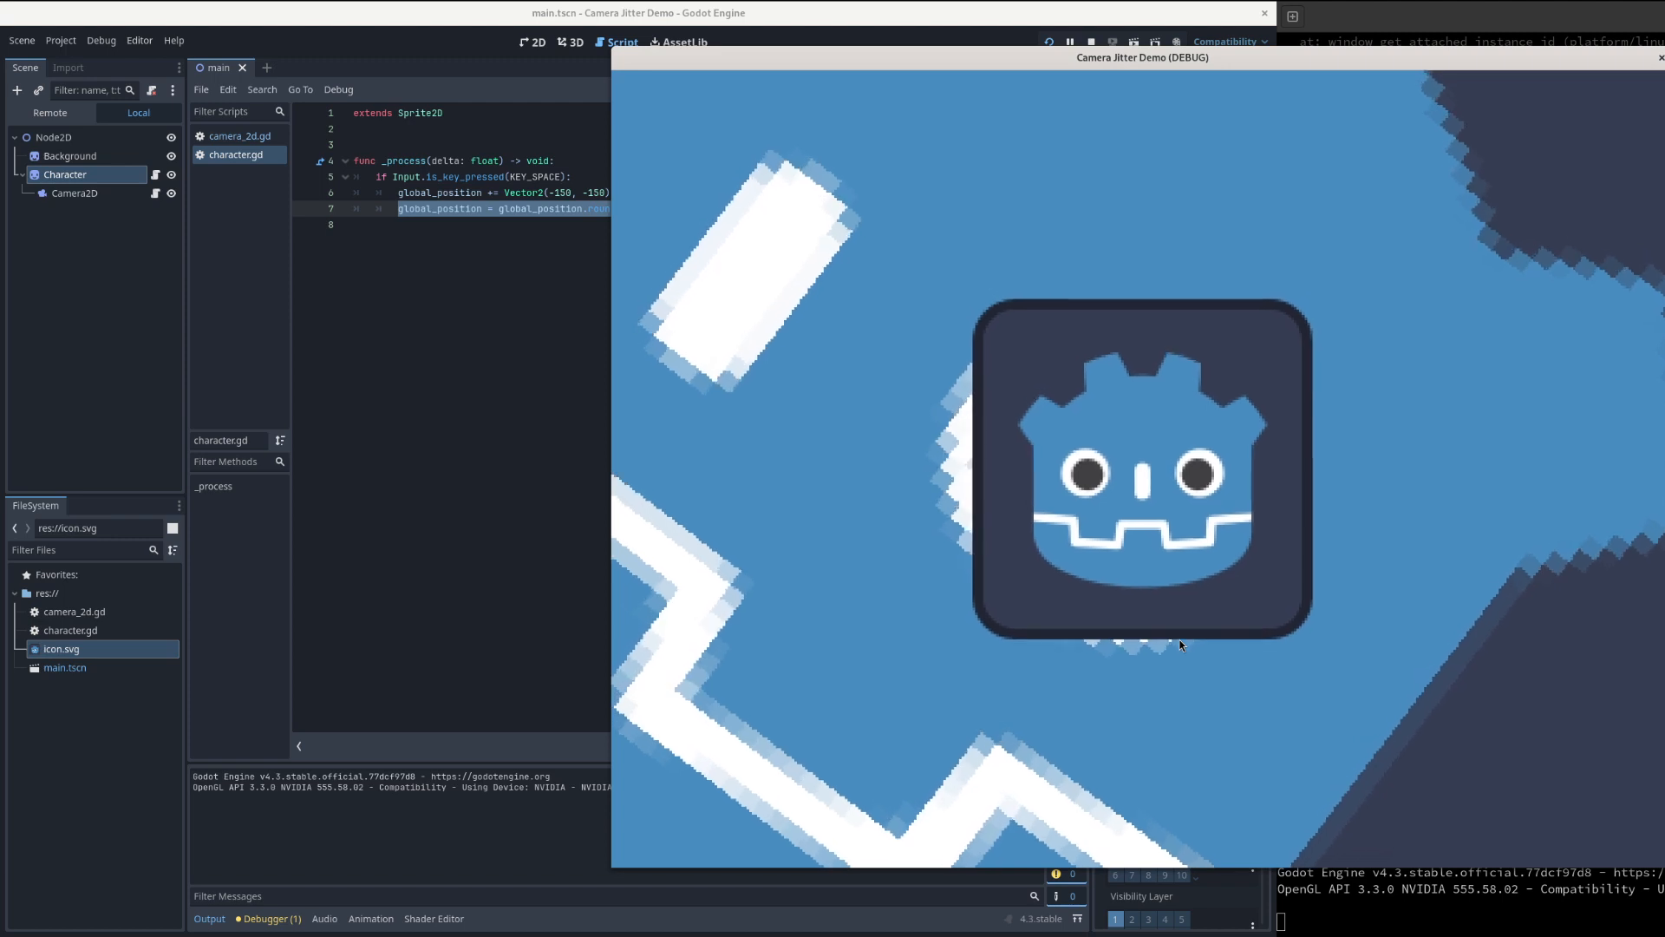
pyautogui.press('space')
pyautogui.press('space')
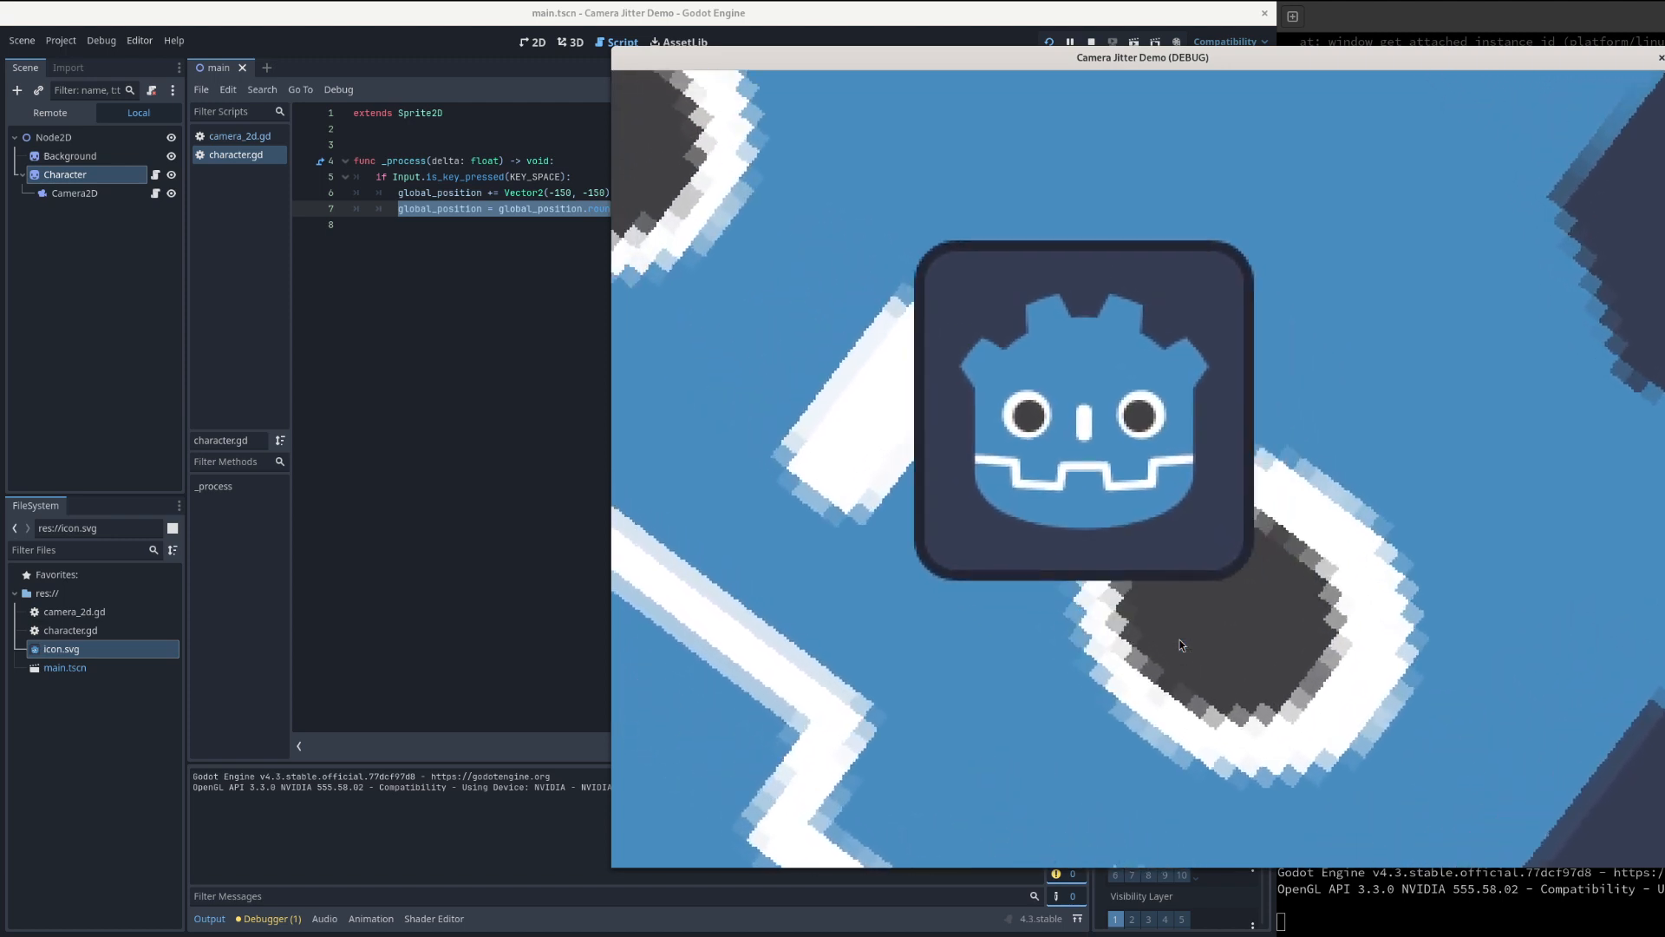
pyautogui.press('space')
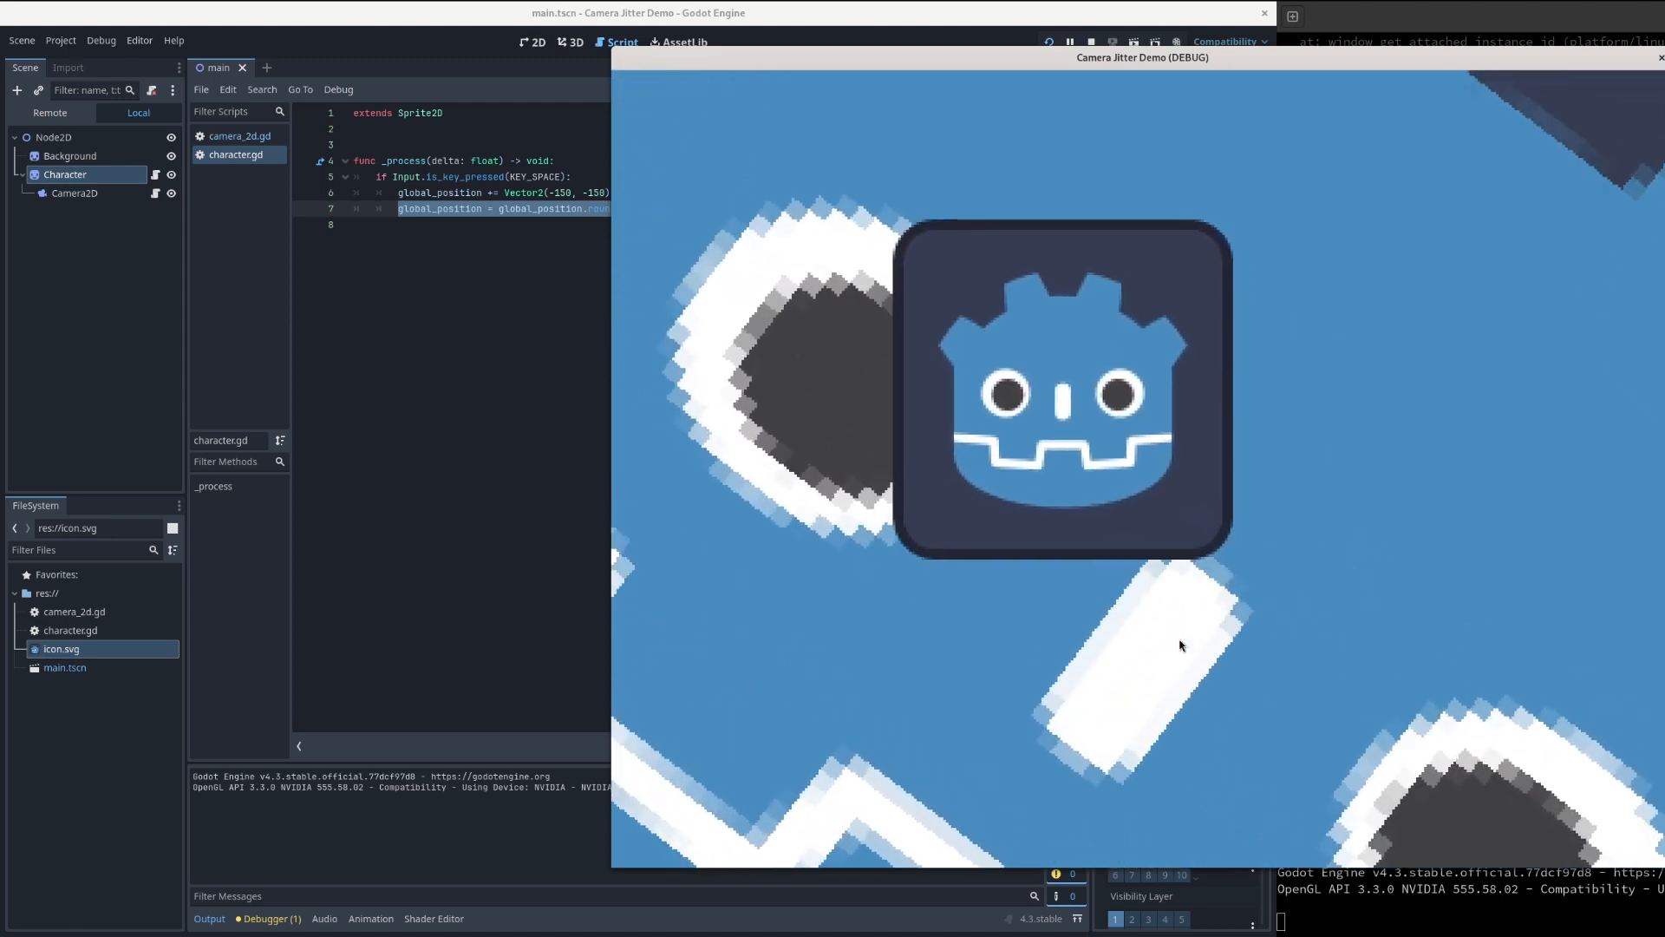
pyautogui.press('space')
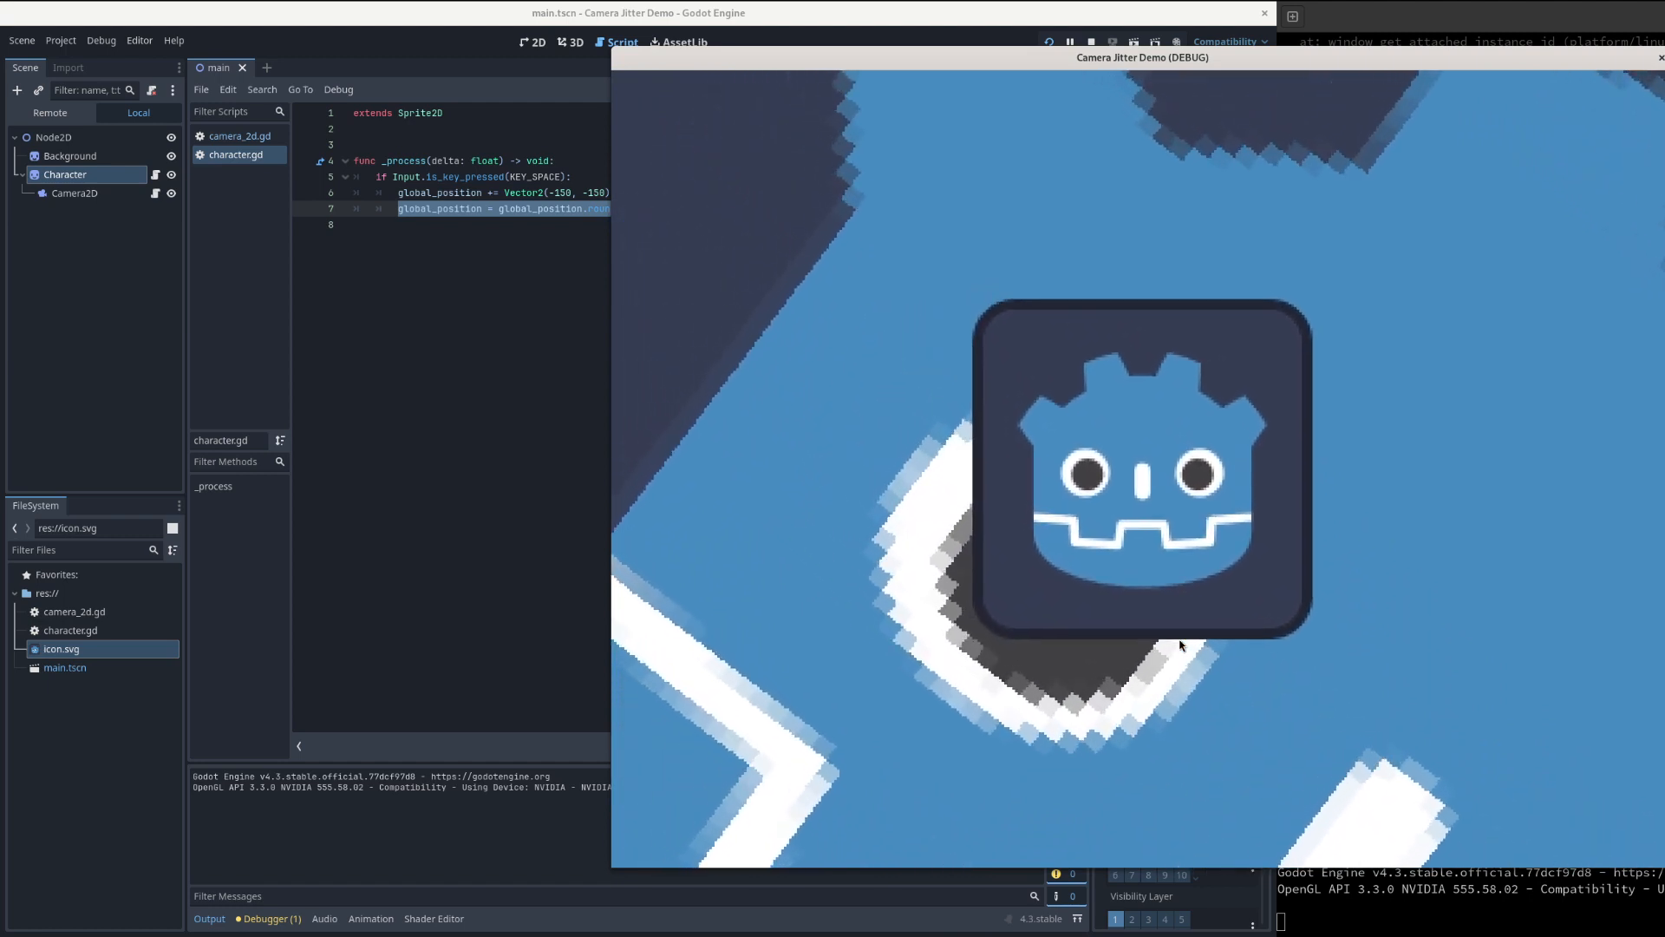
pyautogui.press('space')
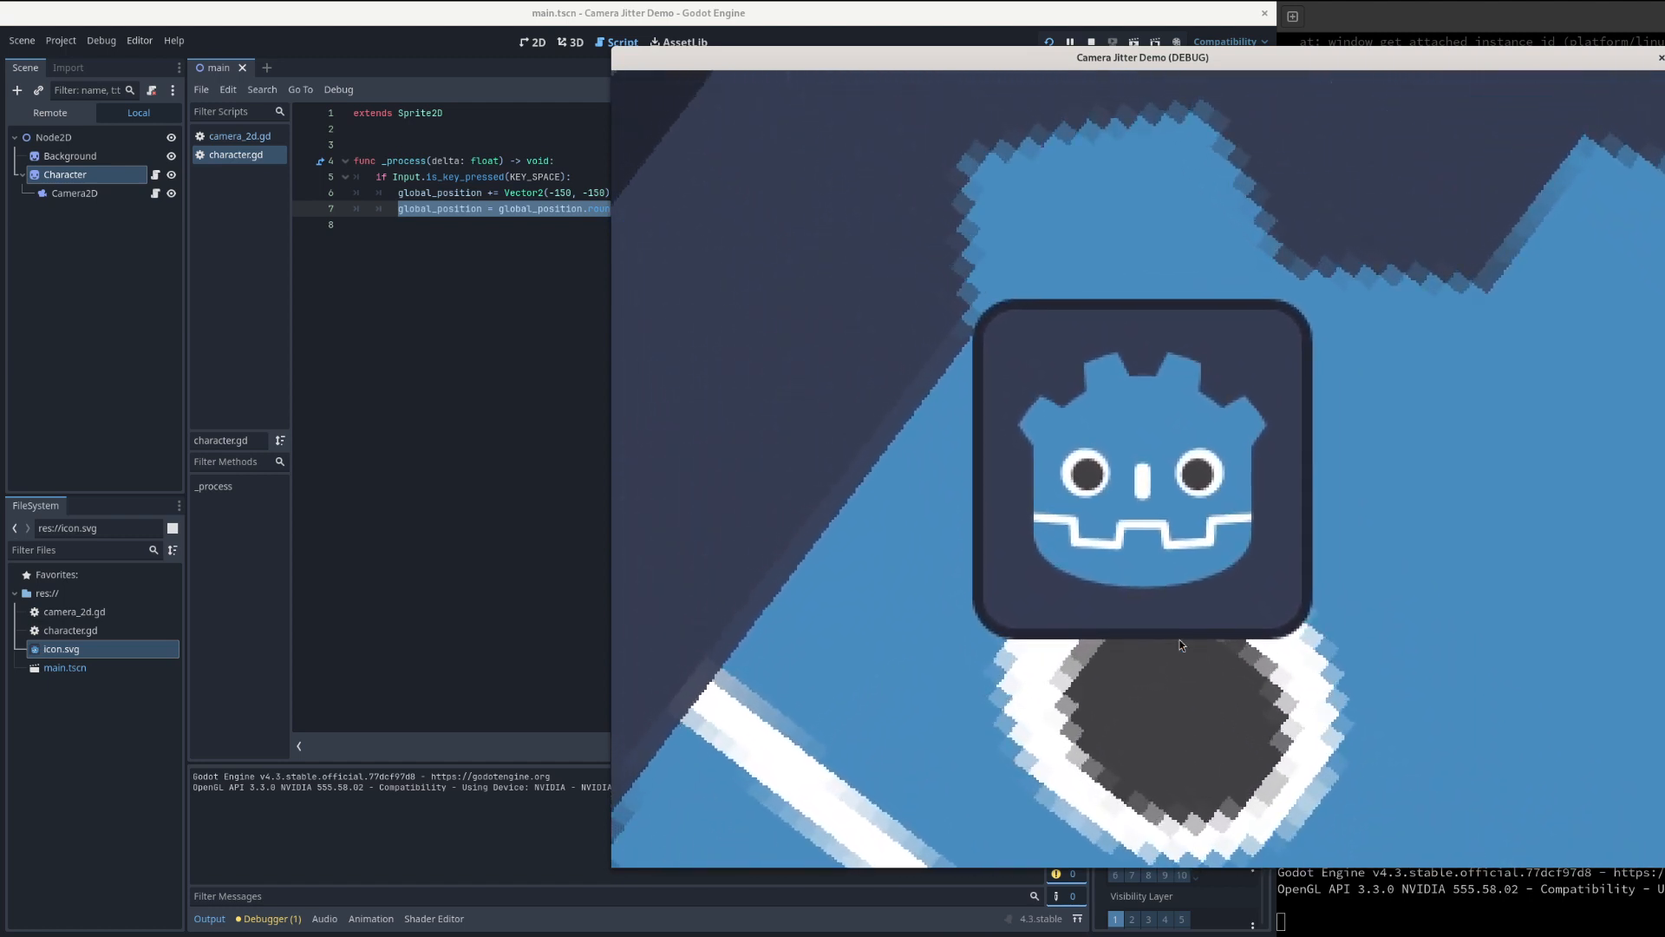
pyautogui.press('space')
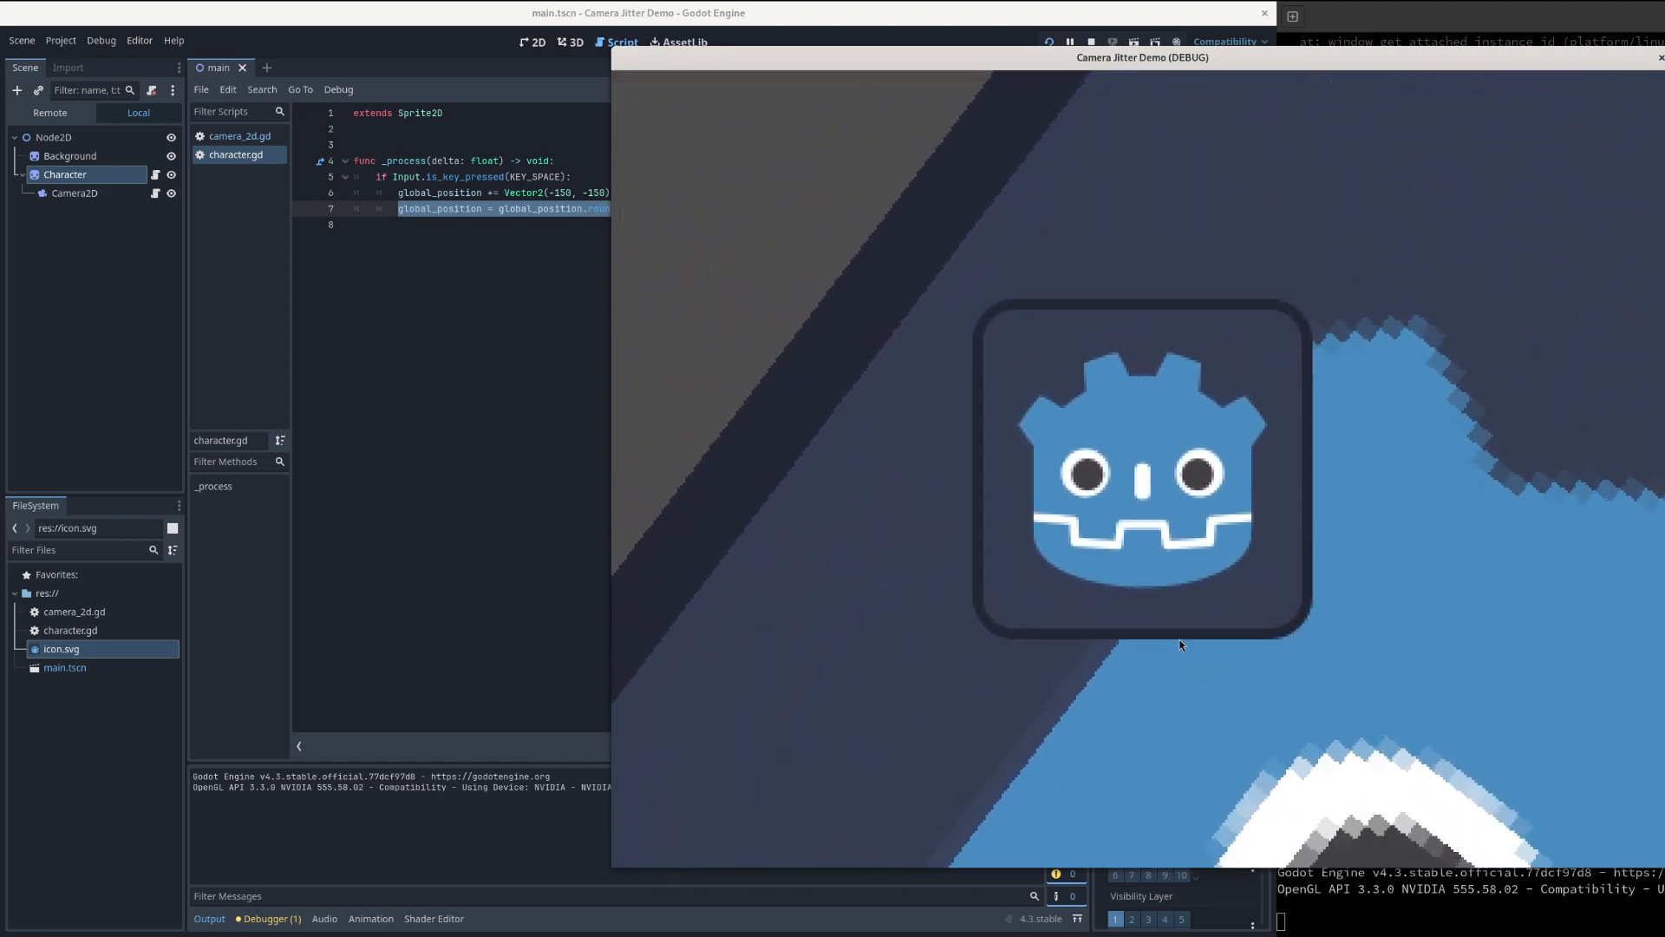
pyautogui.press('space')
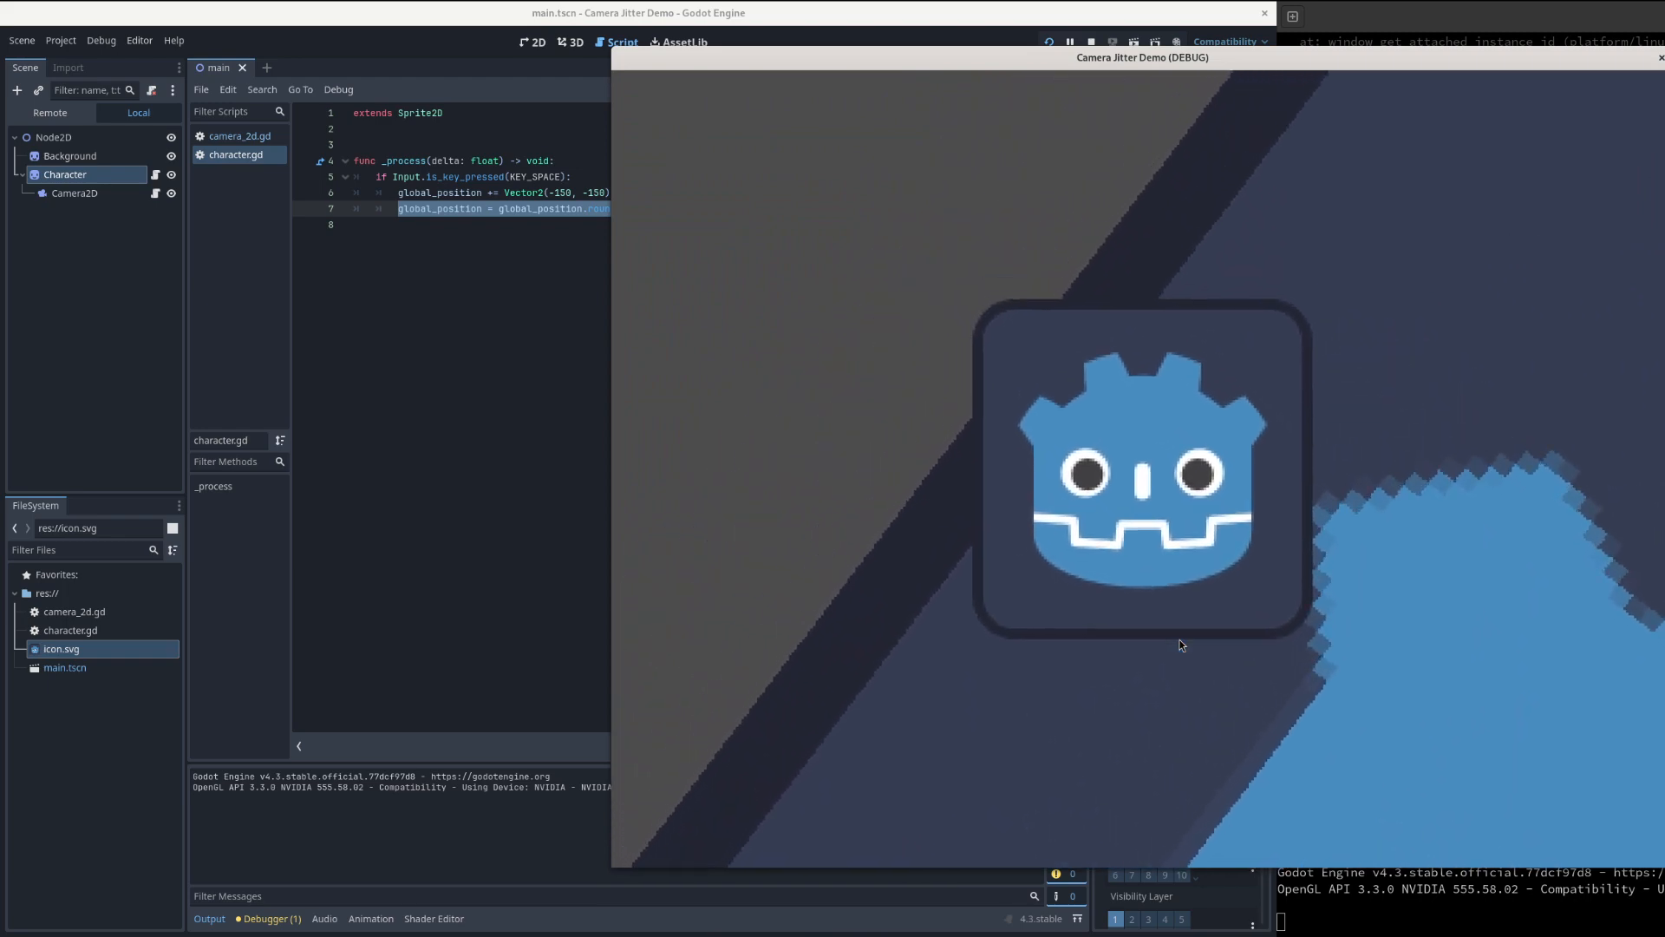
pyautogui.press('space')
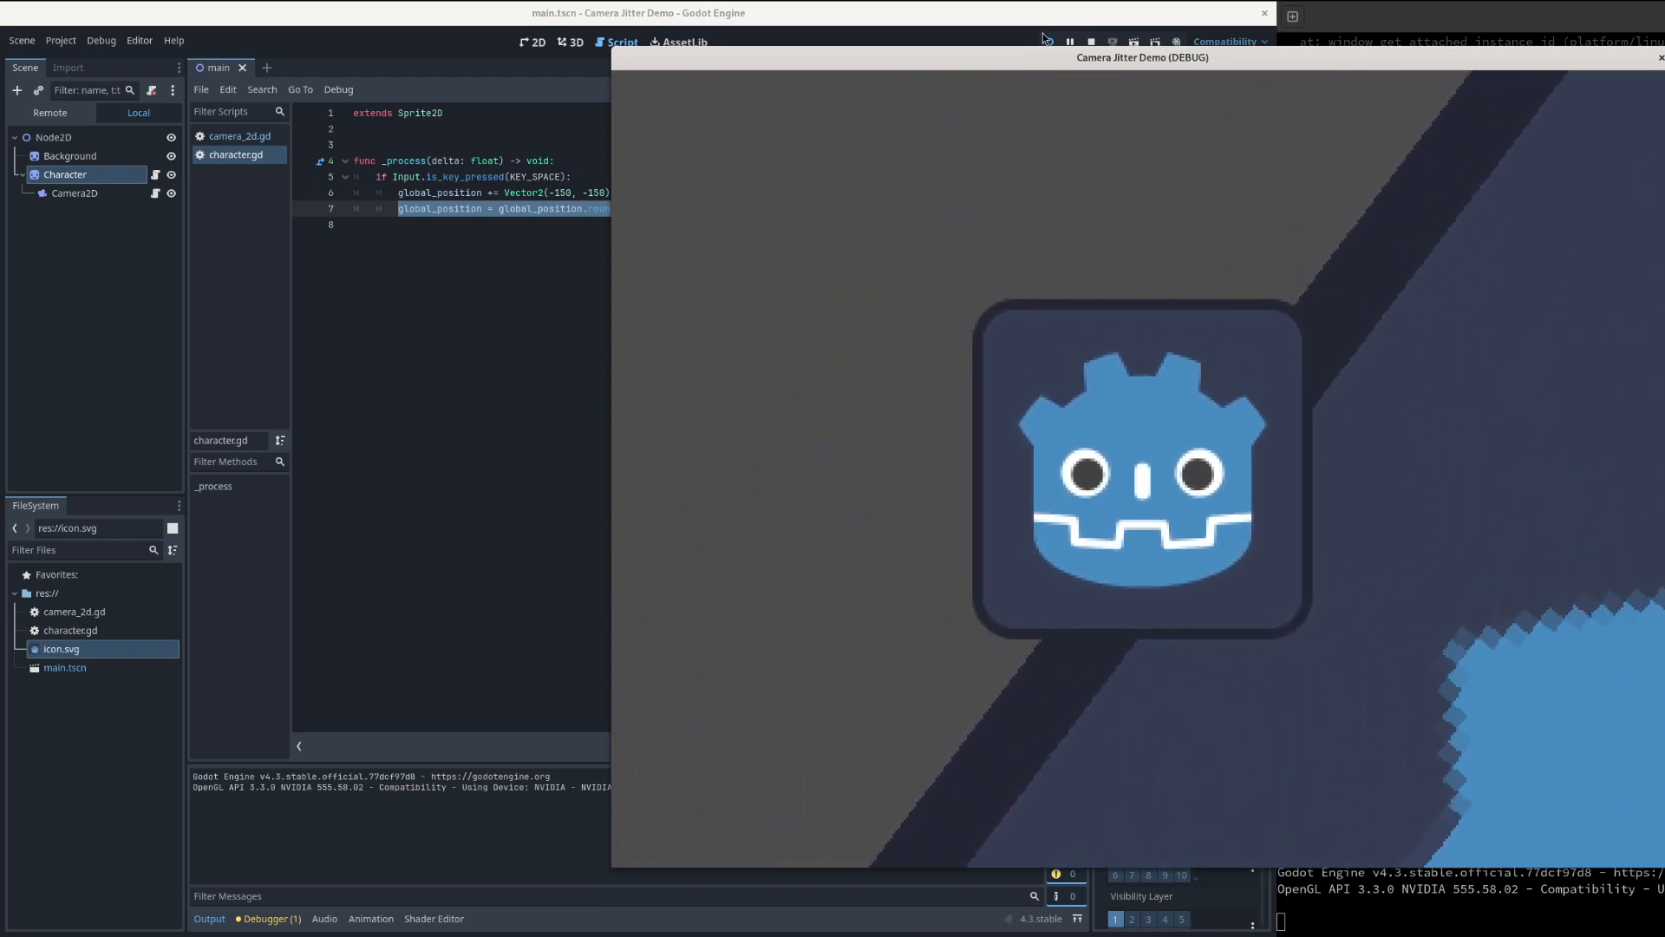
# - Restart the project once more and move the character over the background to recheck its motion for jitter
pyautogui.click(1049, 42)
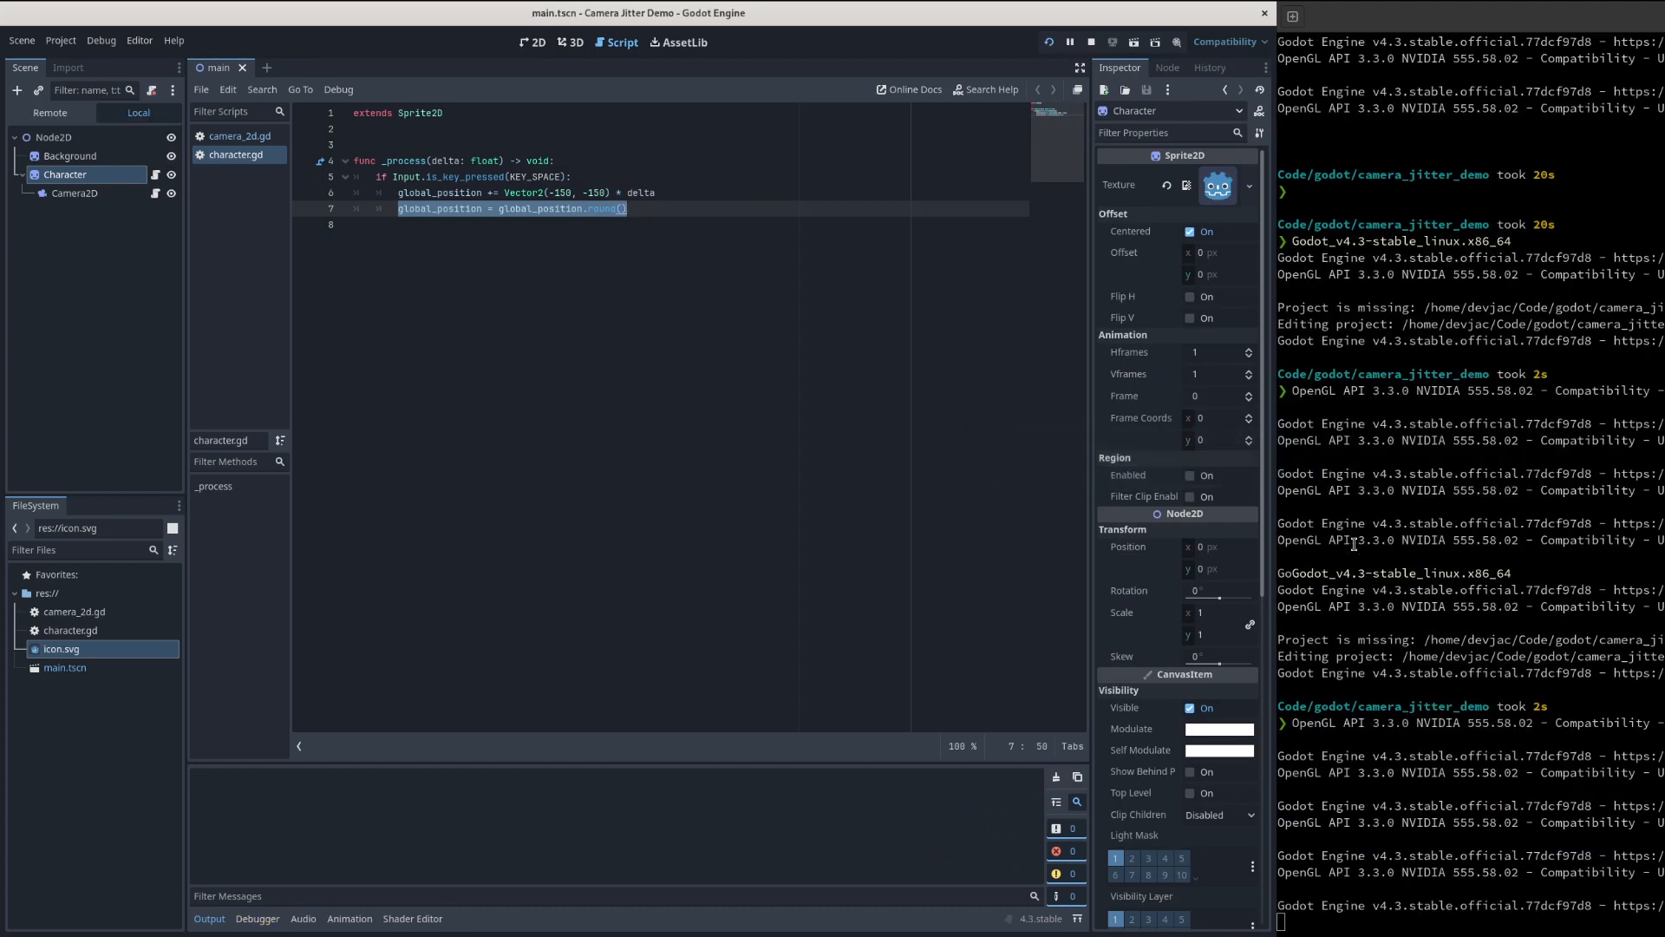
pyautogui.press('space')
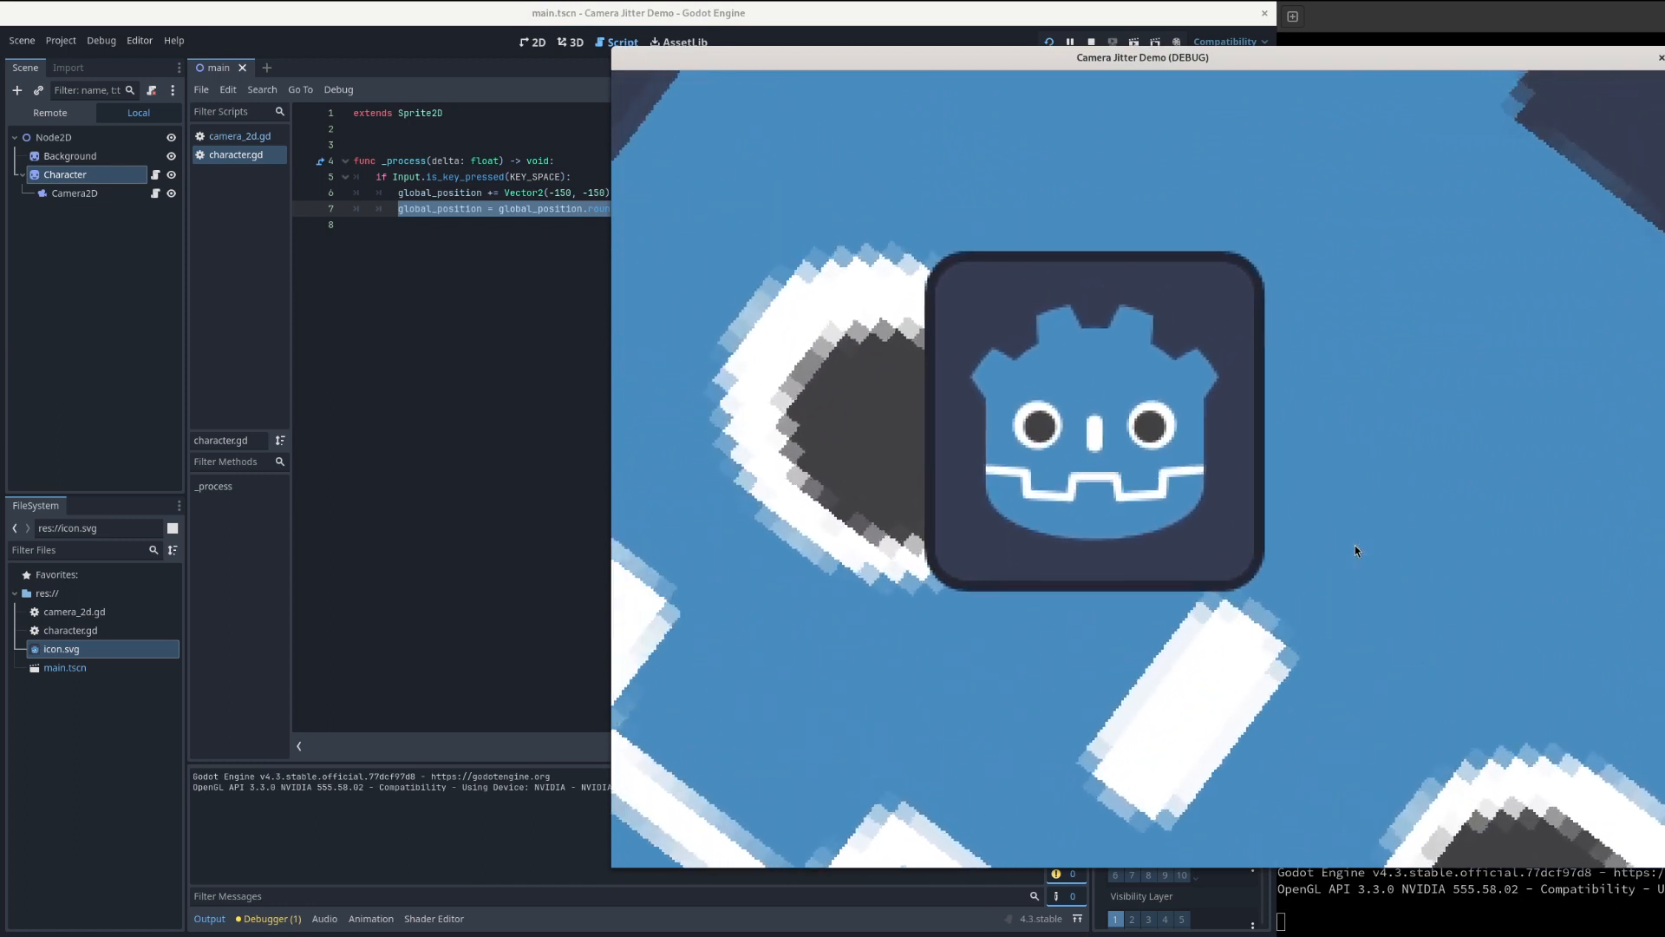
pyautogui.press('space')
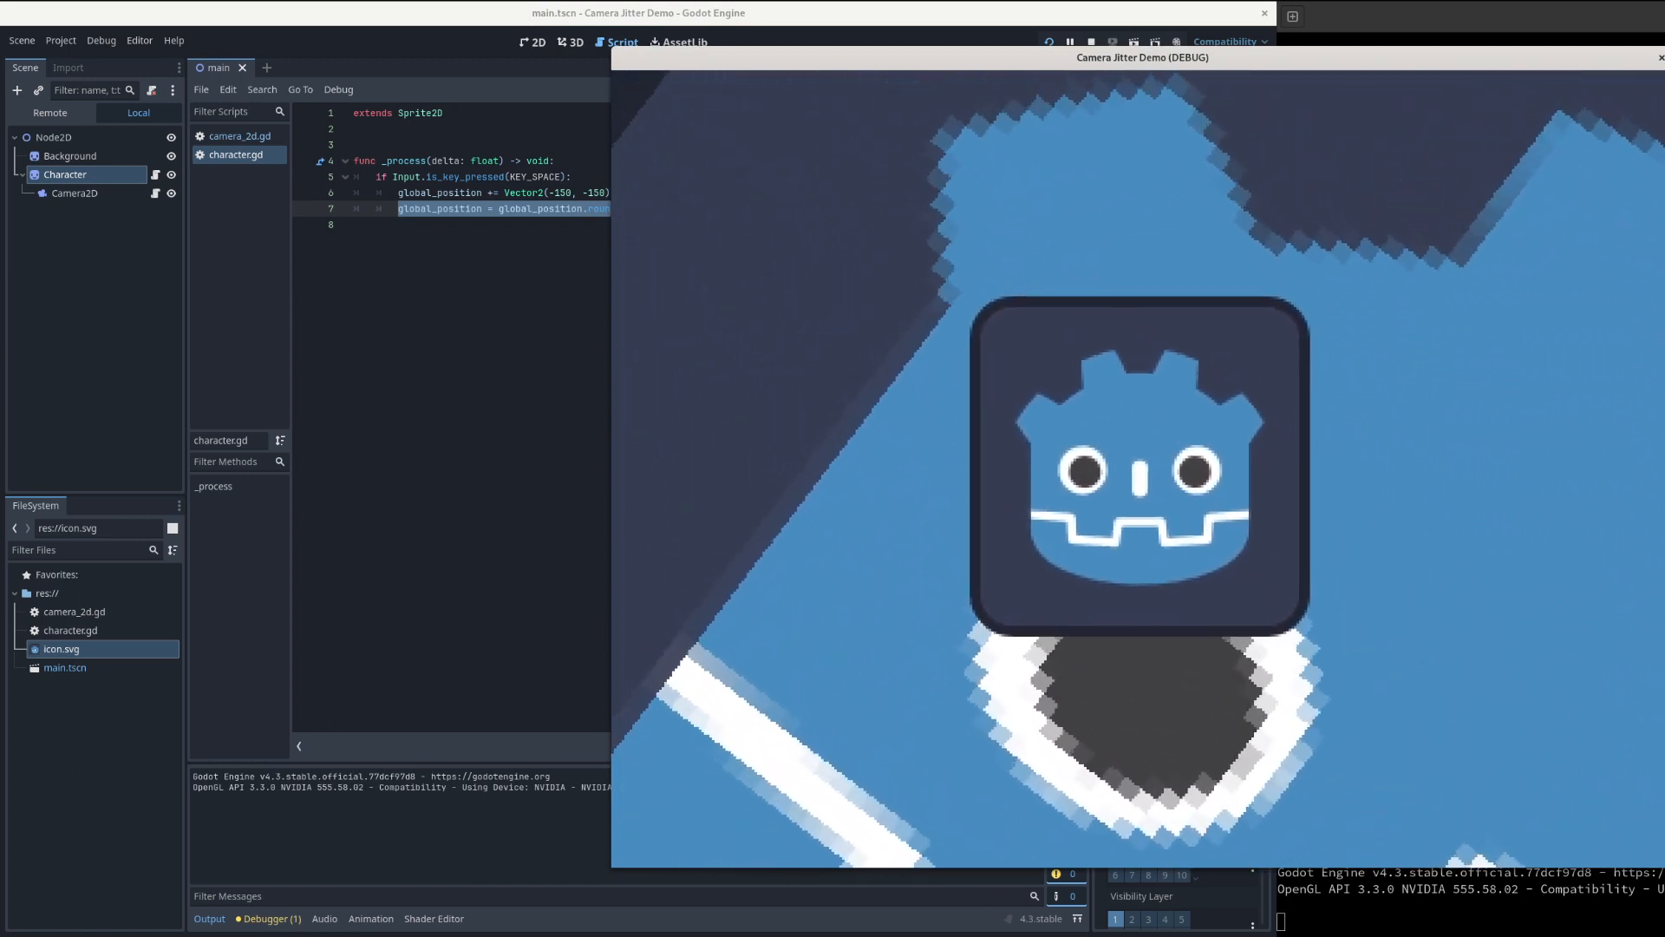